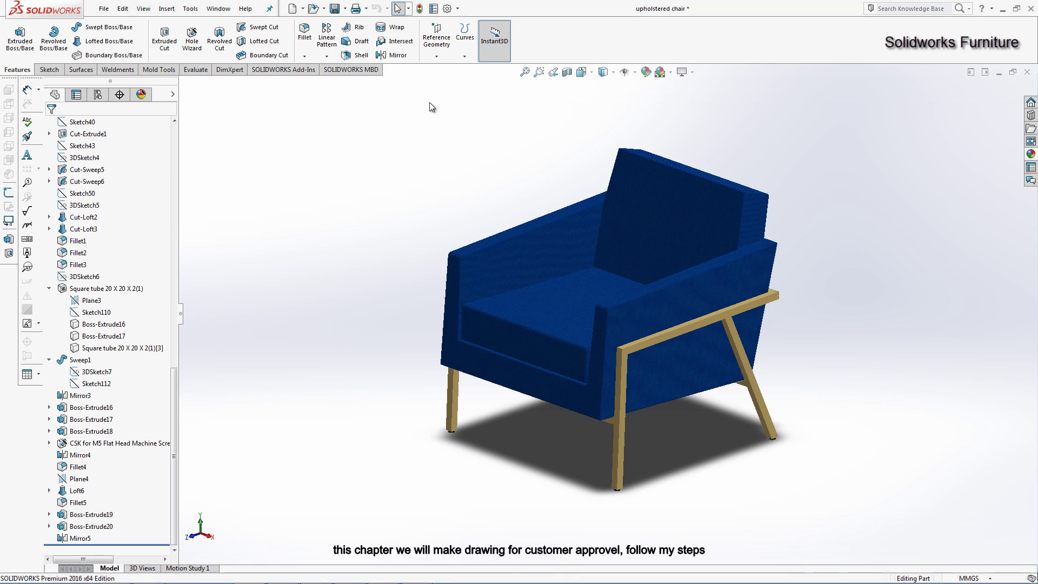
Step: Save the chair's current angled orientation as a named view called 125
{"action": "key", "text": "space"}
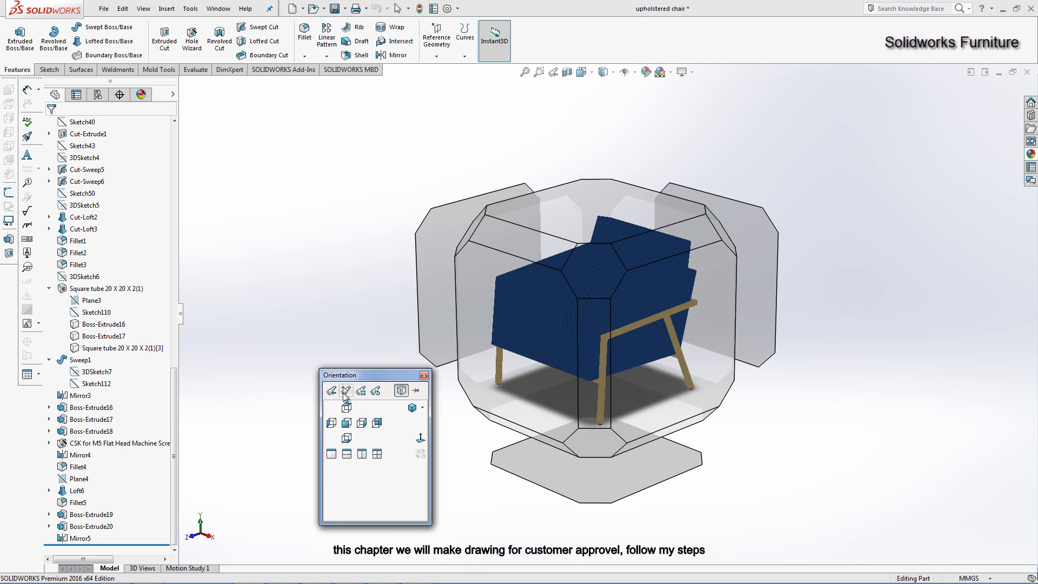
{"action": "left_click", "coordinate": [345, 391]}
{"action": "type", "text": "125"}
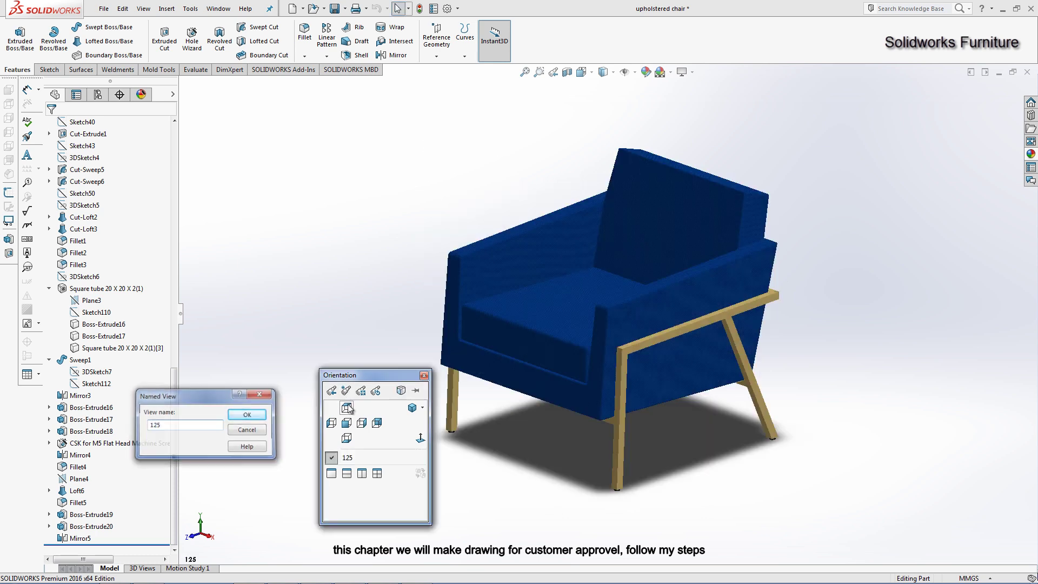
{"action": "key", "text": "Return"}
{"action": "left_click", "coordinate": [415, 390]}
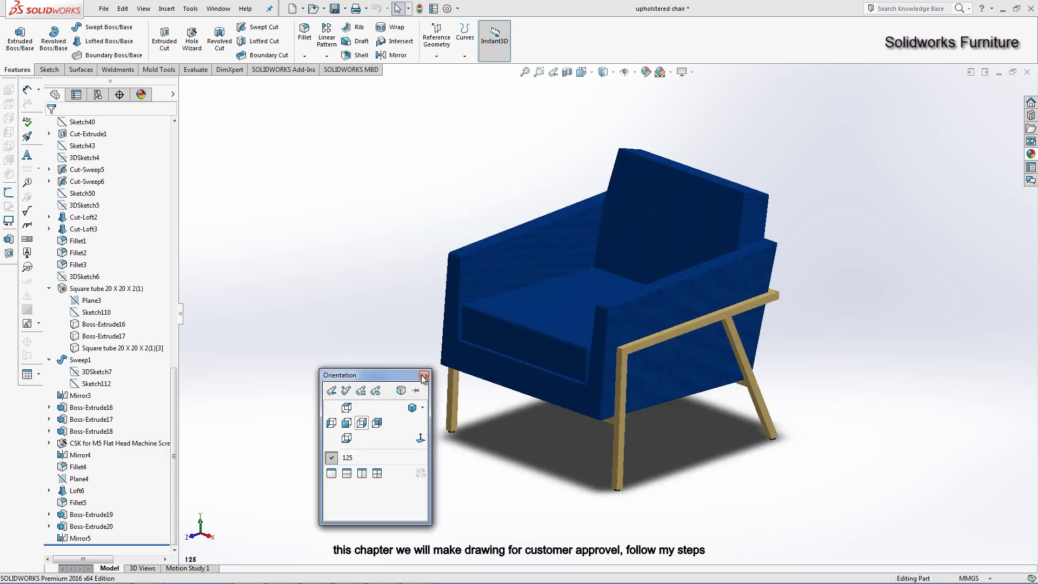
{"action": "left_click", "coordinate": [424, 375]}
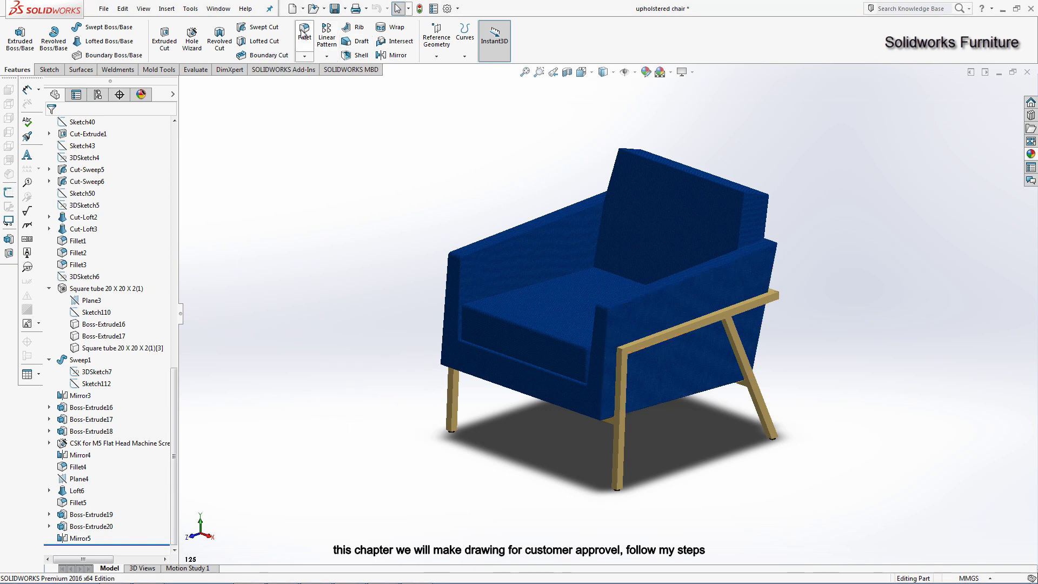
{"action": "left_click", "coordinate": [689, 290]}
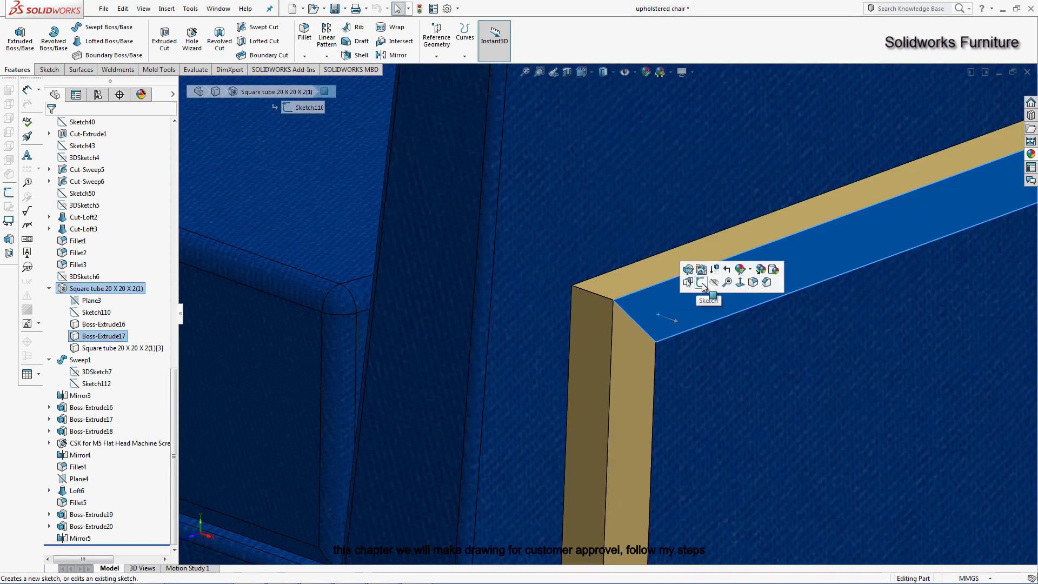
Step: Start a sketch on the frame rail face and draw a corner rectangle at the joint
{"action": "left_click", "coordinate": [709, 290]}
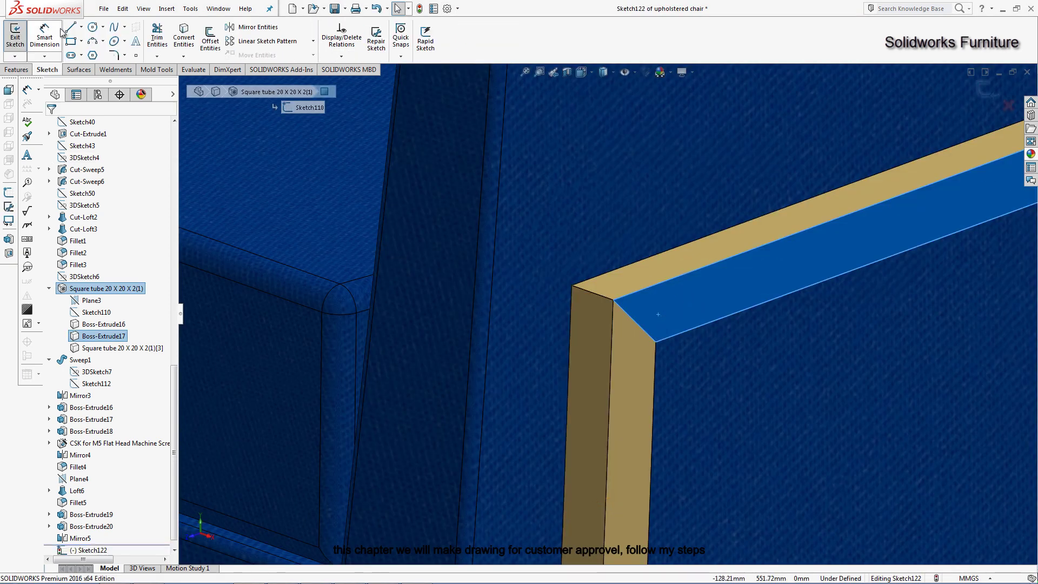
{"action": "left_click", "coordinate": [71, 42]}
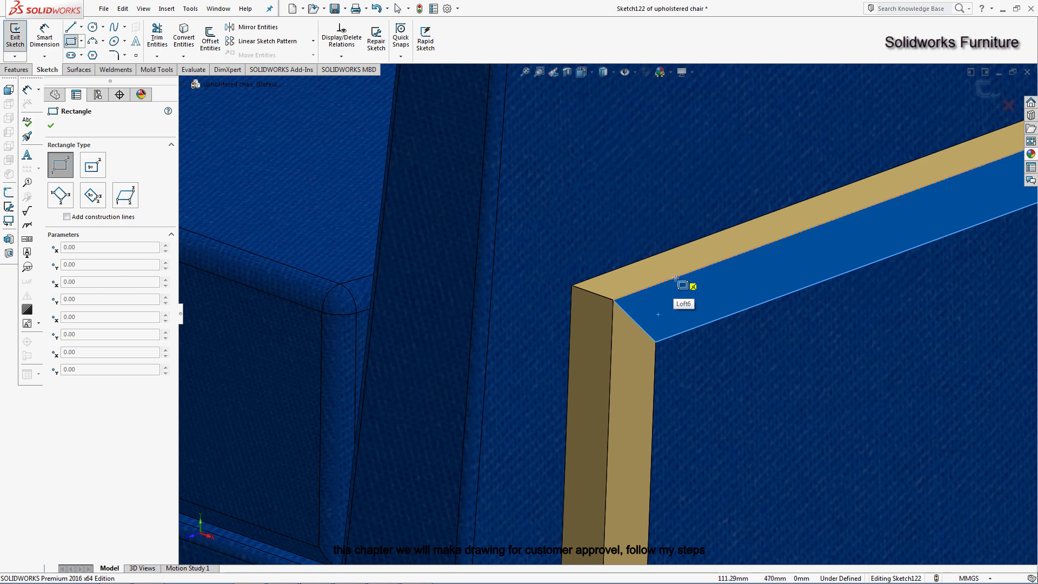
{"action": "left_click", "coordinate": [675, 278]}
{"action": "left_click", "coordinate": [613, 345]}
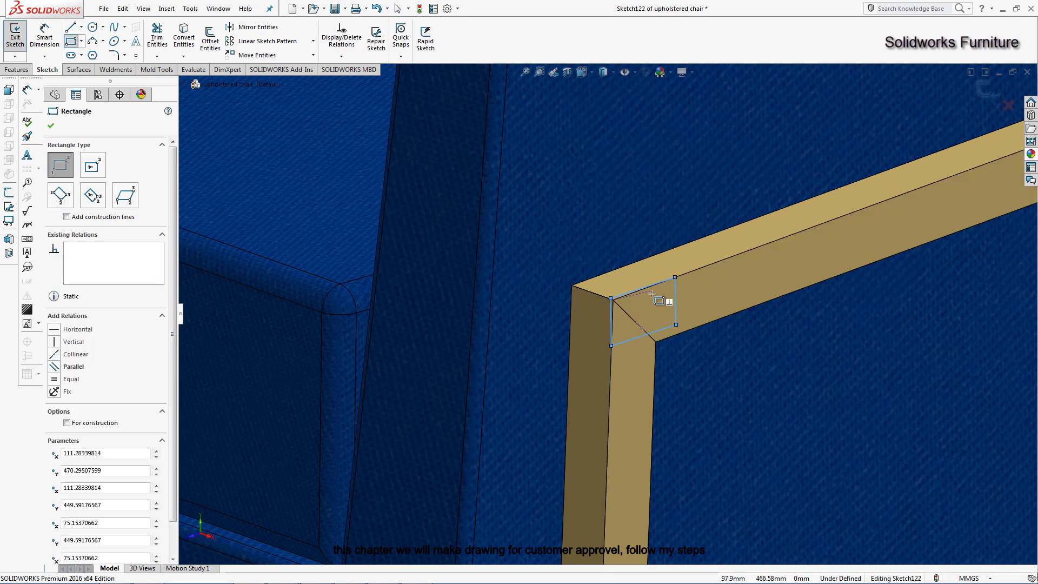
{"action": "right_click", "coordinate": [666, 300]}
{"action": "left_click", "coordinate": [672, 302]}
Step: Drag the rectangle's top-left corner onto the rail edge after a failed vertex relation
{"action": "scroll", "coordinate": [622, 300], "scroll_direction": "down", "scroll_amount": 2}
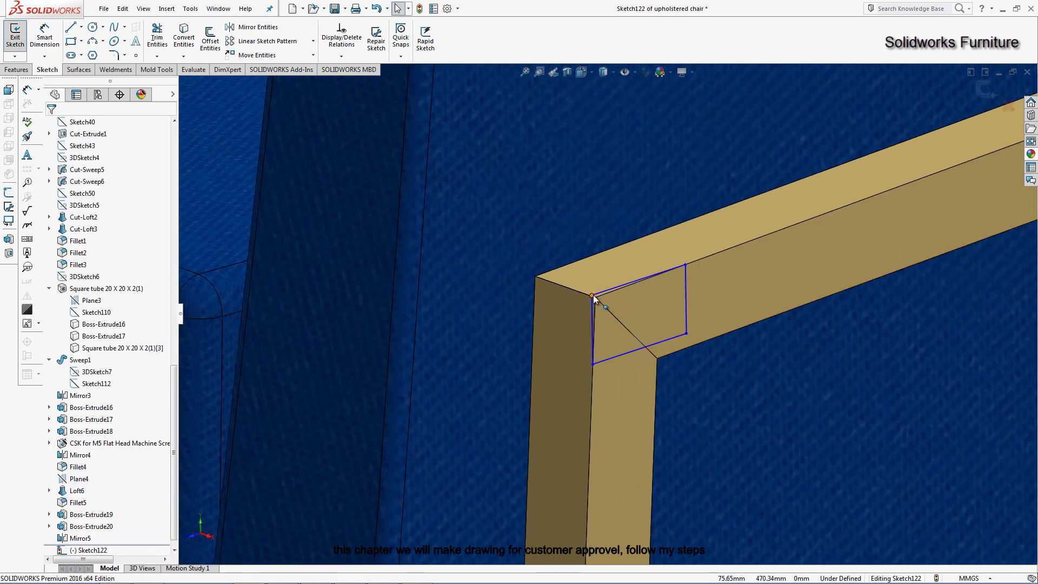
{"action": "left_click", "coordinate": [593, 298]}
{"action": "left_click", "coordinate": [75, 326]}
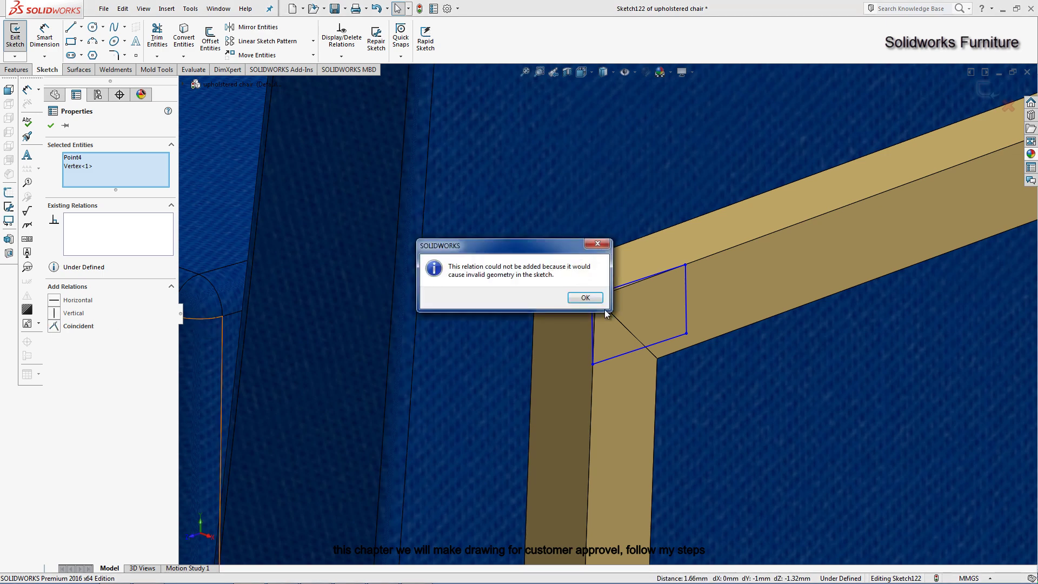
{"action": "left_click", "coordinate": [598, 300]}
{"action": "scroll", "coordinate": [589, 289], "scroll_direction": "down", "scroll_amount": 2}
{"action": "left_click", "coordinate": [589, 287]}
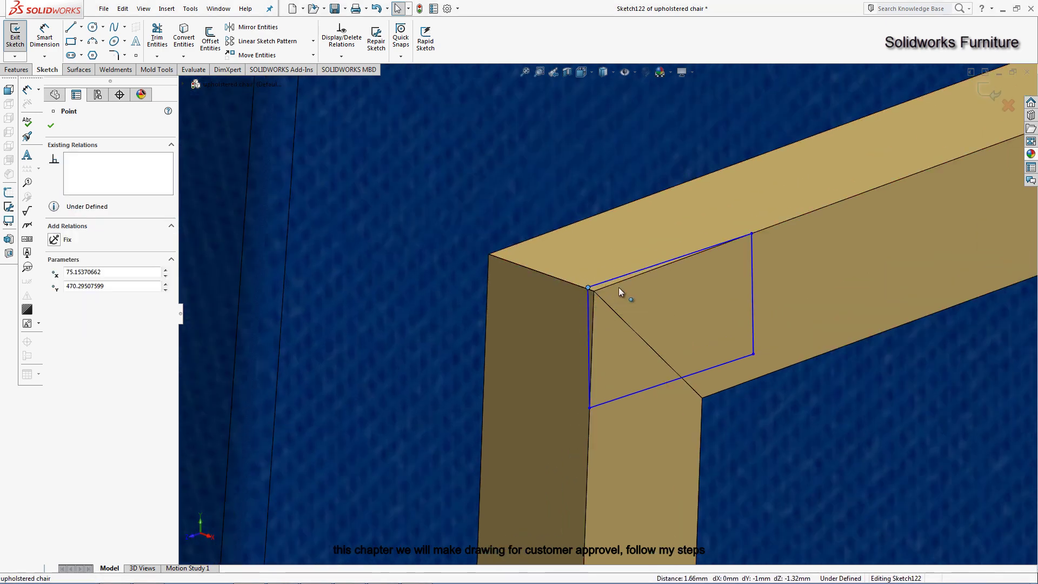
{"action": "left_click_drag", "start_coordinate": [588, 287], "coordinate": [617, 286]}
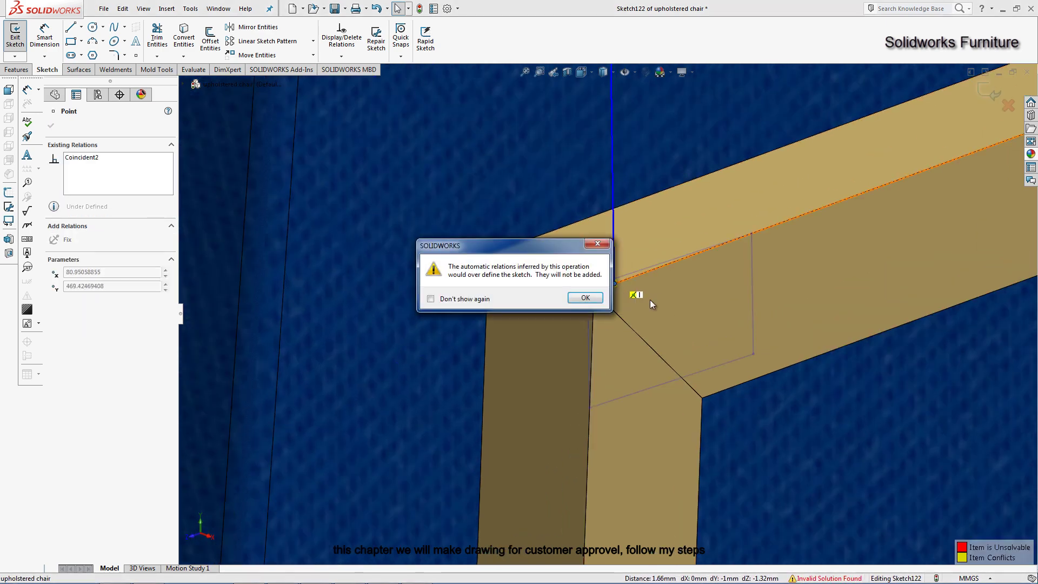
{"action": "key", "text": "Return"}
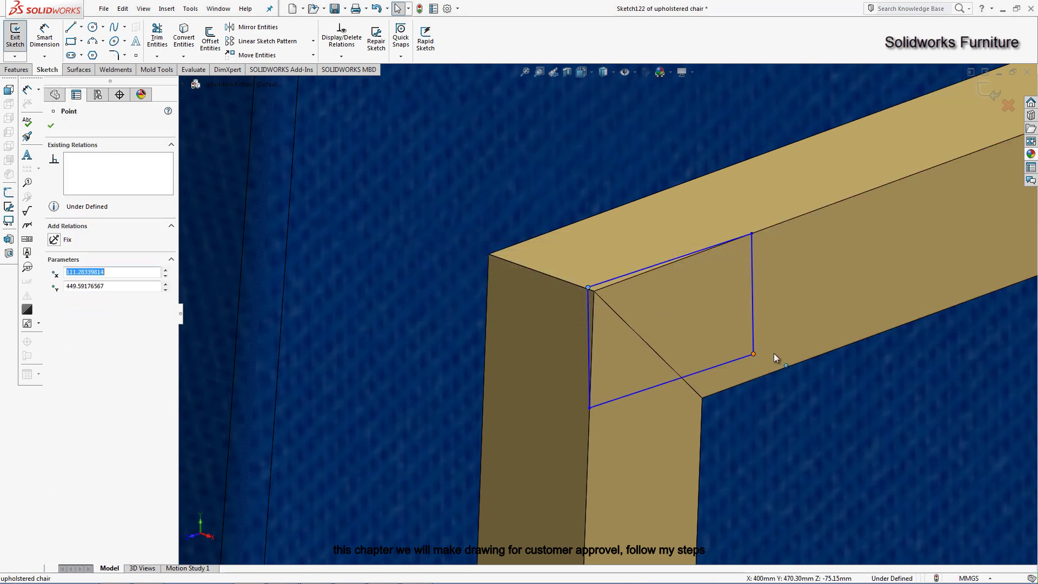
Step: Place the lower-right corner on the rail's bottom edge with a coincident relation
{"action": "left_click_drag", "start_coordinate": [753, 354], "coordinate": [795, 349]}
{"action": "left_click", "coordinate": [799, 362], "text": "ctrl"}
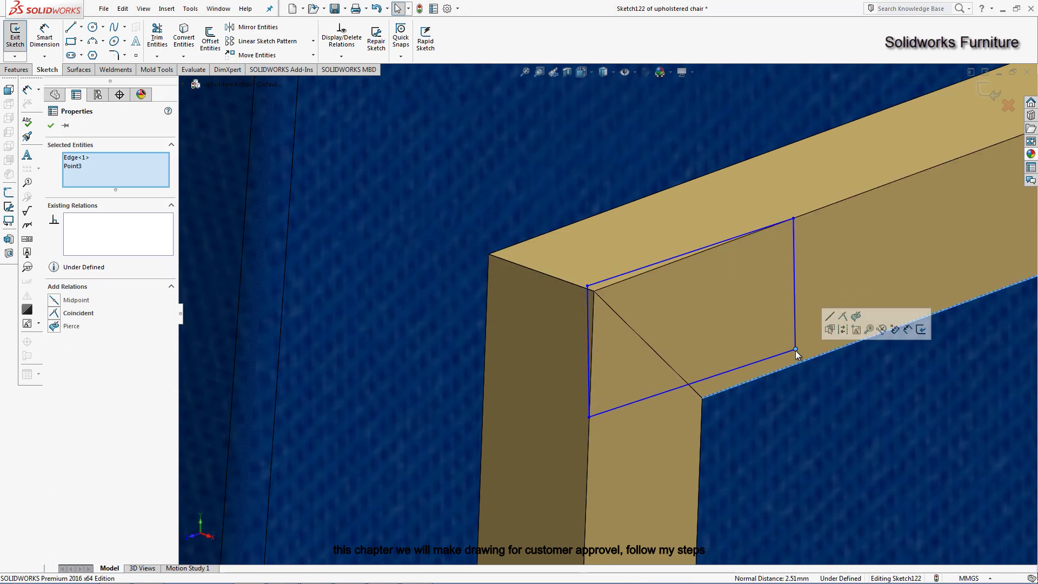
{"action": "left_click", "coordinate": [78, 313]}
{"action": "left_click", "coordinate": [296, 352]}
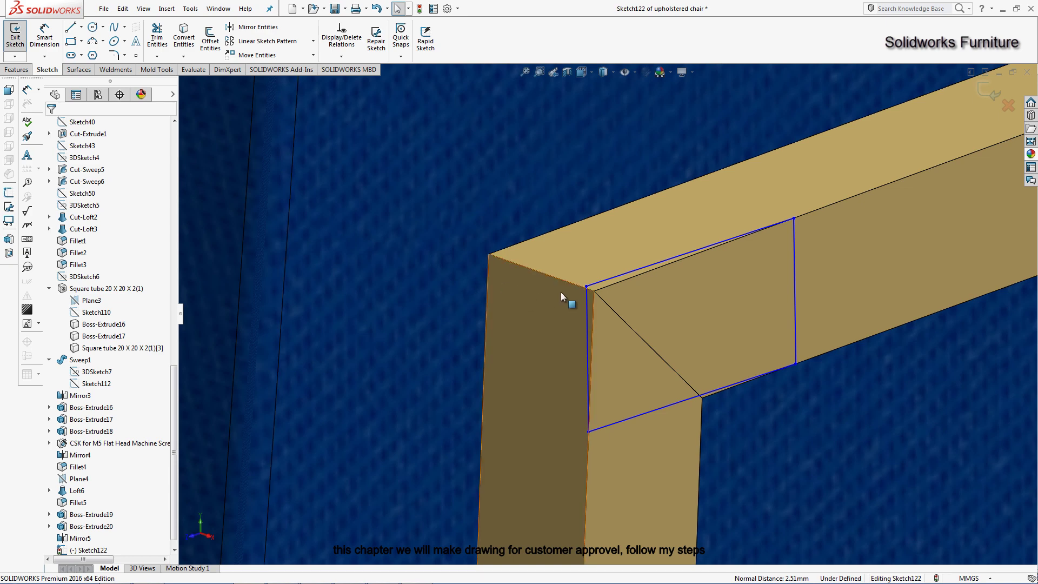
Step: Make the top-left corner coincident with the frame vertex and delete the conflicting top and left lines
{"action": "left_click", "coordinate": [586, 295]}
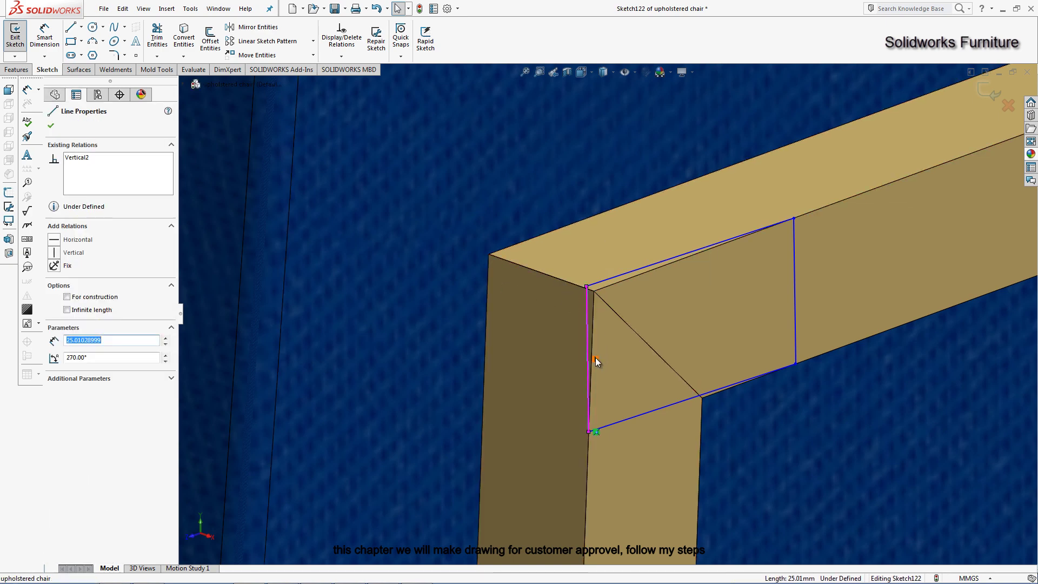
{"action": "key", "text": "Escape"}
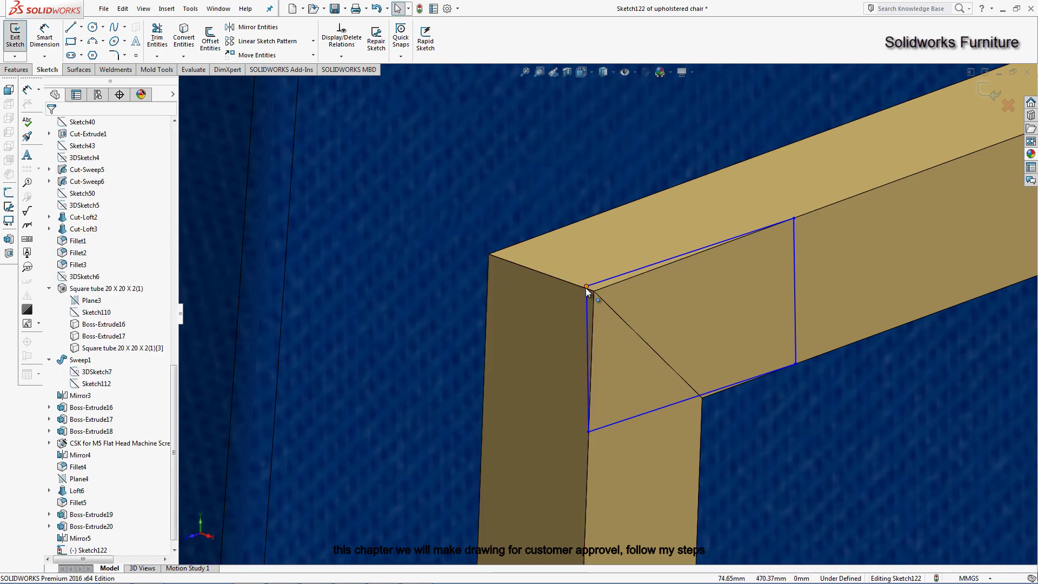
{"action": "left_click", "coordinate": [586, 288]}
{"action": "left_click", "coordinate": [593, 291], "text": "ctrl"}
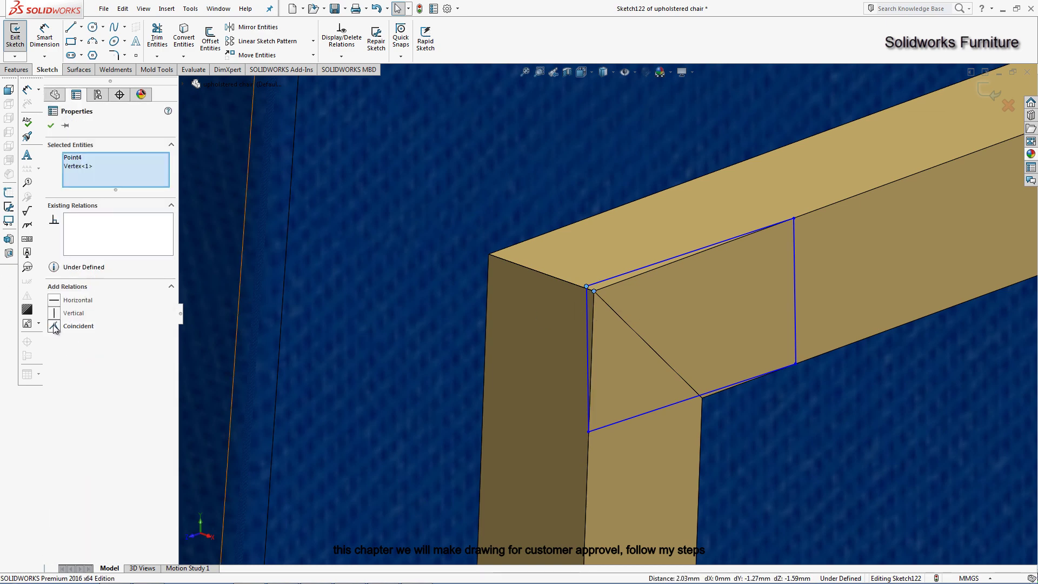
{"action": "left_click", "coordinate": [54, 326]}
{"action": "left_click", "coordinate": [606, 280]}
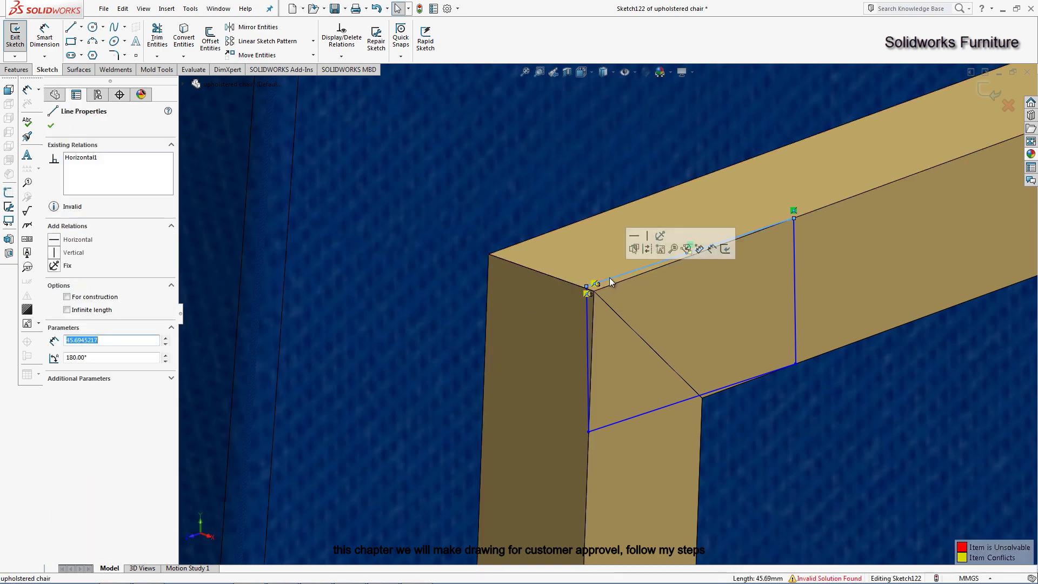
{"action": "key", "text": "Escape"}
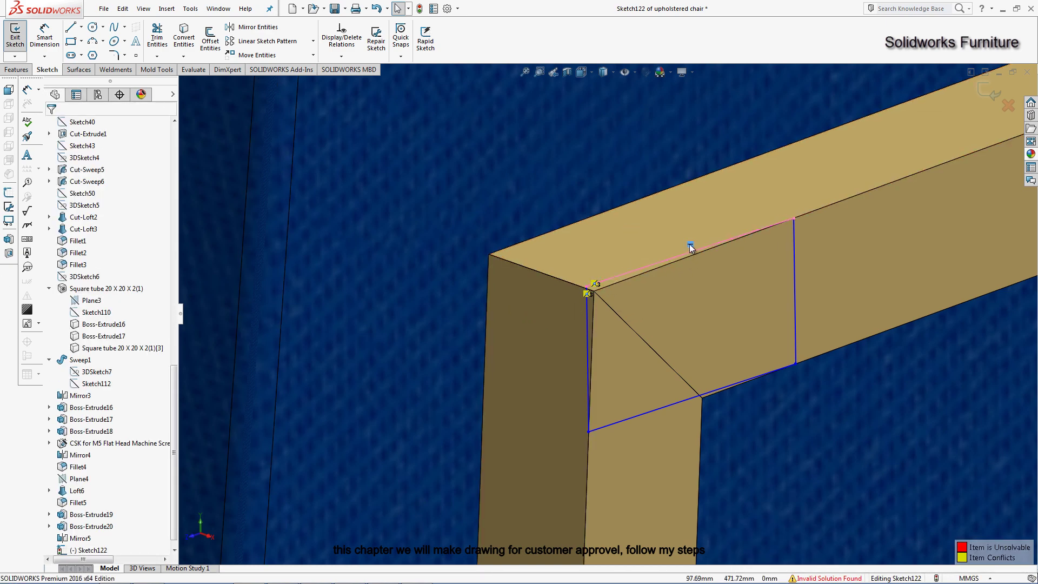
{"action": "left_click", "coordinate": [690, 247]}
{"action": "key", "text": "Delete"}
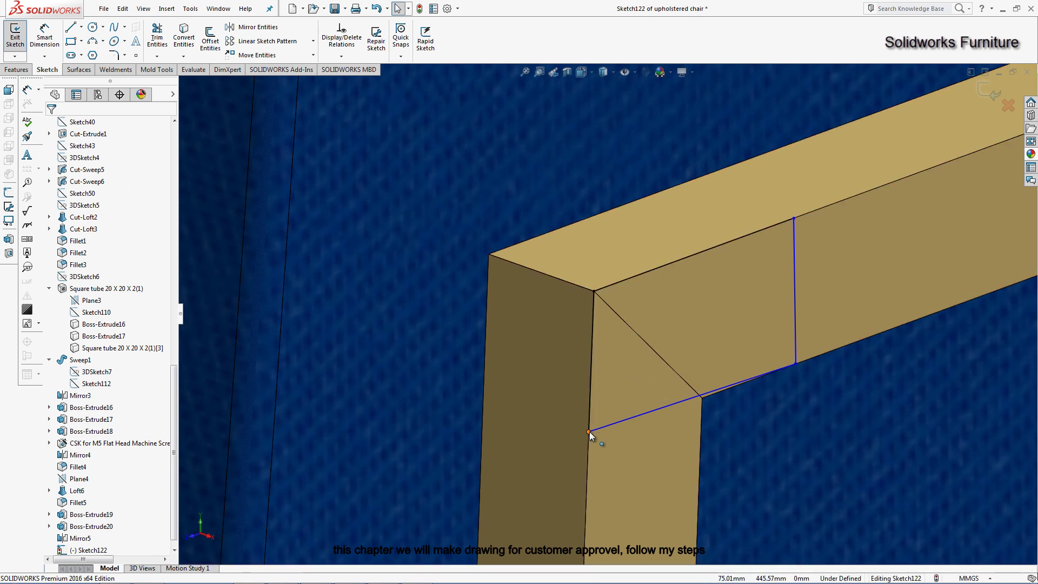
Step: Dimension the profile length to 44.10 mm, fully defining the sketch
{"action": "left_click", "coordinate": [795, 359]}
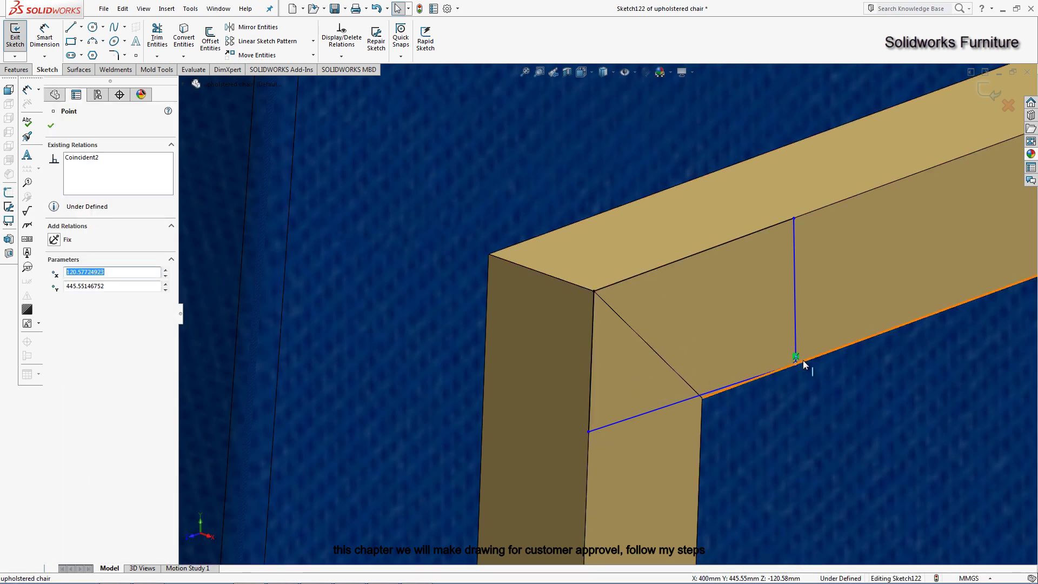
{"action": "left_click", "coordinate": [45, 38]}
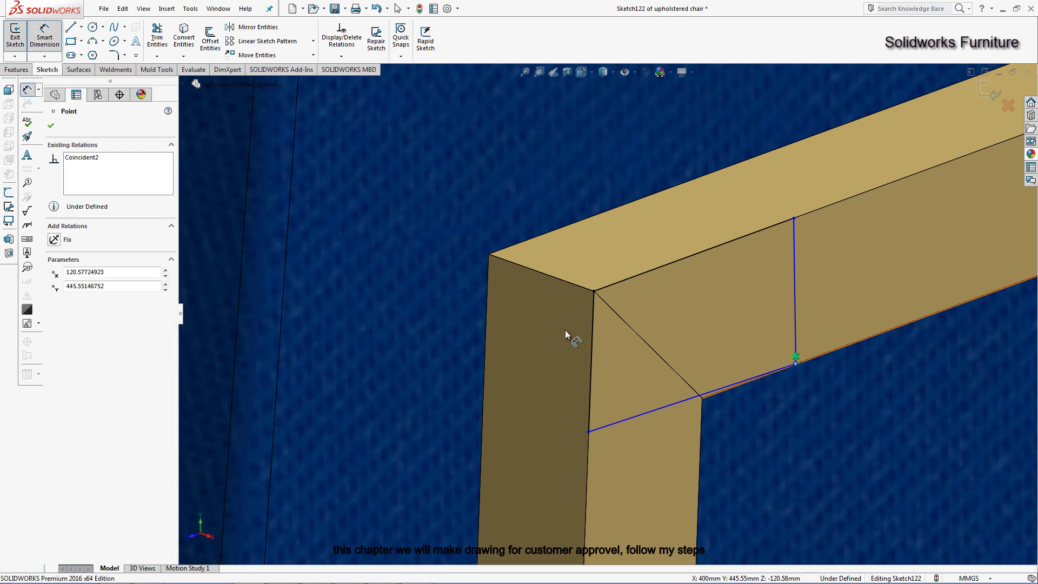
{"action": "left_click", "coordinate": [593, 292]}
{"action": "left_click", "coordinate": [633, 248]}
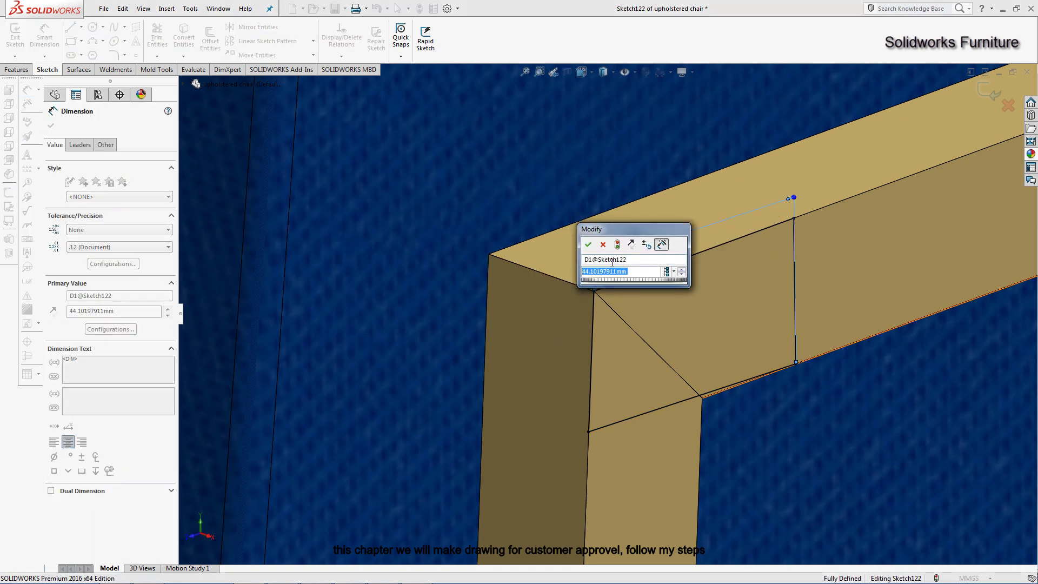
{"action": "left_click", "coordinate": [585, 241]}
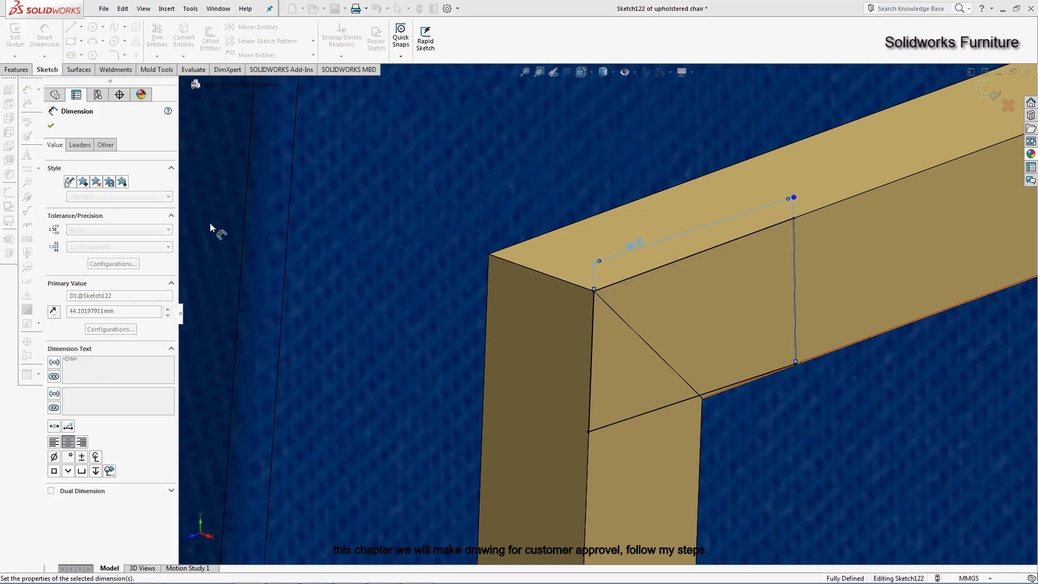
{"action": "left_click", "coordinate": [17, 70]}
Step: Extrude the corner profile Blind 6 mm, reversed, merged with the leg and top rail bodies
{"action": "left_click", "coordinate": [20, 38]}
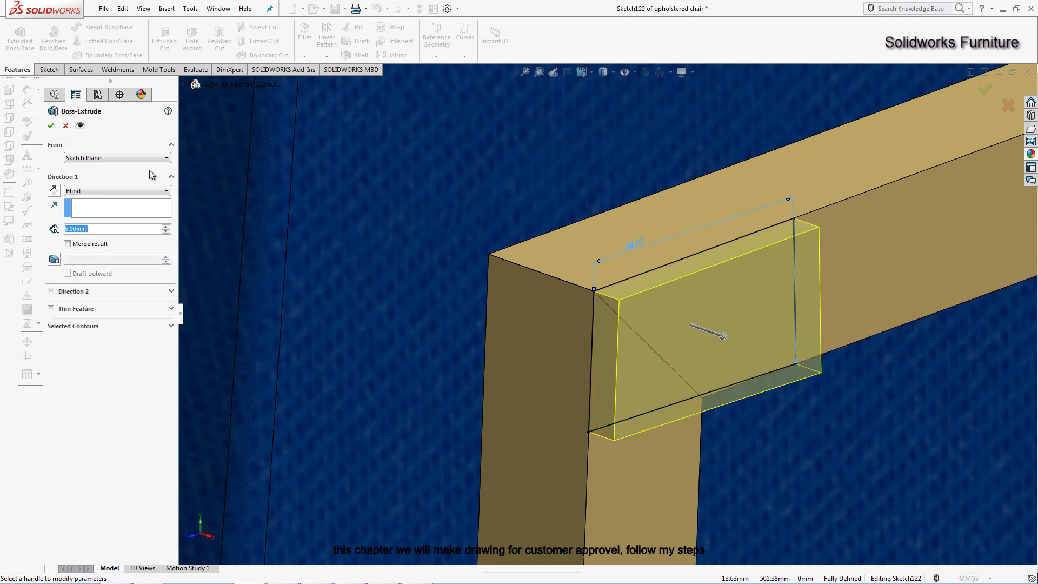
{"action": "left_click", "coordinate": [84, 244]}
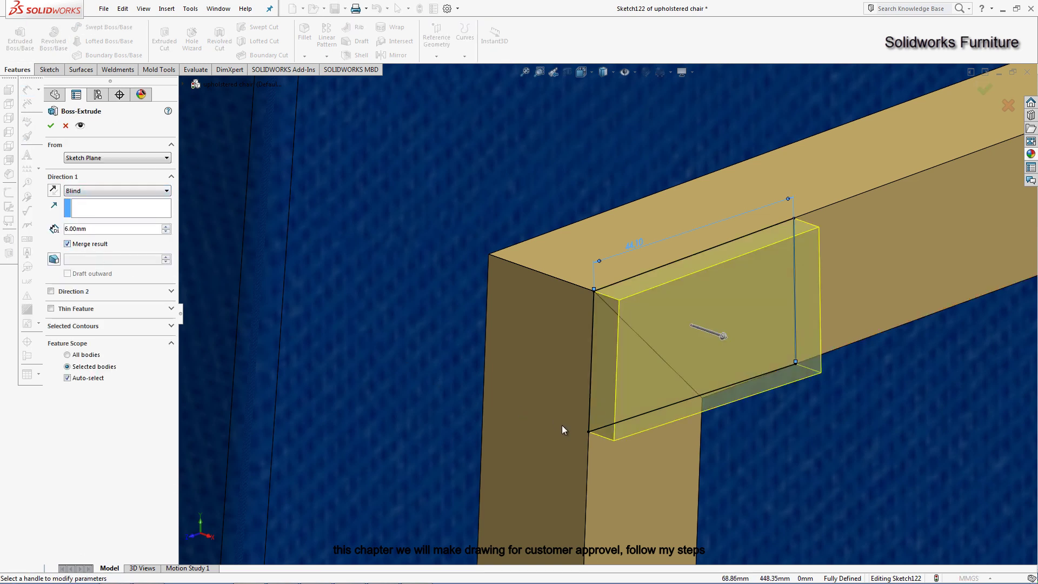
{"action": "left_click", "coordinate": [100, 381]}
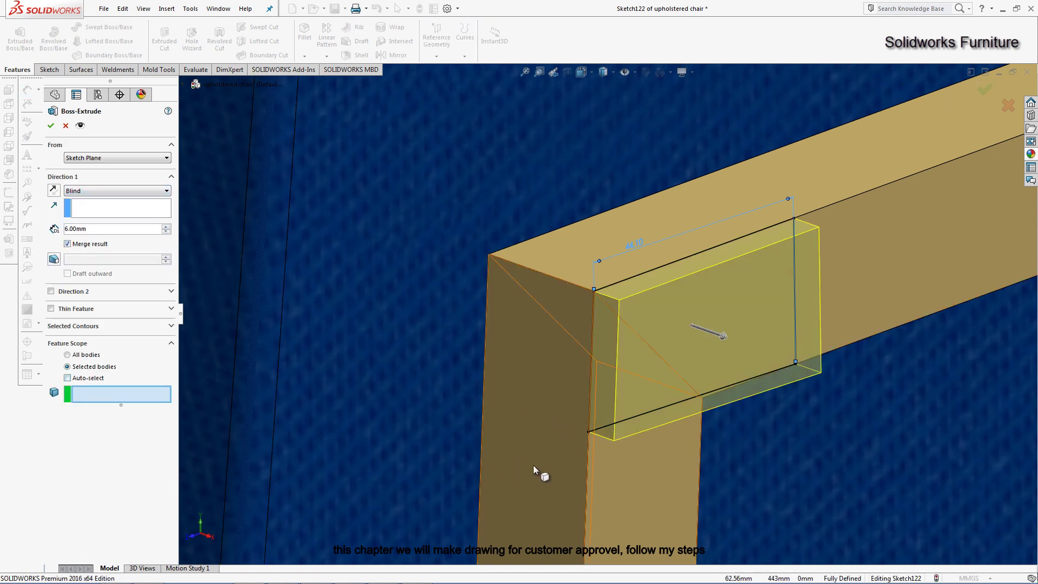
{"action": "left_click", "coordinate": [533, 465]}
{"action": "left_click", "coordinate": [852, 260]}
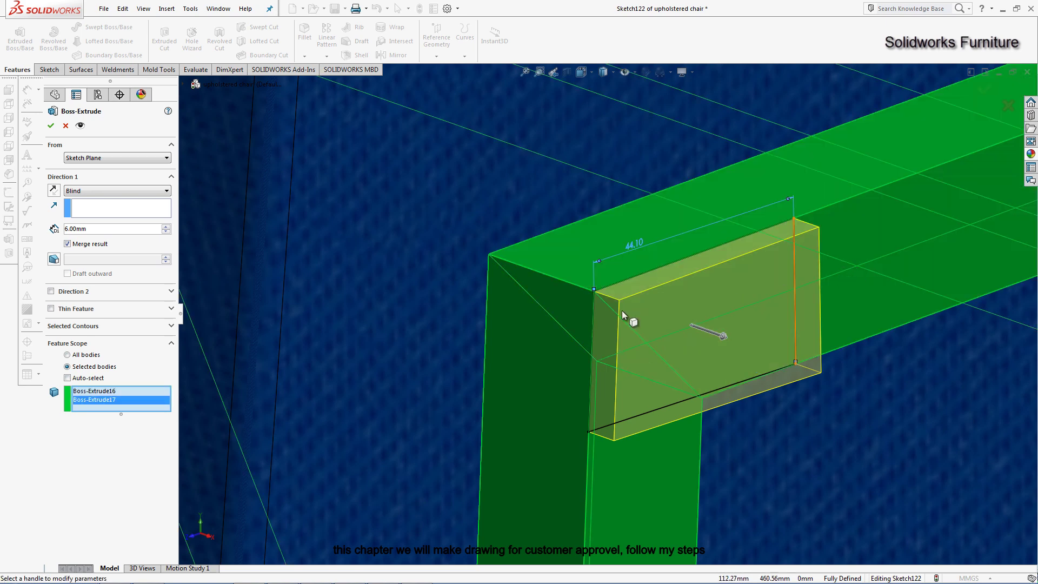
{"action": "left_click", "coordinate": [54, 191]}
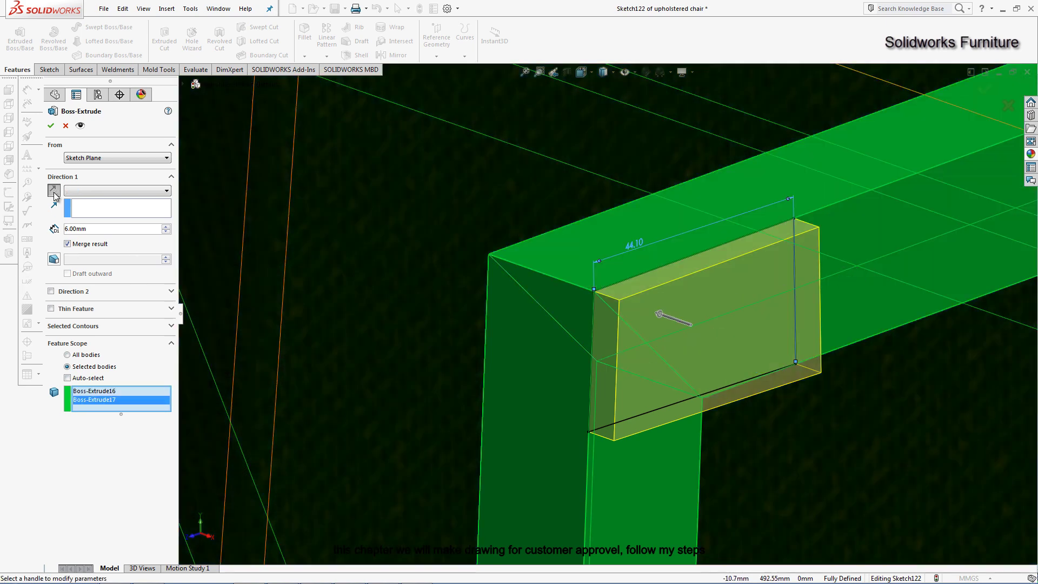
{"action": "left_click", "coordinate": [51, 127]}
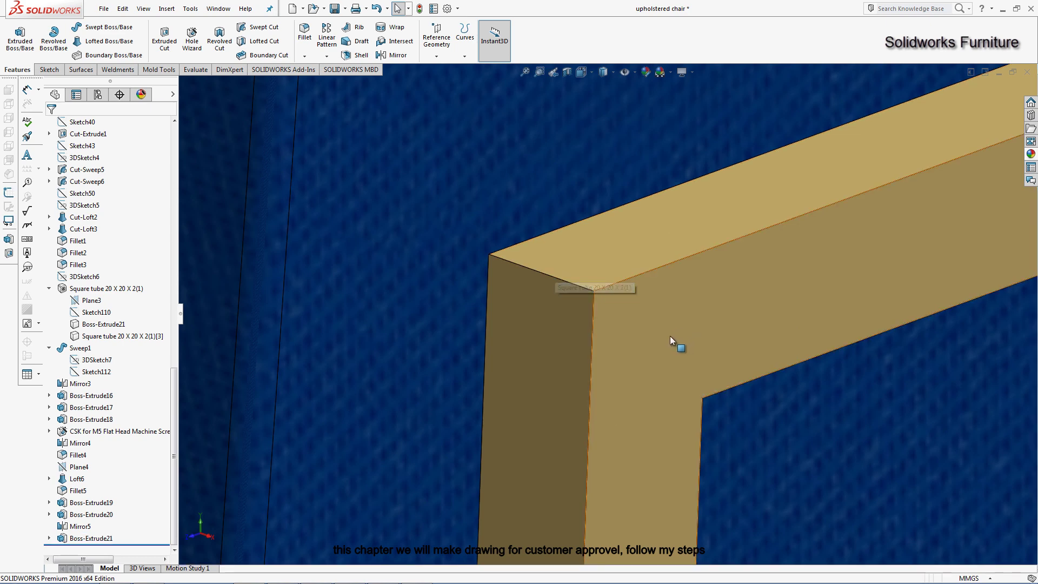
{"action": "scroll", "coordinate": [669, 336], "scroll_direction": "up", "scroll_amount": 2}
Step: Add 10 mm fillets to two frame corner edges, creating Fillet6 and Fillet7
{"action": "left_click", "coordinate": [304, 32]}
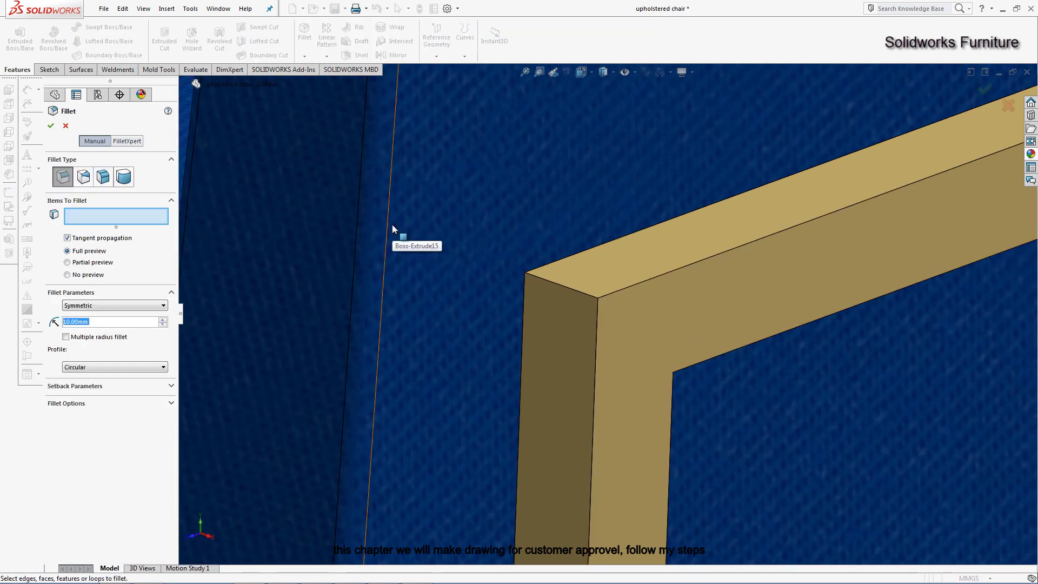
{"action": "left_click", "coordinate": [562, 286]}
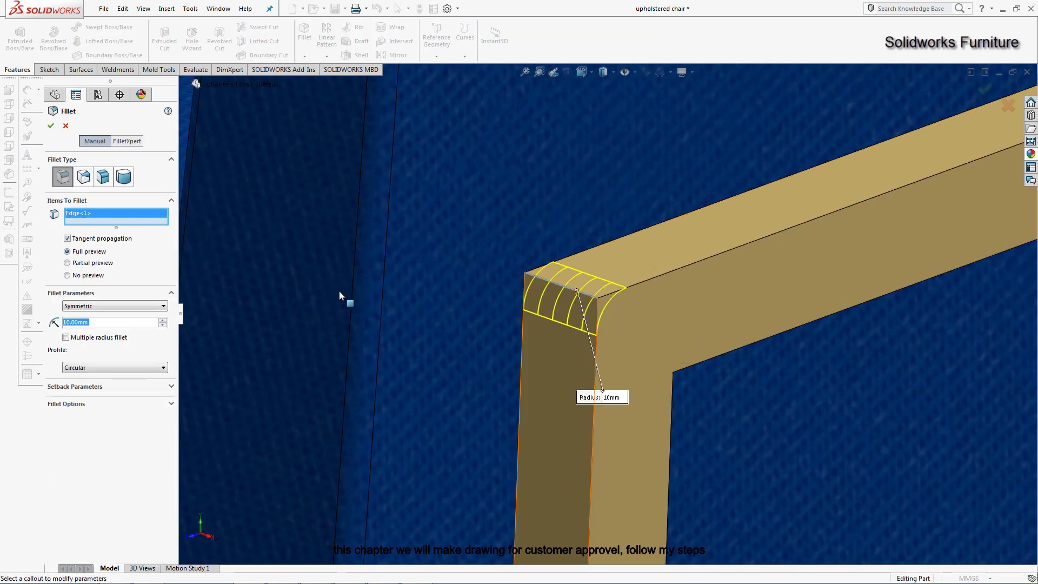
{"action": "right_click", "coordinate": [685, 288]}
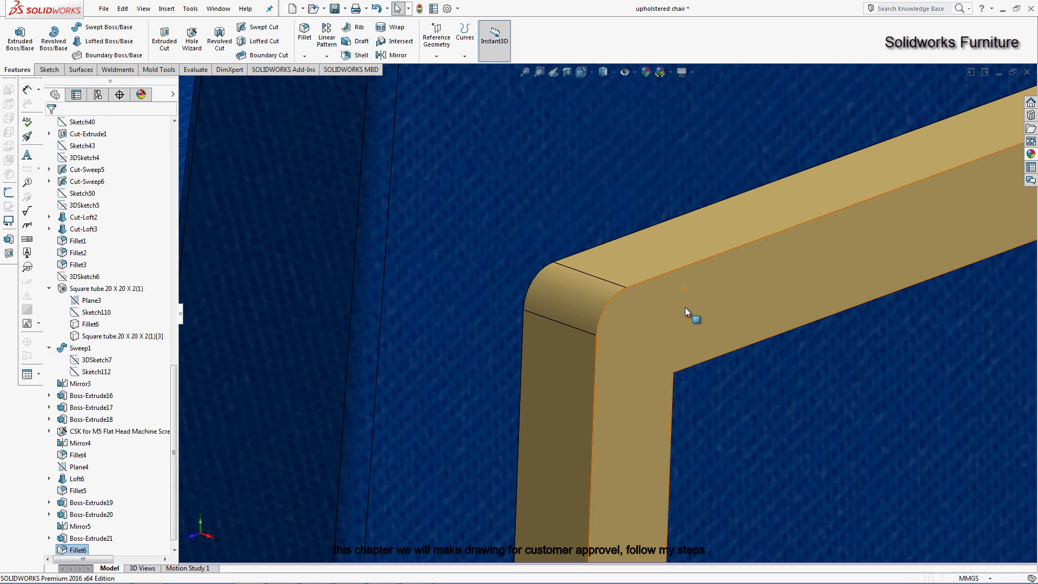
{"action": "scroll", "coordinate": [686, 307], "scroll_direction": "up", "scroll_amount": 5}
{"action": "mouse_move", "coordinate": [649, 355]}
{"action": "middle_mouse_down"}
{"action": "mouse_move", "coordinate": [605, 381]}
{"action": "mouse_move", "coordinate": [308, 244]}
{"action": "mouse_move", "coordinate": [699, 308]}
{"action": "middle_mouse_up"}
{"action": "scroll", "coordinate": [308, 245], "scroll_direction": "down", "scroll_amount": 5}
{"action": "scroll", "coordinate": [672, 301], "scroll_direction": "down", "scroll_amount": 3}
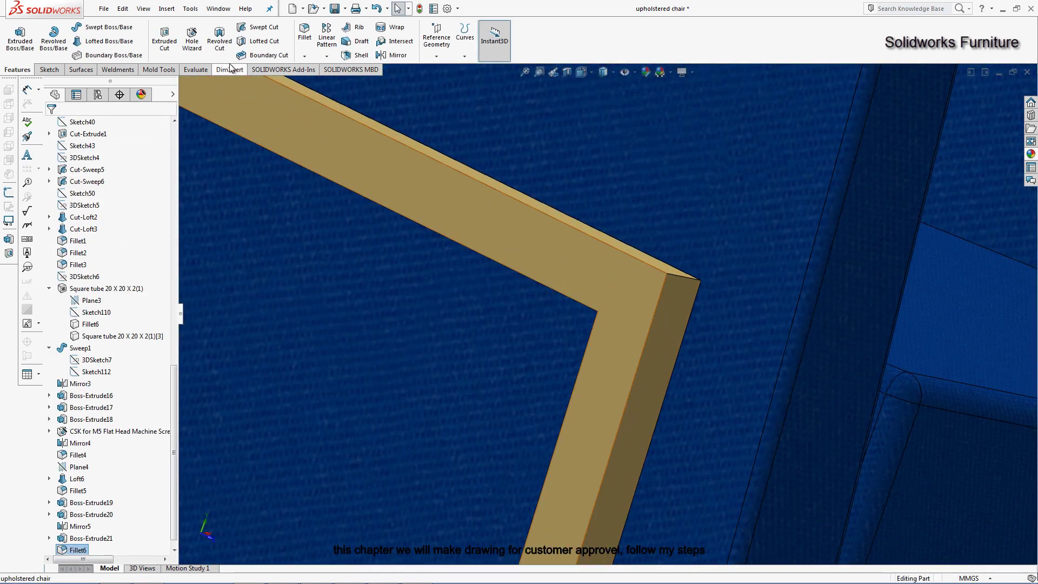
{"action": "left_click", "coordinate": [304, 31]}
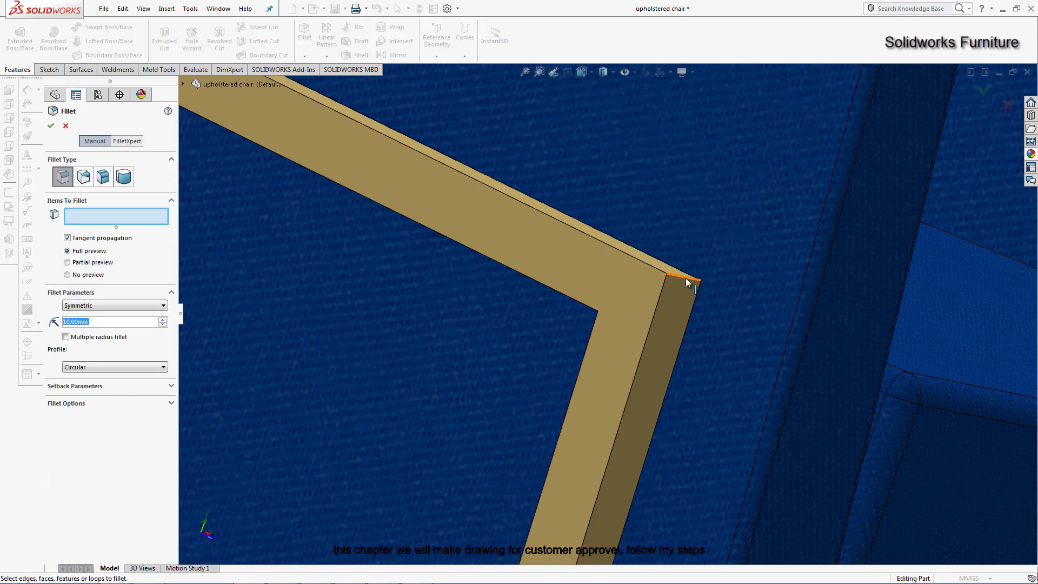
{"action": "left_click", "coordinate": [685, 278]}
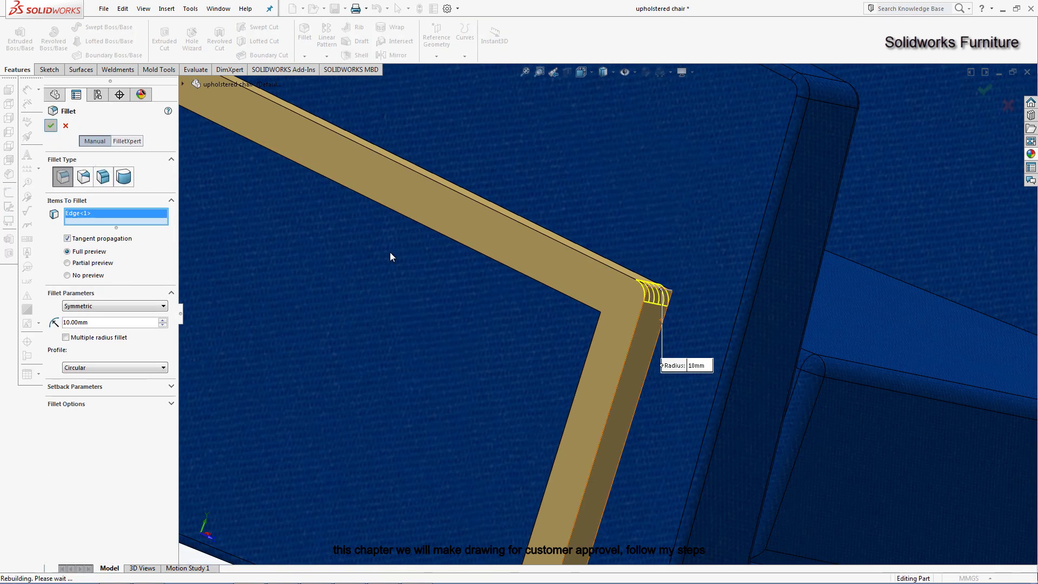
{"action": "scroll", "coordinate": [625, 322], "scroll_direction": "up", "scroll_amount": 2}
{"action": "scroll", "coordinate": [625, 322], "scroll_direction": "up", "scroll_amount": 3}
Step: Change the seat cushion's edge fillet radius to 20 mm
{"action": "scroll", "coordinate": [612, 334], "scroll_direction": "down", "scroll_amount": 5}
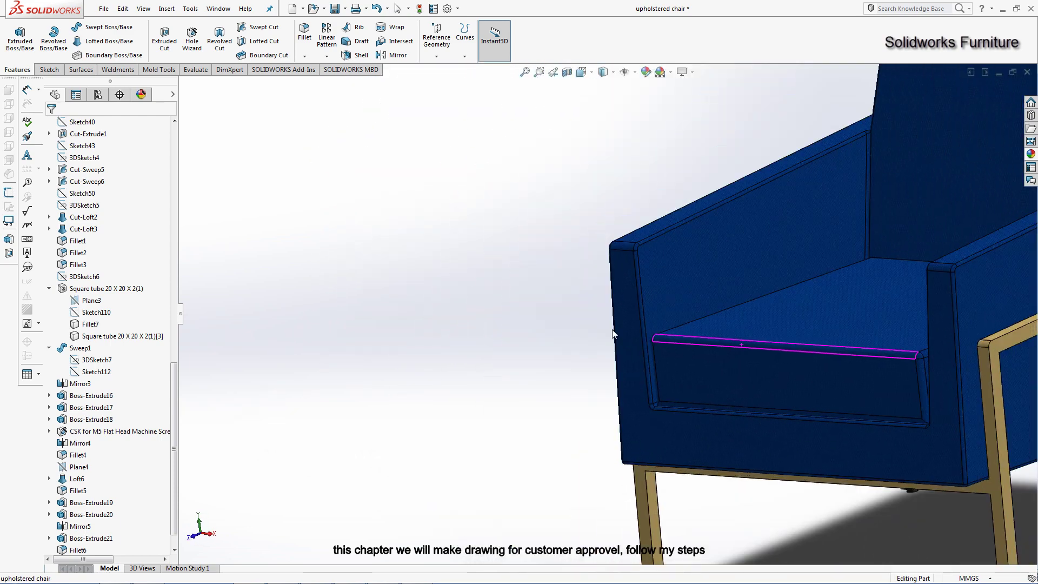
{"action": "scroll", "coordinate": [810, 357], "scroll_direction": "up", "scroll_amount": 3}
{"action": "middle_click_drag", "start_coordinate": [811, 357], "coordinate": [779, 369]}
{"action": "scroll", "coordinate": [714, 356], "scroll_direction": "down", "scroll_amount": 3}
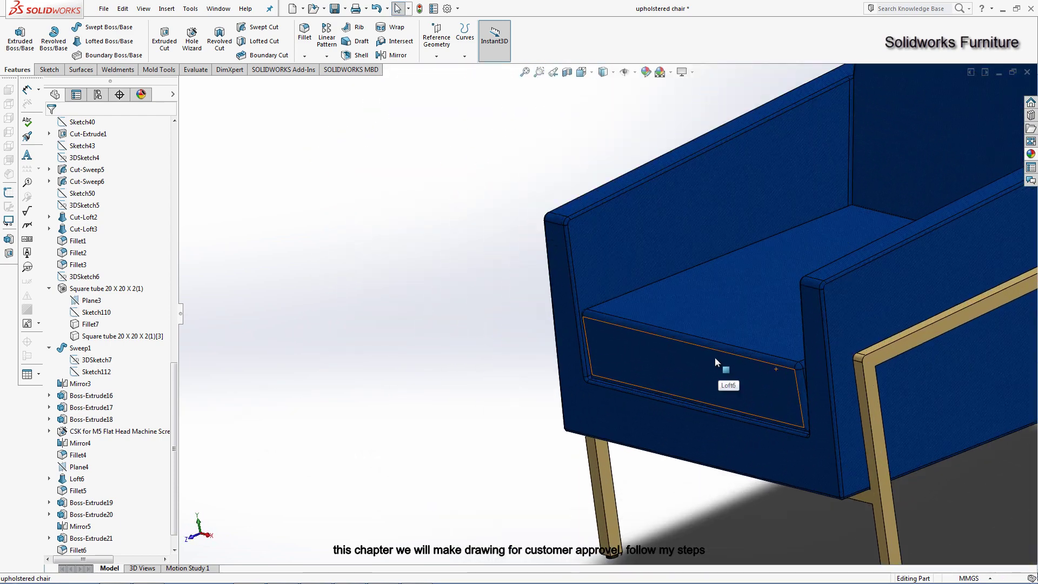
{"action": "left_click", "coordinate": [715, 347]}
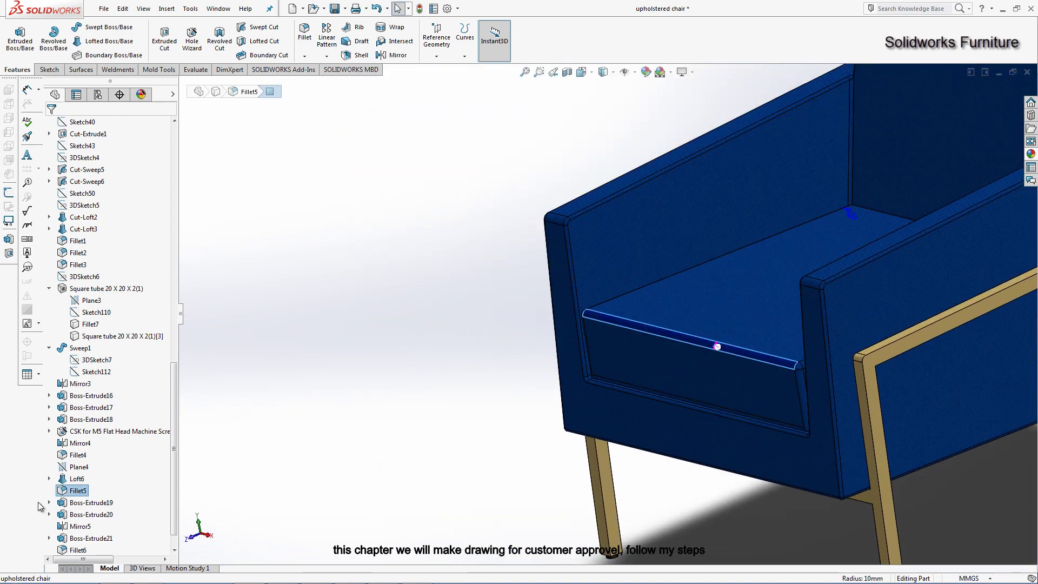
{"action": "key", "text": "Escape"}
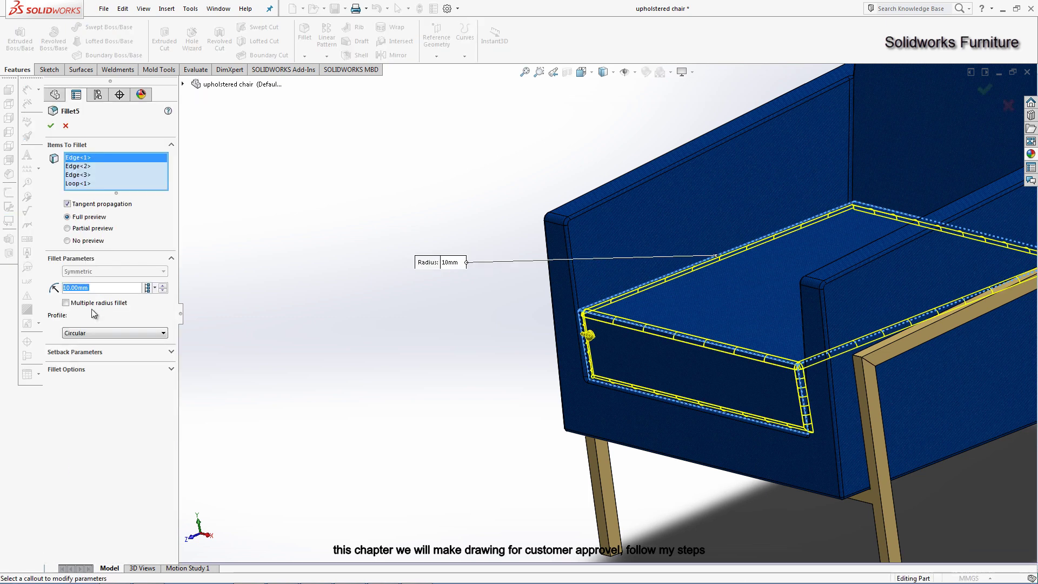
{"action": "type", "text": "20"}
{"action": "key", "text": "Return"}
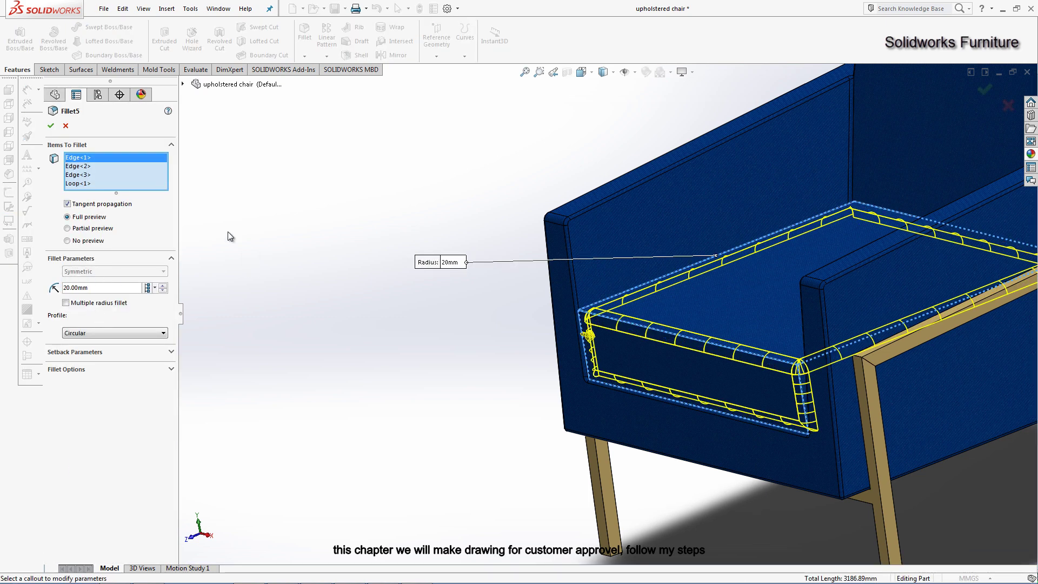
{"action": "key", "text": "Return"}
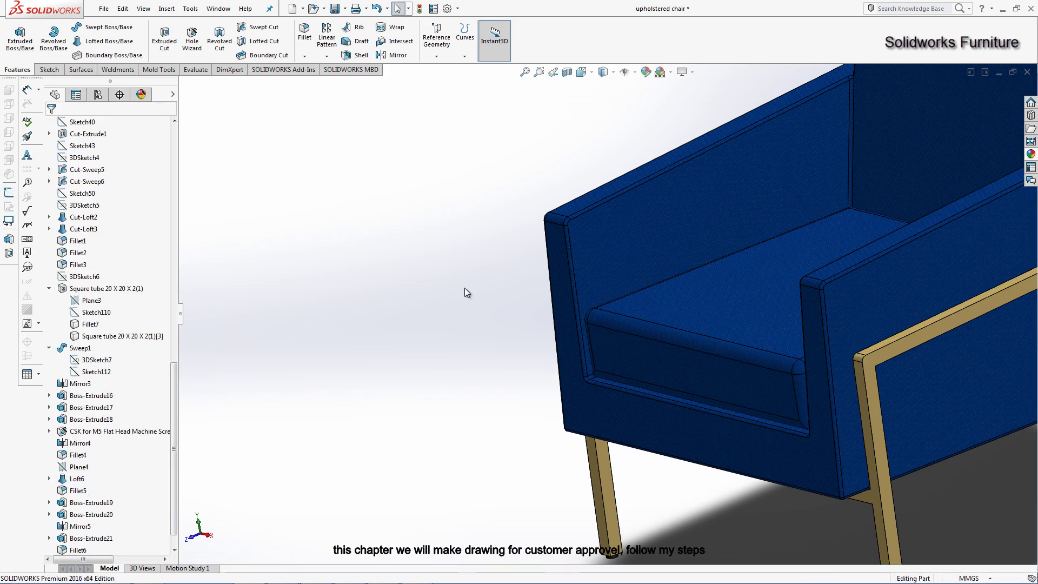
Step: Edit the armrest fillet Fillet2, trying 10 mm and 8 mm radii
{"action": "scroll", "coordinate": [638, 272], "scroll_direction": "down", "scroll_amount": 5}
{"action": "left_click", "coordinate": [588, 247]}
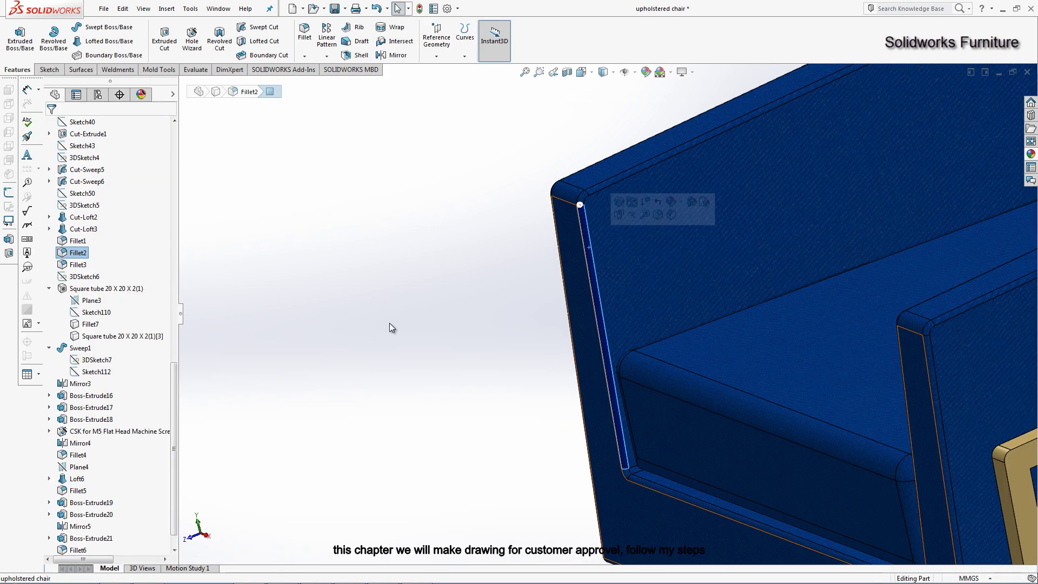
{"action": "left_click", "coordinate": [78, 240]}
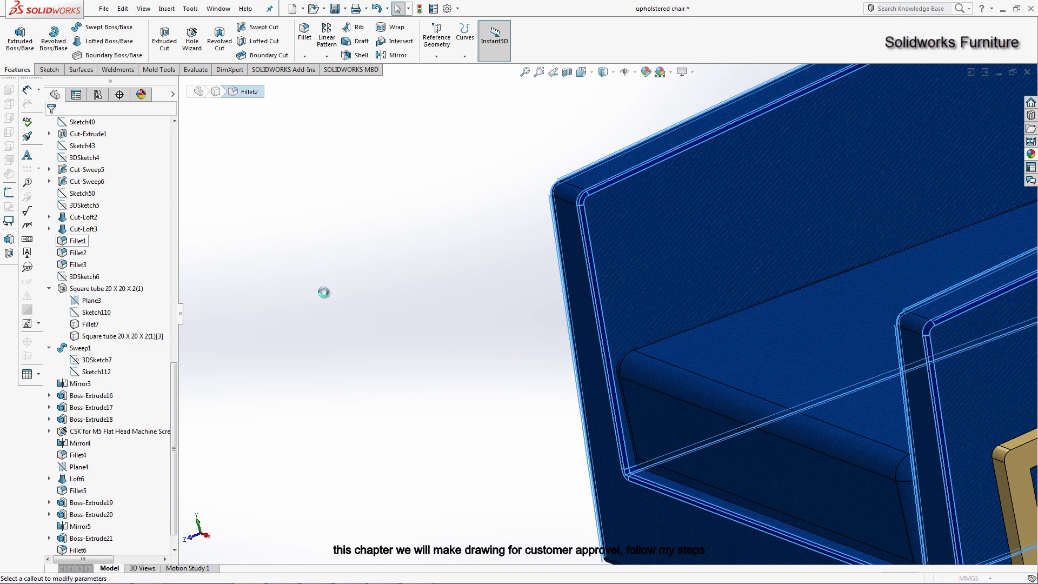
{"action": "type", "text": "10"}
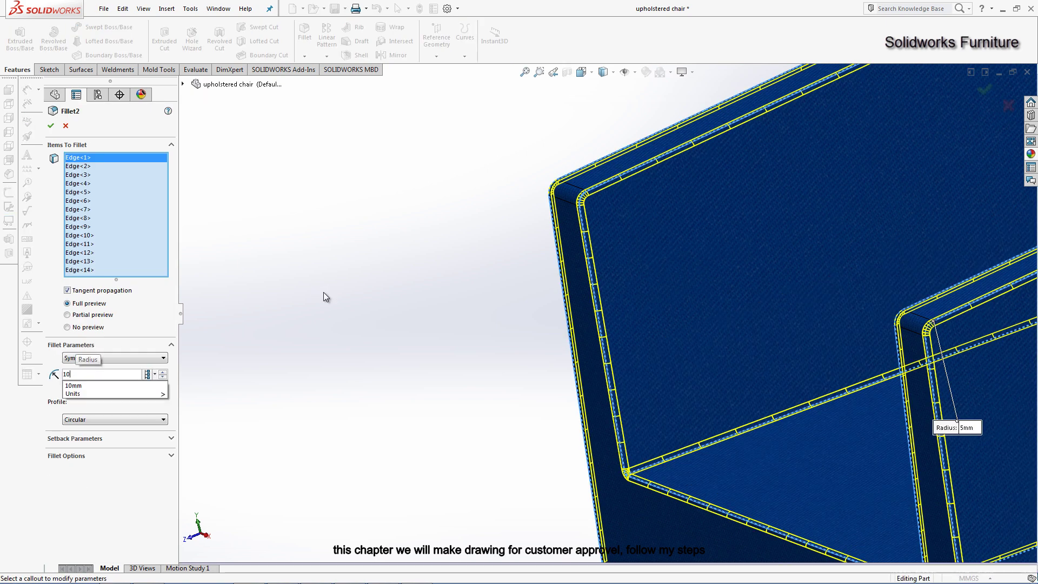
{"action": "key", "text": "Return"}
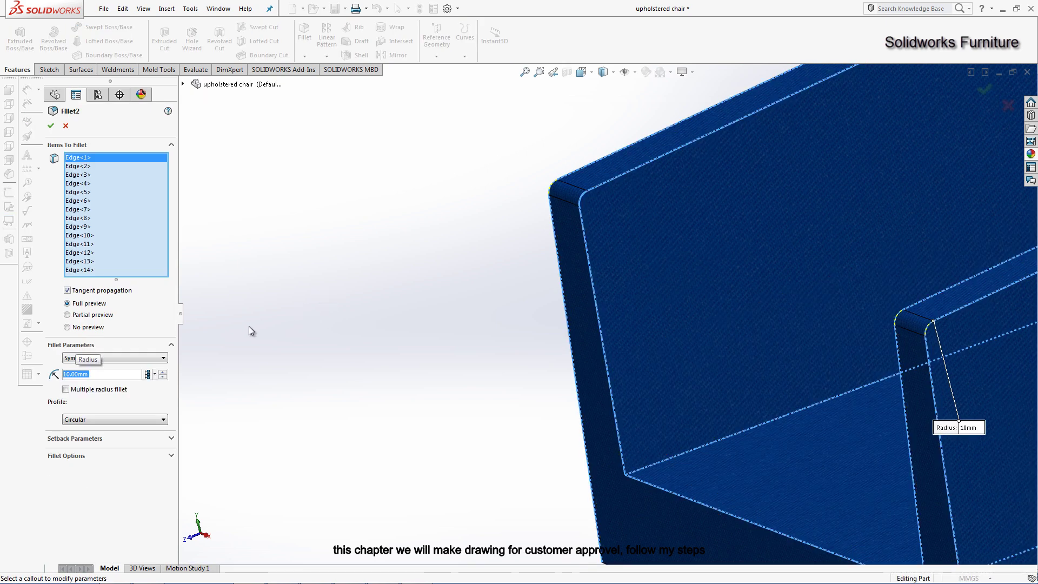
{"action": "type", "text": "8"}
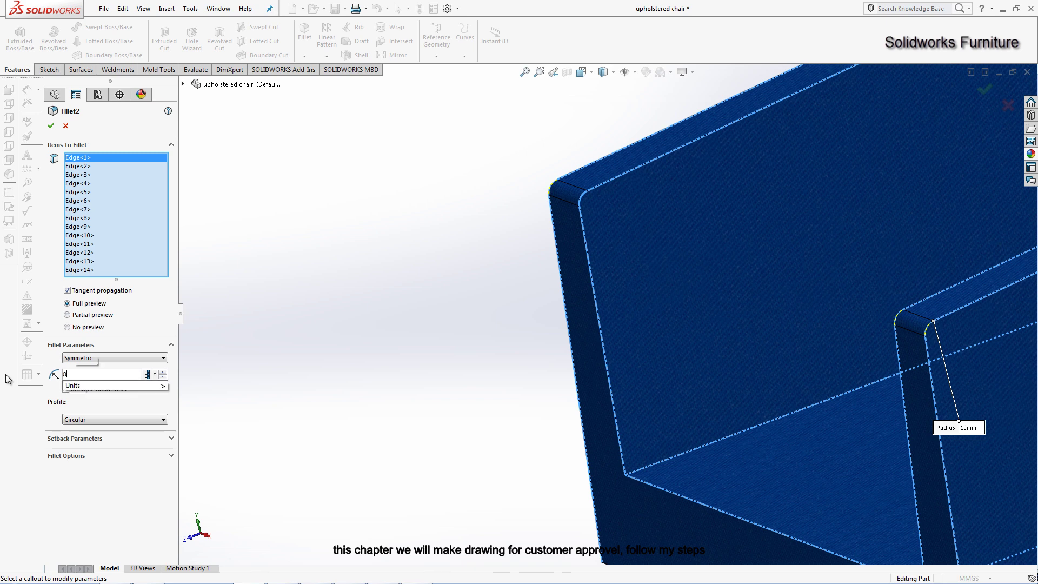
{"action": "key", "text": "Return"}
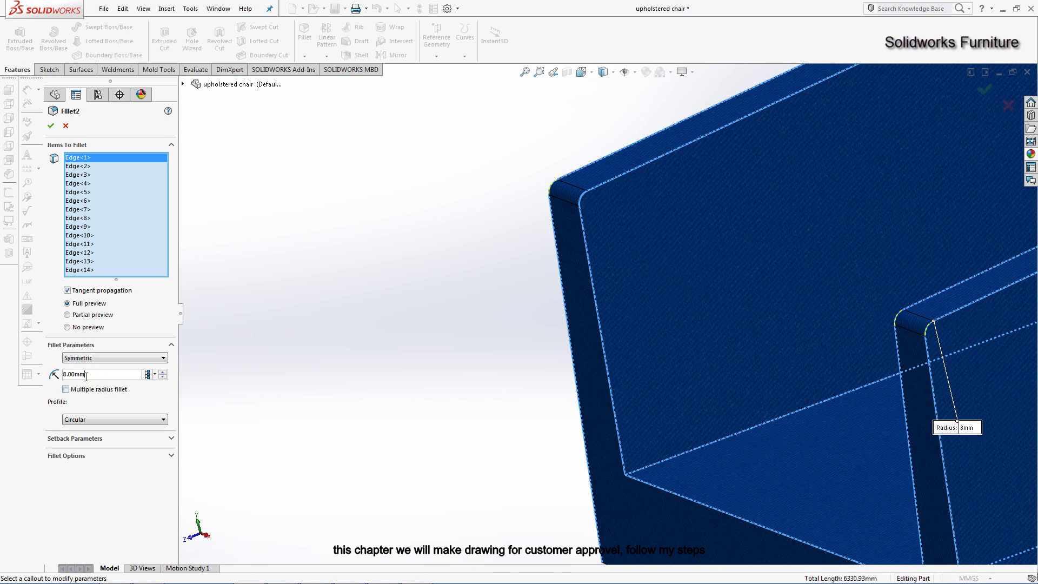
Step: Try a 50 mm armrest radius, then settle Fillet2 at 5 mm
{"action": "double_click", "coordinate": [86, 376]}
{"action": "type", "text": "50"}
{"action": "key", "text": "Return"}
{"action": "type", "text": "5"}
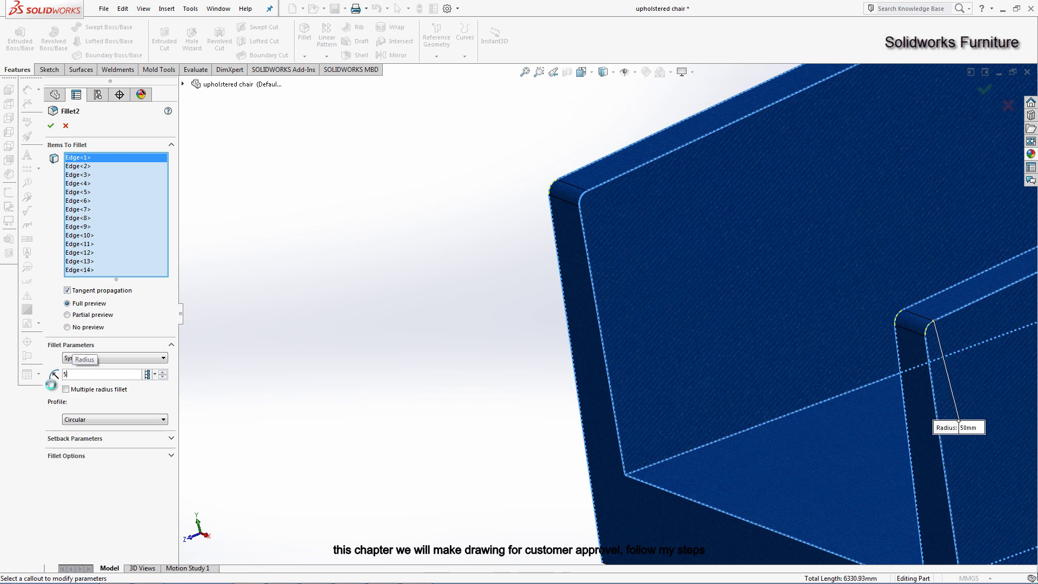
{"action": "key", "text": "Return"}
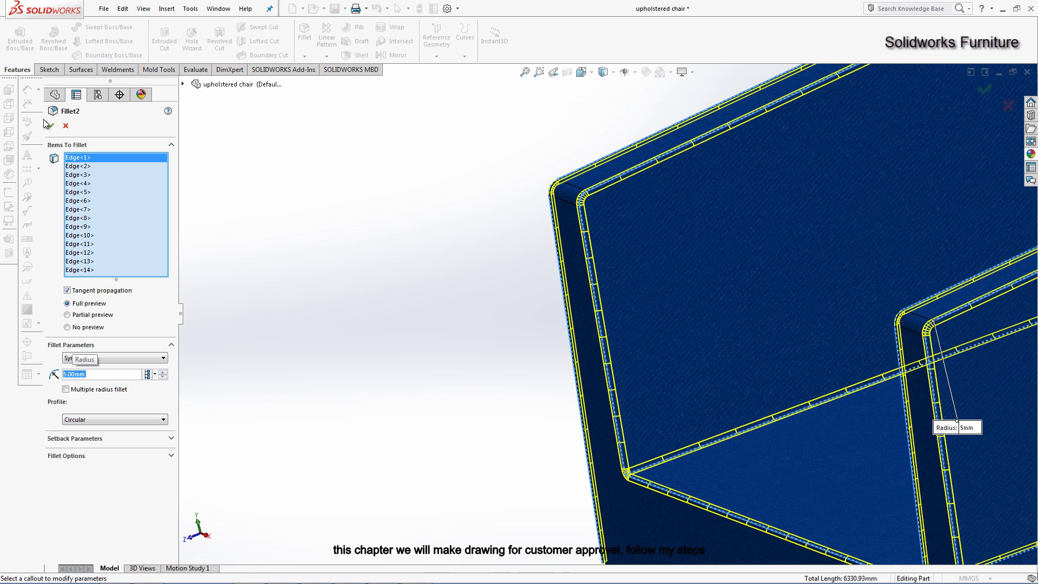
{"action": "left_click", "coordinate": [50, 124]}
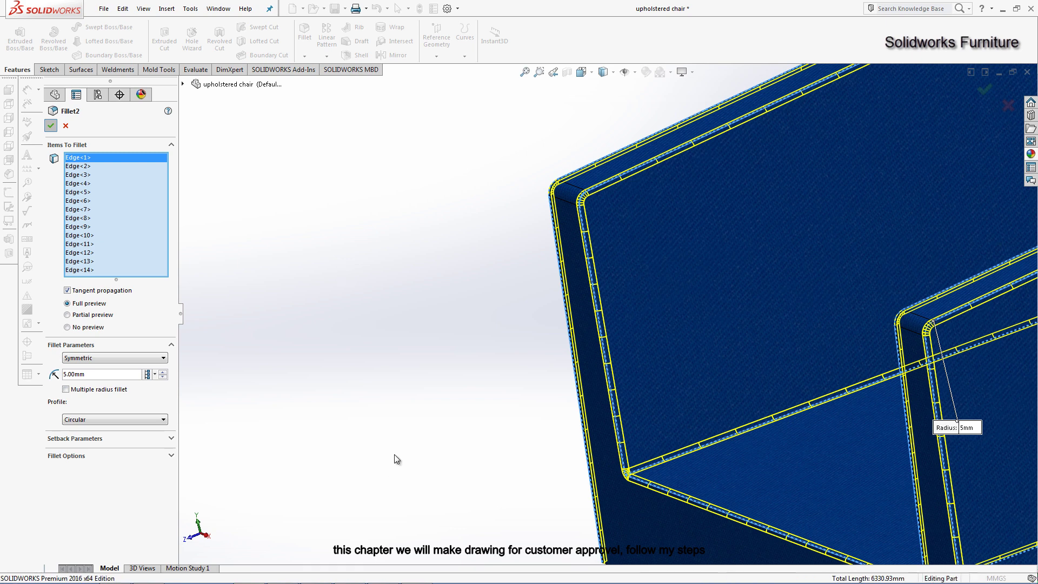
{"action": "scroll", "coordinate": [394, 455], "scroll_direction": "up", "scroll_amount": 5}
{"action": "scroll", "coordinate": [394, 455], "scroll_direction": "up", "scroll_amount": 5}
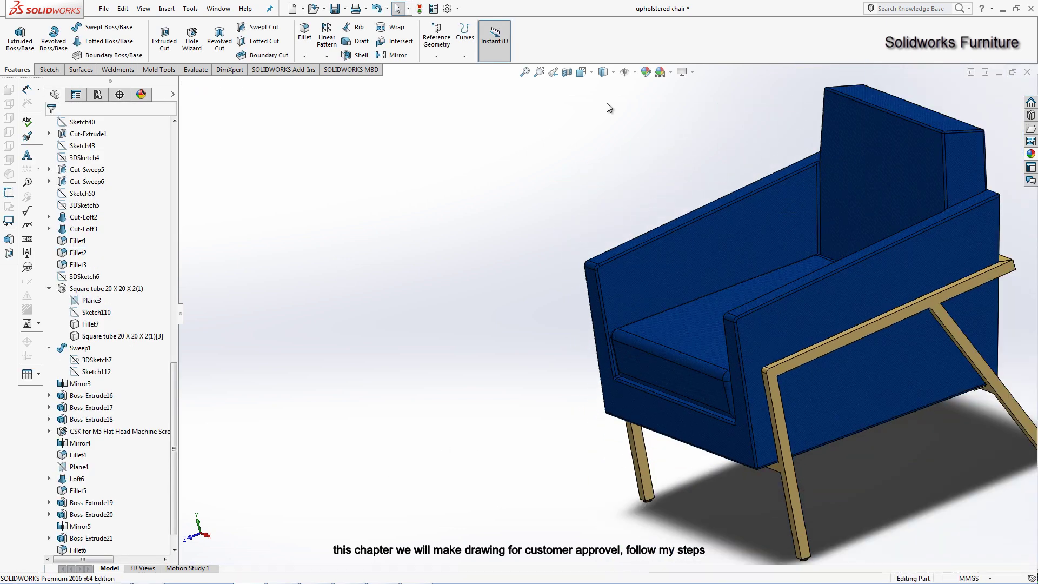
Step: Switch the chair display to the saved 125 view orientation
{"action": "left_click", "coordinate": [613, 73]}
{"action": "left_click", "coordinate": [581, 72]}
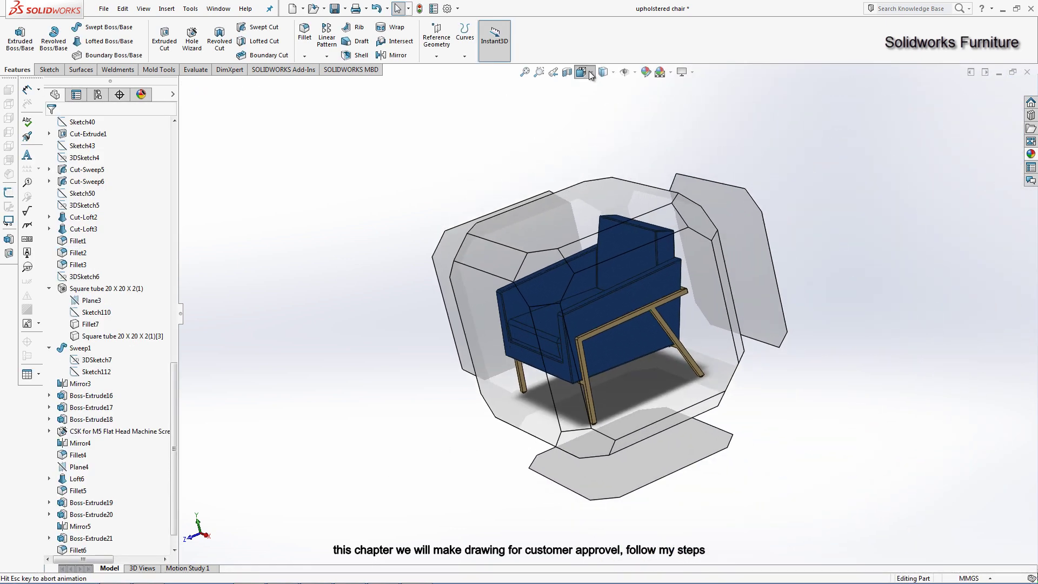
{"action": "left_click", "coordinate": [598, 151]}
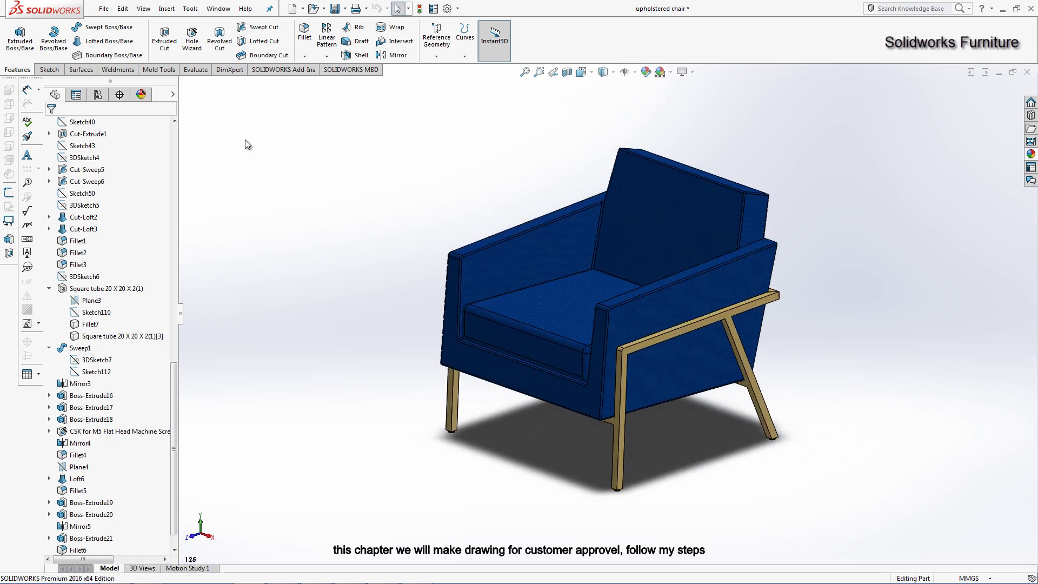
Step: Make a new drawing from the chair part using the Drawing template
{"action": "left_click", "coordinate": [302, 8]}
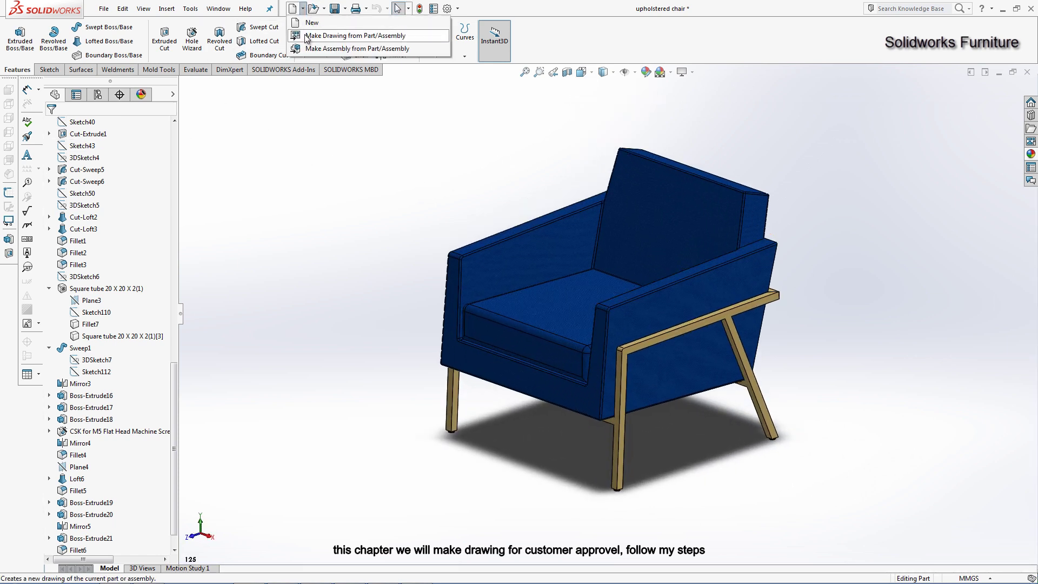
{"action": "left_click", "coordinate": [306, 22]}
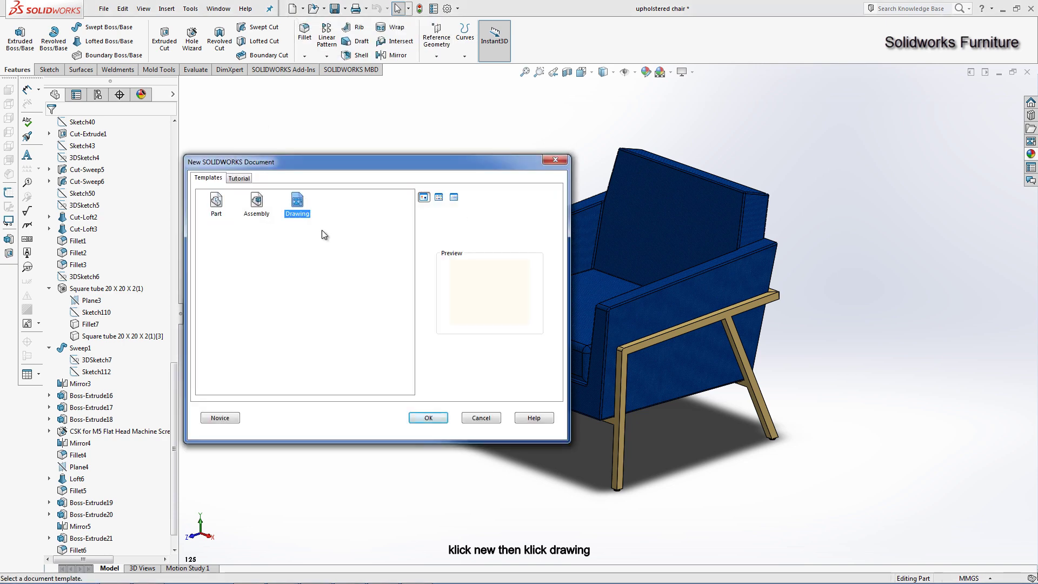
{"action": "left_click", "coordinate": [440, 417]}
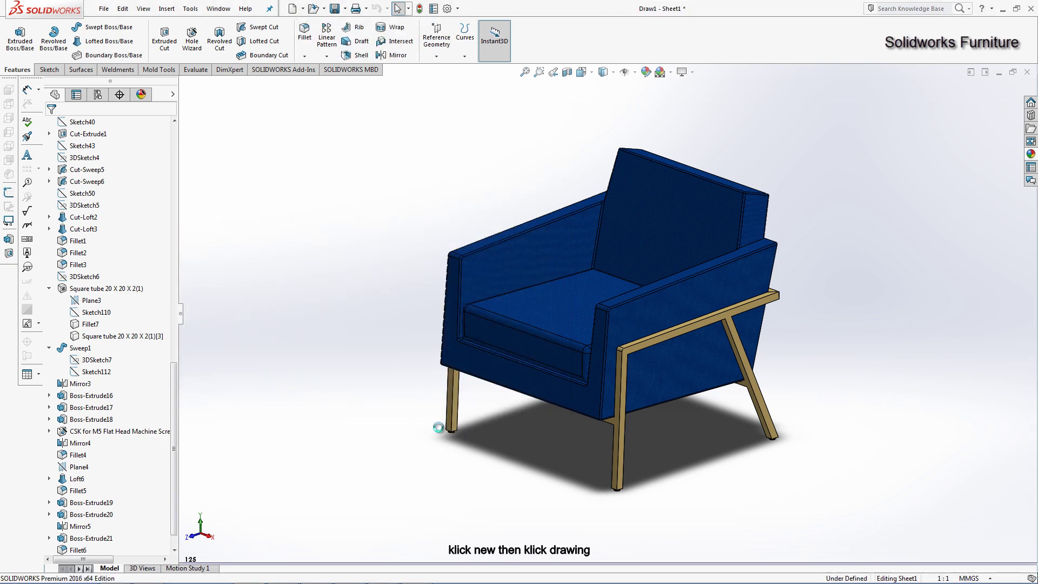
Step: Apply the KUJJA DESIGN LANDSCAPE sheet format to the new drawing
{"action": "scroll", "coordinate": [505, 287], "scroll_direction": "down", "scroll_amount": 5}
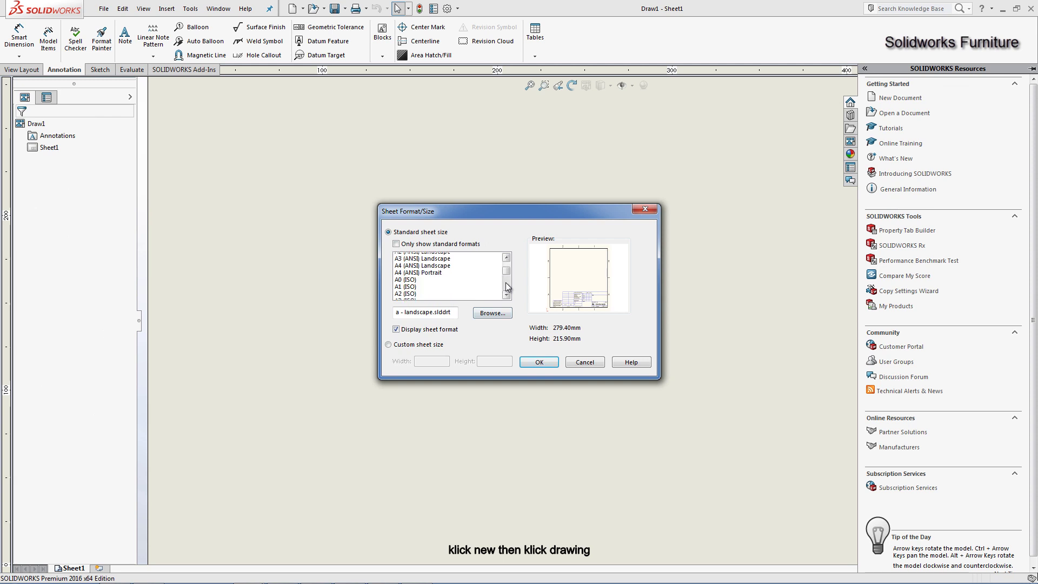
{"action": "scroll", "coordinate": [506, 289], "scroll_direction": "down", "scroll_amount": 3}
{"action": "scroll", "coordinate": [508, 293], "scroll_direction": "down", "scroll_amount": 3}
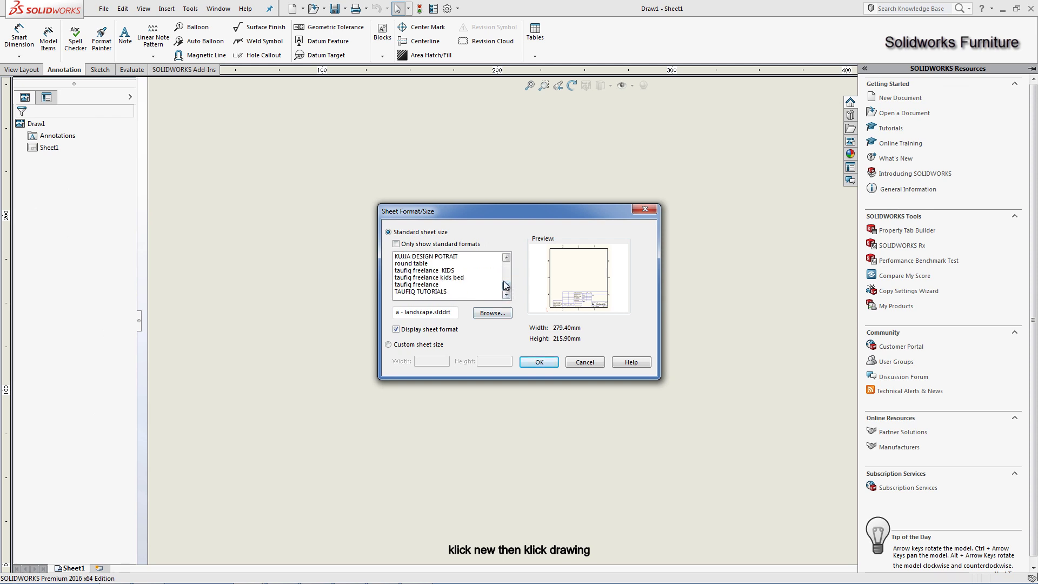
{"action": "left_click", "coordinate": [506, 258]}
{"action": "left_click", "coordinate": [431, 256]}
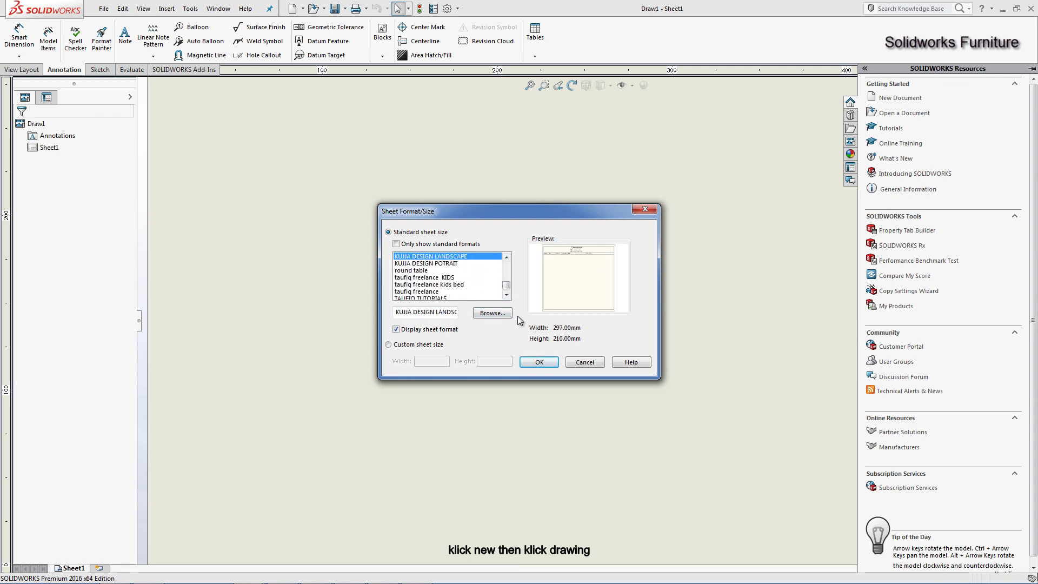
{"action": "left_click", "coordinate": [538, 362]}
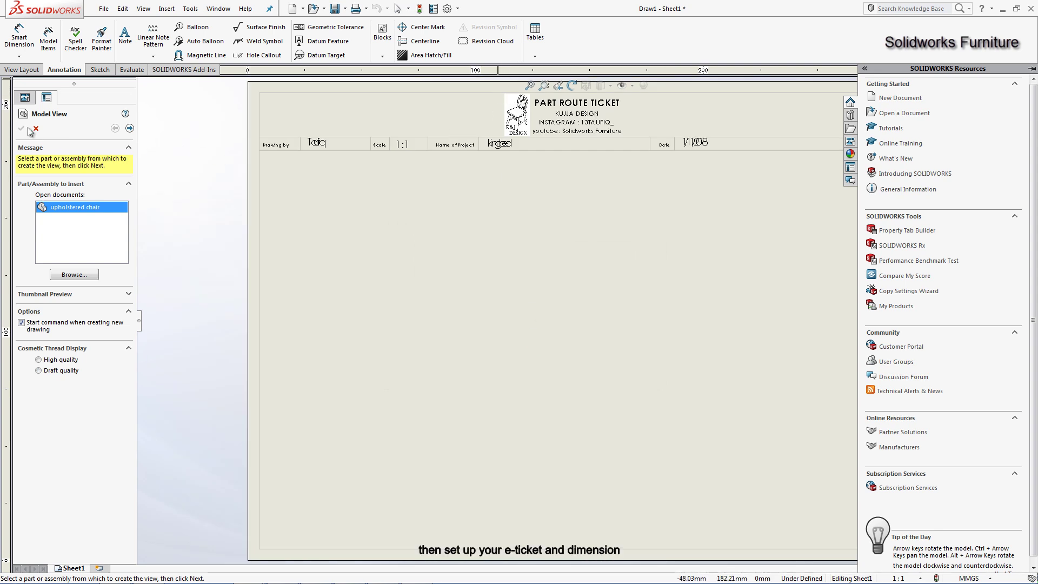
Step: Skip inserting a model view and go to the drawing's Document Properties
{"action": "left_click", "coordinate": [36, 128]}
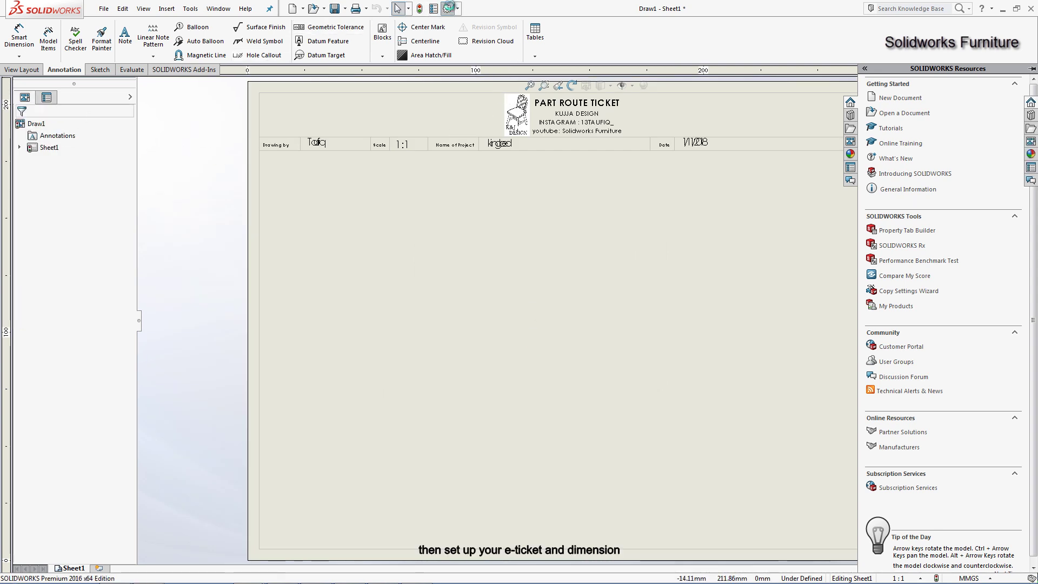
{"action": "left_click", "coordinate": [447, 9]}
{"action": "left_click", "coordinate": [379, 115]}
Step: Set the annotation text font to Arial Narrow
{"action": "left_click", "coordinate": [346, 141]}
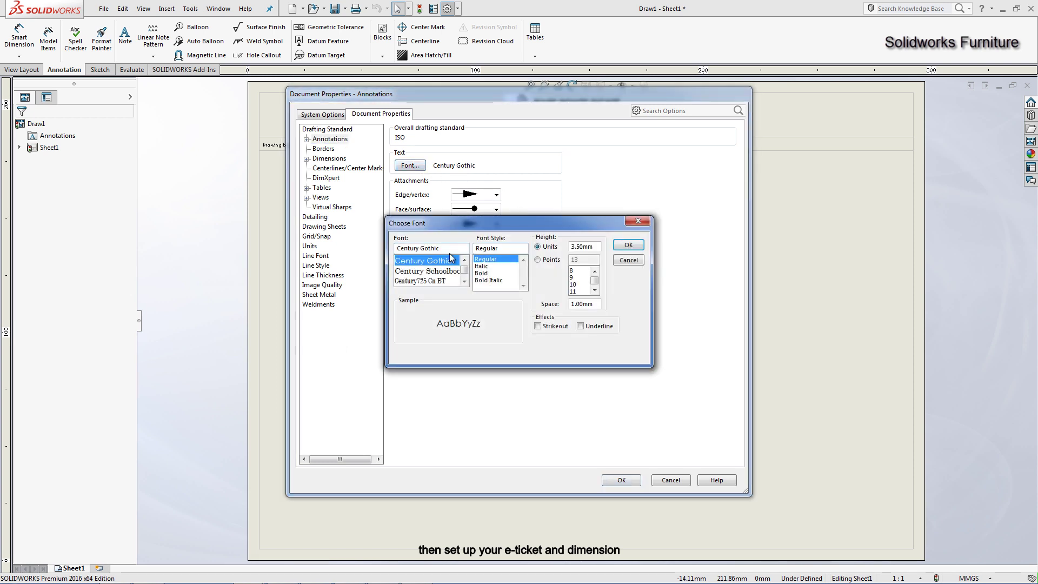
{"action": "type", "text": "Arial"}
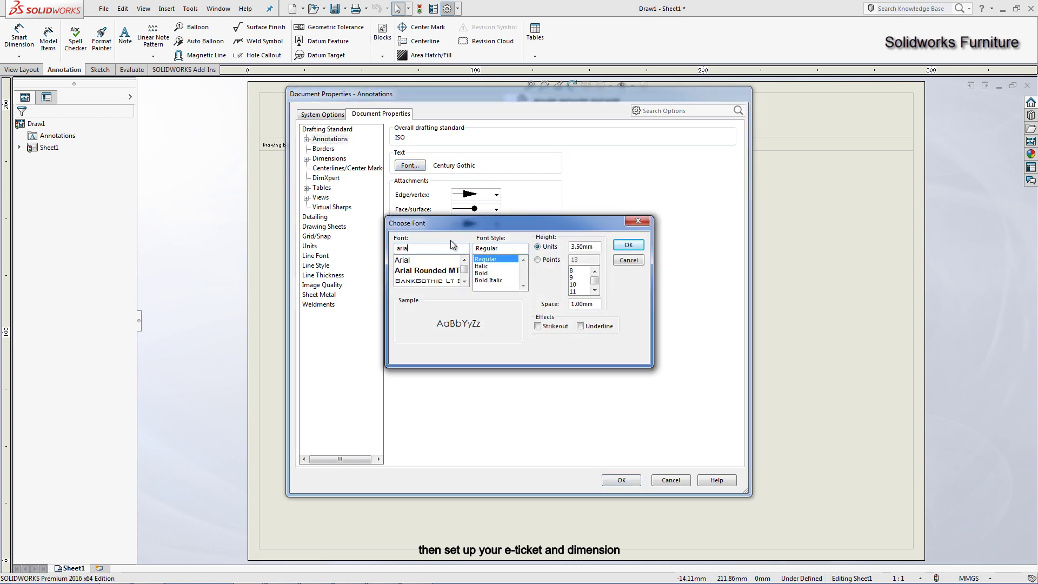
{"action": "left_click", "coordinate": [537, 259]}
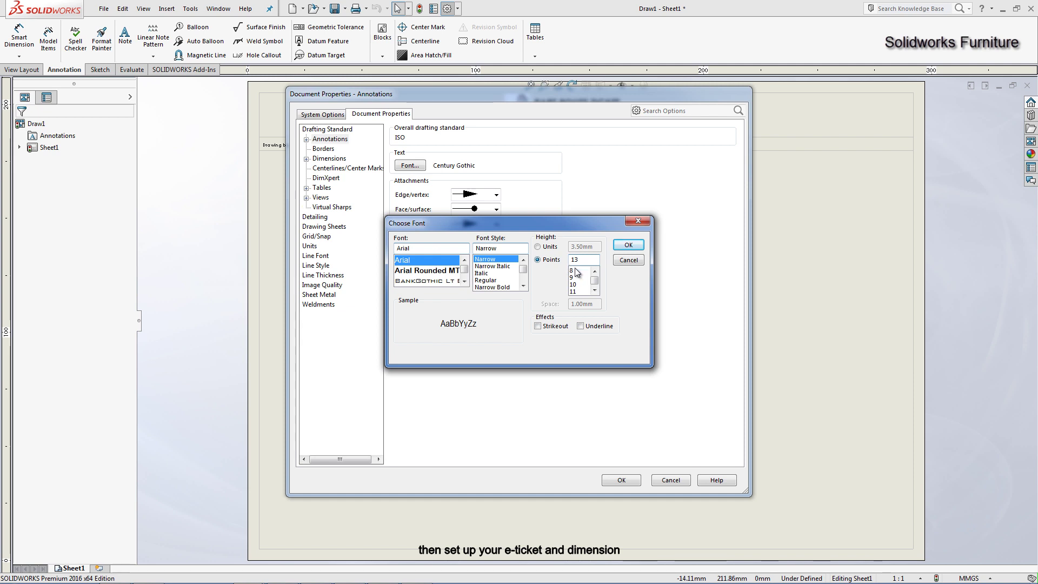
{"action": "left_click", "coordinate": [628, 247]}
Step: Give dimensions Arial Narrow font, precision None, and a tick-style arrow
{"action": "left_click", "coordinate": [329, 158]}
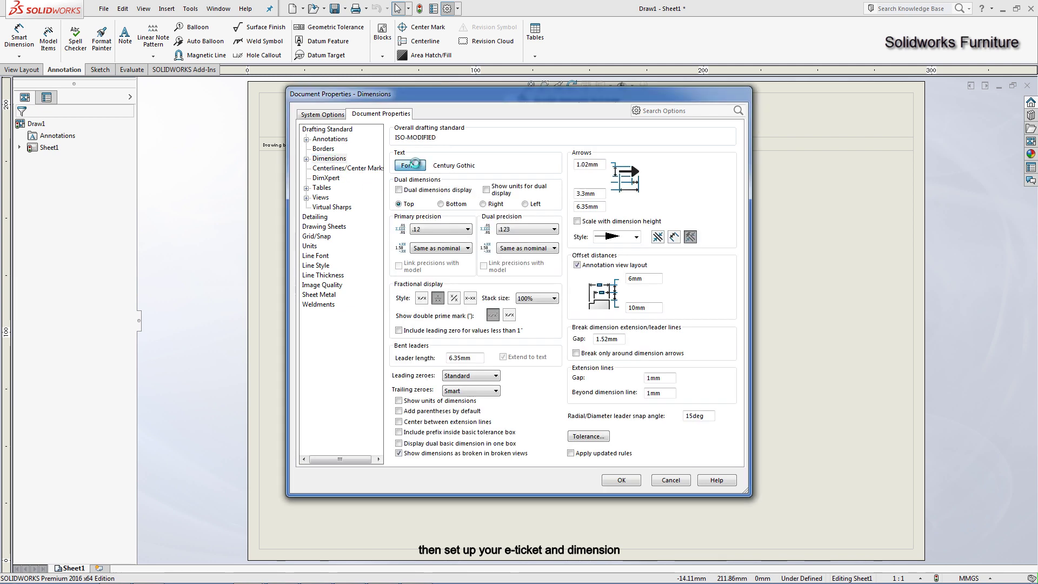
{"action": "left_click", "coordinate": [409, 165]}
{"action": "type", "text": "ar"}
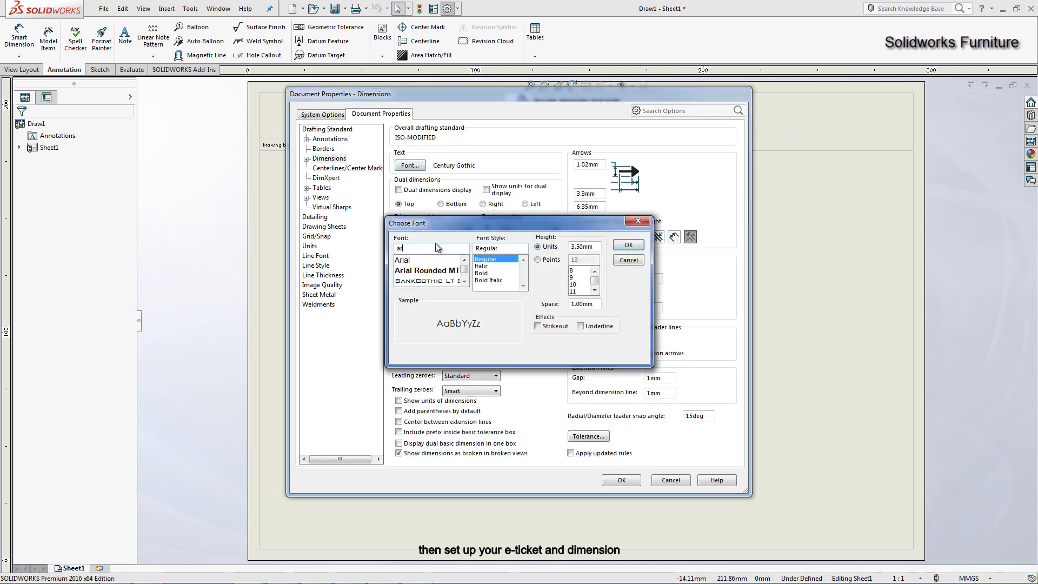
{"action": "type", "text": "l"}
{"action": "left_click", "coordinate": [538, 260]}
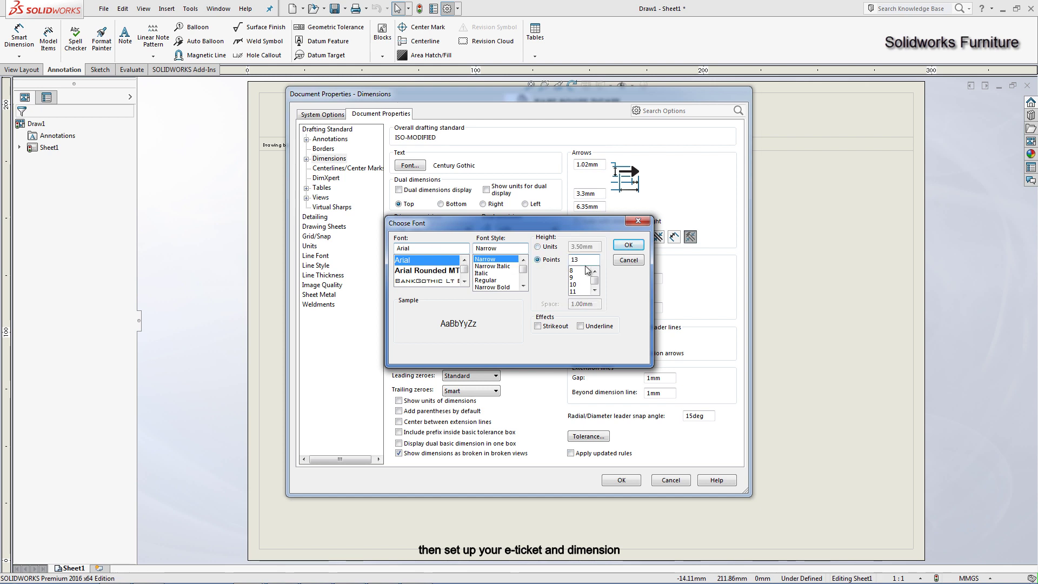
{"action": "left_click", "coordinate": [627, 246]}
{"action": "left_click", "coordinate": [440, 229]}
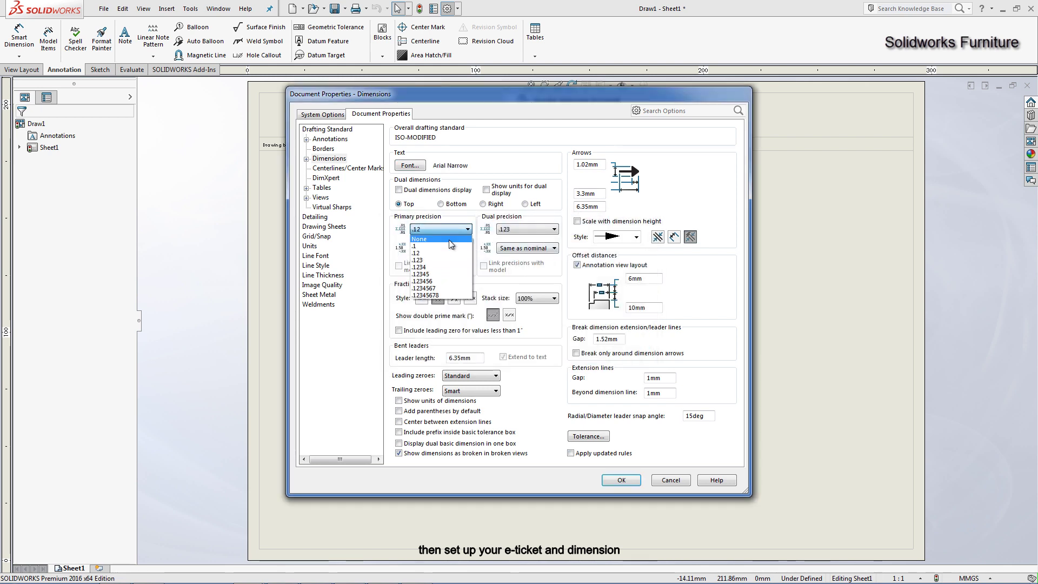
{"action": "left_click", "coordinate": [521, 229]}
{"action": "left_click", "coordinate": [511, 238]}
{"action": "left_click", "coordinate": [616, 237]}
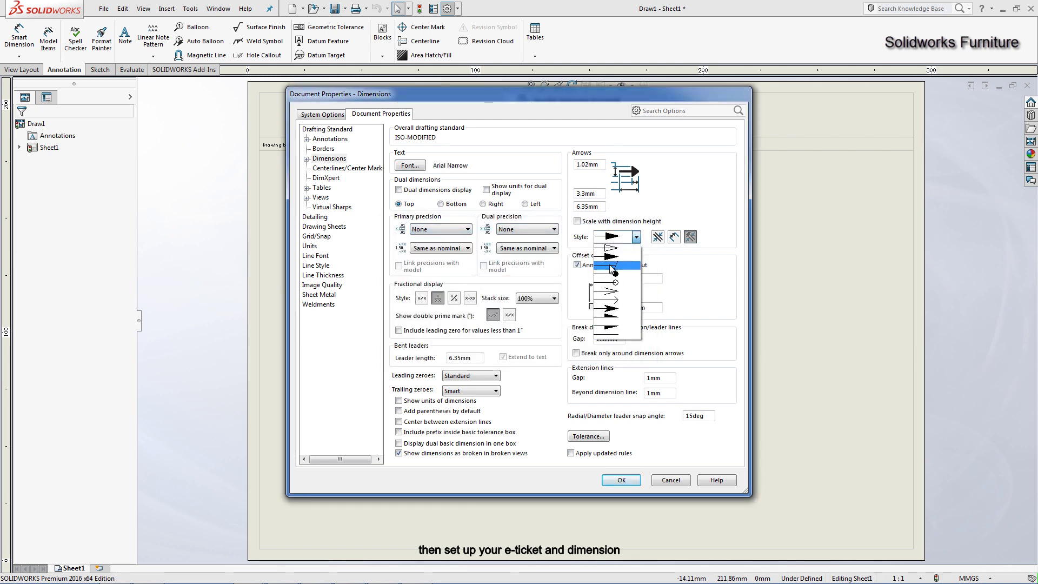
{"action": "left_click", "coordinate": [616, 267]}
{"action": "left_click", "coordinate": [621, 480]}
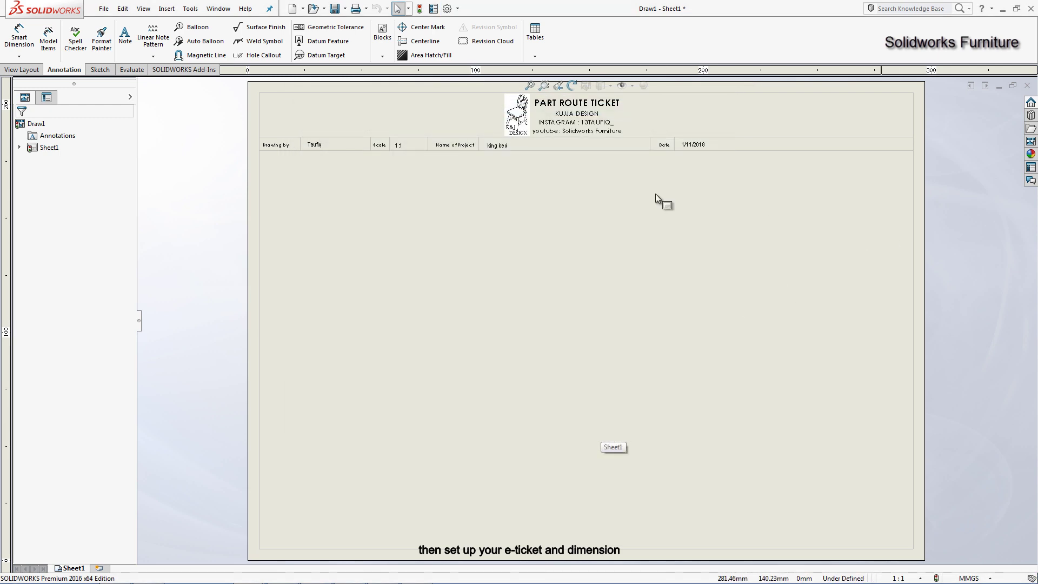
Step: In the sheet format, change the title block's project name to 'arm chair'
{"action": "right_click", "coordinate": [570, 163]}
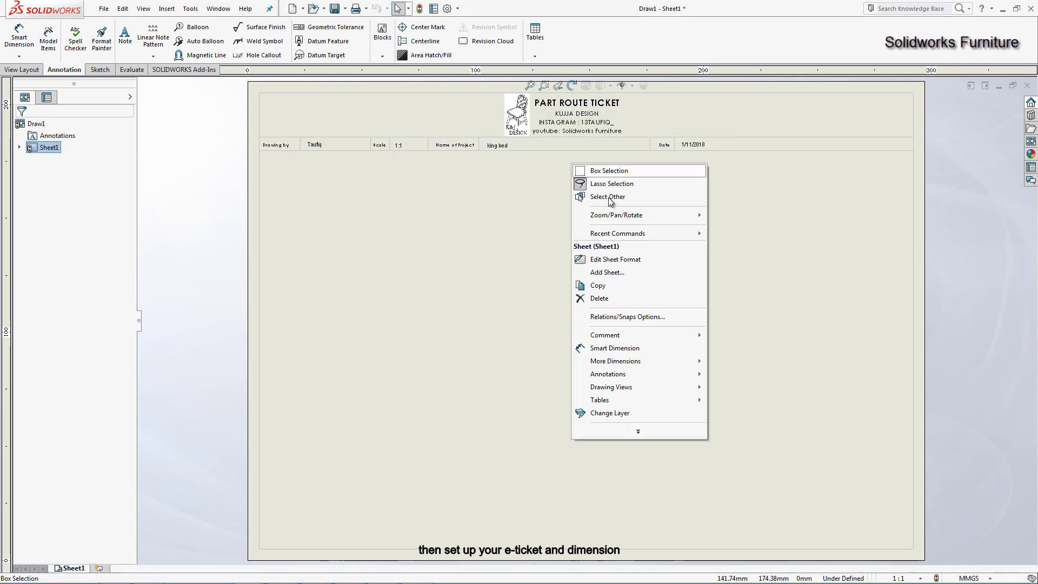
{"action": "left_click", "coordinate": [608, 259]}
{"action": "double_click", "coordinate": [508, 146]}
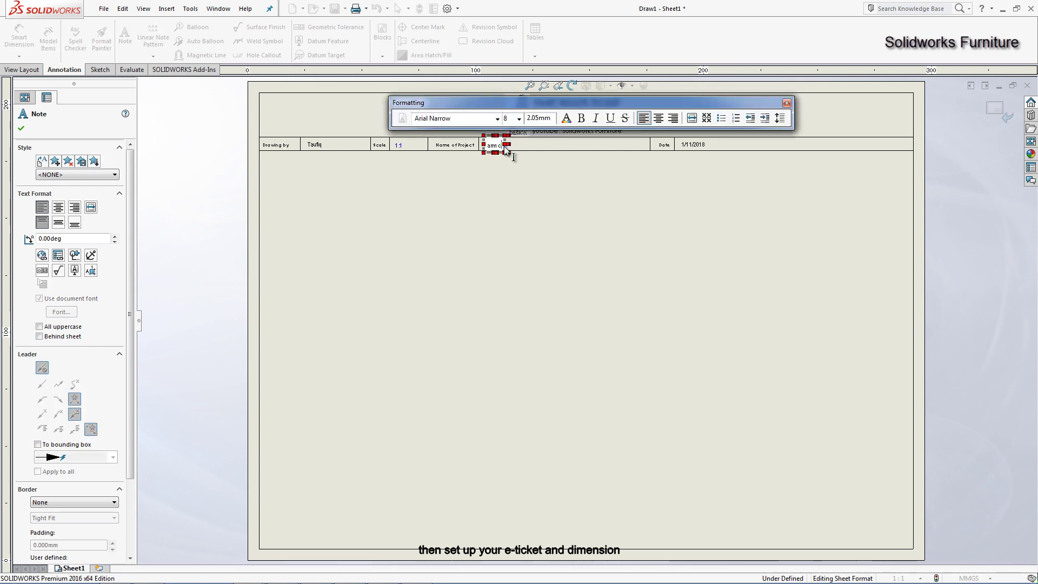
{"action": "type", "text": "chair"}
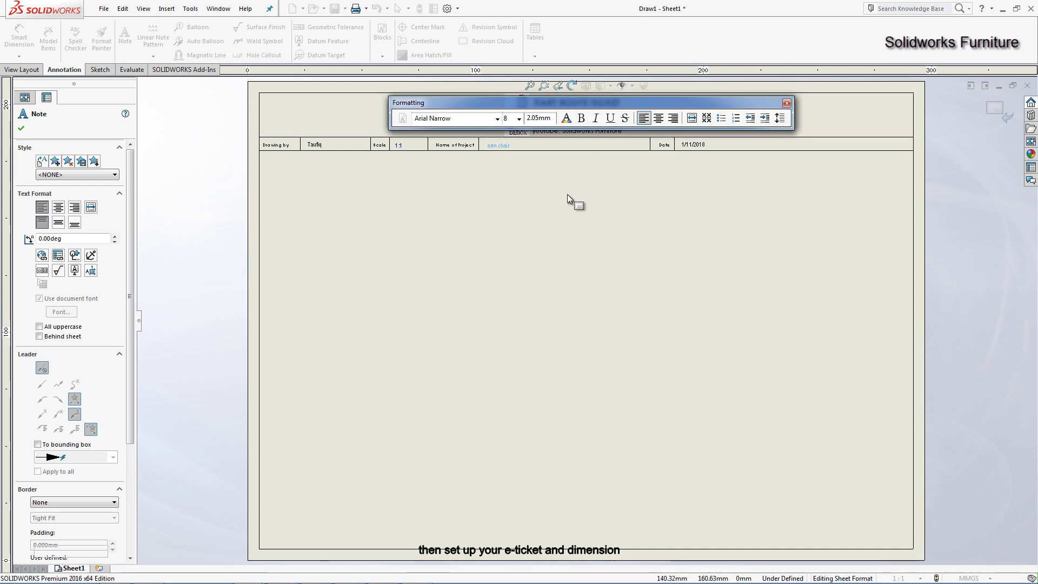
{"action": "left_click", "coordinate": [567, 193]}
Step: Change the title block date to 2/15/2019 and leave sheet format editing
{"action": "scroll", "coordinate": [687, 162], "scroll_direction": "down", "scroll_amount": 3}
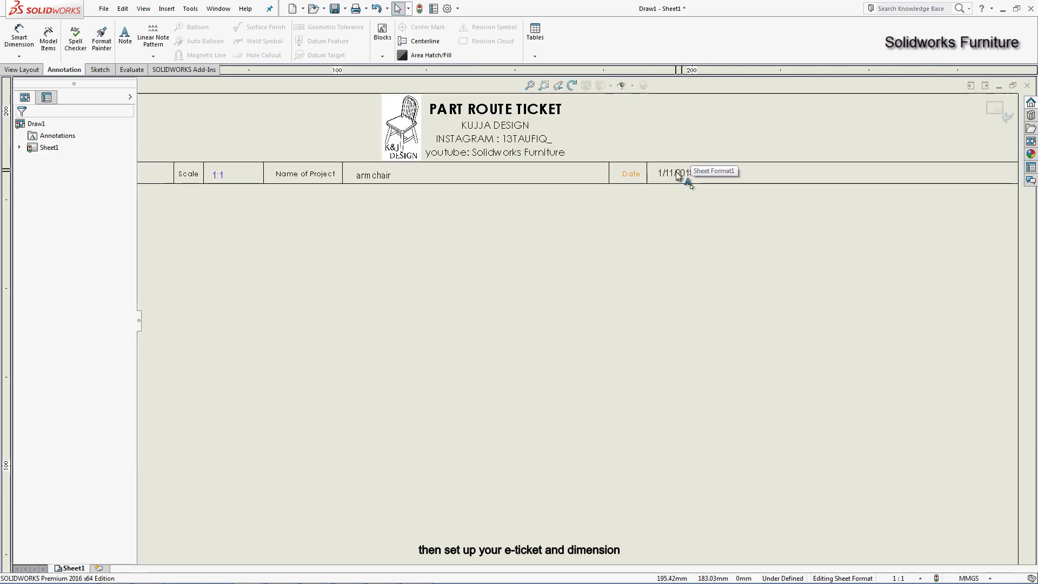
{"action": "right_click", "coordinate": [673, 190]}
{"action": "left_click", "coordinate": [667, 174]}
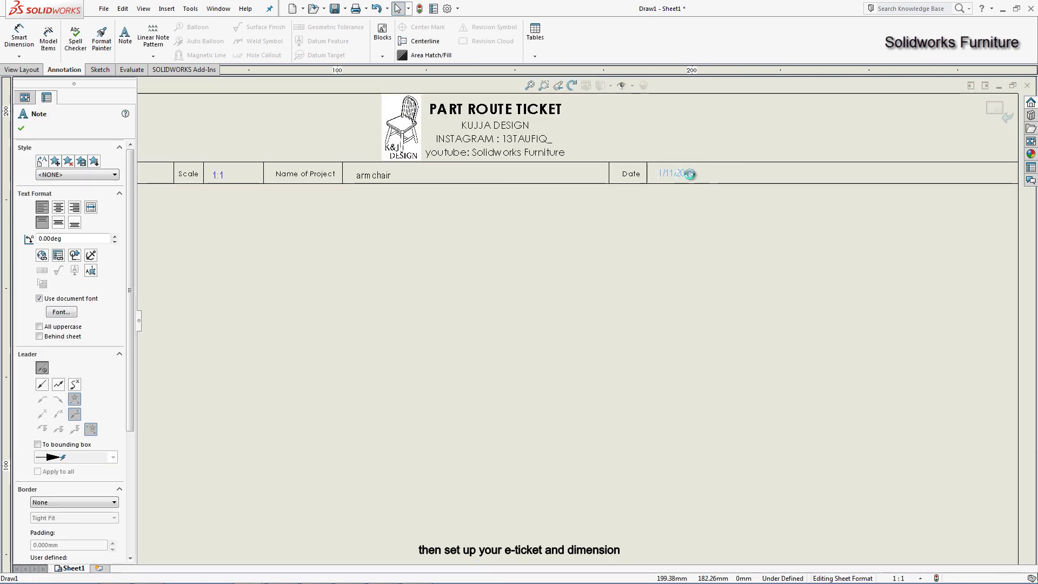
{"action": "double_click", "coordinate": [675, 173]}
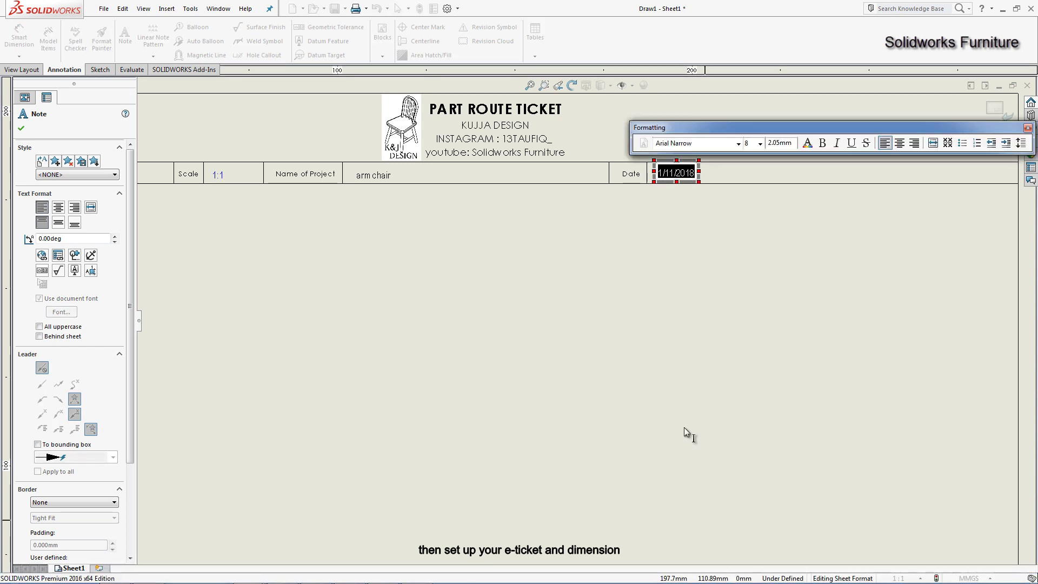
{"action": "type", "text": "2/"}
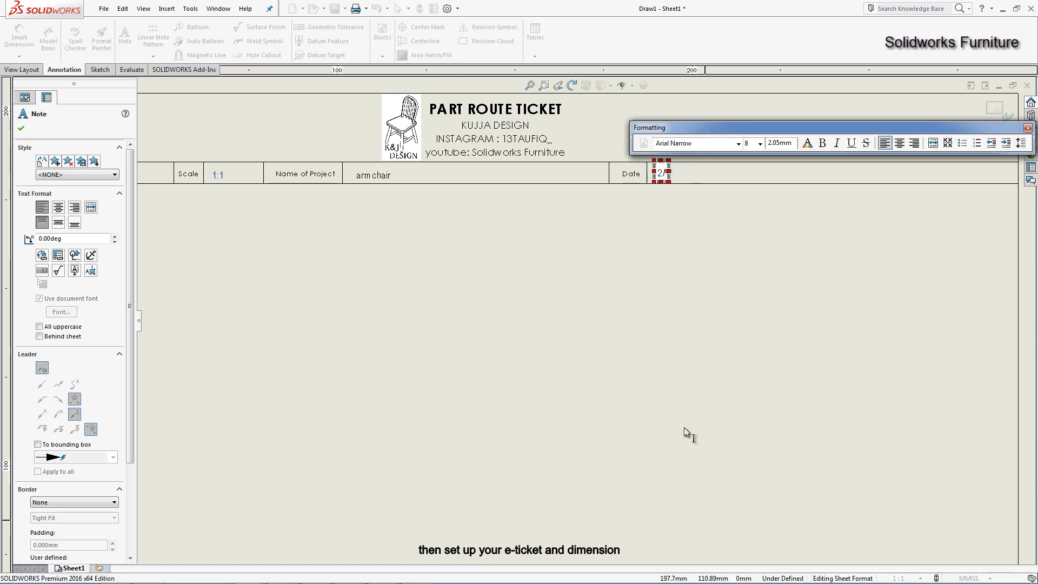
{"action": "type", "text": "15/2019"}
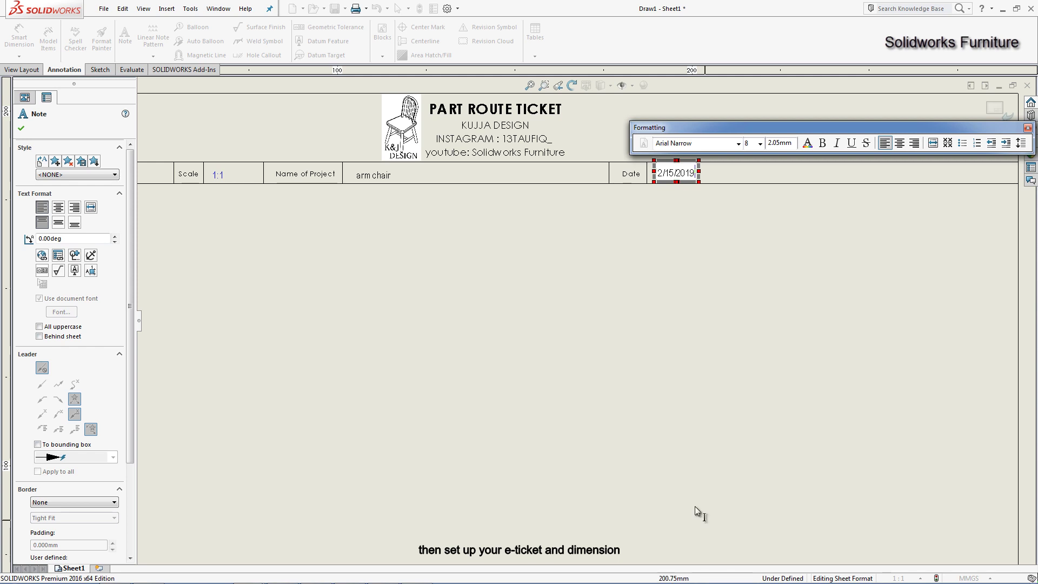
{"action": "left_click", "coordinate": [702, 498]}
{"action": "left_click", "coordinate": [991, 122]}
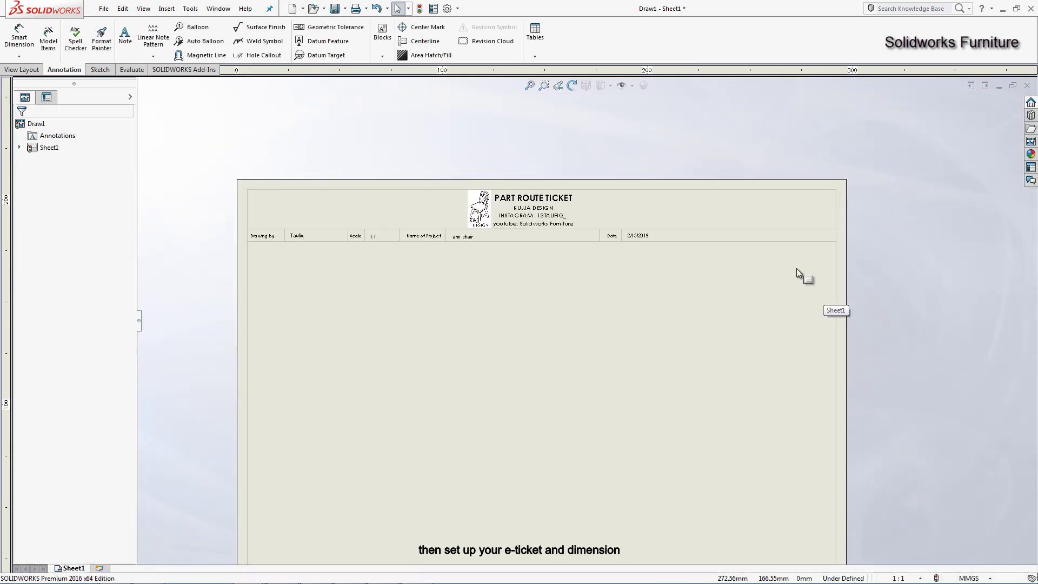
Step: Place the upholstered chair's (A) Front view at lower left, 1:20, with a projected top view above
{"action": "left_click", "coordinate": [1031, 142]}
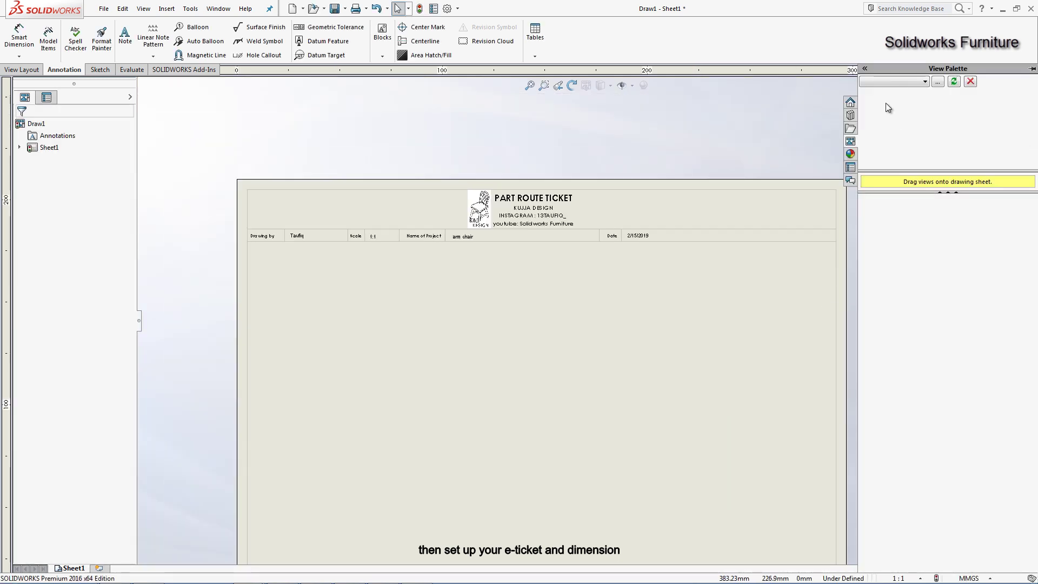
{"action": "left_click", "coordinate": [890, 90]}
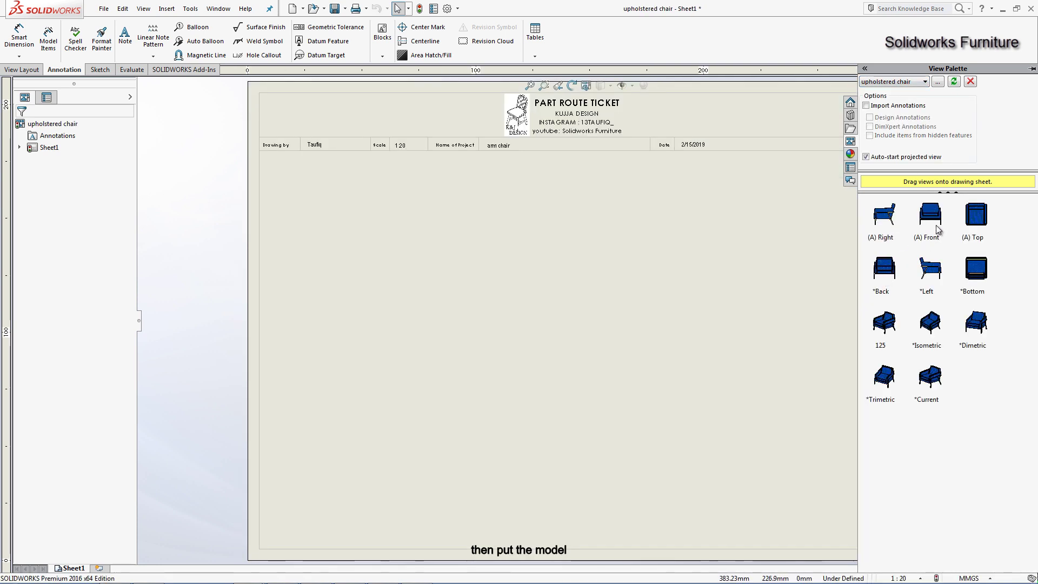
{"action": "left_click_drag", "start_coordinate": [938, 230], "coordinate": [389, 436]}
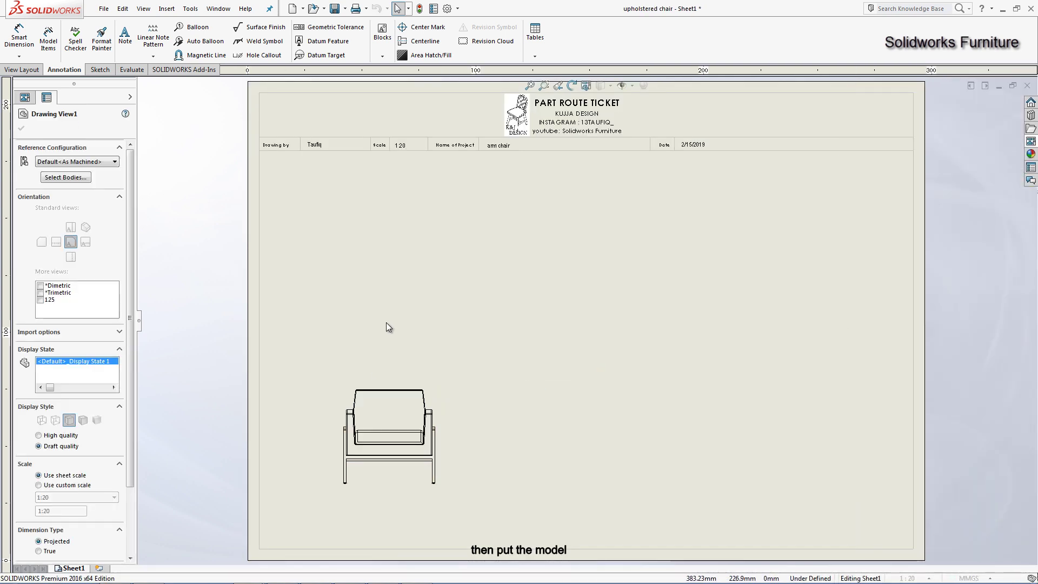
{"action": "left_click", "coordinate": [389, 262]}
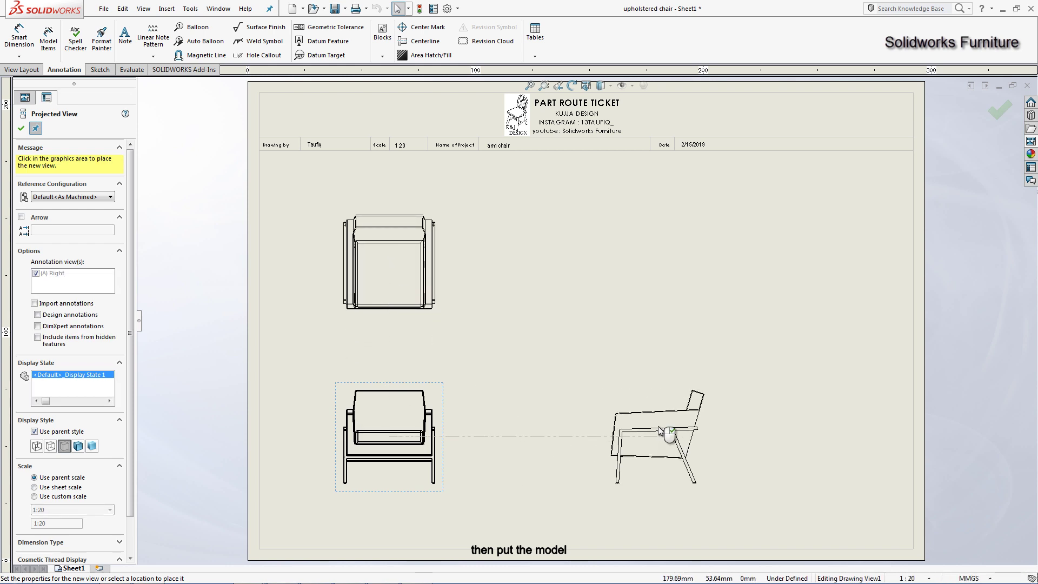
Step: Place the right-side projected view and align it level with the front view
{"action": "left_click", "coordinate": [668, 432]}
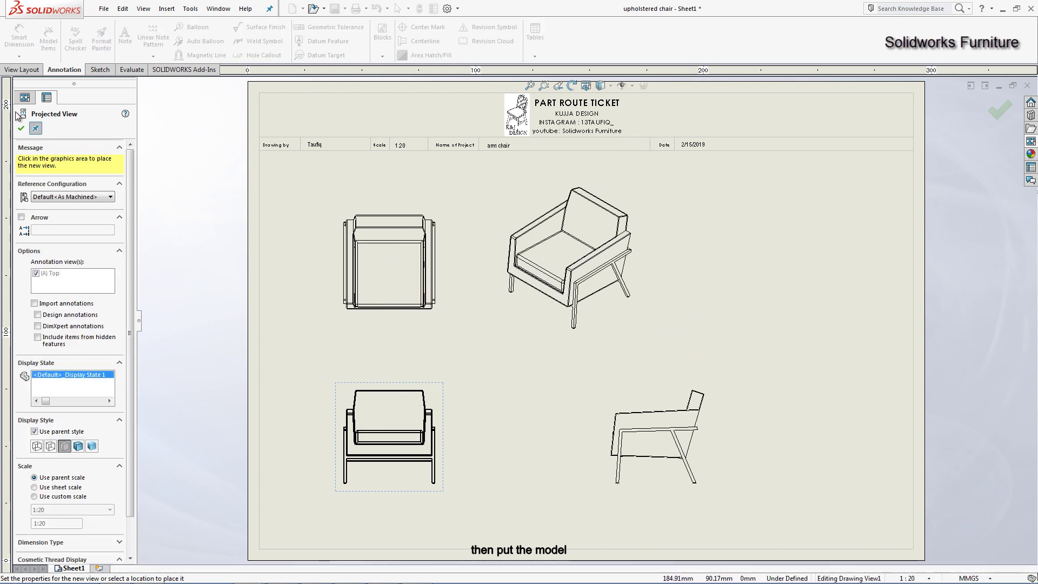
{"action": "left_click", "coordinate": [21, 128]}
{"action": "left_click_drag", "start_coordinate": [721, 453], "coordinate": [795, 439]}
Step: Set the chair views' display style to Shaded in colour
{"action": "left_click", "coordinate": [338, 446]}
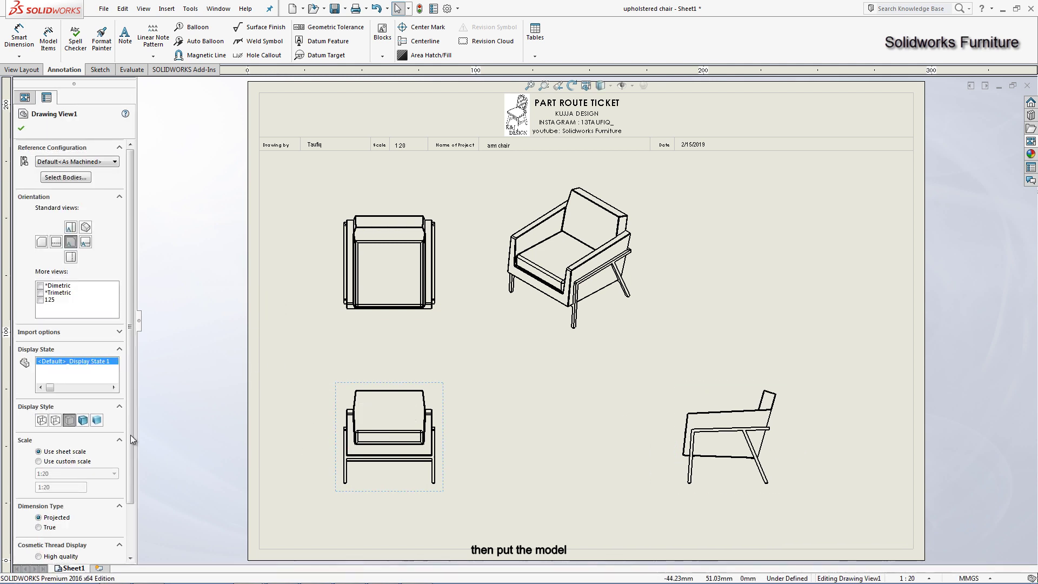
{"action": "left_click", "coordinate": [96, 420]}
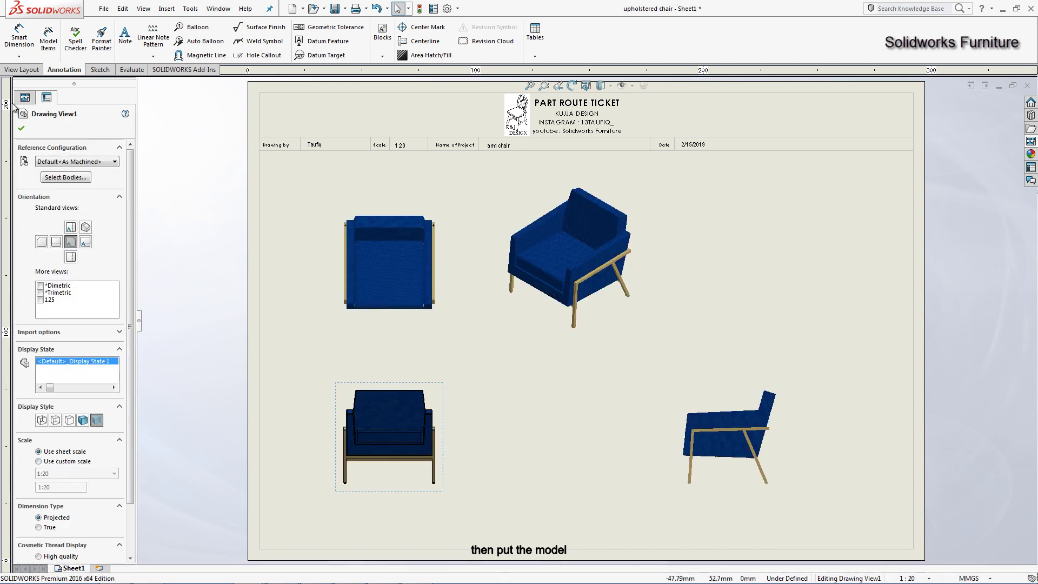
{"action": "left_click", "coordinate": [21, 128]}
{"action": "left_click", "coordinate": [338, 391]}
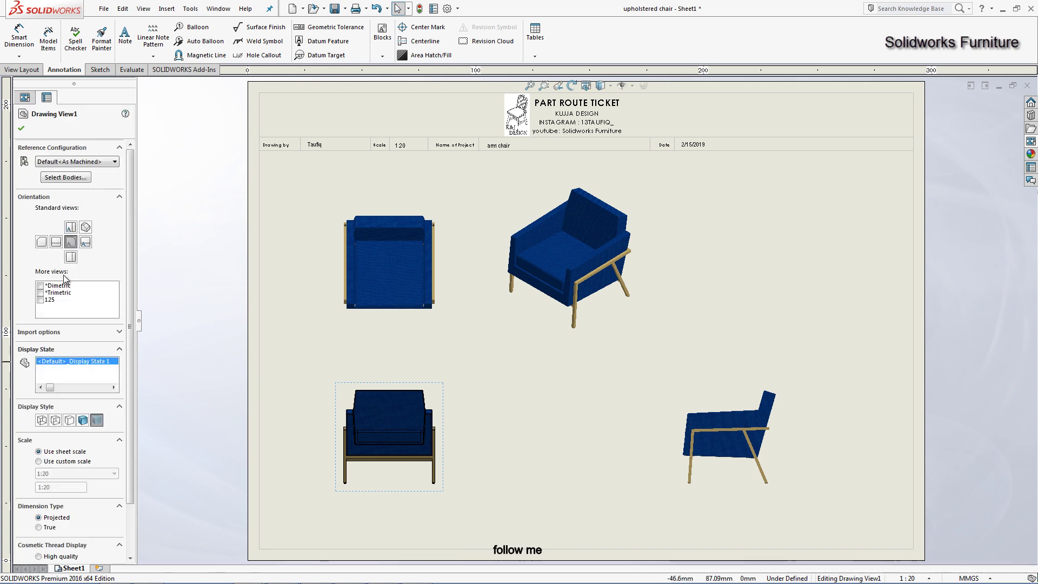
Step: Change the sheet scale to 1:10 in Sheet Properties
{"action": "left_click", "coordinate": [22, 131]}
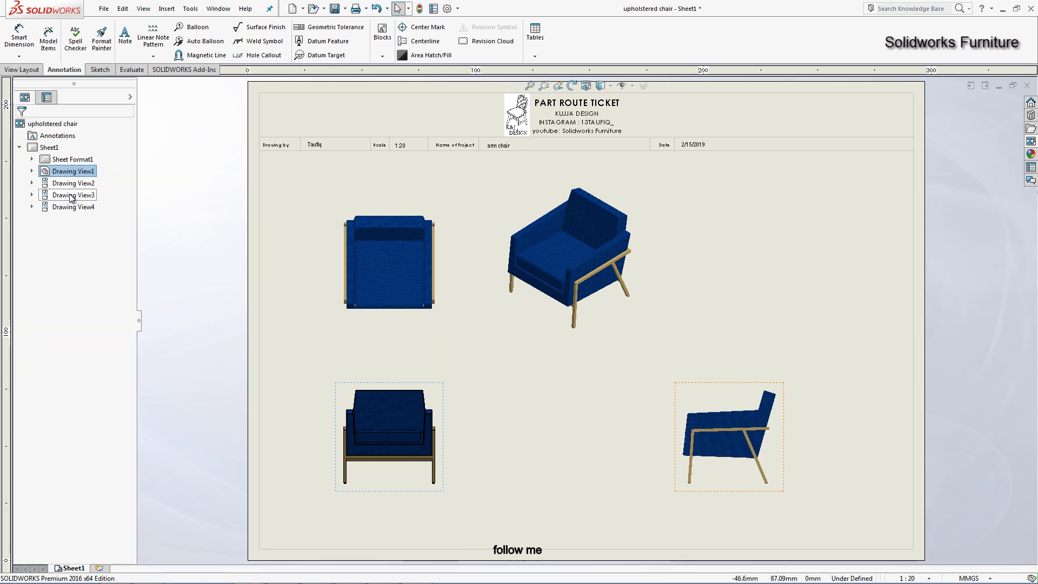
{"action": "right_click", "coordinate": [74, 161]}
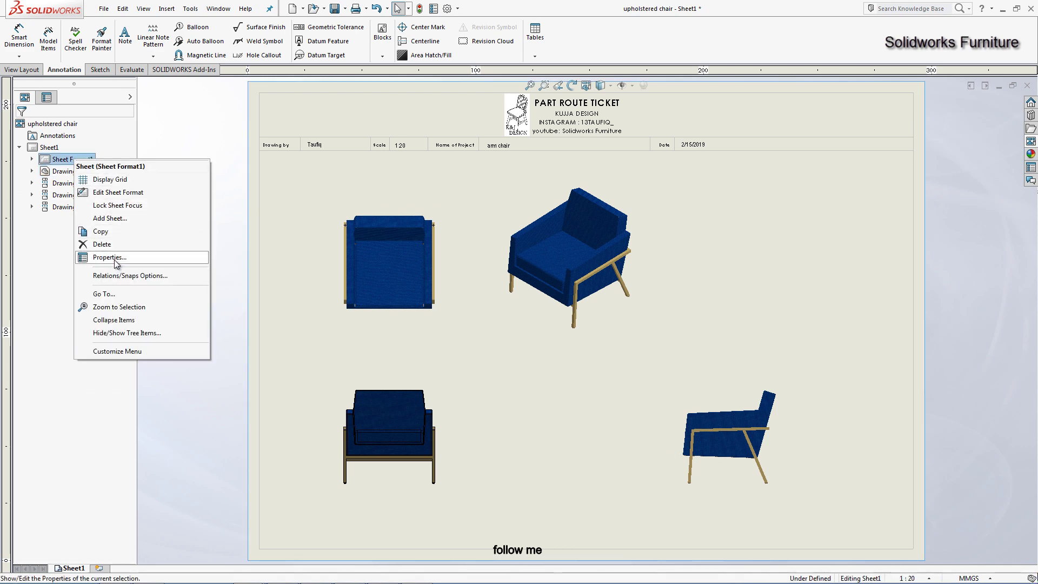
{"action": "left_click", "coordinate": [108, 257]}
{"action": "double_click", "coordinate": [452, 214]}
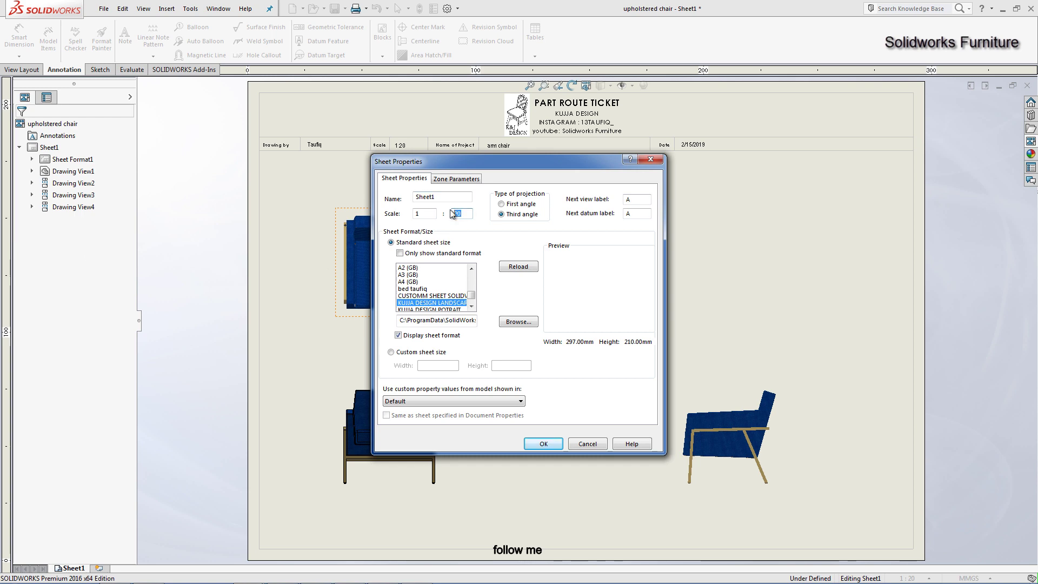
{"action": "type", "text": "0"}
{"action": "key", "text": "Return"}
Step: Revise the sheet scale to 1:14
{"action": "right_click", "coordinate": [86, 161]}
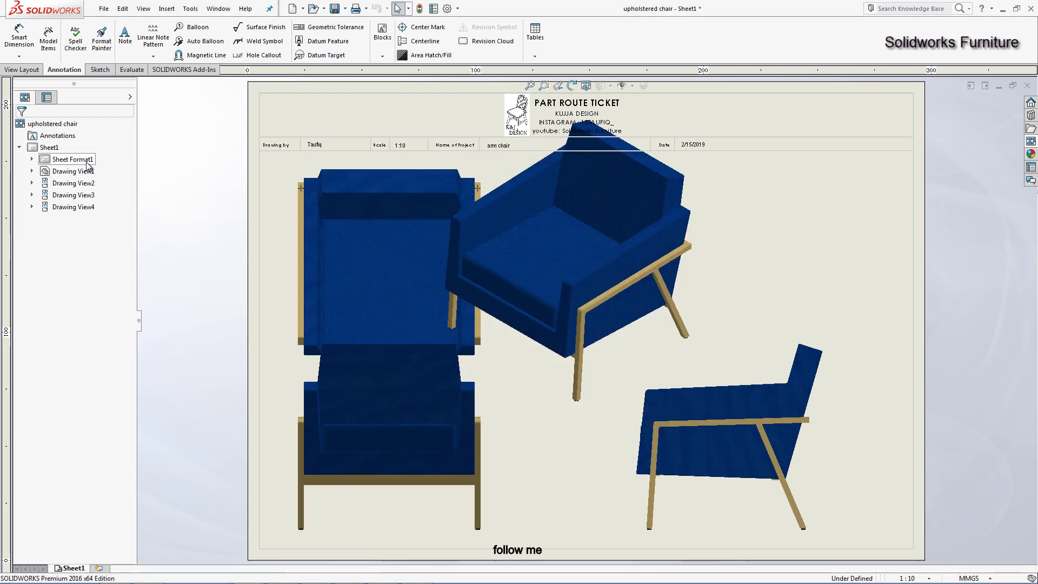
{"action": "left_click", "coordinate": [114, 261]}
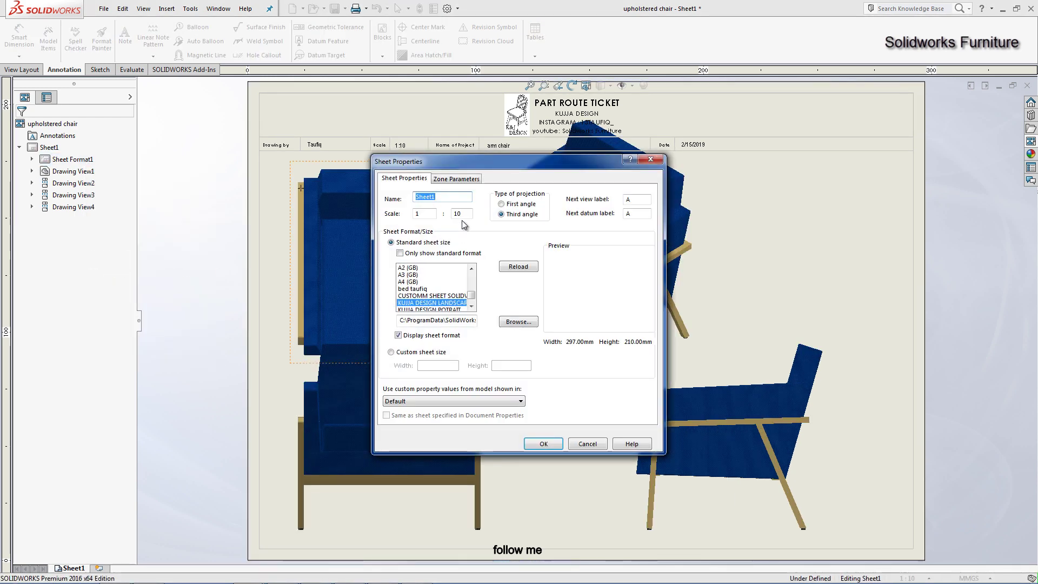
{"action": "key", "text": "Return"}
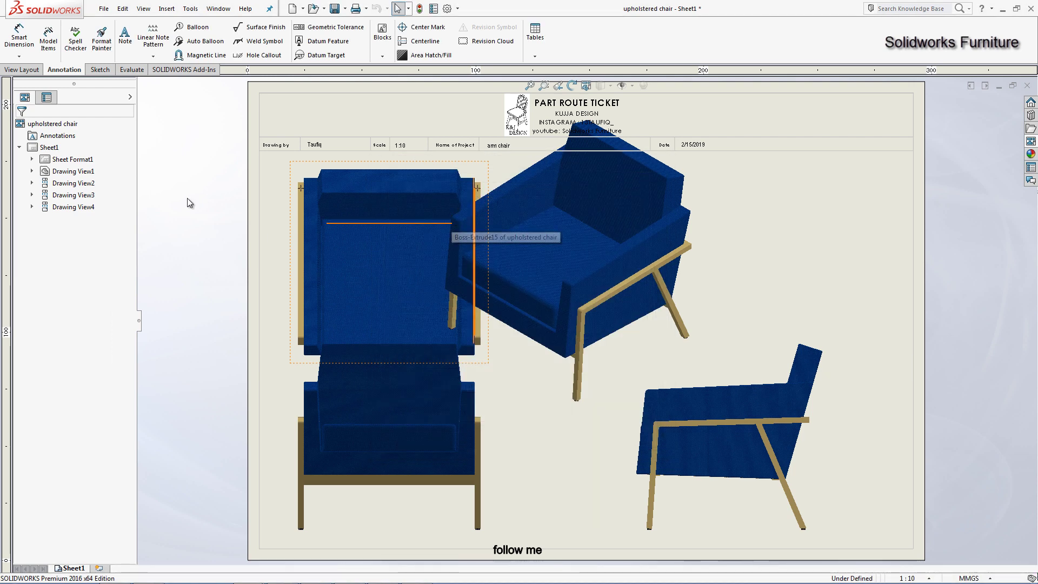
{"action": "right_click", "coordinate": [76, 165]}
{"action": "left_click", "coordinate": [537, 224]}
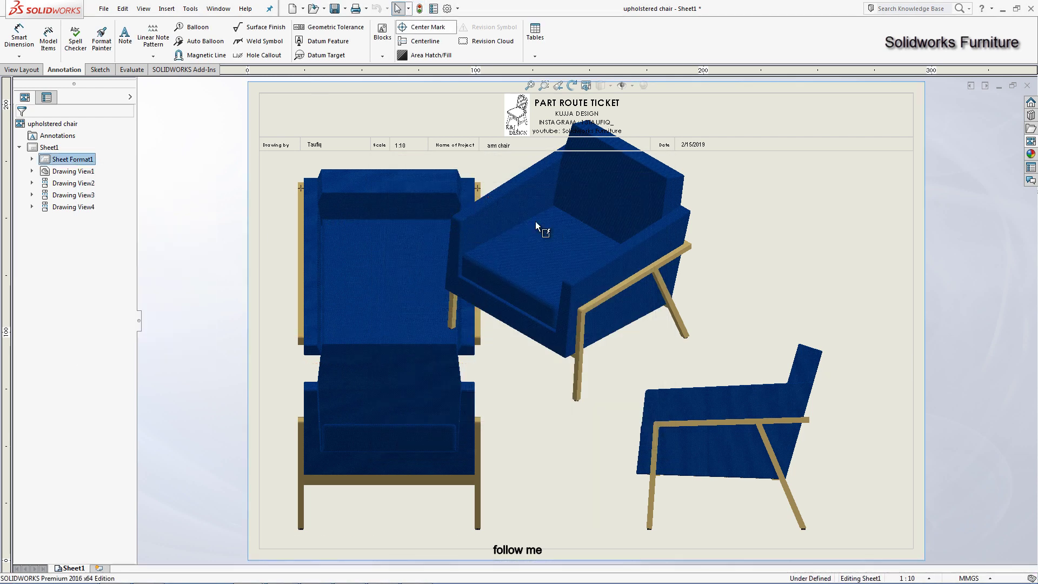
{"action": "key", "text": "f"}
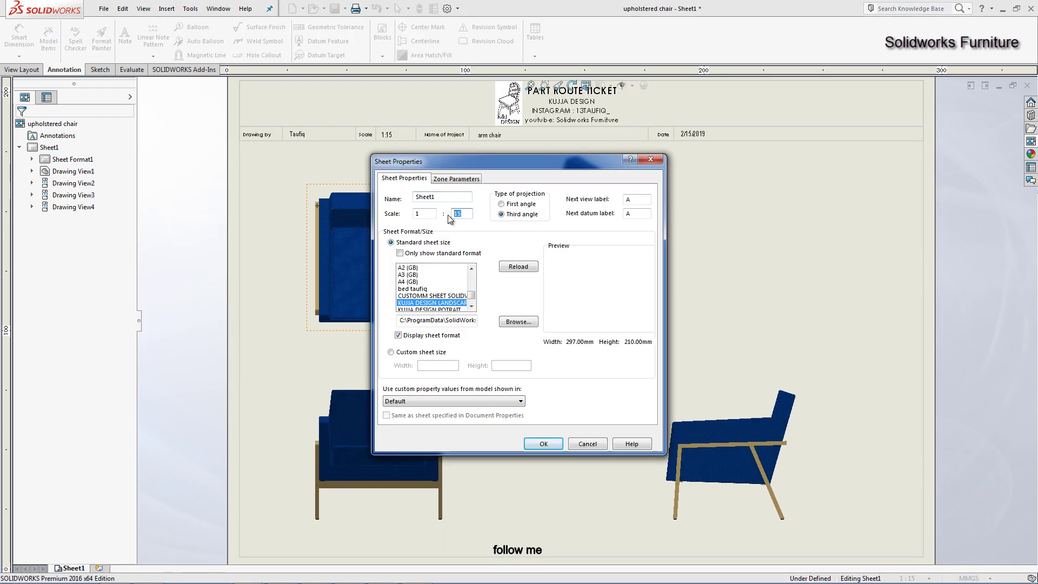
{"action": "type", "text": "14"}
{"action": "key", "text": "Return"}
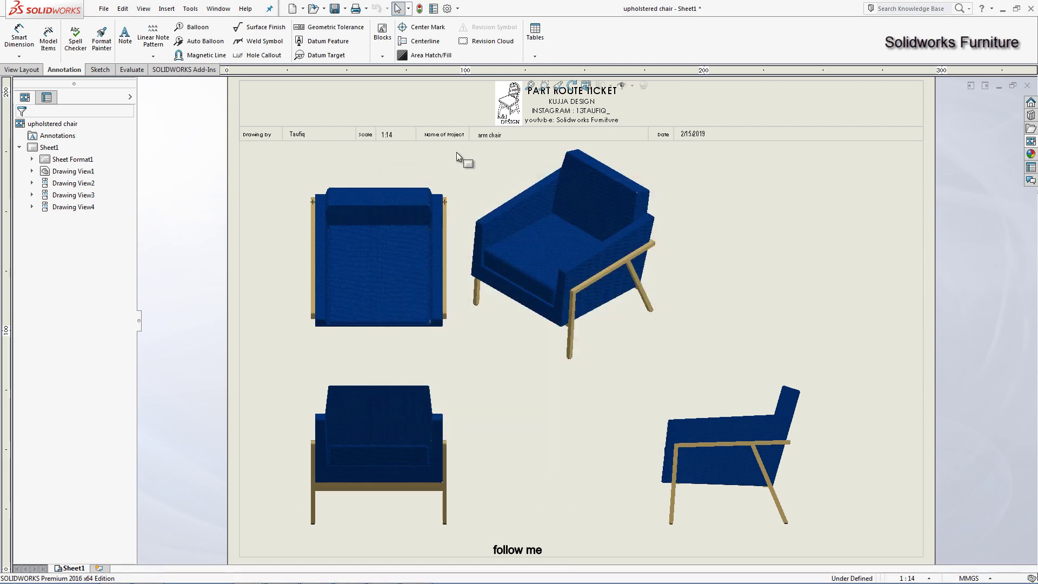
Step: Give the isometric chair view a custom 1:20 scale
{"action": "left_click", "coordinate": [470, 163]}
{"action": "left_click", "coordinate": [69, 364]}
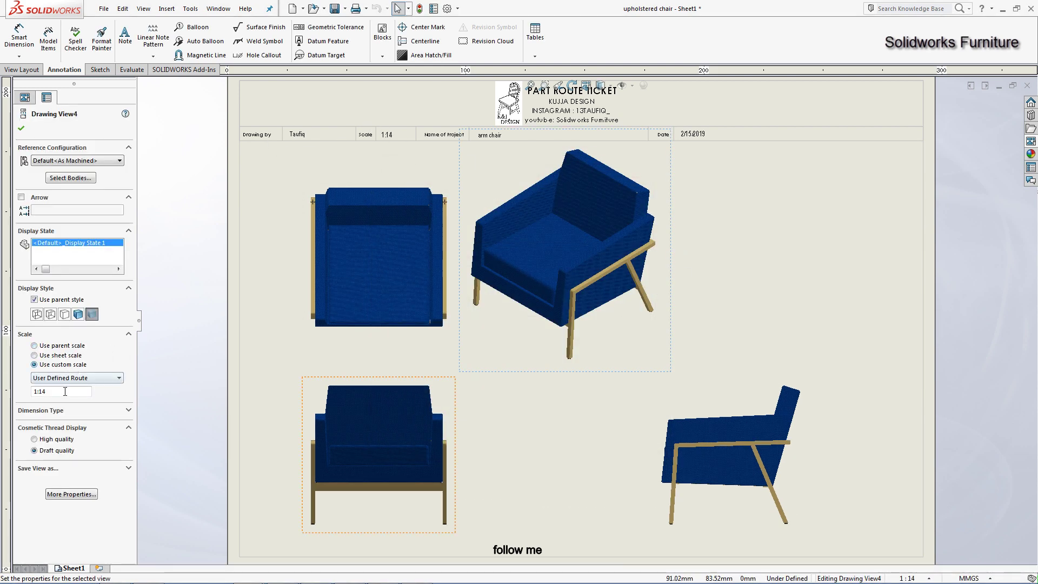
{"action": "left_click", "coordinate": [65, 391]}
{"action": "key", "text": "BackSpace"}
{"action": "key", "text": "BackSpace"}
{"action": "type", "text": "20"}
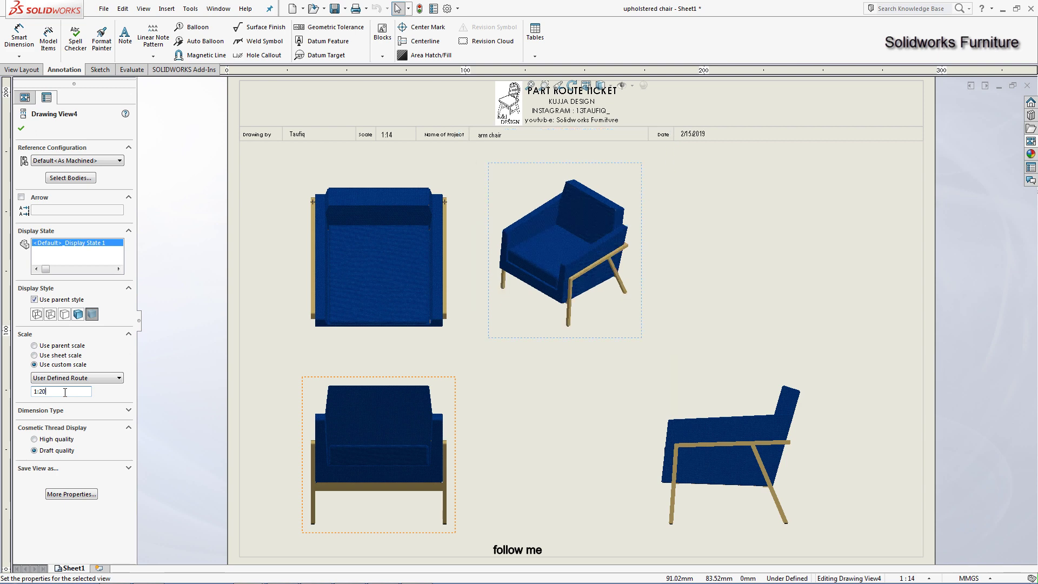
{"action": "left_click", "coordinate": [527, 419]}
Step: Move the isometric view right and down on the sheet
{"action": "scroll", "coordinate": [475, 481], "scroll_direction": "down", "scroll_amount": 2}
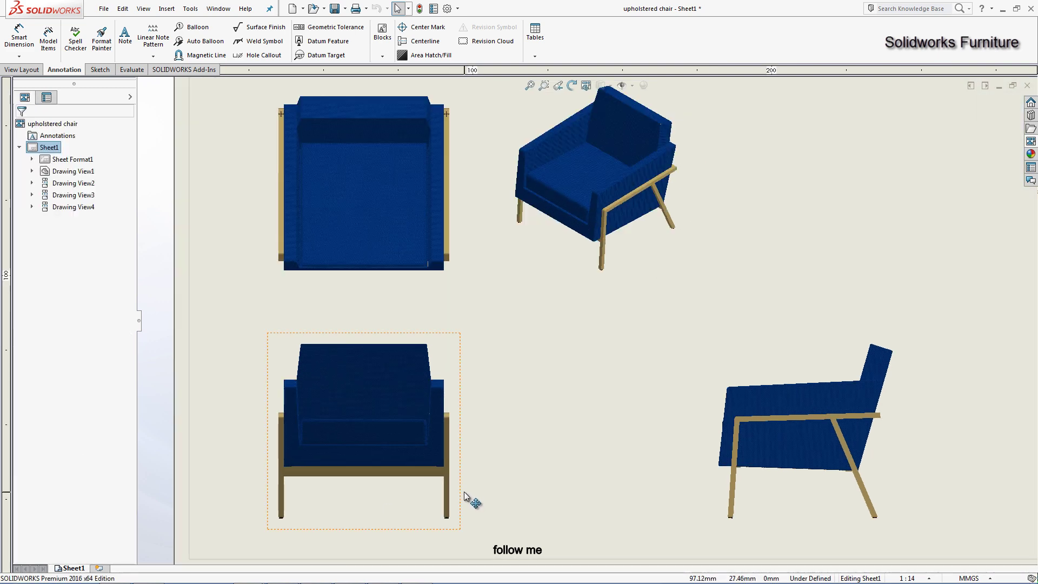
{"action": "left_click", "coordinate": [451, 510]}
{"action": "key", "text": "f"}
{"action": "scroll", "coordinate": [637, 281], "scroll_direction": "down", "scroll_amount": 1}
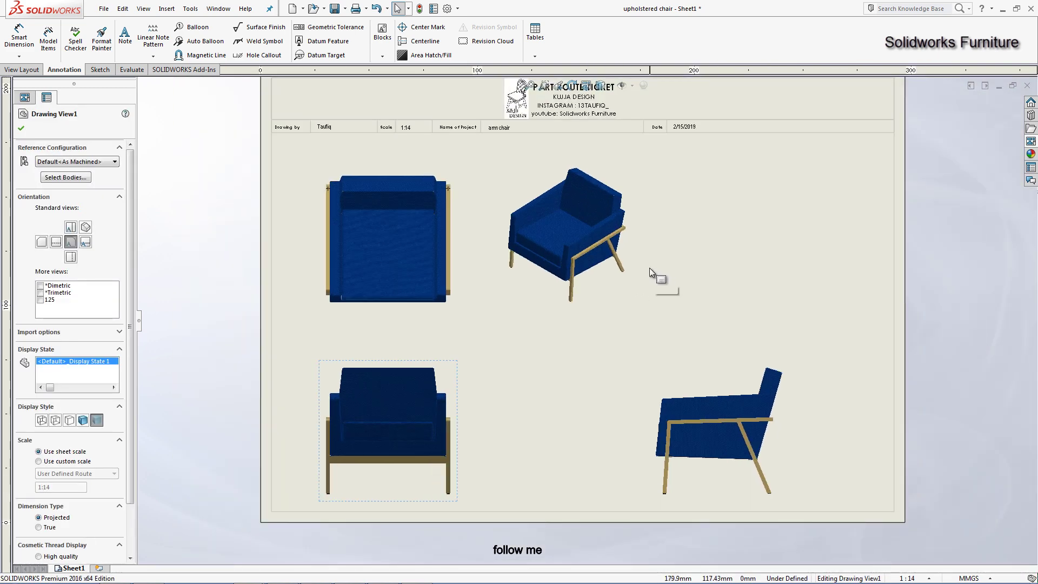
{"action": "left_click_drag", "start_coordinate": [645, 275], "coordinate": [668, 282]}
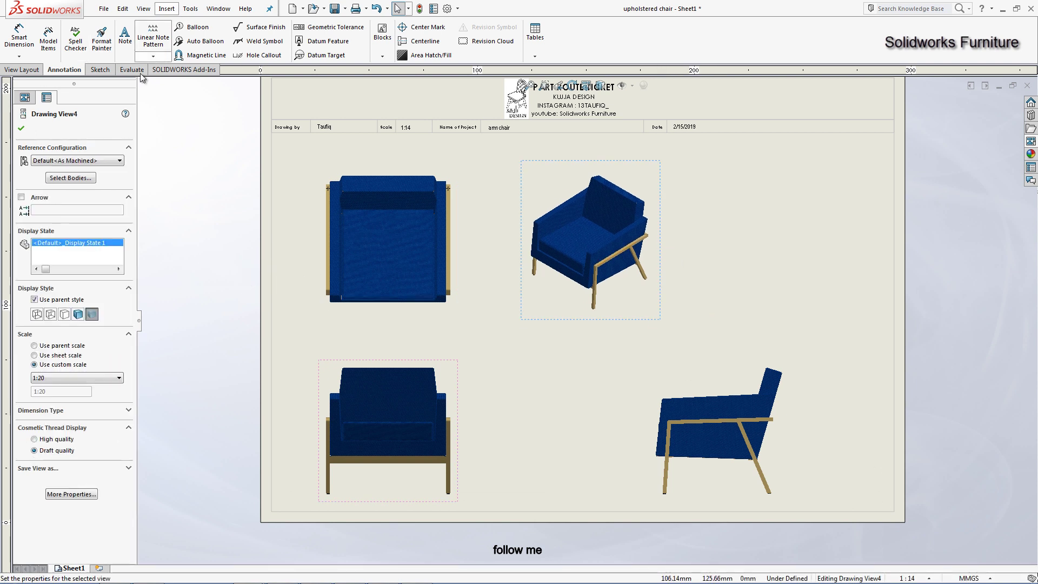
Step: Insert the OC 15002 photo from the FOTO folder as a sketch picture
{"action": "left_click", "coordinate": [21, 128]}
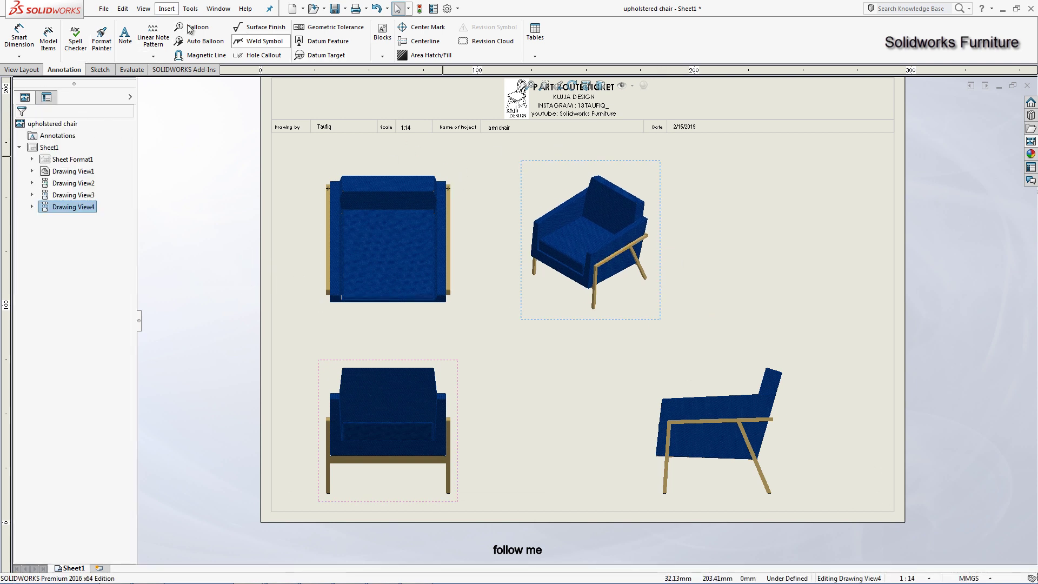
{"action": "left_click", "coordinate": [167, 9]}
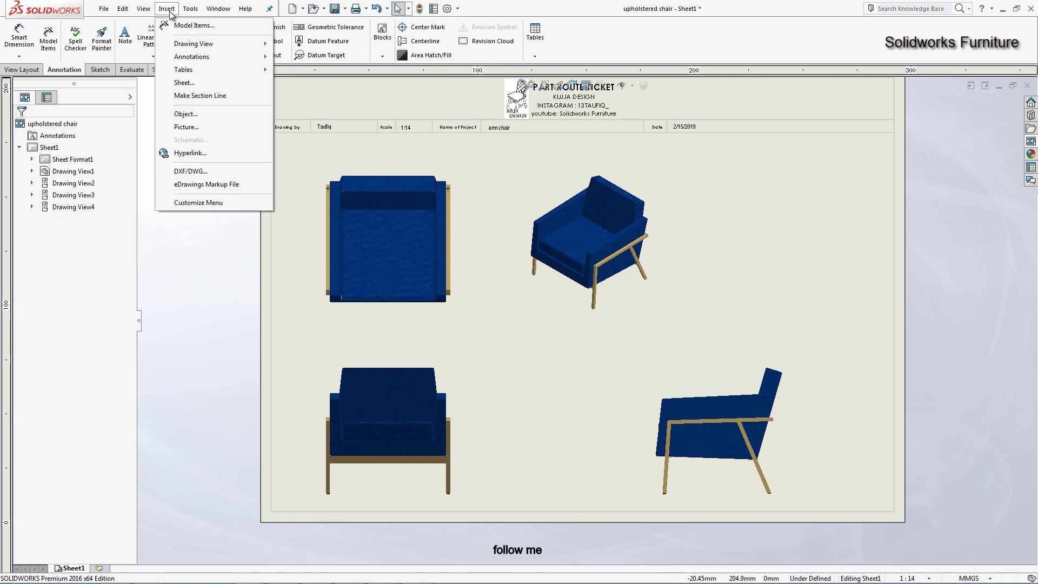
{"action": "left_click", "coordinate": [195, 127]}
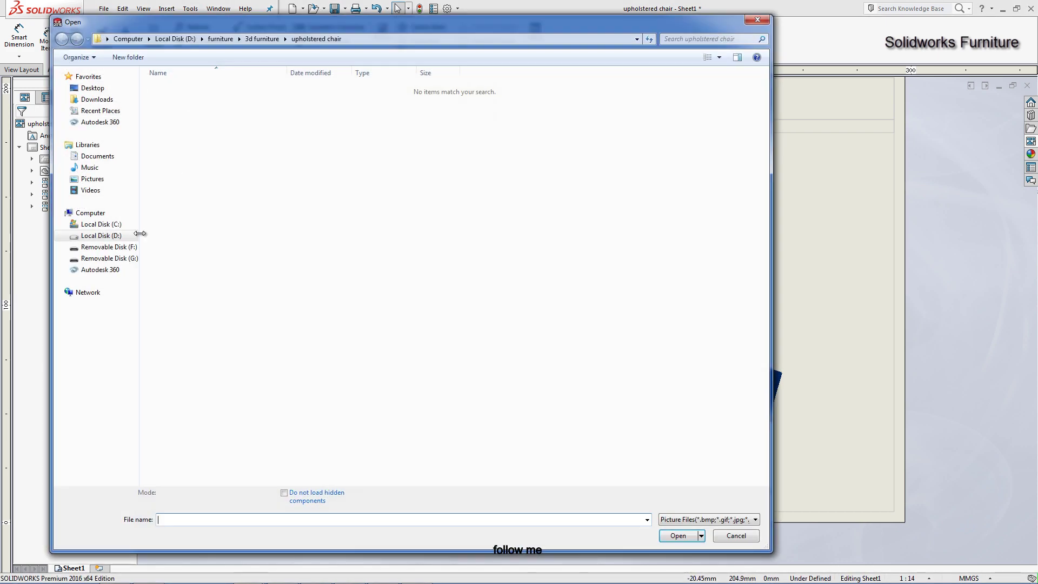
{"action": "type", "text": "OC 15002"}
{"action": "double_click", "coordinate": [186, 103]}
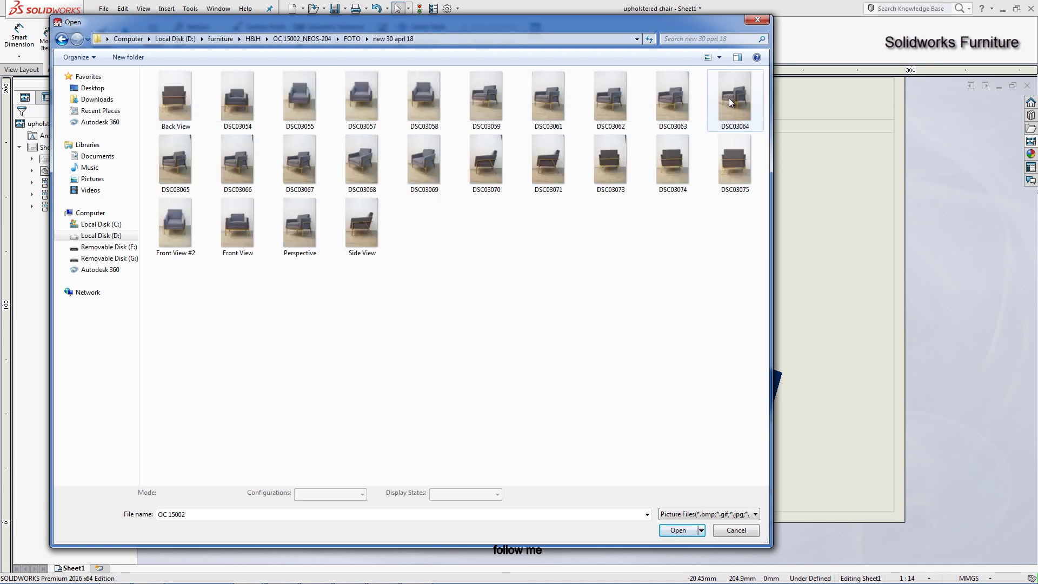
{"action": "left_click", "coordinate": [595, 108]}
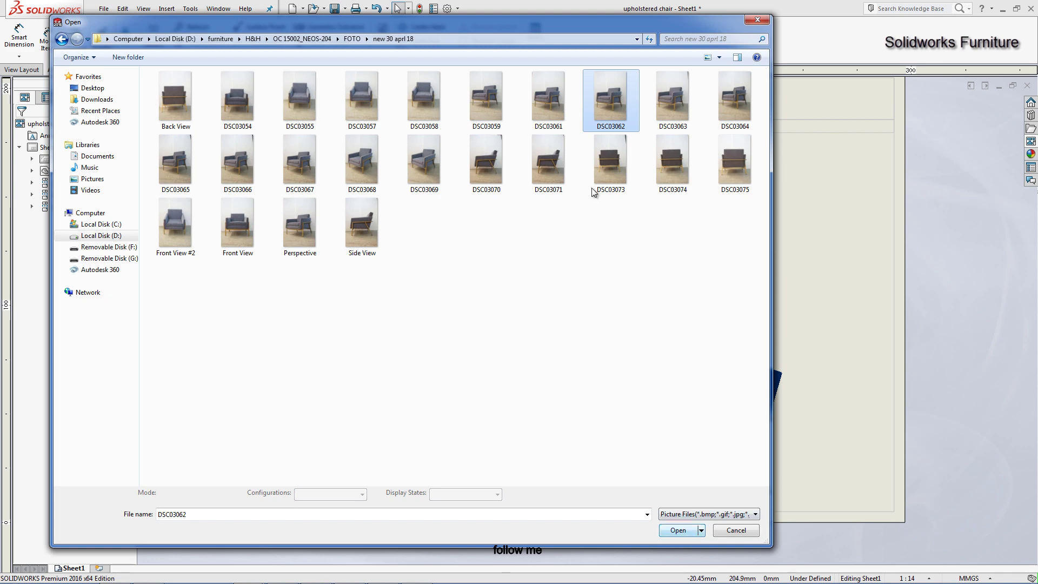
{"action": "left_click", "coordinate": [61, 40]}
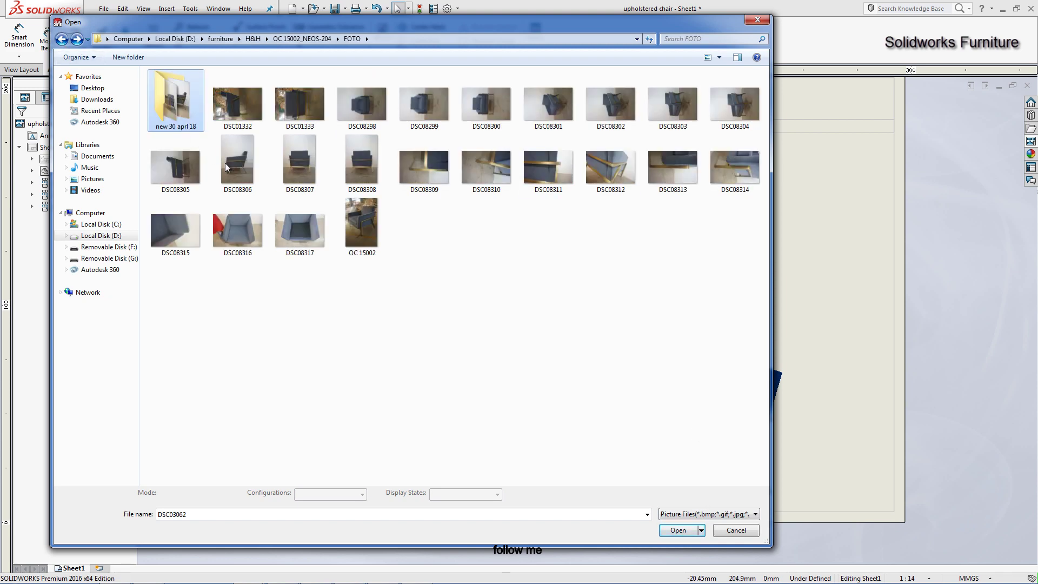
{"action": "left_click", "coordinate": [353, 208]}
{"action": "left_click", "coordinate": [680, 530]}
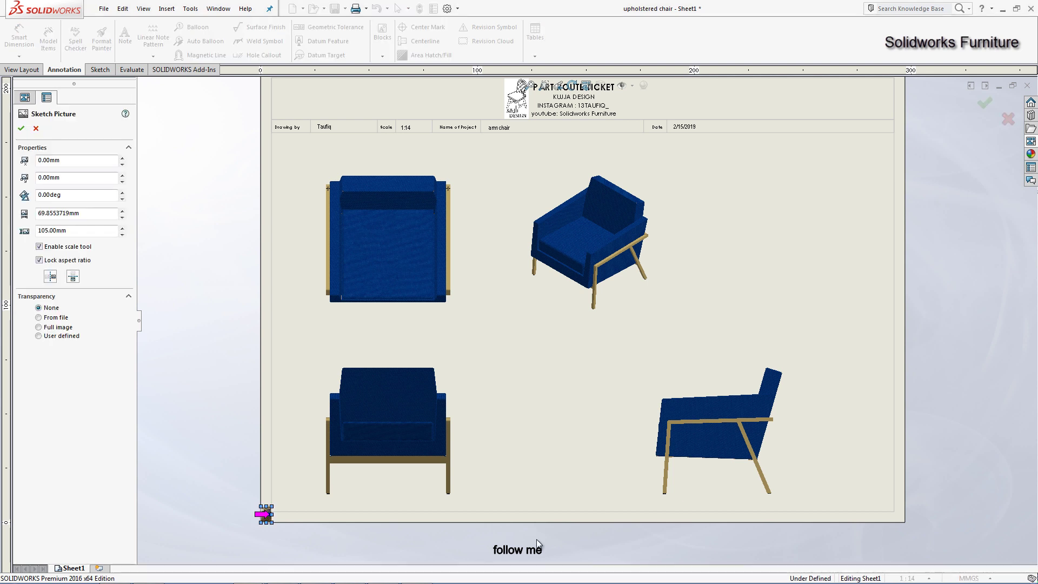
Step: Enlarge the photo to about 744.84 × 1119.57 mm and place it beside the isometric view
{"action": "left_click_drag", "start_coordinate": [258, 504], "coordinate": [206, 423]}
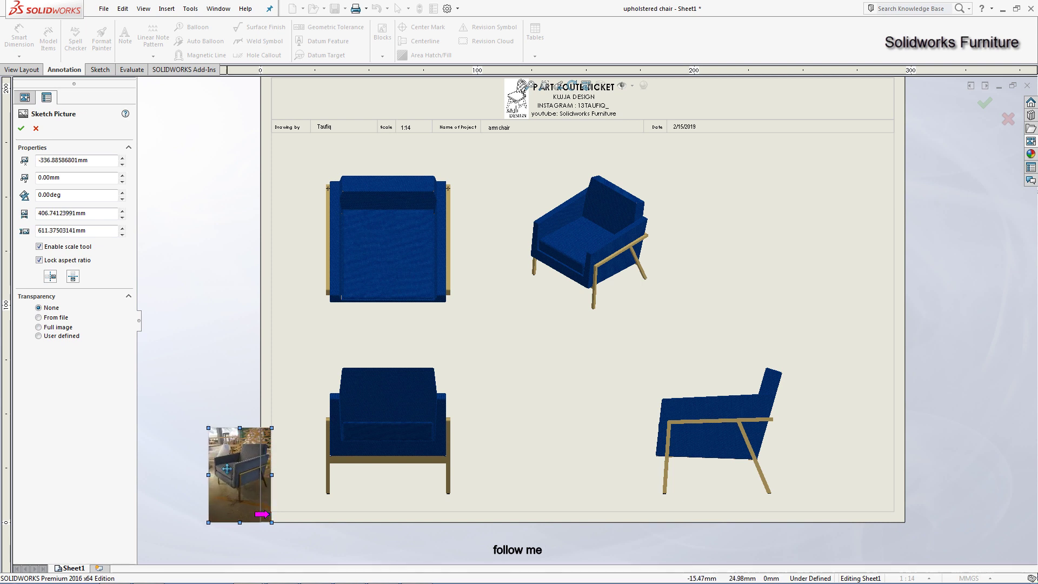
{"action": "left_click_drag", "start_coordinate": [239, 467], "coordinate": [763, 227]}
{"action": "scroll", "coordinate": [848, 194], "scroll_direction": "down", "scroll_amount": 2}
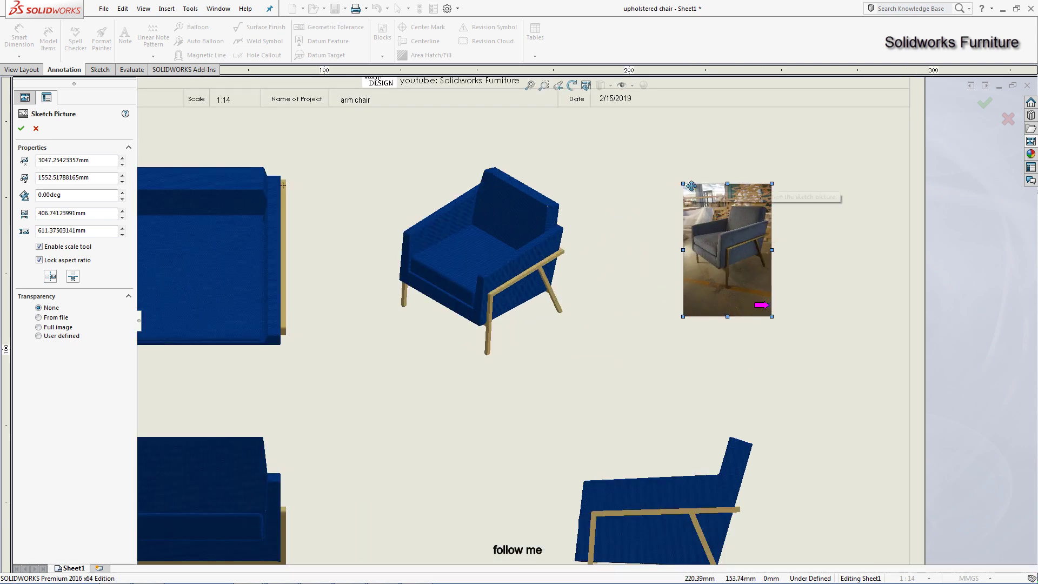
{"action": "mouse_move", "coordinate": [678, 185]}
{"action": "left_mouse_down"}
{"action": "mouse_move", "coordinate": [663, 176]}
{"action": "mouse_move", "coordinate": [710, 196]}
{"action": "left_mouse_up"}
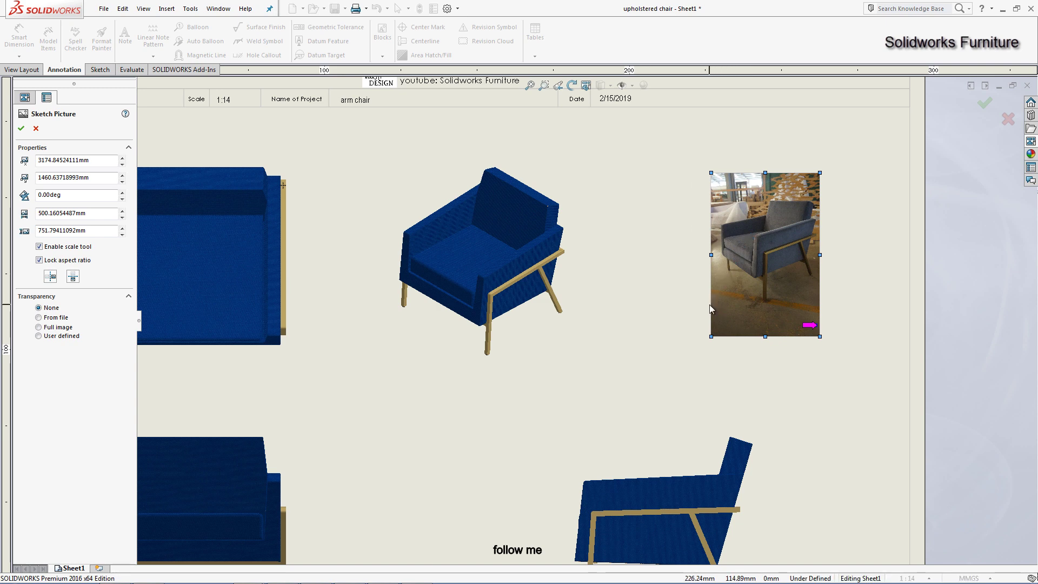
{"action": "left_click_drag", "start_coordinate": [711, 179], "coordinate": [649, 84]}
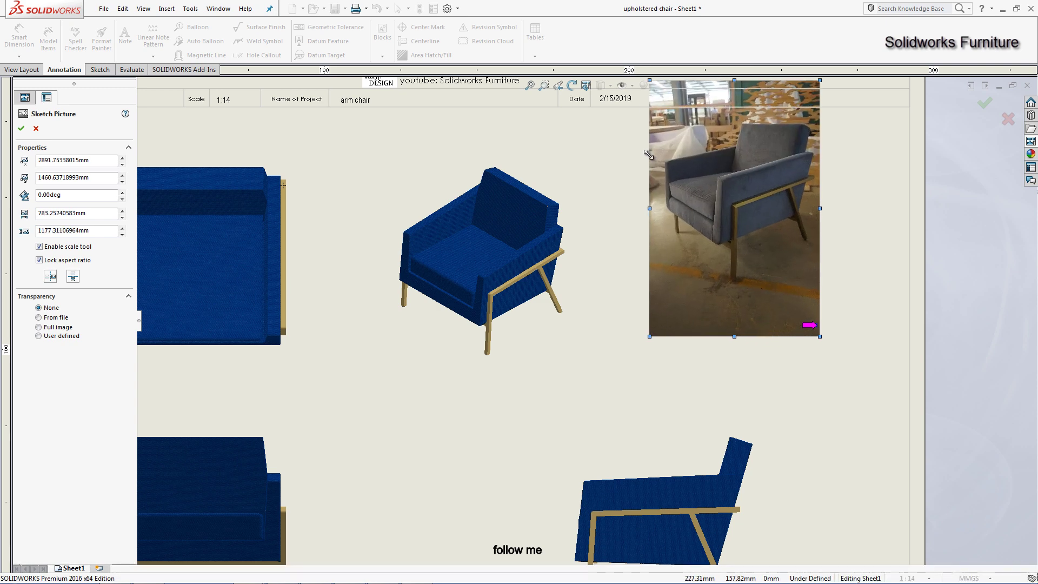
{"action": "left_click_drag", "start_coordinate": [733, 224], "coordinate": [779, 277]}
{"action": "scroll", "coordinate": [767, 357], "scroll_direction": "up", "scroll_amount": 2}
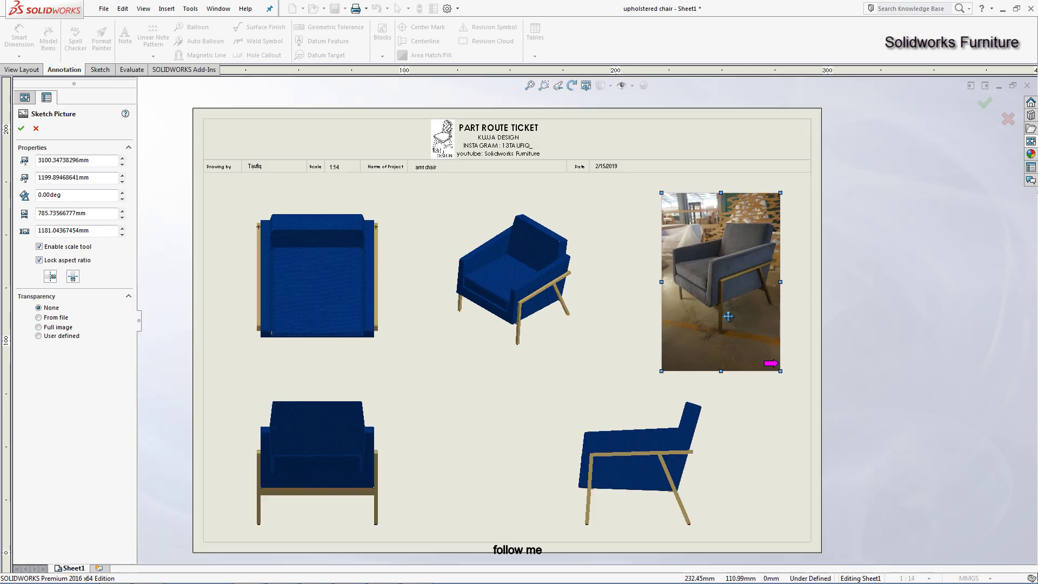
{"action": "scroll", "coordinate": [713, 324], "scroll_direction": "down", "scroll_amount": 2}
{"action": "left_click_drag", "start_coordinate": [777, 394], "coordinate": [763, 373]}
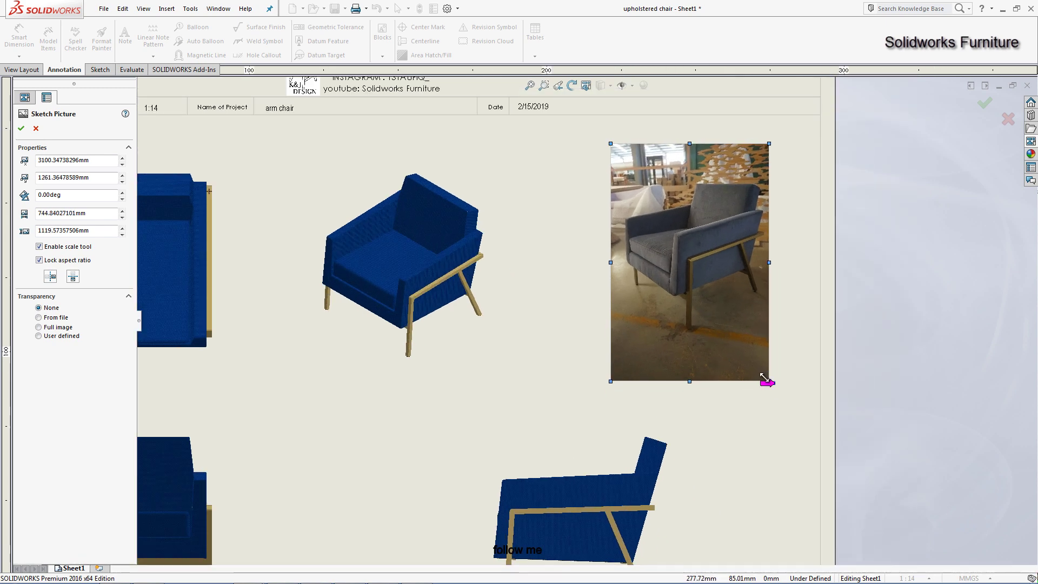
Step: Set the isometric chair view to Shaded without edge outlines
{"action": "left_click", "coordinate": [21, 128]}
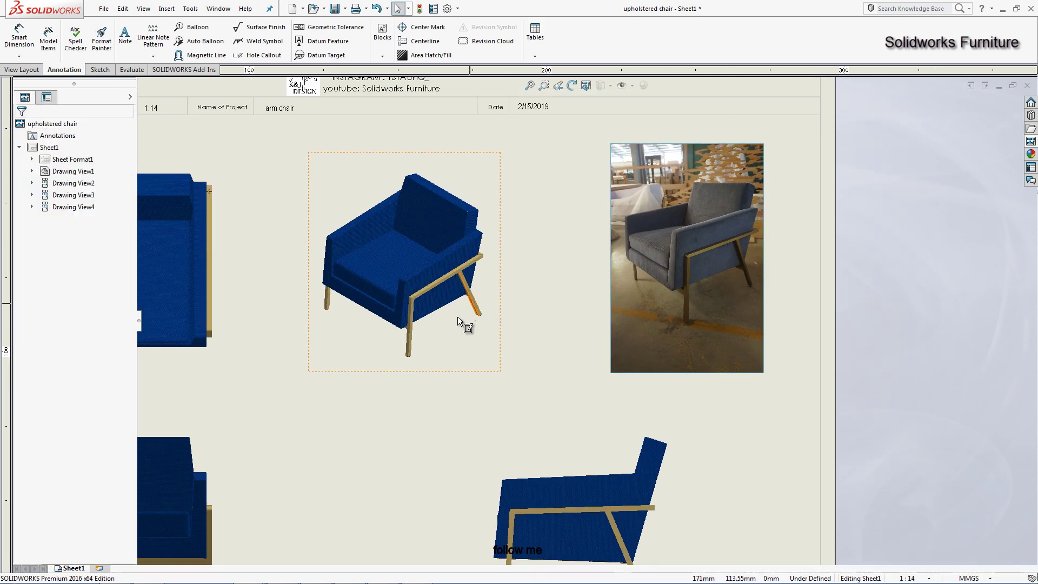
{"action": "left_click", "coordinate": [455, 319]}
{"action": "left_click", "coordinate": [78, 314]}
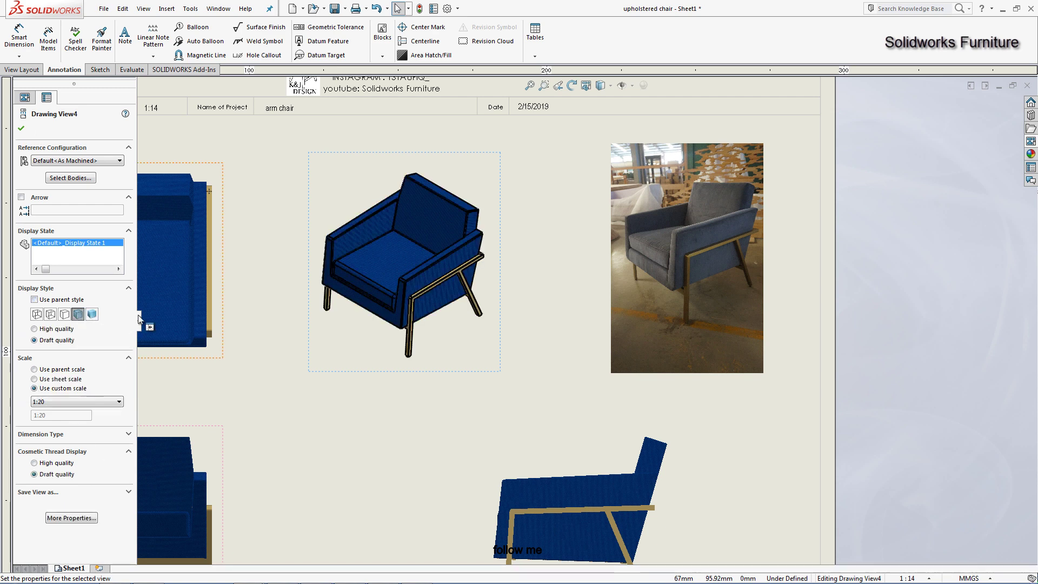
{"action": "left_click", "coordinate": [923, 403]}
{"action": "key", "text": "f"}
{"action": "scroll", "coordinate": [466, 345], "scroll_direction": "down", "scroll_amount": 1}
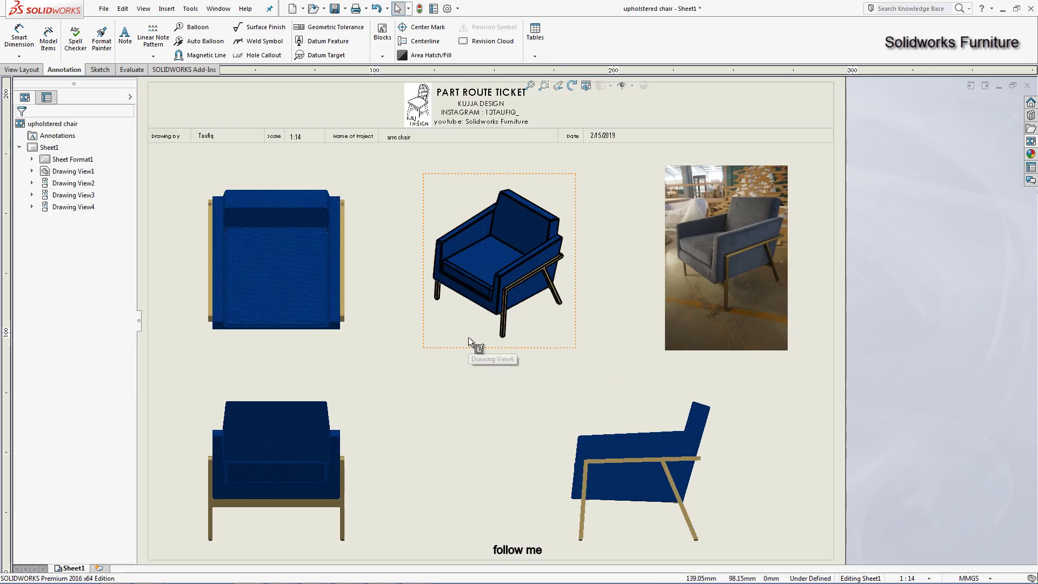
{"action": "left_click", "coordinate": [468, 336]}
{"action": "left_click", "coordinate": [92, 314]}
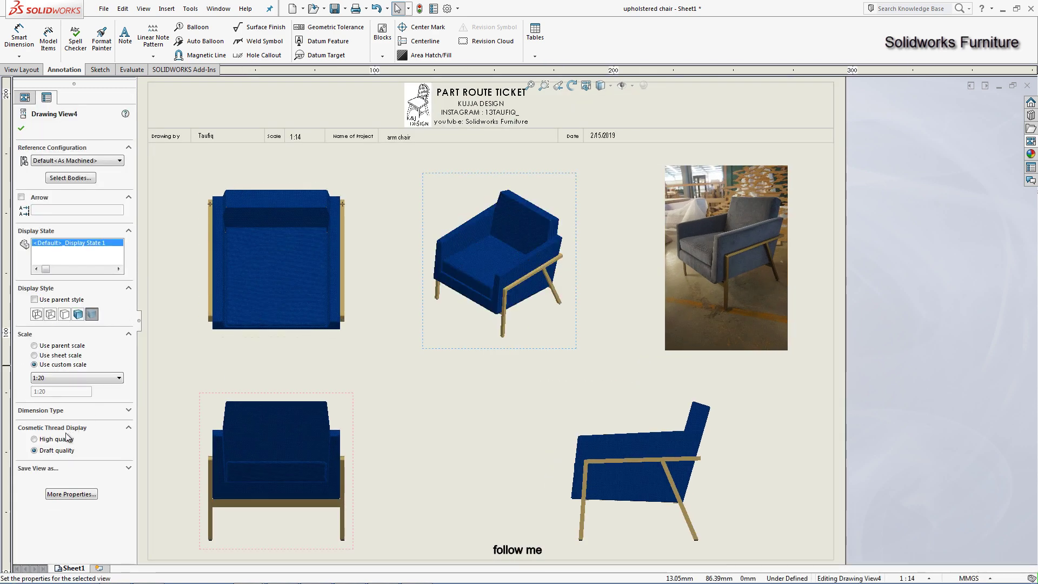
{"action": "left_click", "coordinate": [997, 361]}
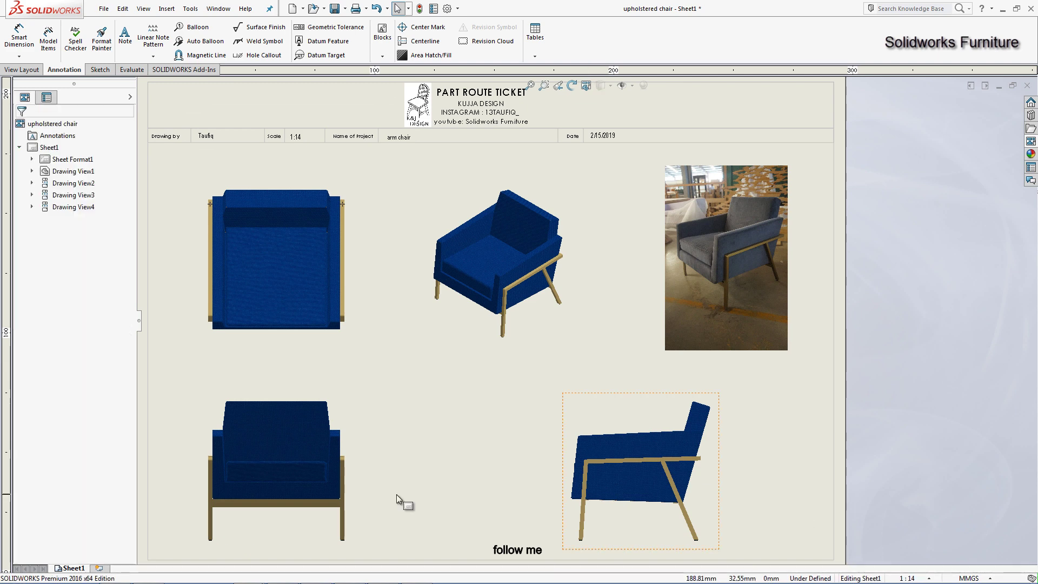
Step: Set cosmetic thread display to High quality for the chair views
{"action": "left_click", "coordinate": [267, 513]}
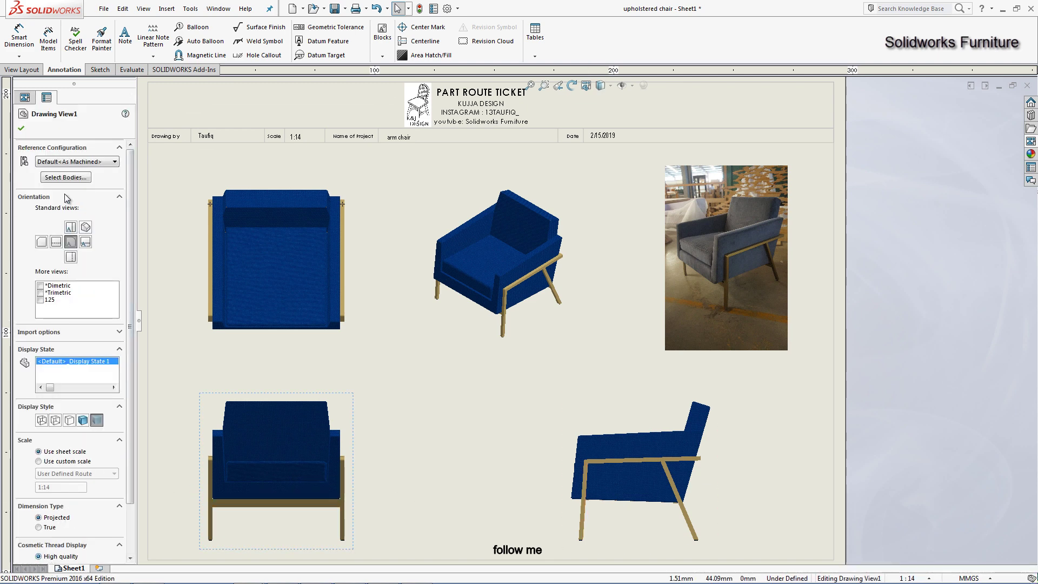
{"action": "left_click", "coordinate": [22, 128]}
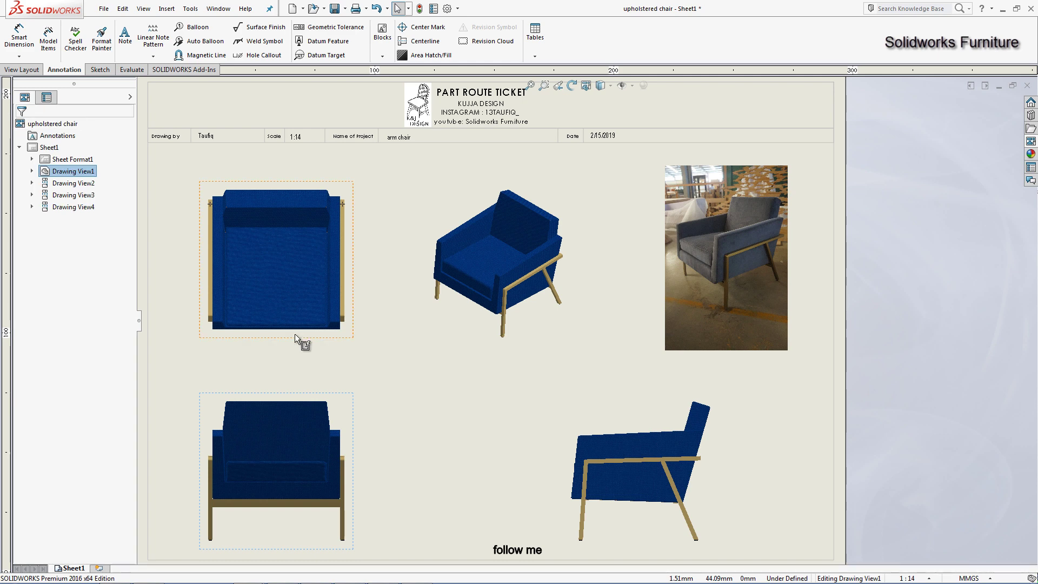
{"action": "left_click", "coordinate": [294, 333]}
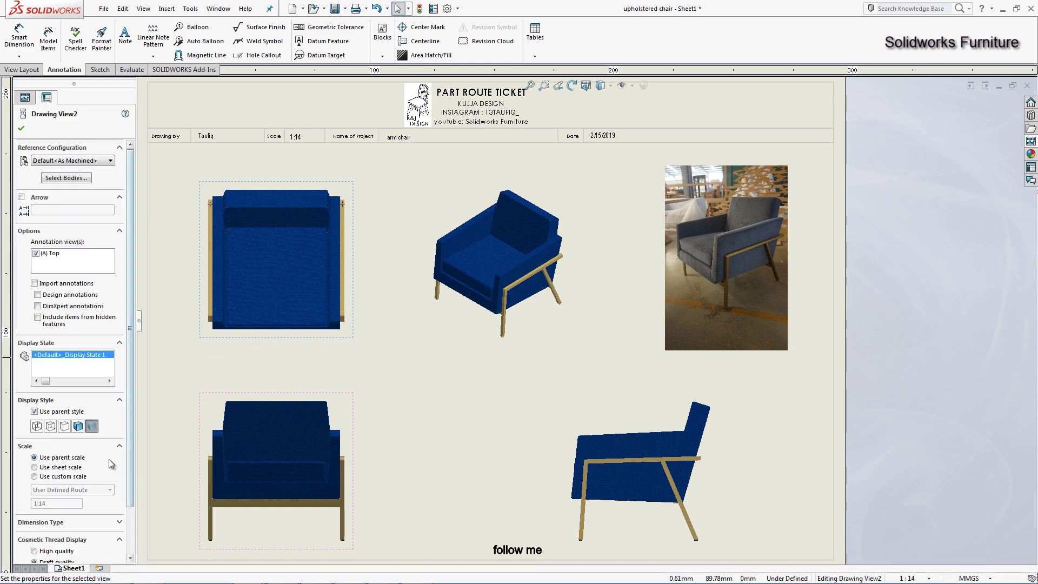
{"action": "left_click", "coordinate": [21, 128]}
{"action": "left_click", "coordinate": [616, 417]}
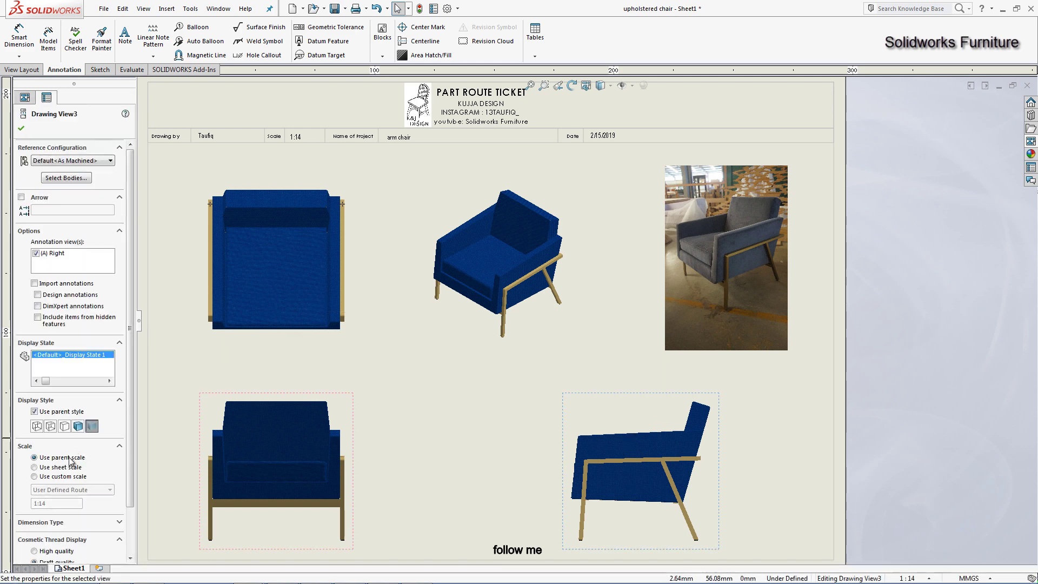
{"action": "left_click", "coordinate": [47, 553]}
{"action": "left_click", "coordinate": [22, 129]}
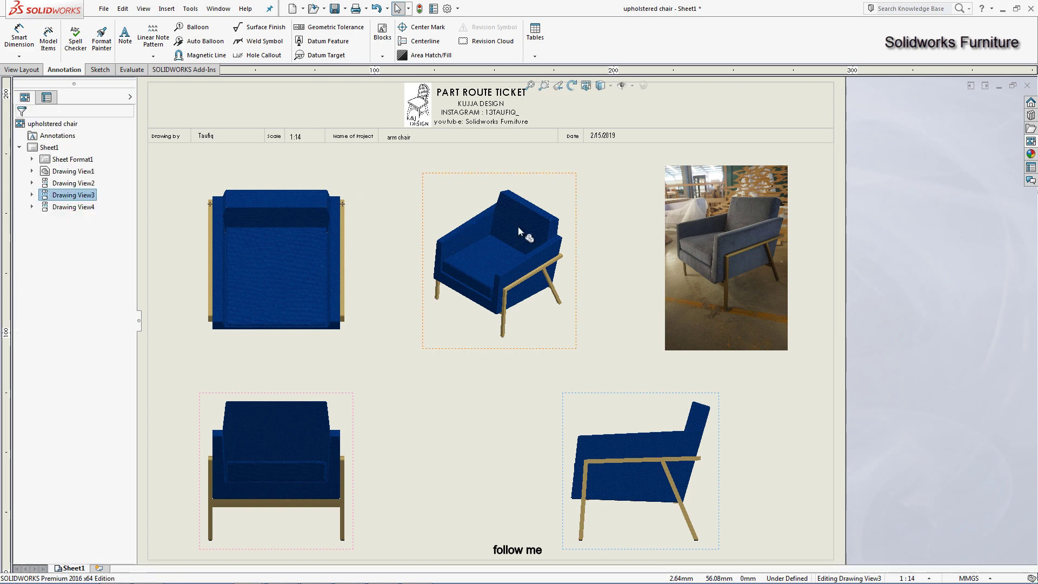
{"action": "left_click", "coordinate": [424, 211]}
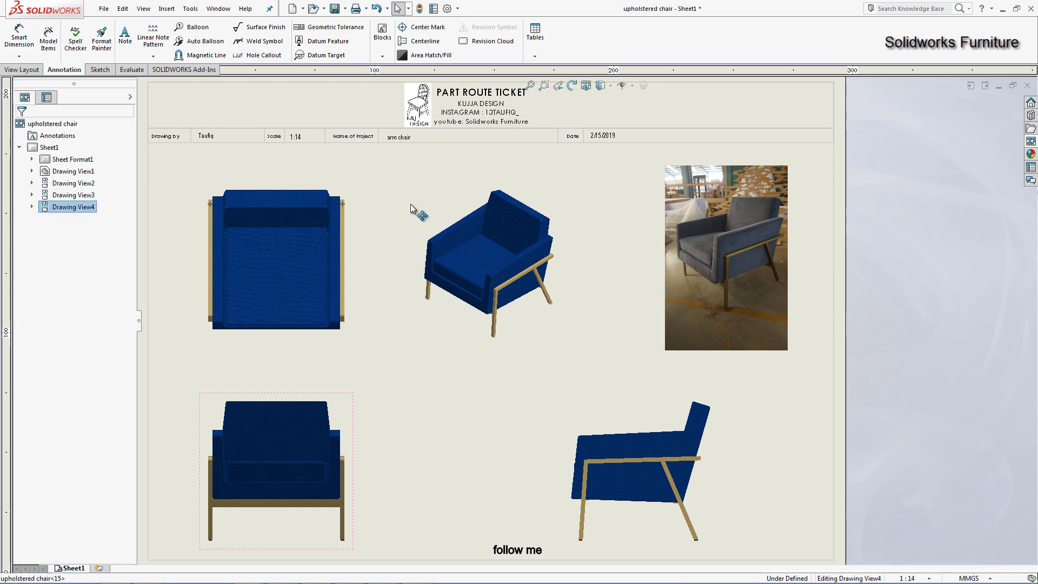
Step: Add a new shaded isometric view from the View Palette at custom scale 1:20
{"action": "left_click", "coordinate": [1030, 142]}
{"action": "left_click", "coordinate": [954, 82]}
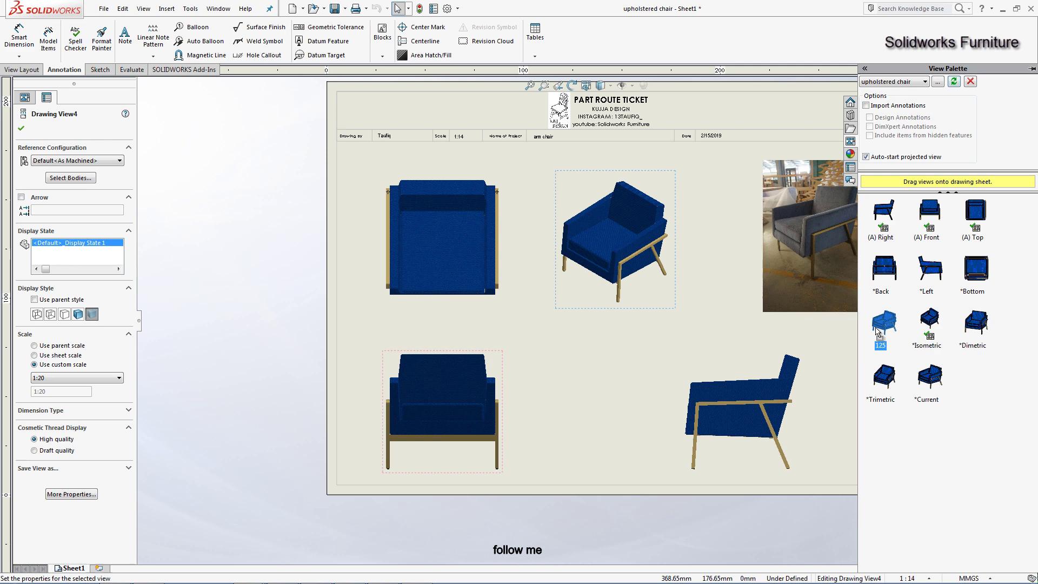
{"action": "left_click_drag", "start_coordinate": [886, 330], "coordinate": [712, 259]}
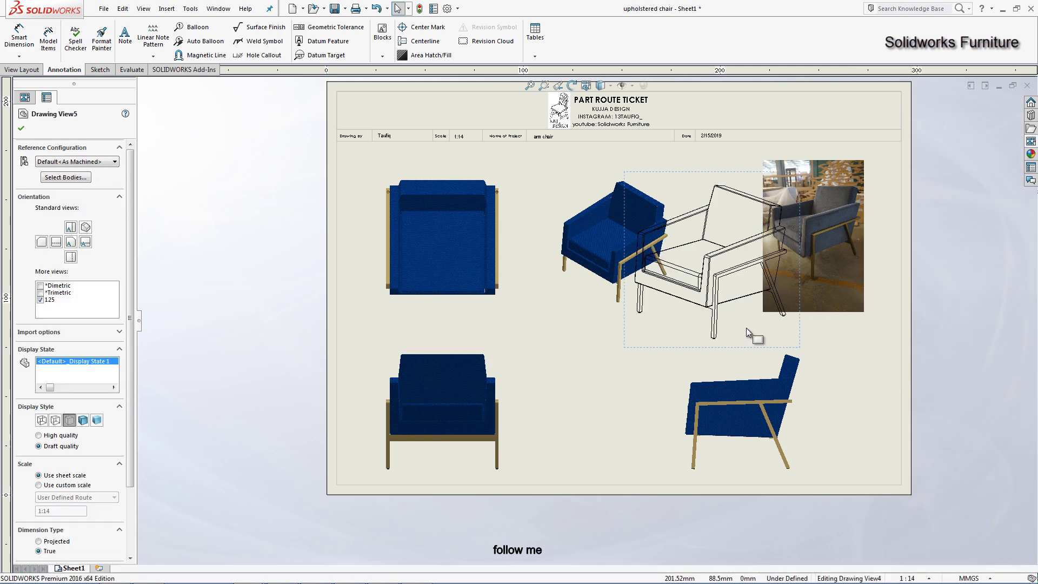
{"action": "left_click", "coordinate": [96, 420]}
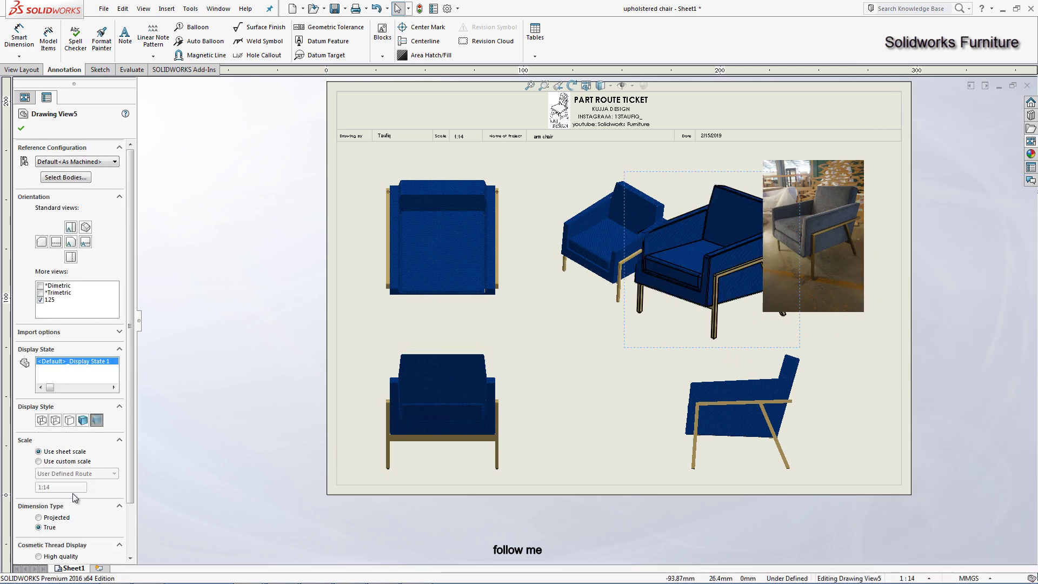
{"action": "left_click", "coordinate": [61, 462]}
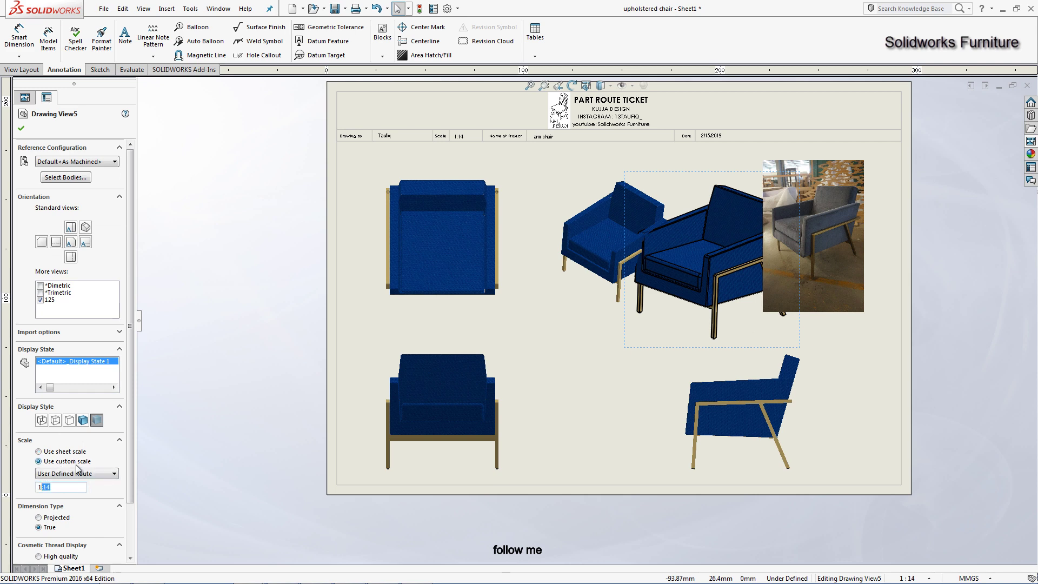
{"action": "type", "text": "20"}
{"action": "key", "text": "Return"}
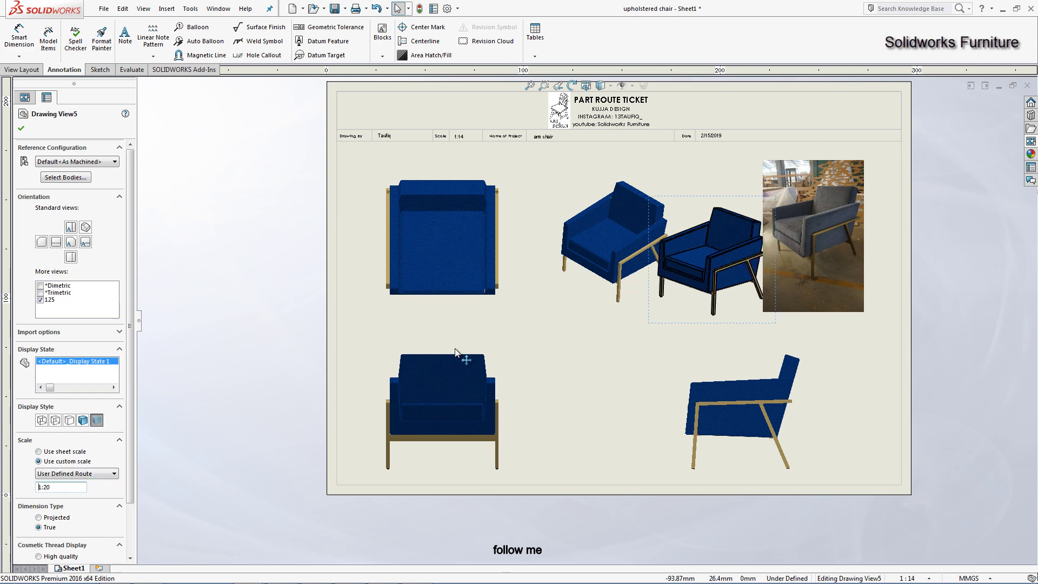
{"action": "key", "text": "Escape"}
Step: Delete the old isometric view and move the new one to the top middle, shaded
{"action": "left_click", "coordinate": [554, 289]}
{"action": "key", "text": "Delete"}
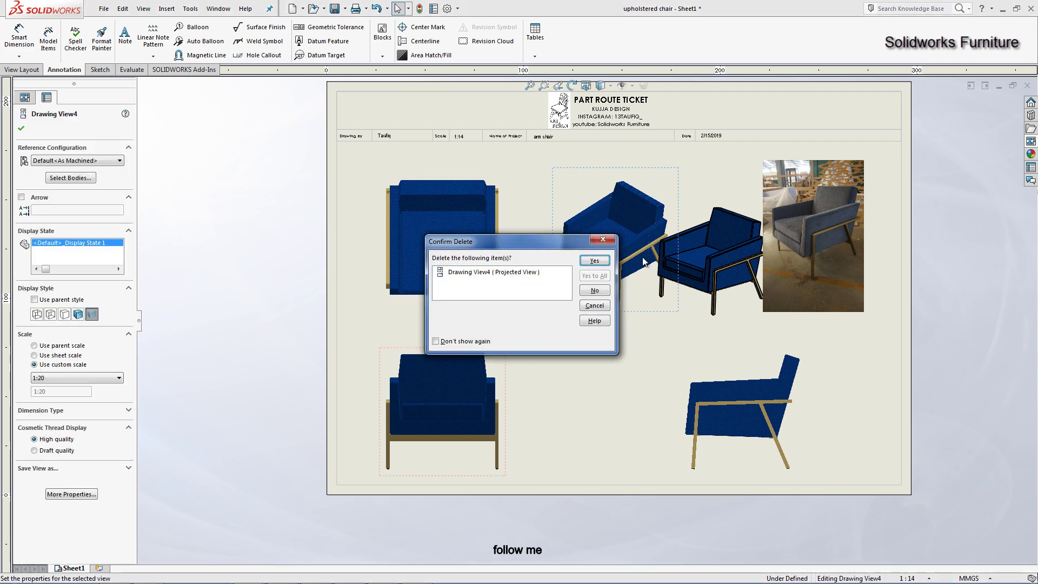
{"action": "left_click", "coordinate": [609, 259]}
{"action": "left_click_drag", "start_coordinate": [689, 187], "coordinate": [632, 172]}
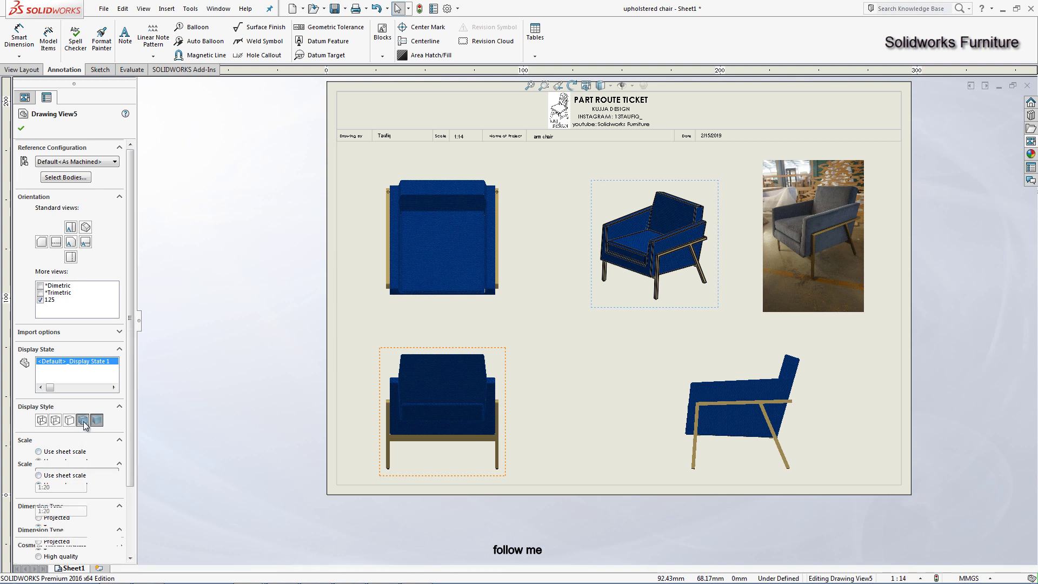
{"action": "left_click", "coordinate": [97, 421]}
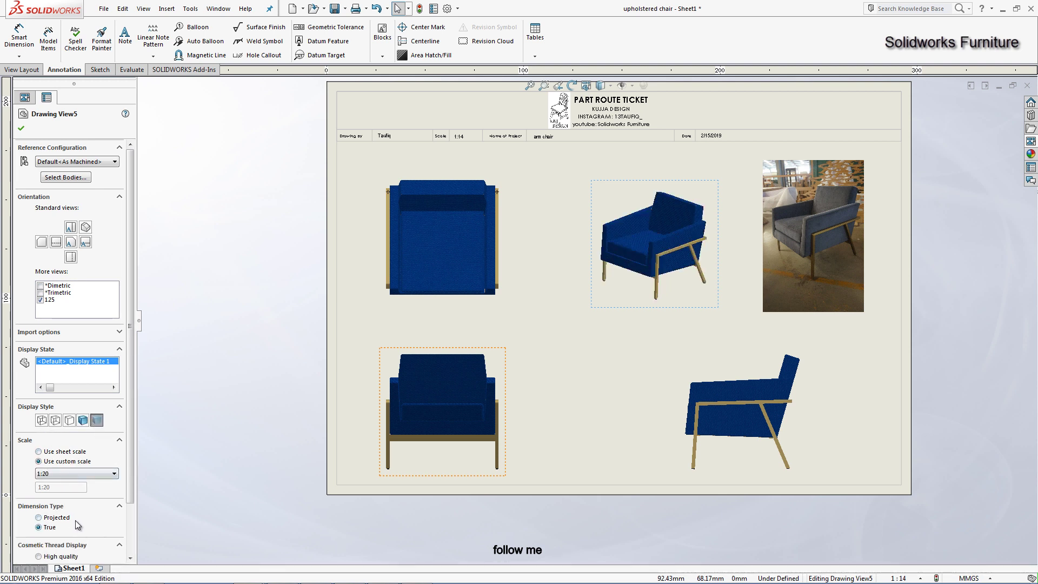
Step: Shrink the chair photo slightly and shift it left
{"action": "left_click", "coordinate": [21, 128]}
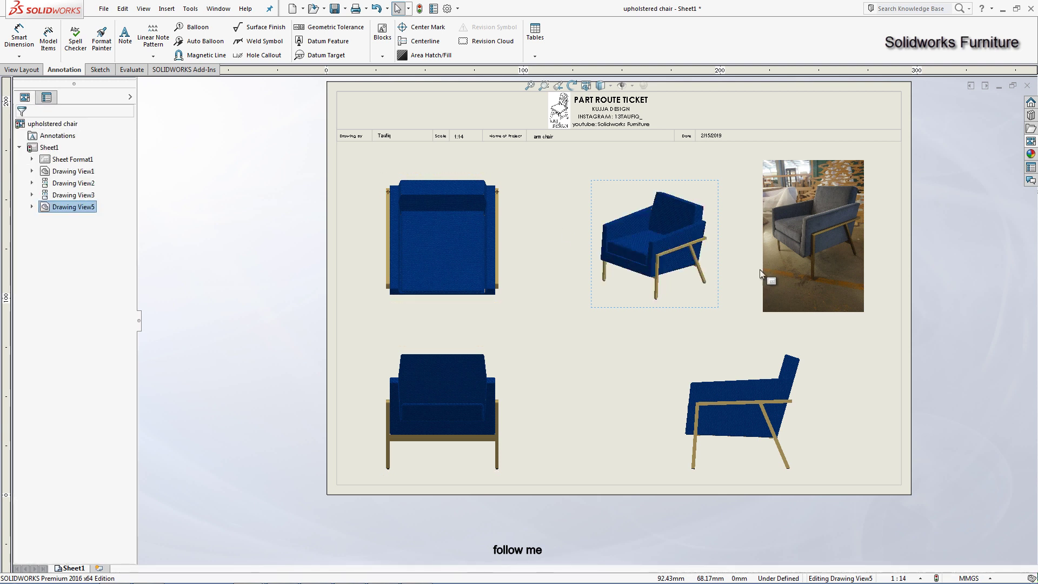
{"action": "scroll", "coordinate": [702, 281], "scroll_direction": "down", "scroll_amount": 2}
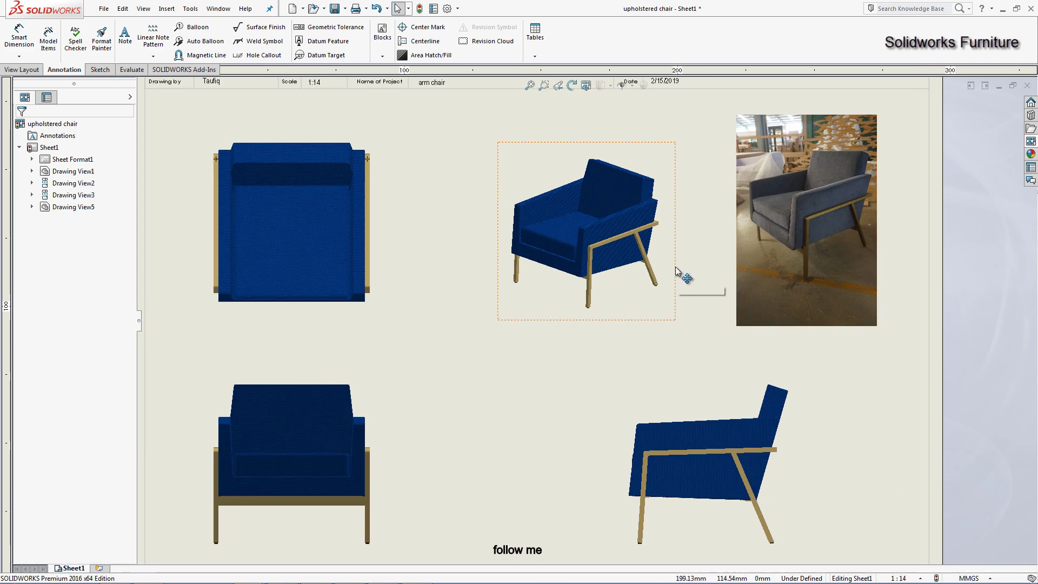
{"action": "left_click", "coordinate": [747, 250]}
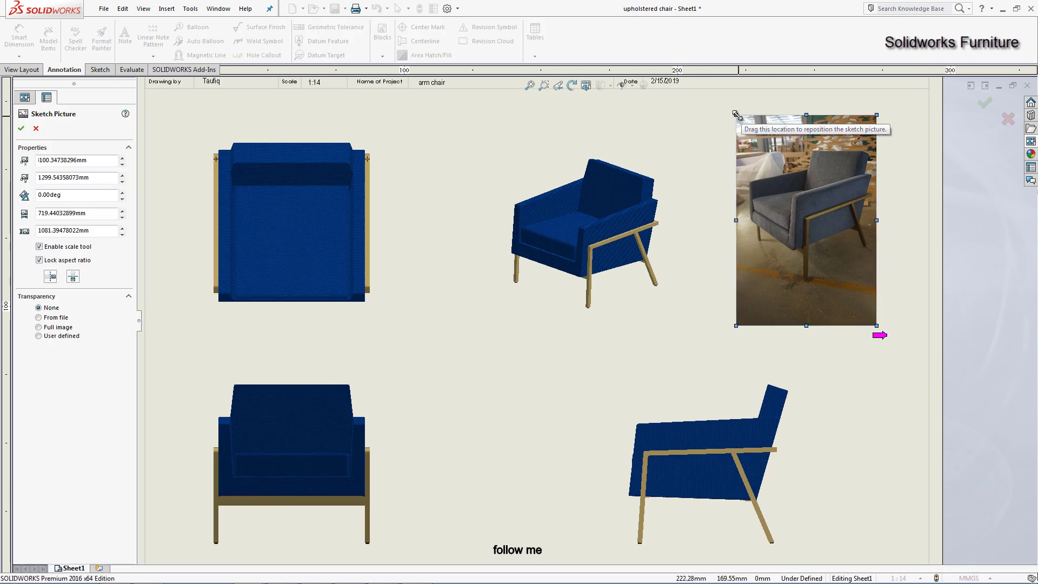
{"action": "left_click_drag", "start_coordinate": [740, 118], "coordinate": [762, 150]}
{"action": "left_click_drag", "start_coordinate": [810, 214], "coordinate": [794, 216]}
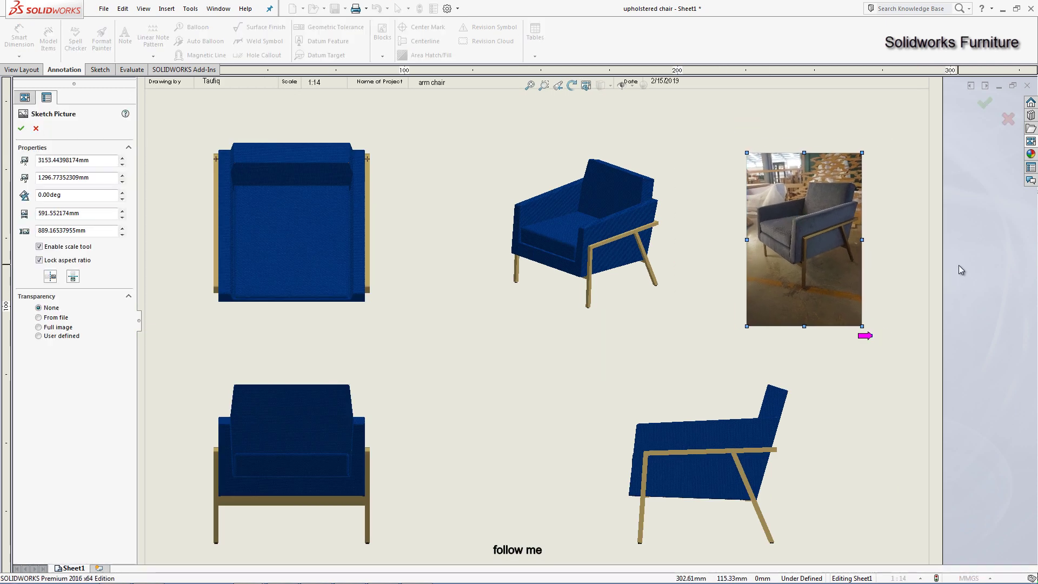
{"action": "key", "text": "Return"}
Step: Nudge the front chair view slightly upward and start a section view
{"action": "scroll", "coordinate": [621, 322], "scroll_direction": "up", "scroll_amount": 2}
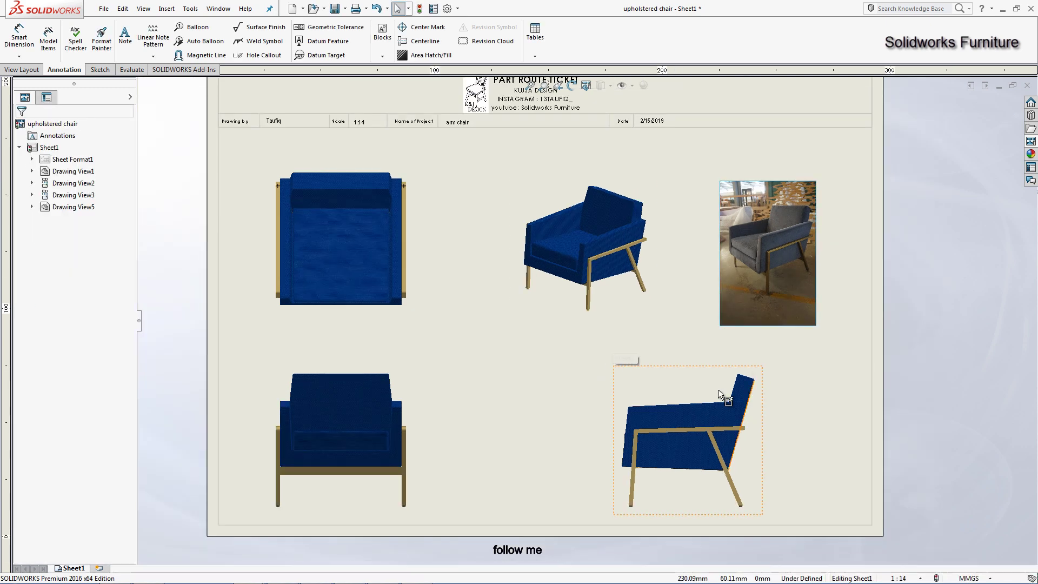
{"action": "left_click", "coordinate": [705, 363]}
{"action": "left_click", "coordinate": [340, 359]}
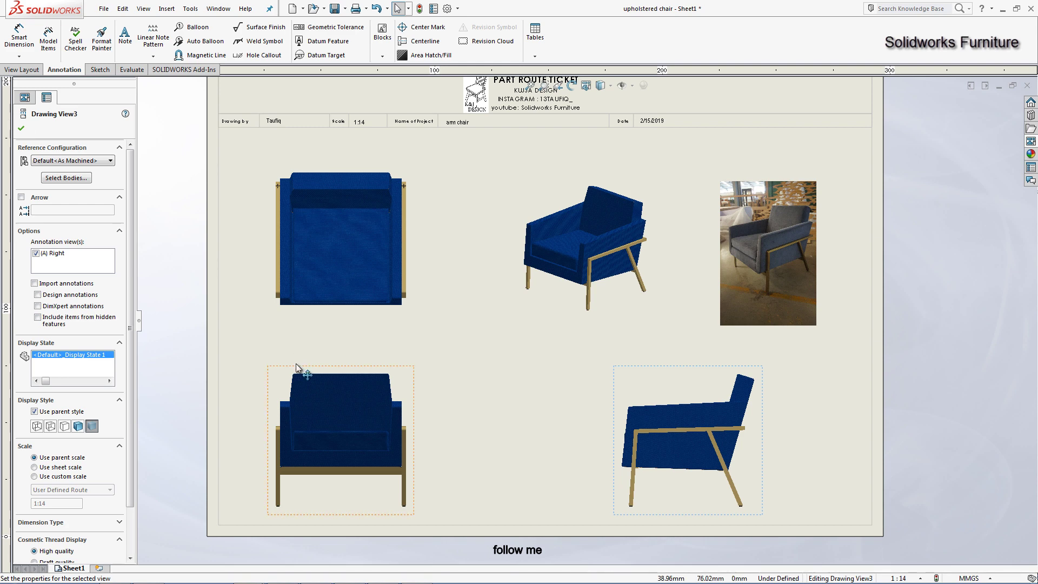
{"action": "left_click_drag", "start_coordinate": [296, 363], "coordinate": [298, 354]}
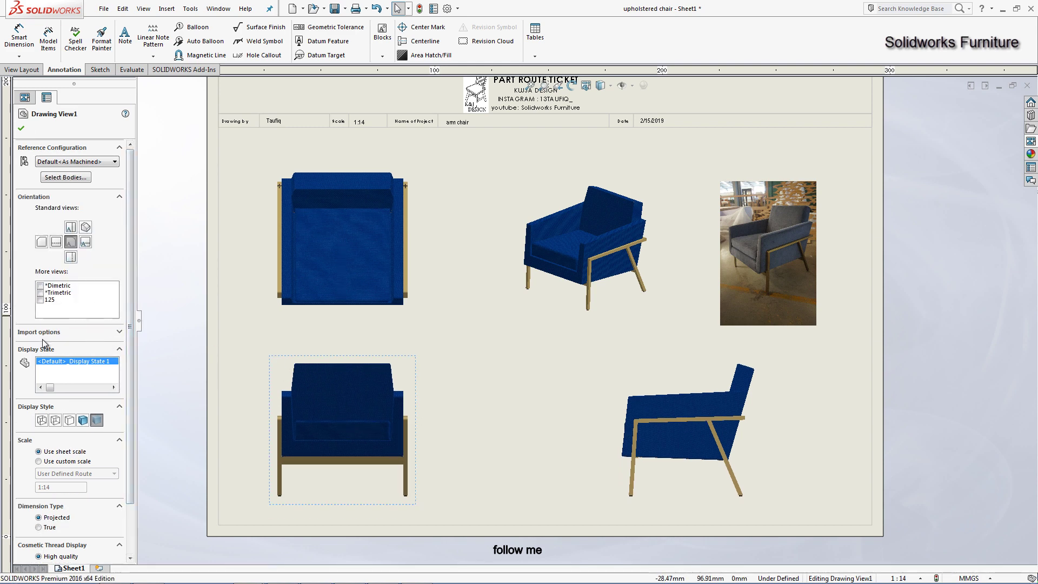
{"action": "left_click", "coordinate": [32, 70]}
{"action": "left_click", "coordinate": [130, 40]}
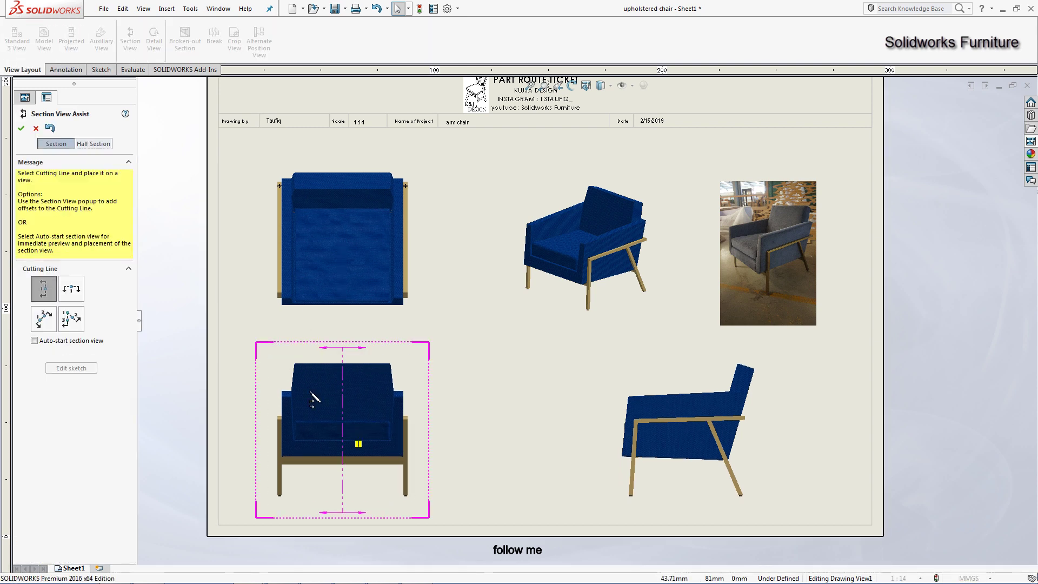
Step: Cut Section A-A vertically through the front view and place it beside it
{"action": "left_click", "coordinate": [342, 461]}
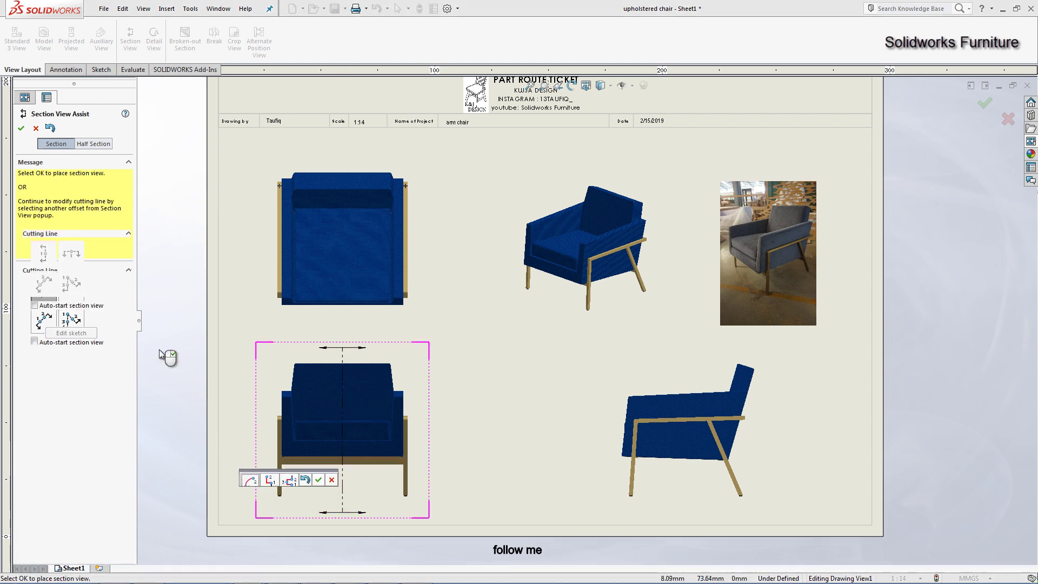
{"action": "left_click", "coordinate": [319, 480]}
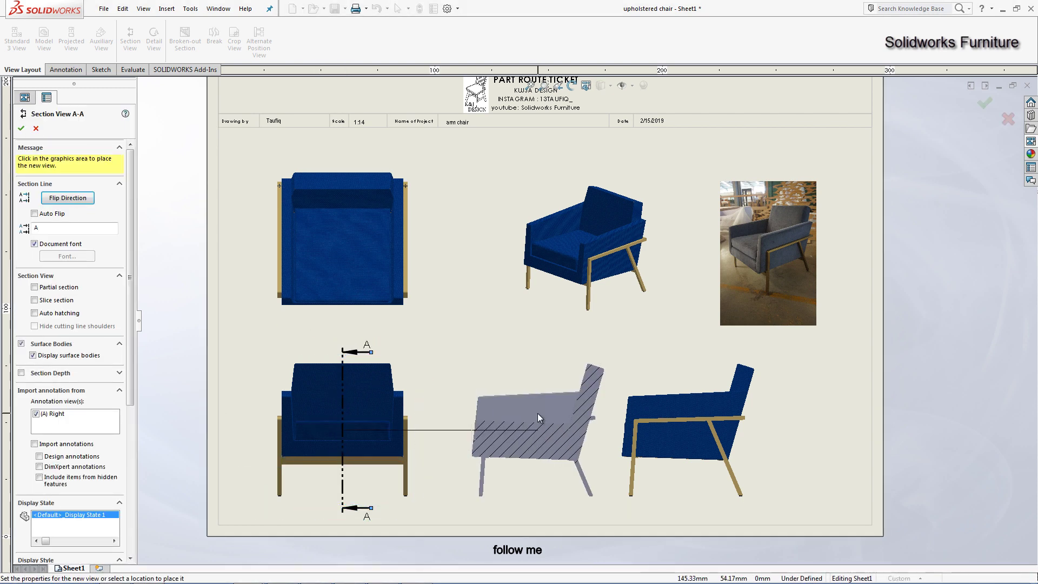
{"action": "left_click", "coordinate": [537, 413]}
{"action": "key", "text": "Return"}
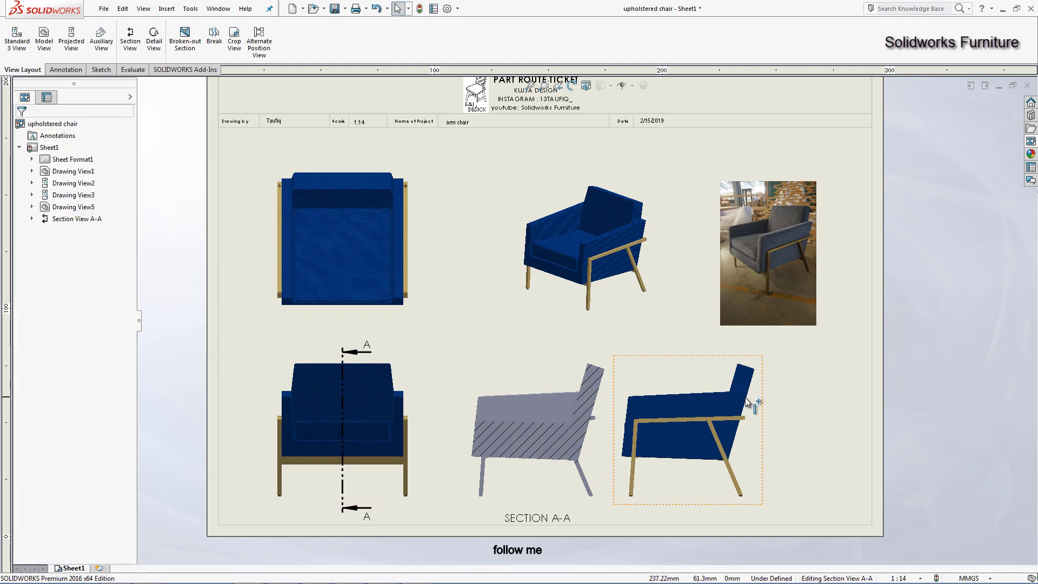
Step: Move the side view further right and set Section A-A to Hidden Lines Removed
{"action": "left_click_drag", "start_coordinate": [745, 397], "coordinate": [784, 397]}
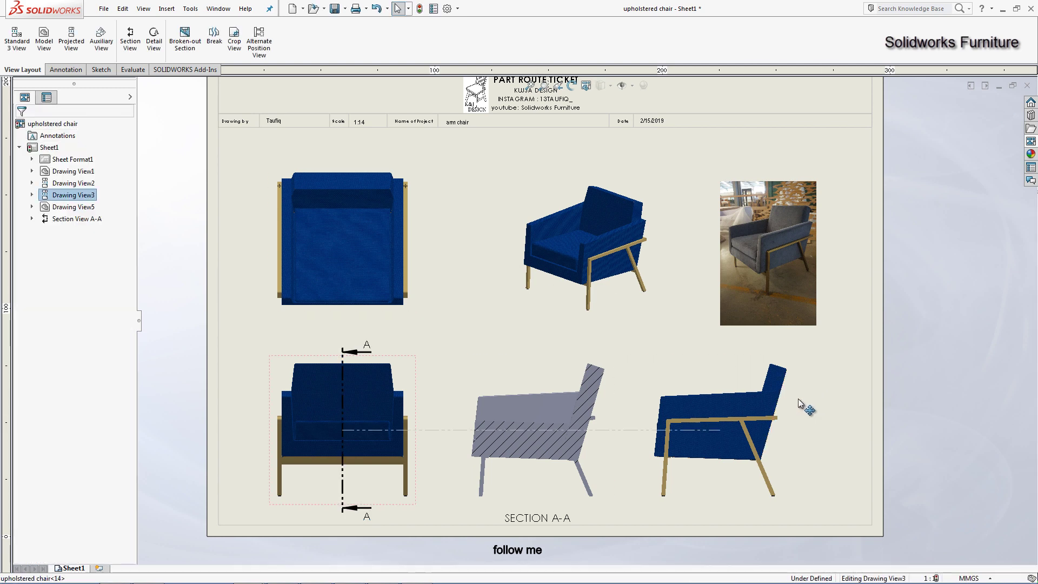
{"action": "left_click", "coordinate": [594, 452]}
{"action": "left_click", "coordinate": [64, 523]}
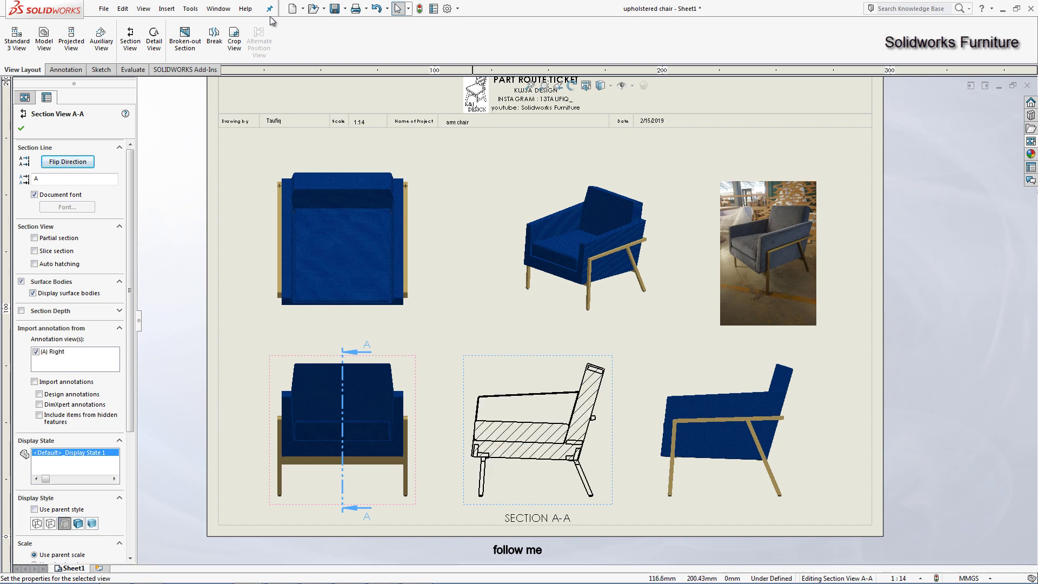
Step: Set the document's view label font to Arial Narrow, 8 points
{"action": "left_click", "coordinate": [457, 10]}
{"action": "left_click", "coordinate": [373, 114]}
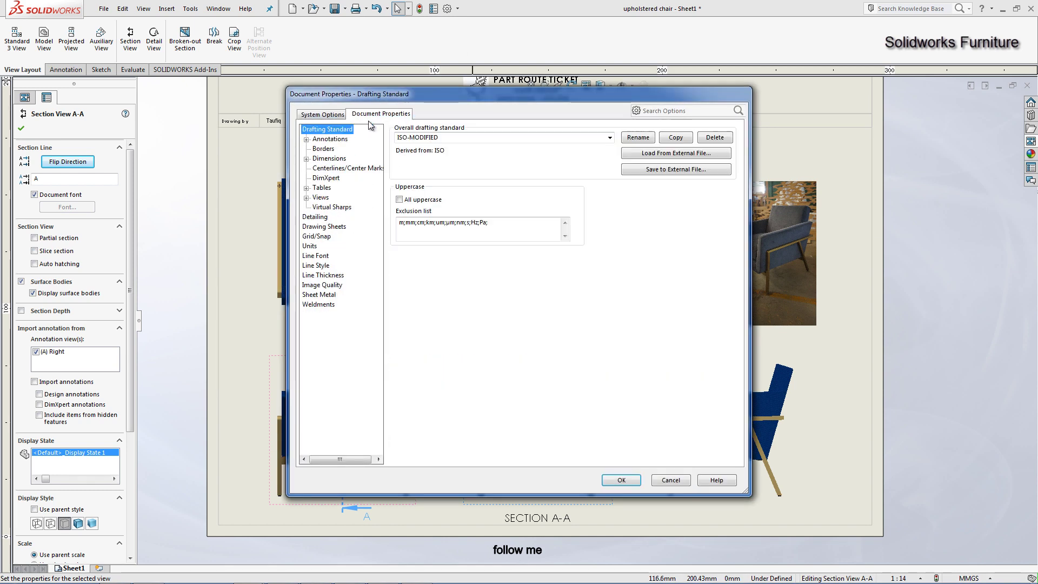
{"action": "left_click", "coordinate": [321, 197]}
{"action": "left_click", "coordinate": [409, 164]}
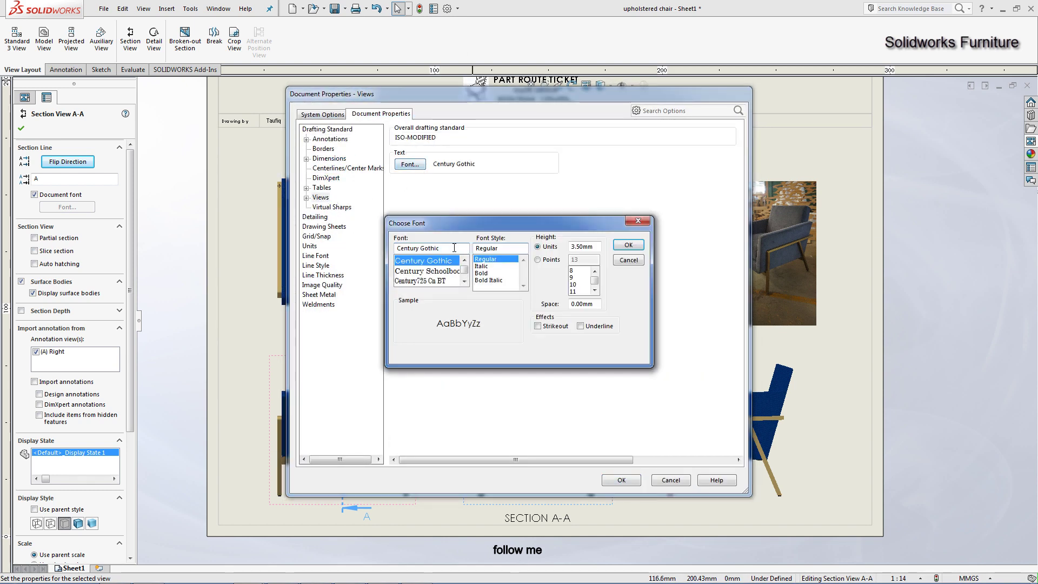
{"action": "triple_click", "coordinate": [454, 247]}
{"action": "type", "text": "aria"}
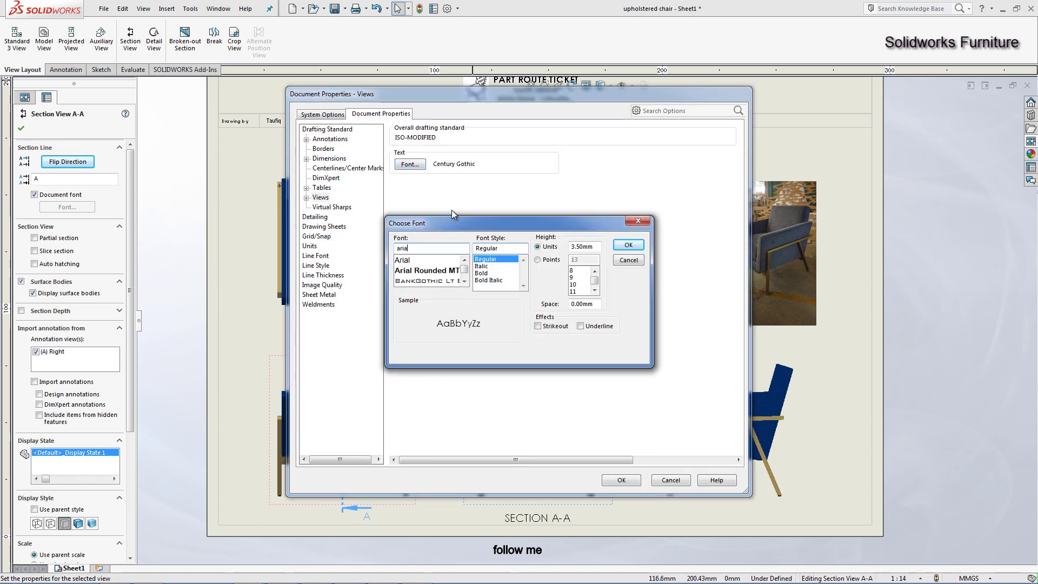
{"action": "left_click", "coordinate": [402, 260]}
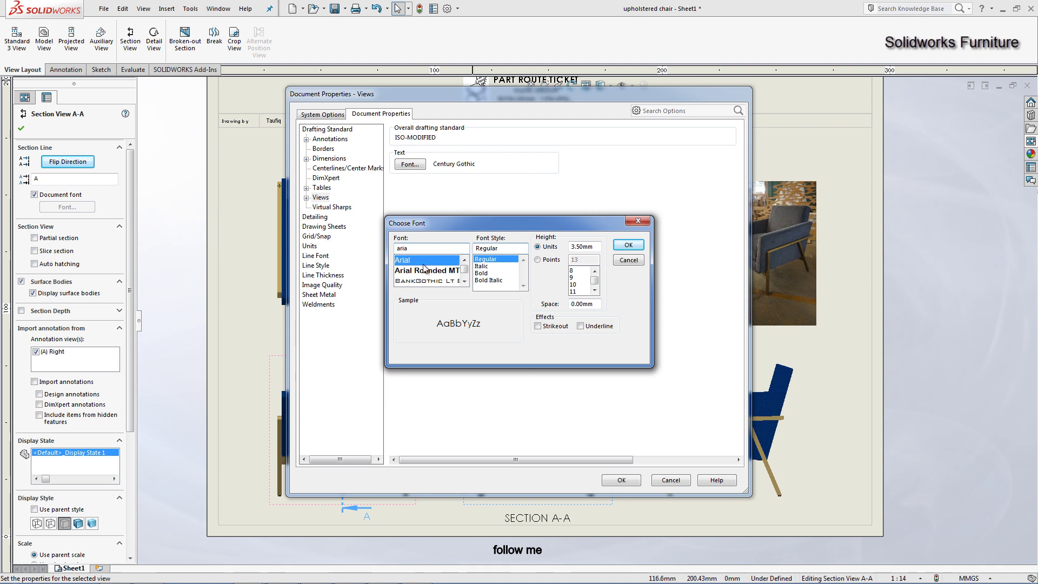
{"action": "left_click", "coordinate": [547, 261]}
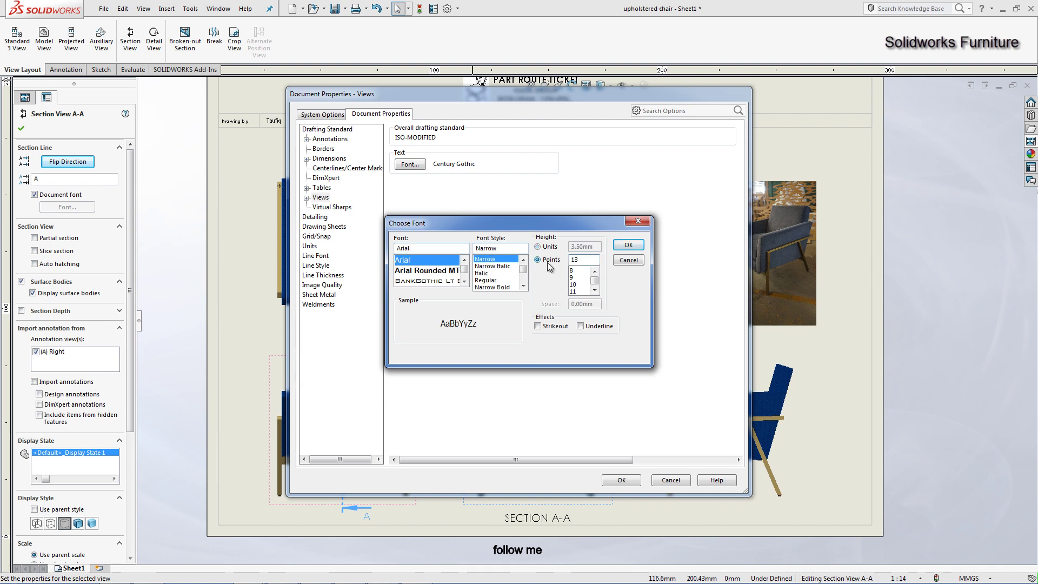
{"action": "left_click", "coordinate": [628, 245]}
{"action": "left_click", "coordinate": [621, 481]}
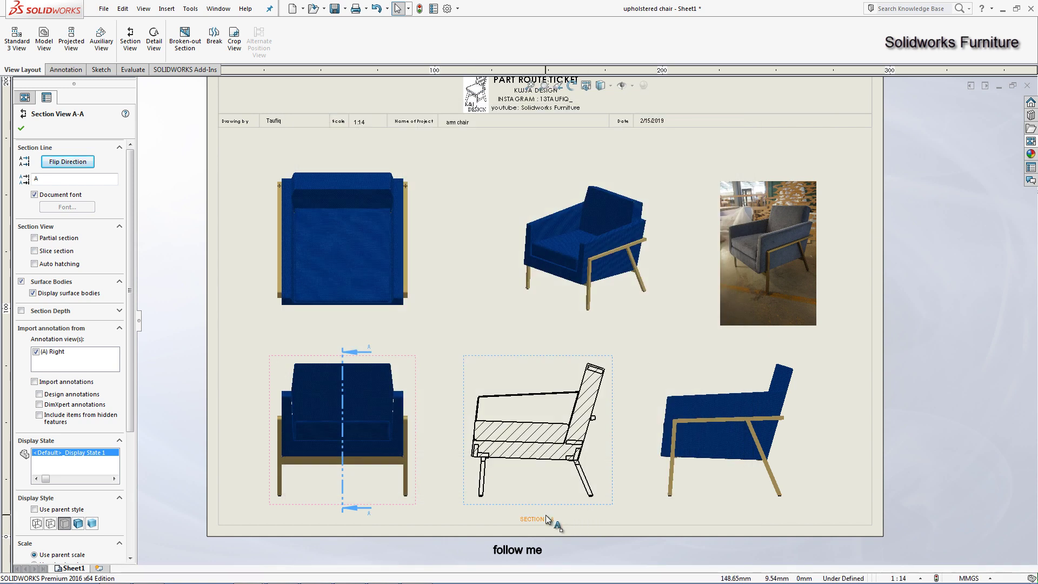
Step: Select the SECTION A-A label and close its properties
{"action": "left_click", "coordinate": [542, 492]}
{"action": "scroll", "coordinate": [543, 492], "scroll_direction": "up", "scroll_amount": 3}
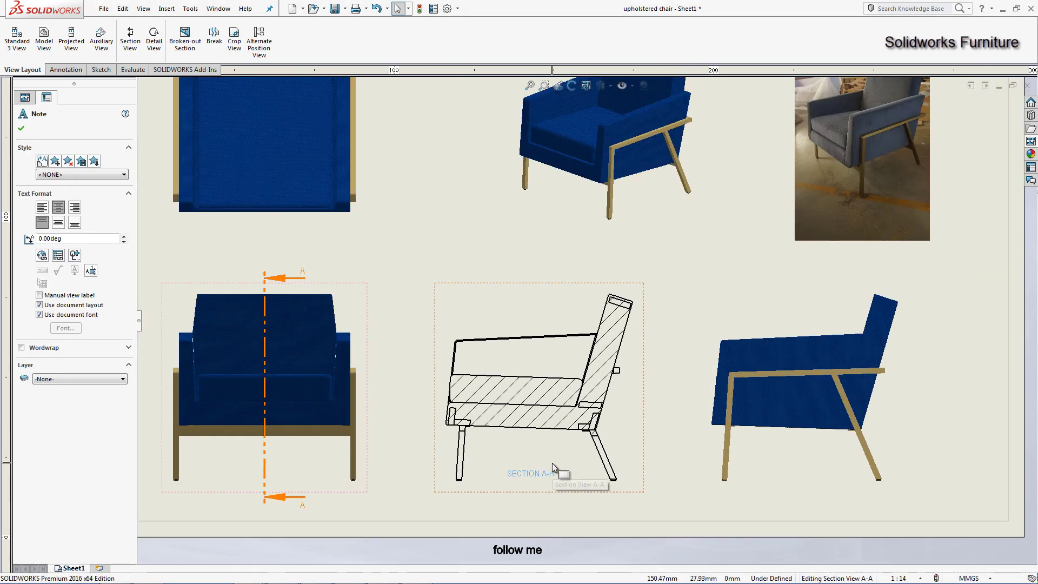
{"action": "key", "text": "Escape"}
{"action": "scroll", "coordinate": [614, 405], "scroll_direction": "up", "scroll_amount": 2}
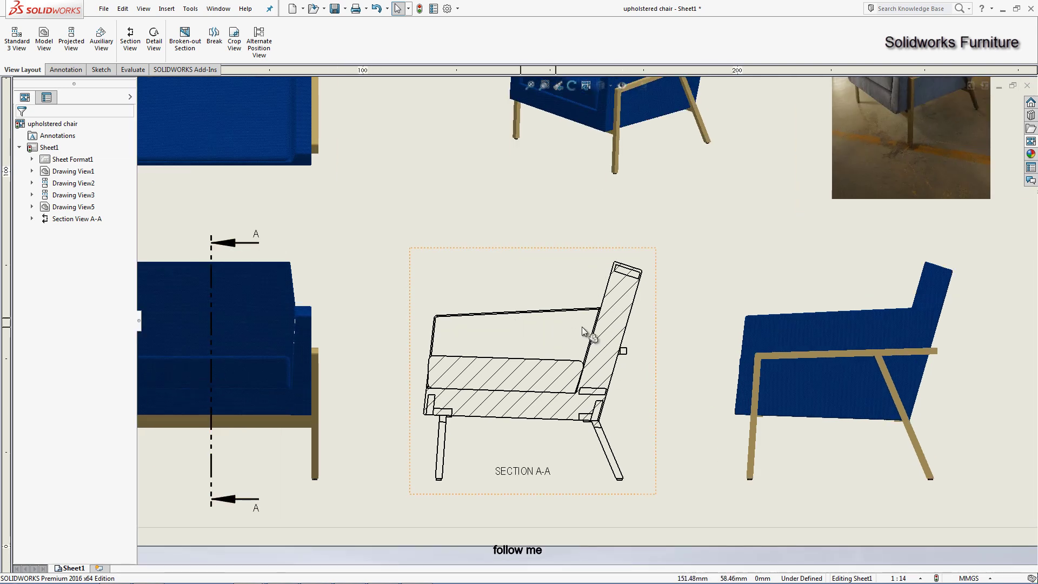
{"action": "scroll", "coordinate": [615, 401], "scroll_direction": "up", "scroll_amount": 2}
{"action": "scroll", "coordinate": [595, 391], "scroll_direction": "up", "scroll_amount": 1}
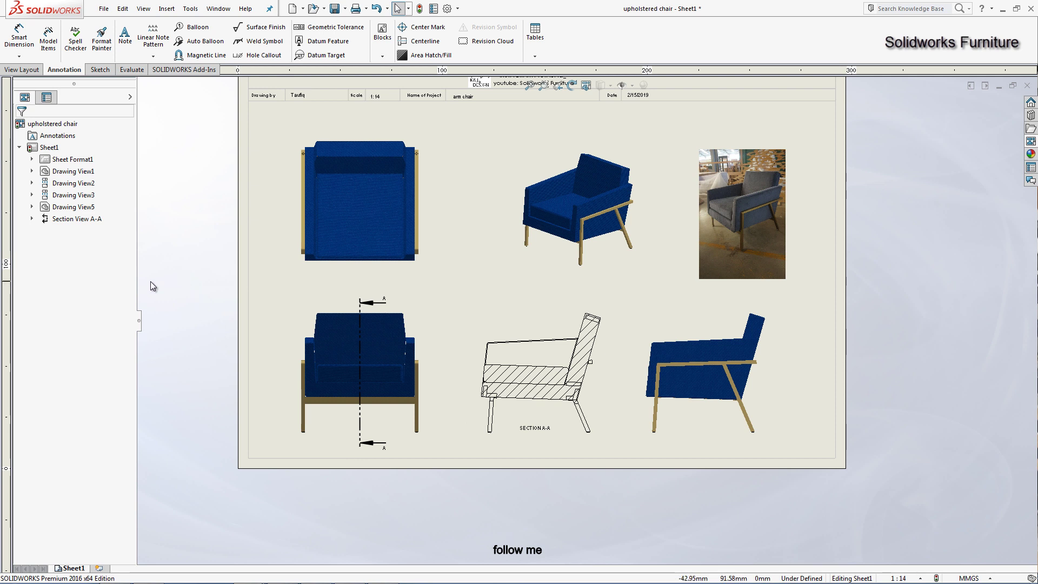
Step: Show hidden lines in Section View A-A, accept it, and start a note
{"action": "left_click", "coordinate": [484, 313]}
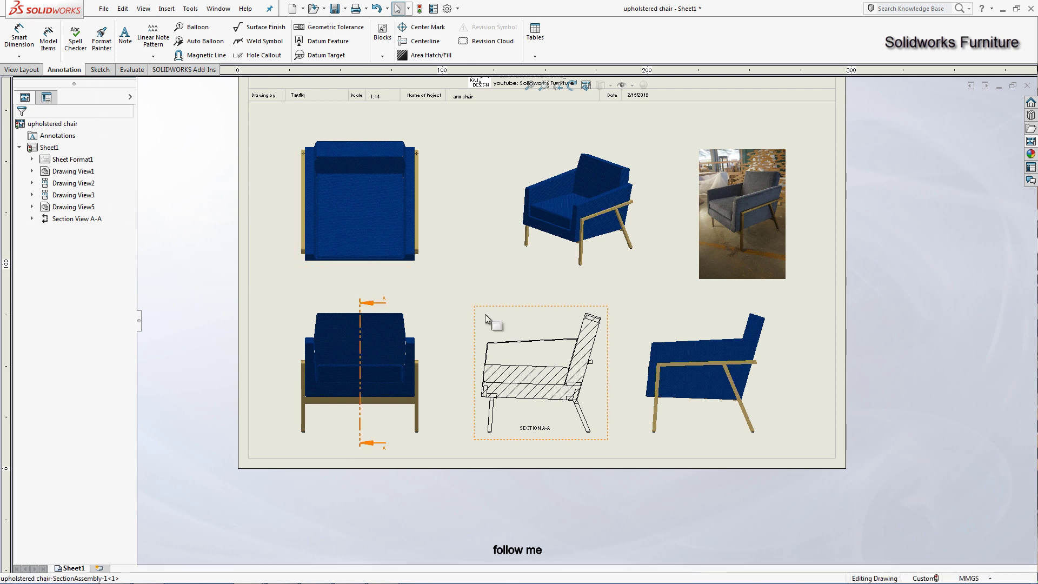
{"action": "left_click", "coordinate": [51, 523]}
{"action": "scroll", "coordinate": [570, 376], "scroll_direction": "down", "scroll_amount": 2}
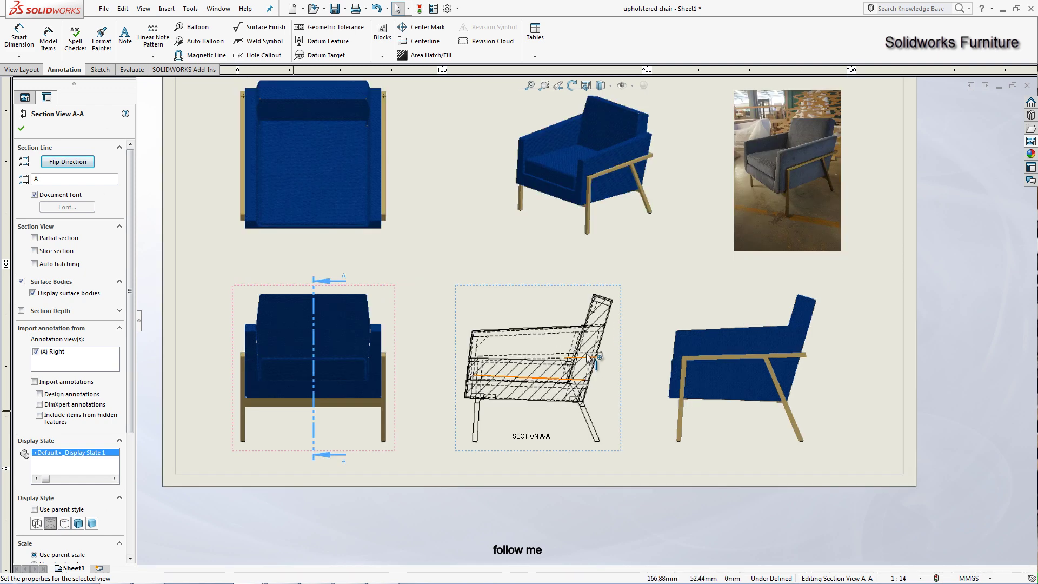
{"action": "scroll", "coordinate": [570, 376], "scroll_direction": "down", "scroll_amount": 2}
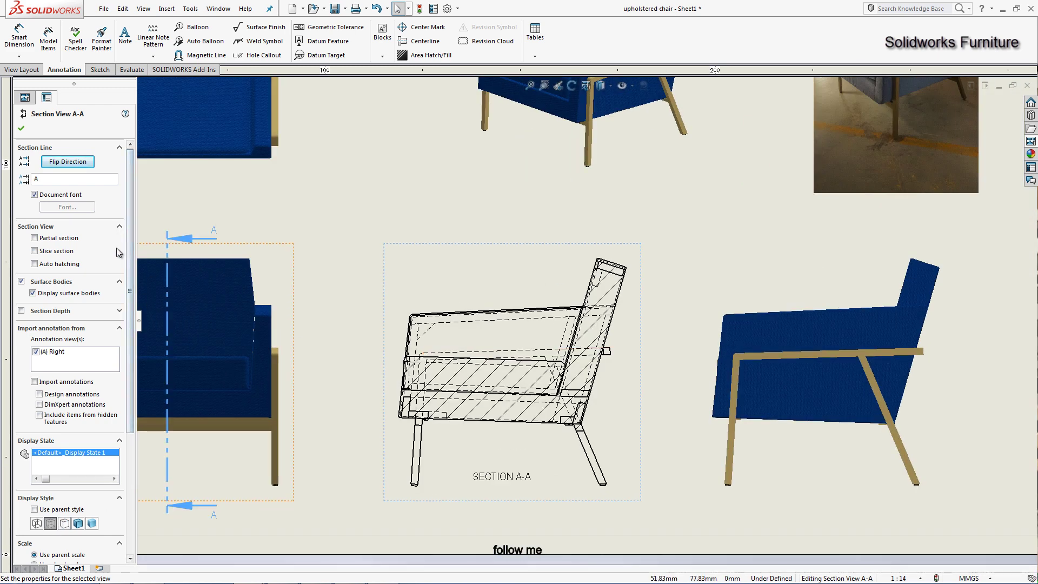
{"action": "scroll", "coordinate": [70, 534], "scroll_direction": "down", "scroll_amount": 2}
{"action": "scroll", "coordinate": [59, 538], "scroll_direction": "down", "scroll_amount": 3}
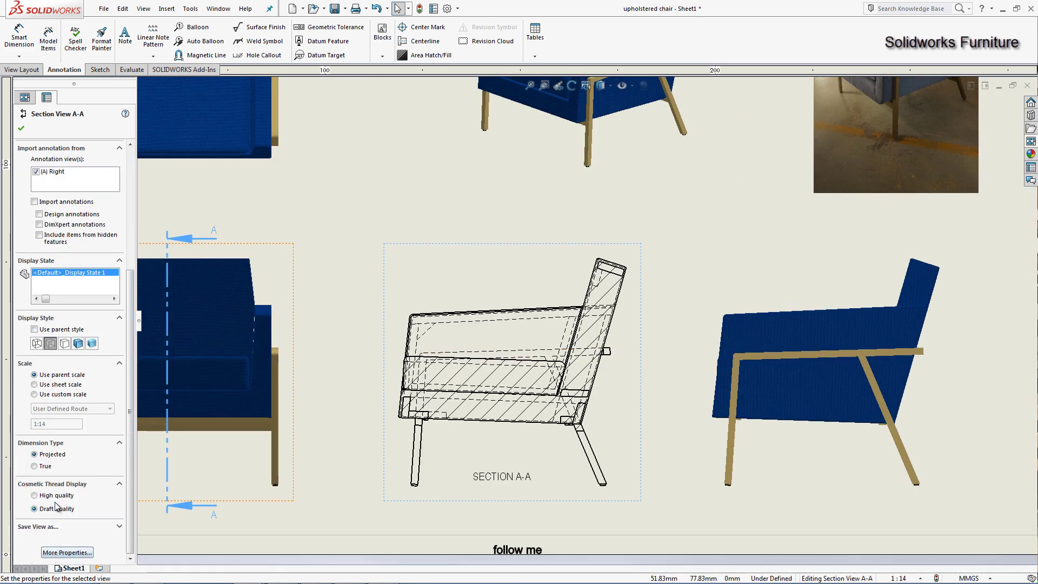
{"action": "left_click", "coordinate": [22, 129]}
{"action": "left_click", "coordinate": [125, 34]}
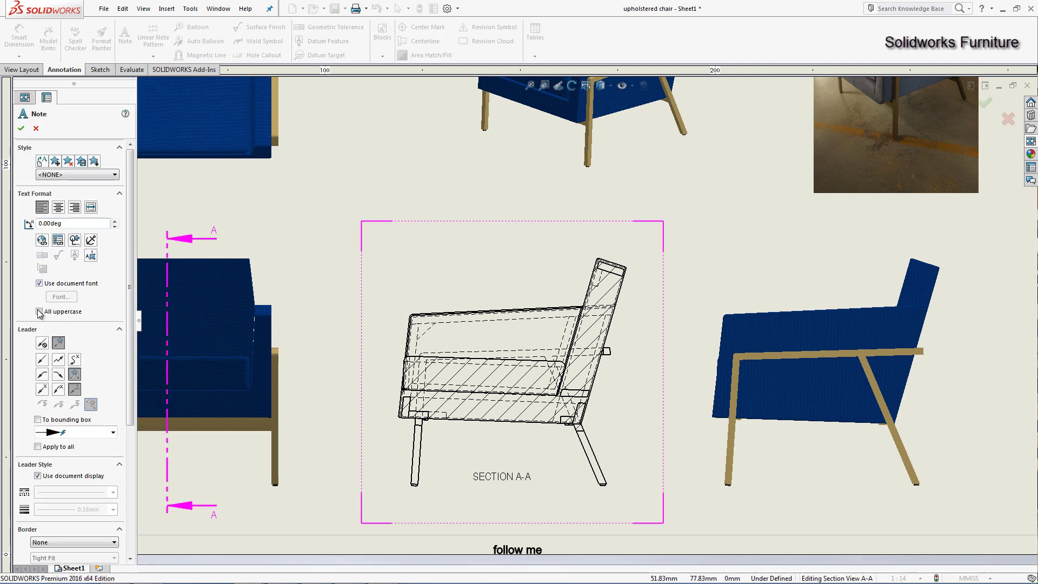
Step: Add 'Top View' and 'Front View' note labels beneath the top and front views
{"action": "scroll", "coordinate": [342, 236], "scroll_direction": "down", "scroll_amount": 3}
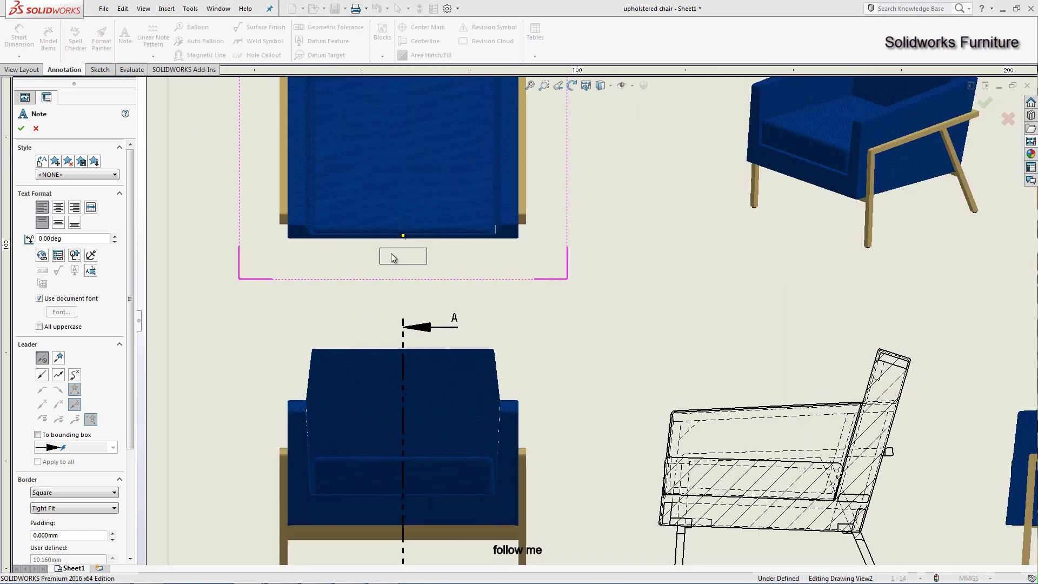
{"action": "left_click", "coordinate": [390, 260]}
{"action": "type", "text": "Top View"}
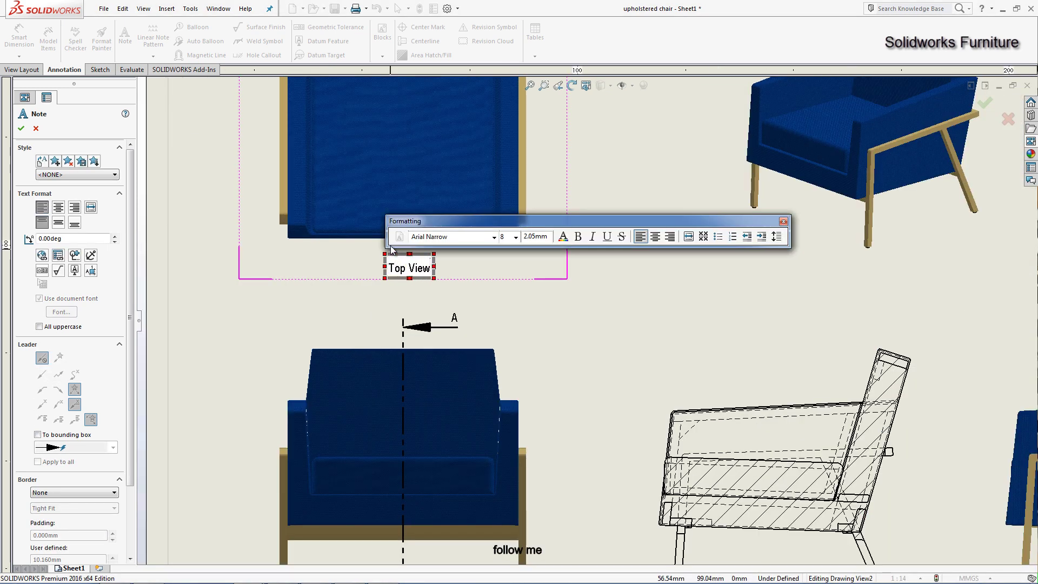
{"action": "left_click", "coordinate": [550, 337]}
{"action": "scroll", "coordinate": [550, 338], "scroll_direction": "up", "scroll_amount": 1}
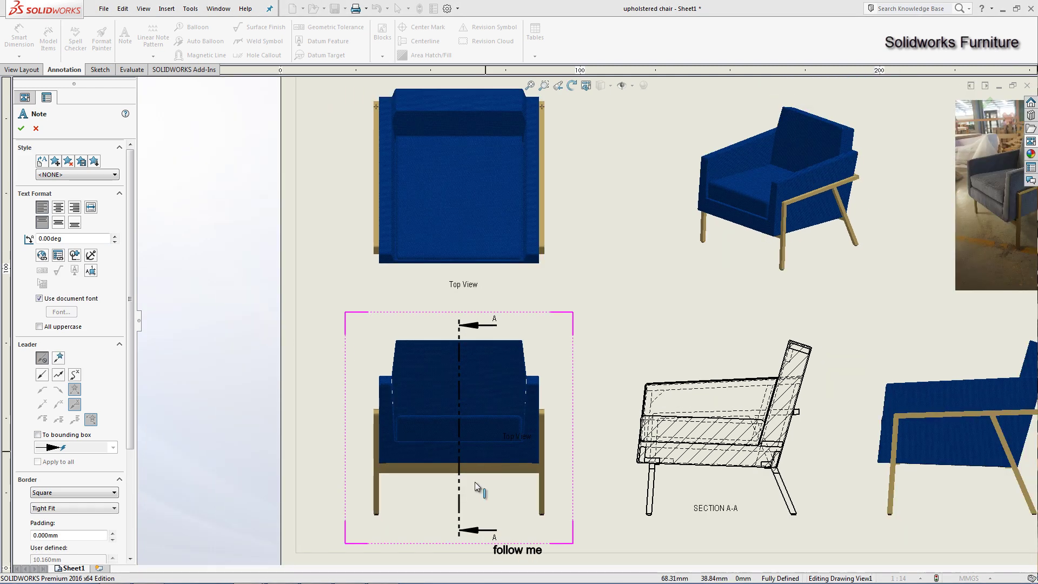
{"action": "scroll", "coordinate": [456, 488], "scroll_direction": "down", "scroll_amount": 3}
{"action": "left_click", "coordinate": [408, 443]}
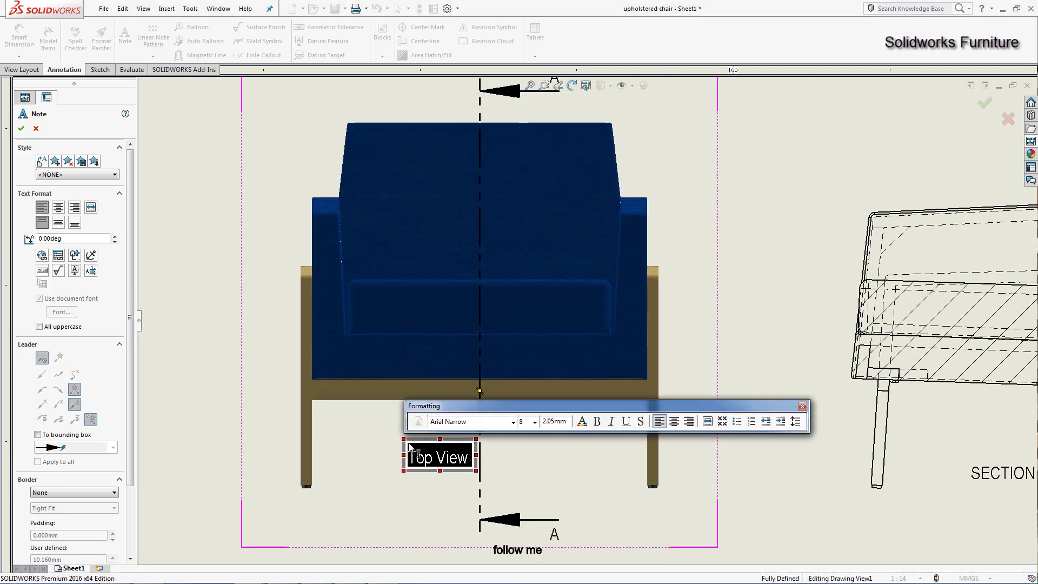
{"action": "type", "text": "Front"}
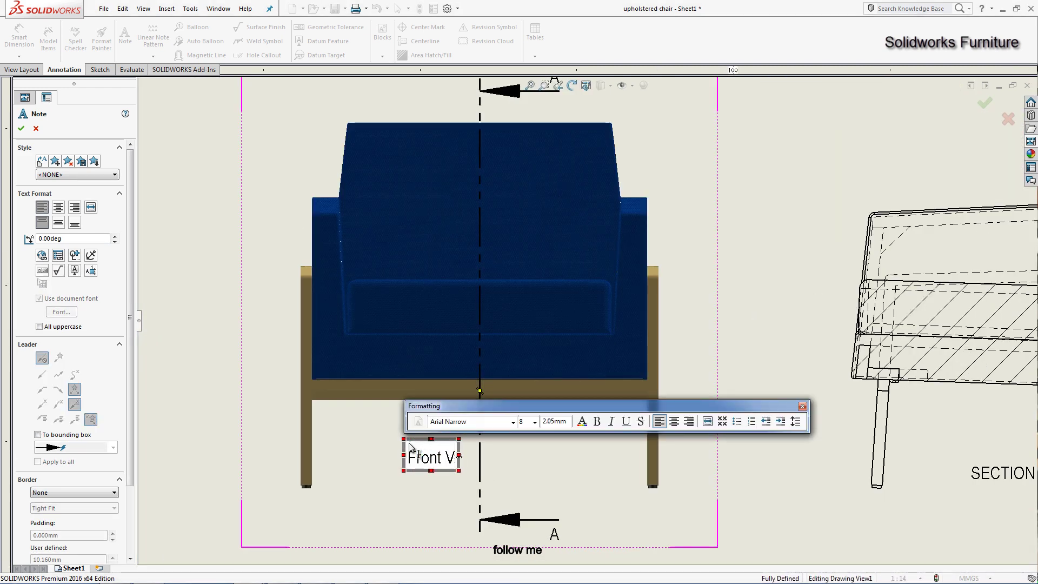
{"action": "left_click", "coordinate": [588, 449]}
Step: Add a 'Side view' note label beneath the side view
{"action": "scroll", "coordinate": [589, 449], "scroll_direction": "up", "scroll_amount": 2}
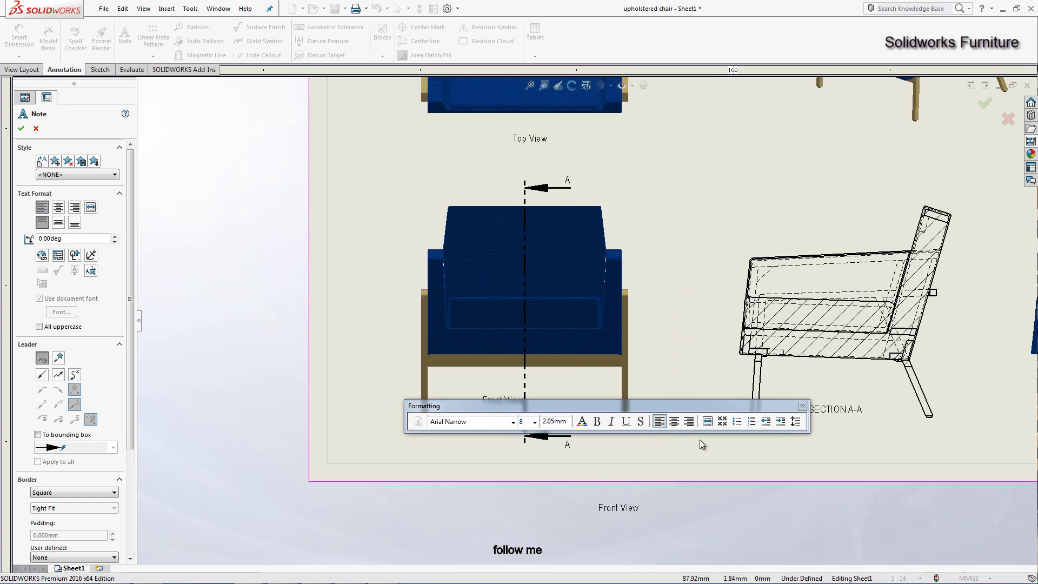
{"action": "scroll", "coordinate": [699, 439], "scroll_direction": "down", "scroll_amount": 2}
{"action": "scroll", "coordinate": [891, 379], "scroll_direction": "up", "scroll_amount": 1}
{"action": "scroll", "coordinate": [946, 368], "scroll_direction": "down", "scroll_amount": 2}
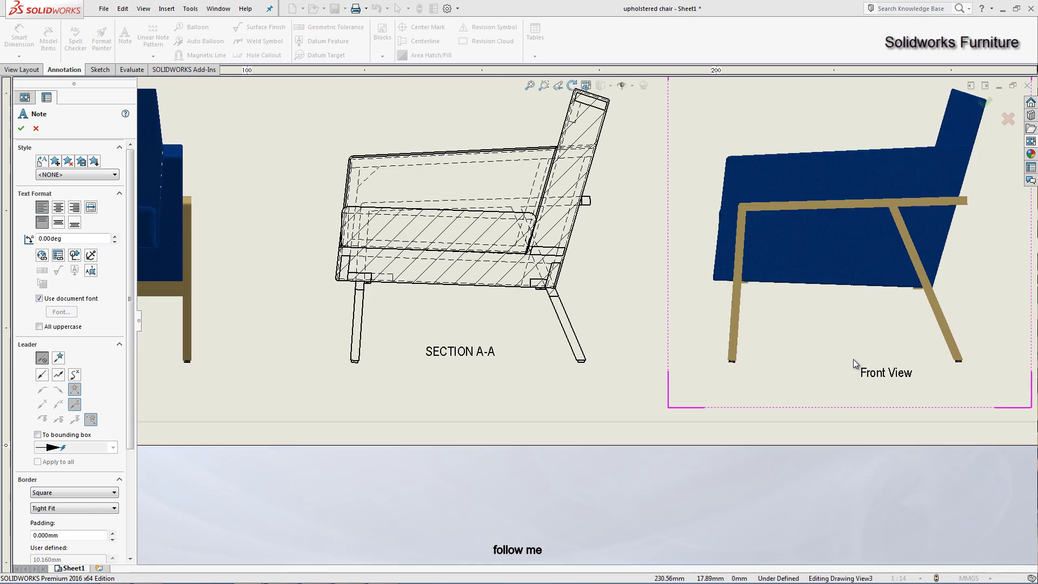
{"action": "left_click", "coordinate": [798, 329]}
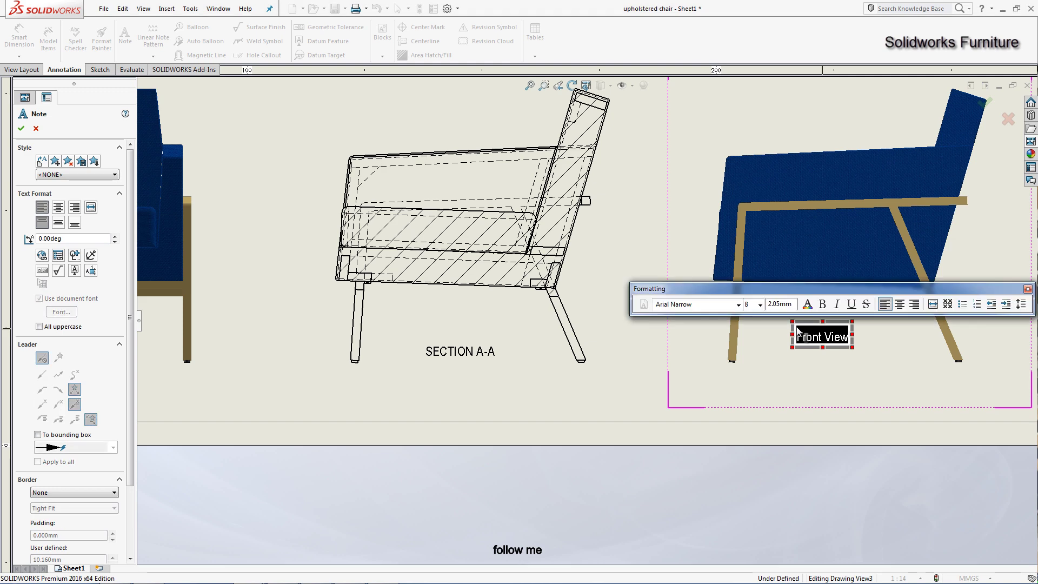
{"action": "type", "text": "Side view"}
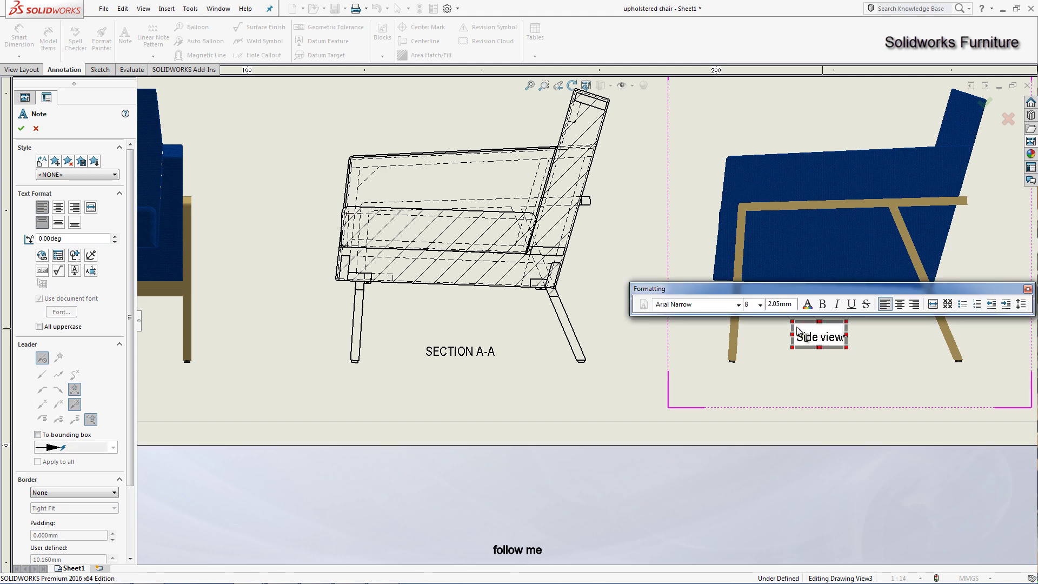
{"action": "left_click", "coordinate": [647, 429]}
Step: Label the 3D chair view '3D Design' and the concept photo 'Concept Image'
{"action": "scroll", "coordinate": [621, 427], "scroll_direction": "up", "scroll_amount": 3}
{"action": "scroll", "coordinate": [608, 176], "scroll_direction": "down", "scroll_amount": 2}
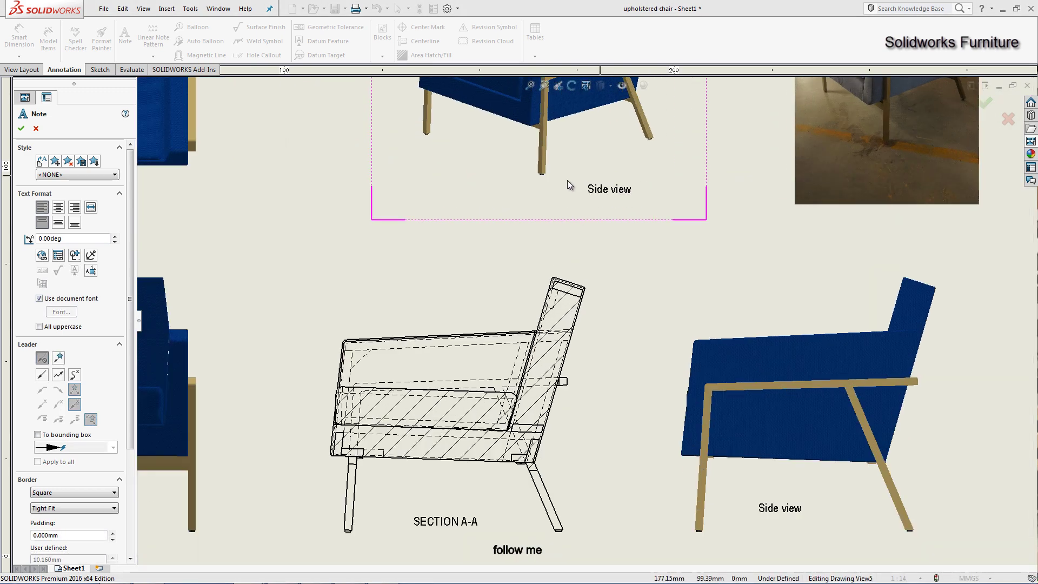
{"action": "scroll", "coordinate": [567, 180], "scroll_direction": "down", "scroll_amount": 2}
{"action": "double_click", "coordinate": [487, 196]}
{"action": "type", "text": "3D Desig"}
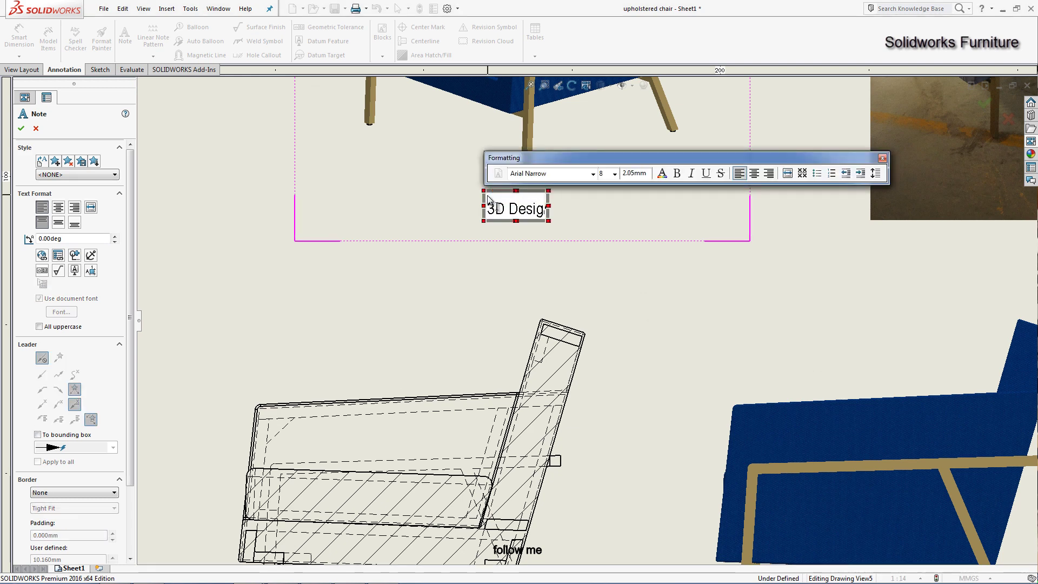
{"action": "left_click", "coordinate": [745, 281]}
{"action": "scroll", "coordinate": [766, 294], "scroll_direction": "up", "scroll_amount": 2}
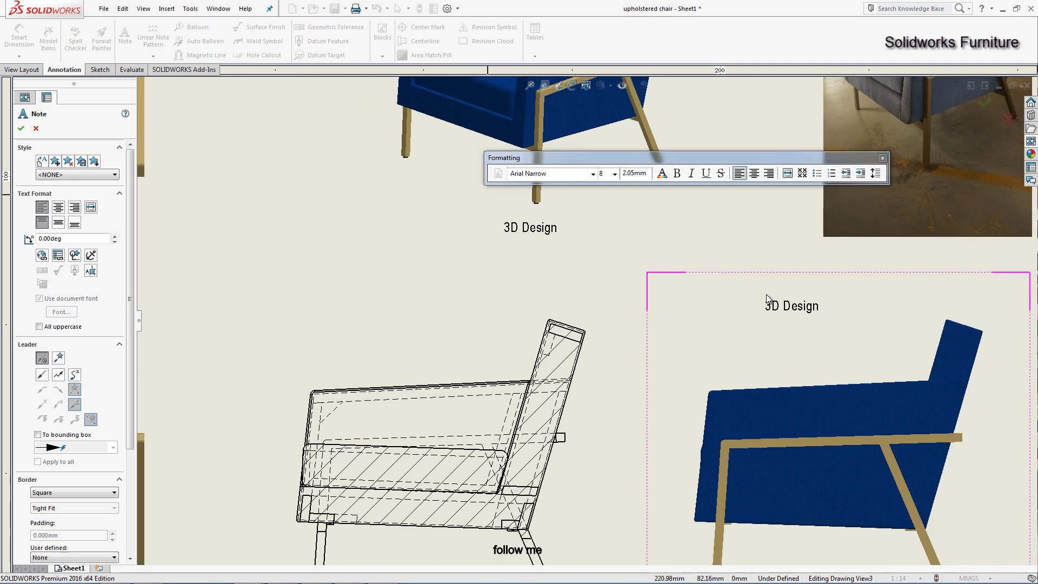
{"action": "scroll", "coordinate": [767, 294], "scroll_direction": "down", "scroll_amount": 3}
{"action": "double_click", "coordinate": [830, 261]}
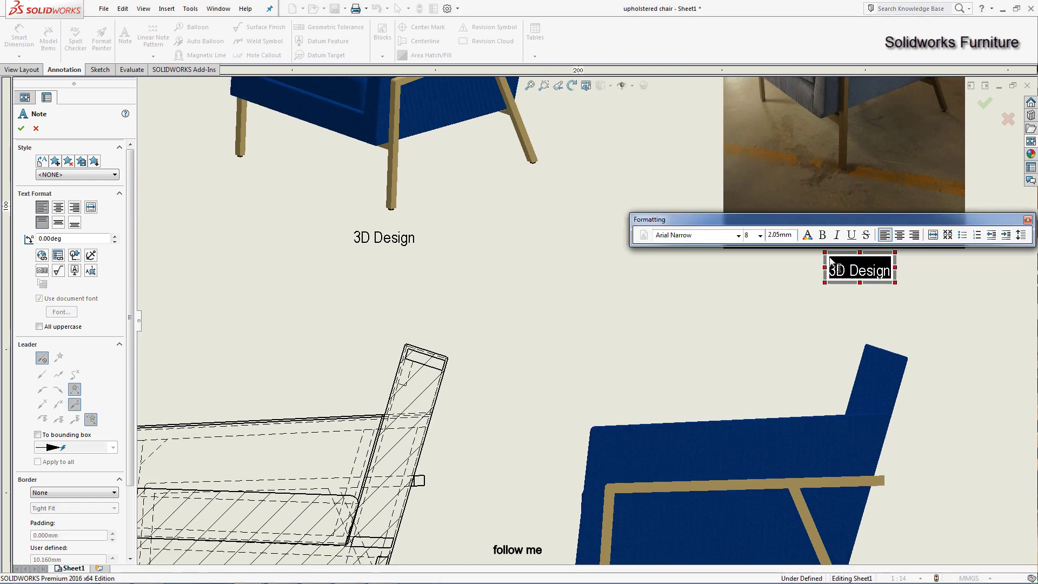
{"action": "type", "text": "Concept"}
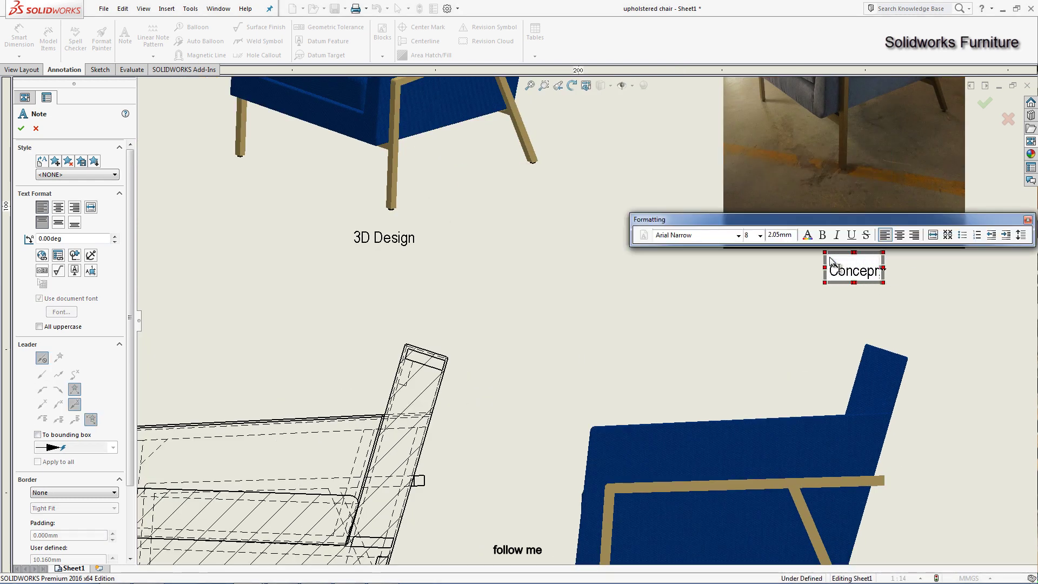
{"action": "type", "text": " Image"}
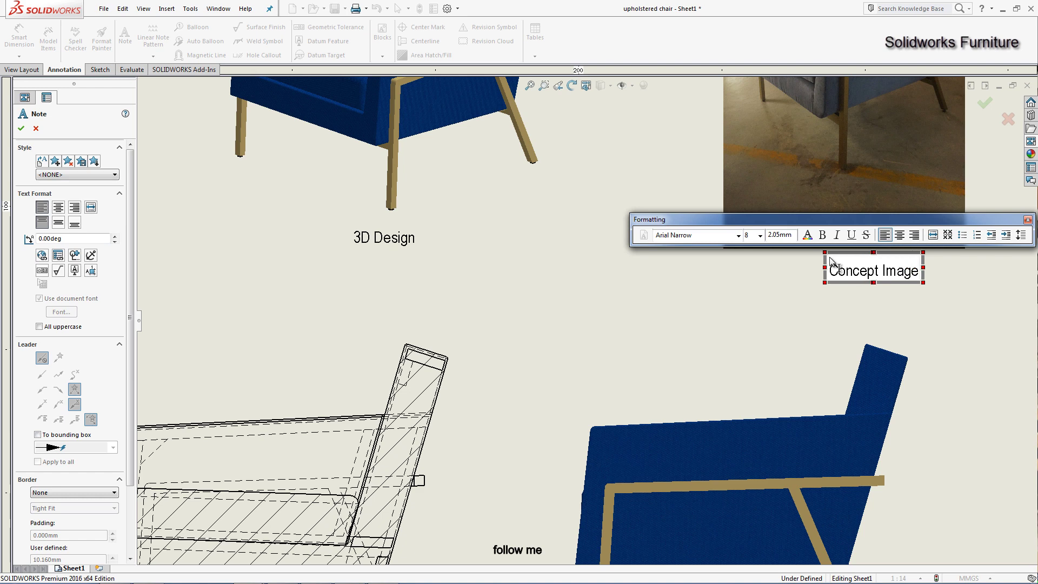
{"action": "left_click", "coordinate": [790, 294]}
Step: End note placement and nudge the Front View label slightly left
{"action": "key", "text": "f"}
{"action": "key", "text": "Escape"}
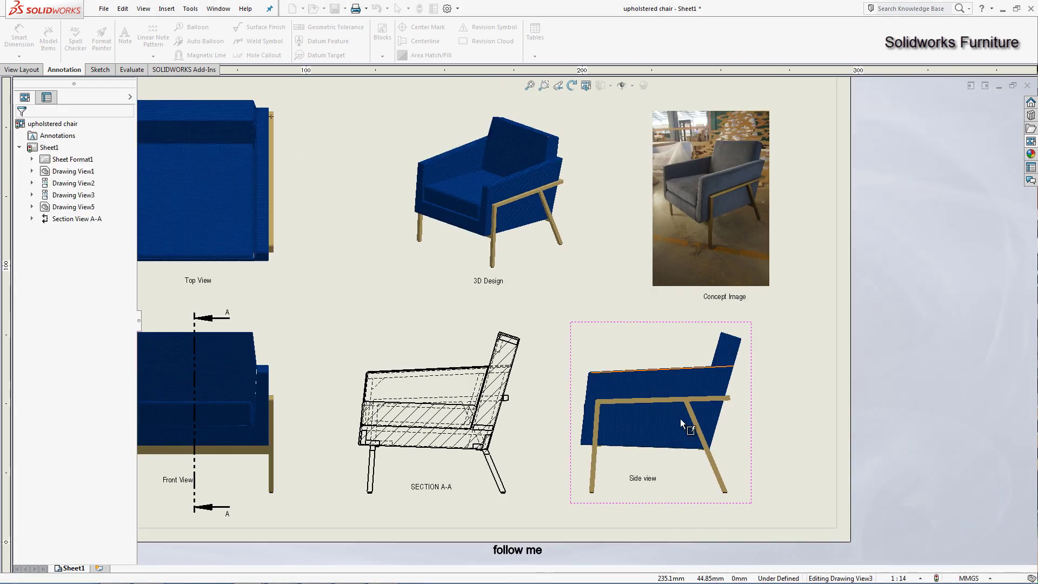
{"action": "scroll", "coordinate": [353, 431], "scroll_direction": "down", "scroll_amount": 2}
{"action": "left_click_drag", "start_coordinate": [365, 417], "coordinate": [356, 414]}
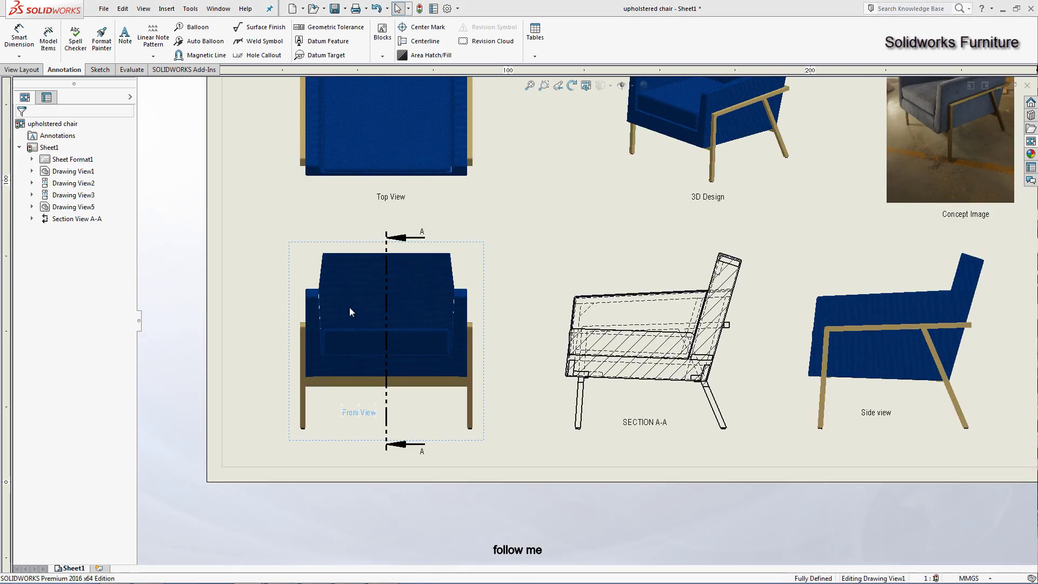
Step: Dimension the front view's 800 overall width between the two leg bottoms
{"action": "scroll", "coordinate": [710, 272], "scroll_direction": "up", "scroll_amount": 1}
{"action": "scroll", "coordinate": [725, 259], "scroll_direction": "up", "scroll_amount": 1}
{"action": "scroll", "coordinate": [827, 262], "scroll_direction": "up", "scroll_amount": 1}
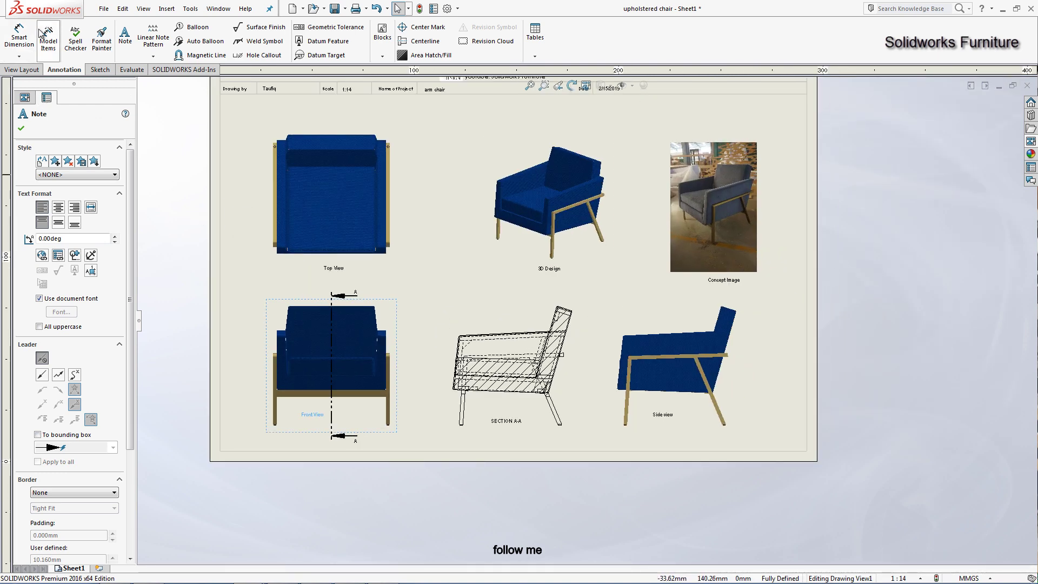
{"action": "left_click", "coordinate": [16, 41]}
{"action": "scroll", "coordinate": [347, 440], "scroll_direction": "down", "scroll_amount": 1}
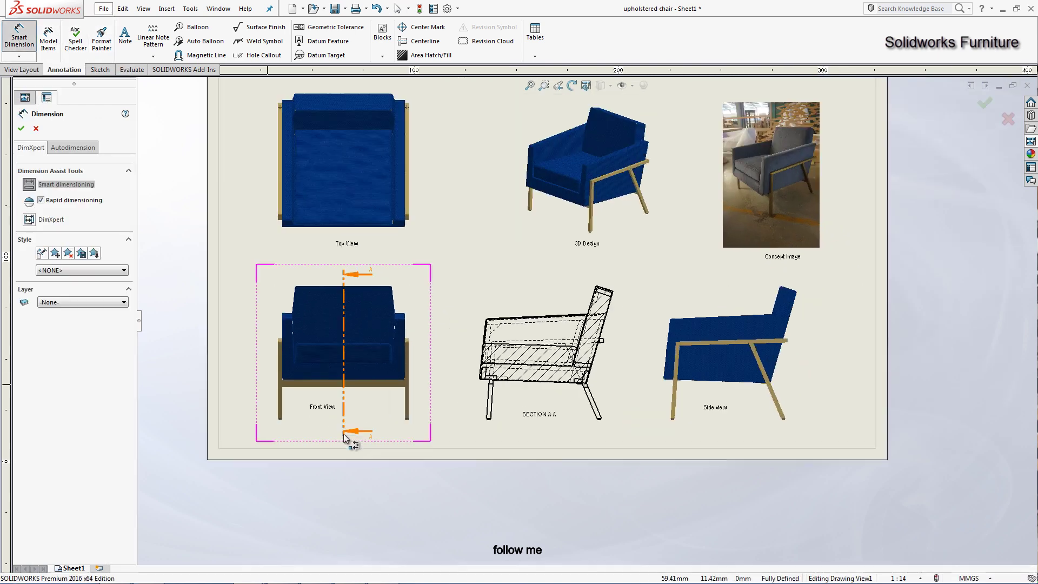
{"action": "scroll", "coordinate": [301, 398], "scroll_direction": "down", "scroll_amount": 2}
{"action": "scroll", "coordinate": [341, 337], "scroll_direction": "down", "scroll_amount": 1}
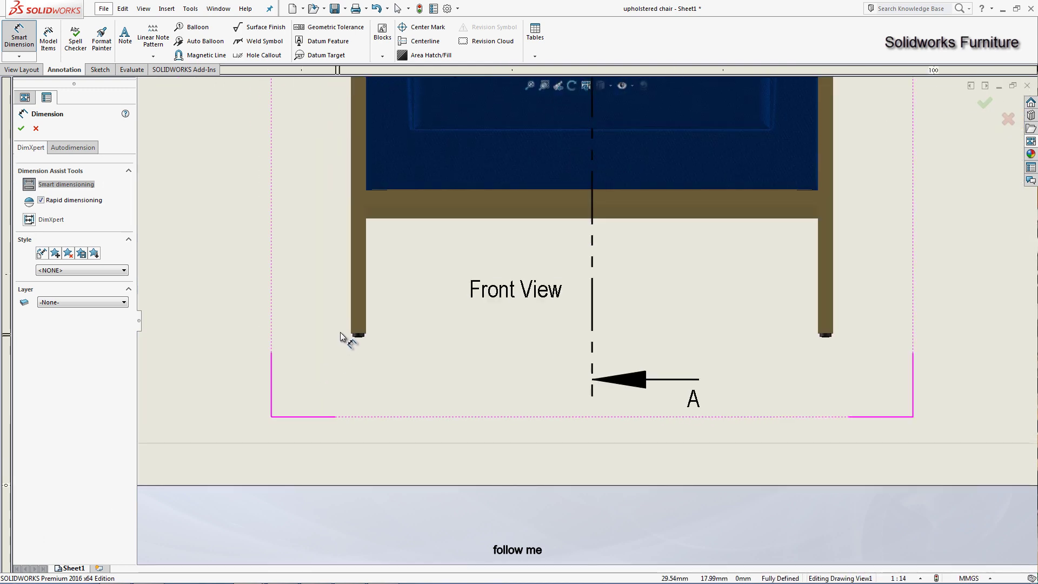
{"action": "left_click", "coordinate": [378, 334]}
{"action": "left_click", "coordinate": [832, 334]}
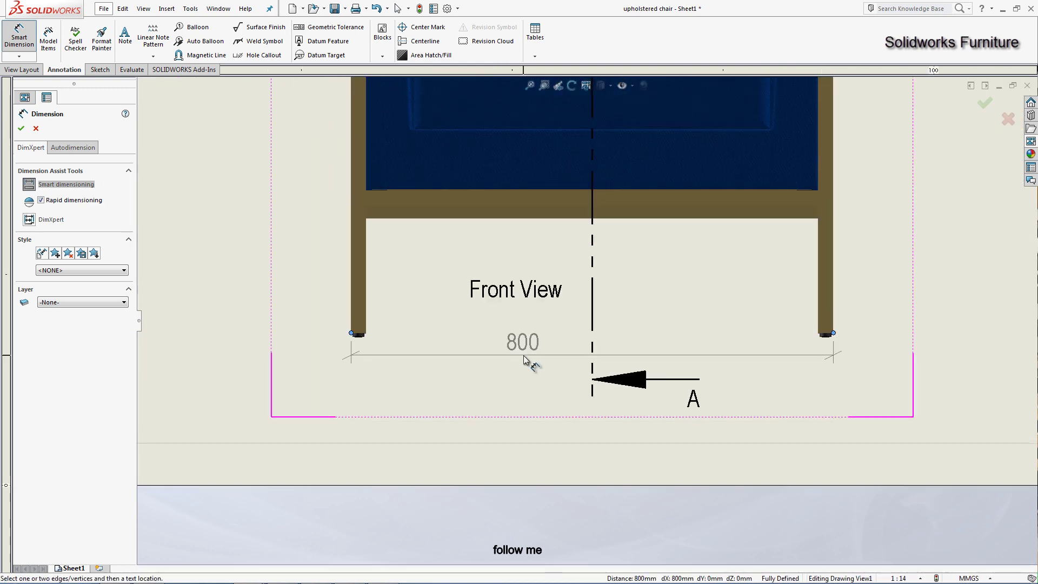
{"action": "left_click", "coordinate": [578, 361]}
Step: Place the front view's 817 overall height dimension
{"action": "scroll", "coordinate": [578, 361], "scroll_direction": "up", "scroll_amount": 3}
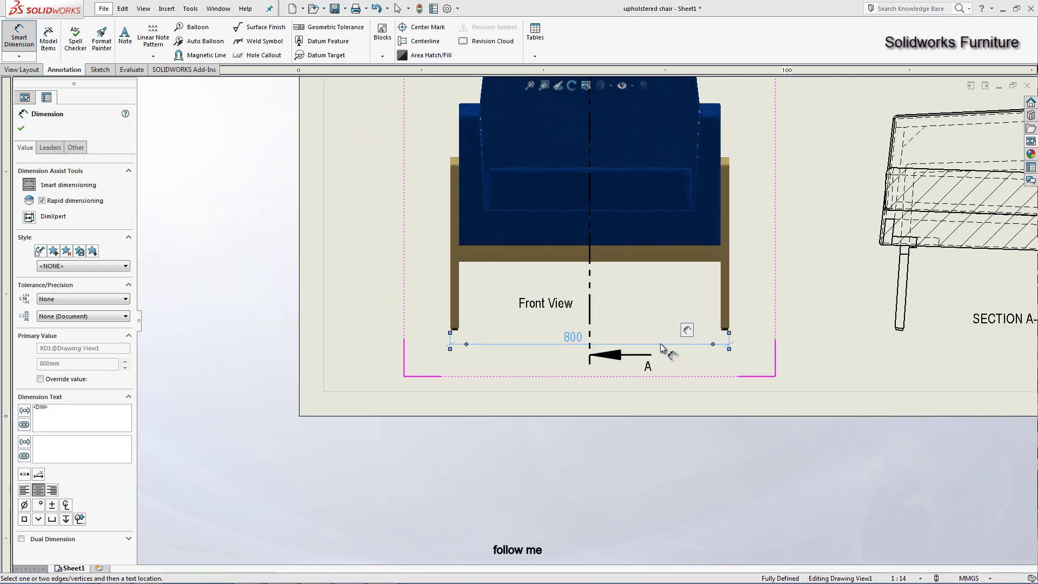
{"action": "scroll", "coordinate": [585, 227], "scroll_direction": "up", "scroll_amount": 1}
{"action": "scroll", "coordinate": [495, 200], "scroll_direction": "down", "scroll_amount": 3}
{"action": "scroll", "coordinate": [516, 235], "scroll_direction": "down", "scroll_amount": 2}
{"action": "scroll", "coordinate": [519, 243], "scroll_direction": "down", "scroll_amount": 3}
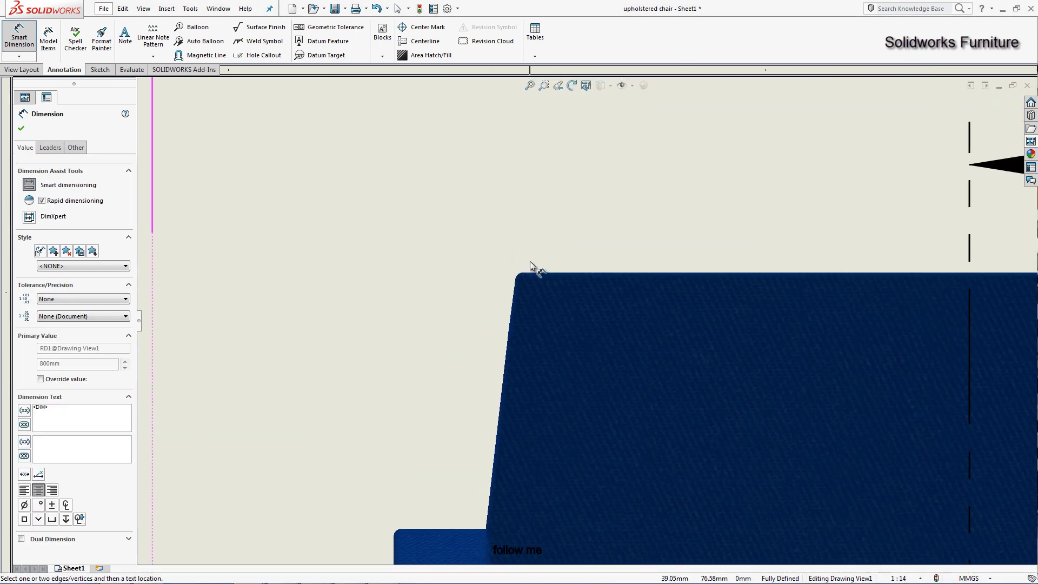
{"action": "scroll", "coordinate": [532, 351], "scroll_direction": "up", "scroll_amount": 3}
{"action": "scroll", "coordinate": [565, 515], "scroll_direction": "up", "scroll_amount": 3}
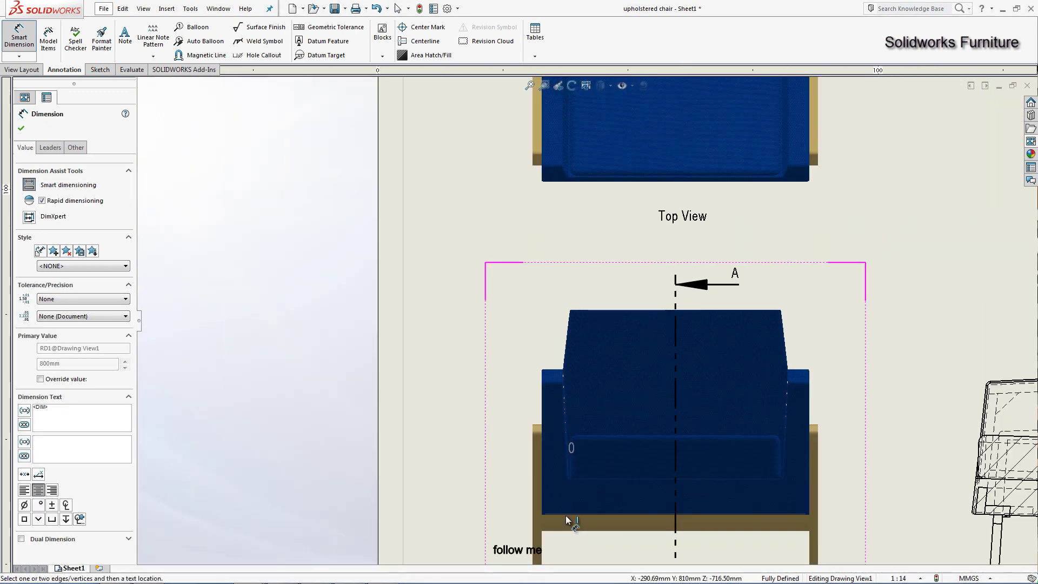
{"action": "scroll", "coordinate": [562, 516], "scroll_direction": "up", "scroll_amount": 1}
{"action": "scroll", "coordinate": [563, 427], "scroll_direction": "down", "scroll_amount": 3}
{"action": "scroll", "coordinate": [550, 419], "scroll_direction": "down", "scroll_amount": 2}
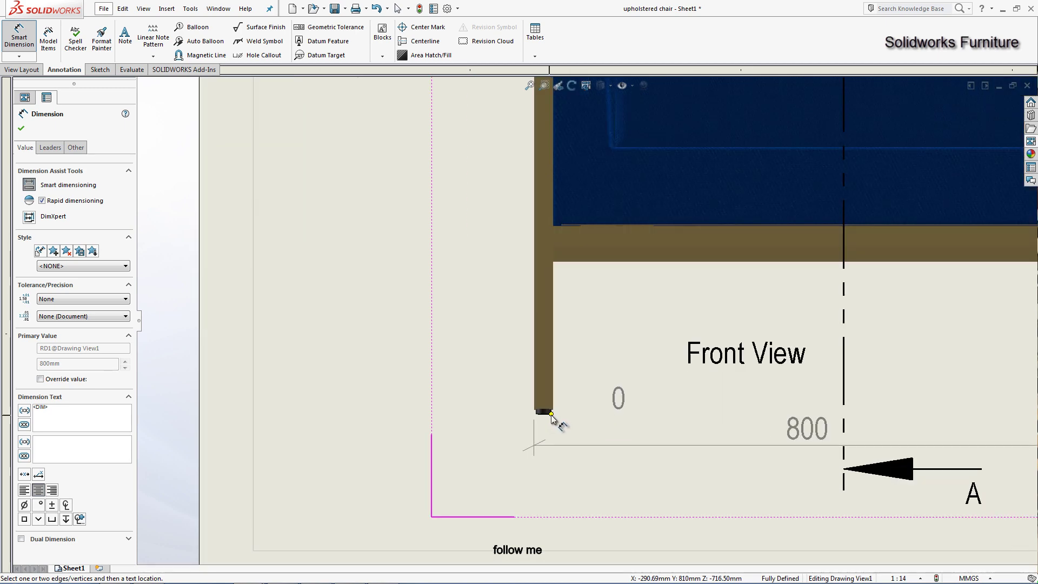
{"action": "scroll", "coordinate": [510, 320], "scroll_direction": "up", "scroll_amount": 3}
{"action": "scroll", "coordinate": [540, 254], "scroll_direction": "up", "scroll_amount": 2}
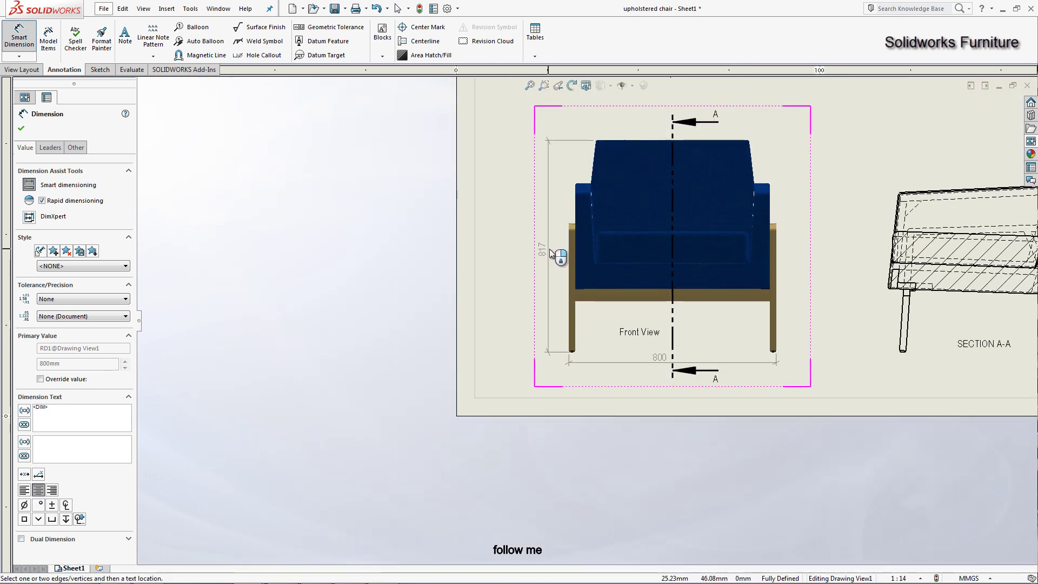
{"action": "left_click", "coordinate": [551, 249]}
{"action": "scroll", "coordinate": [560, 258], "scroll_direction": "up", "scroll_amount": 2}
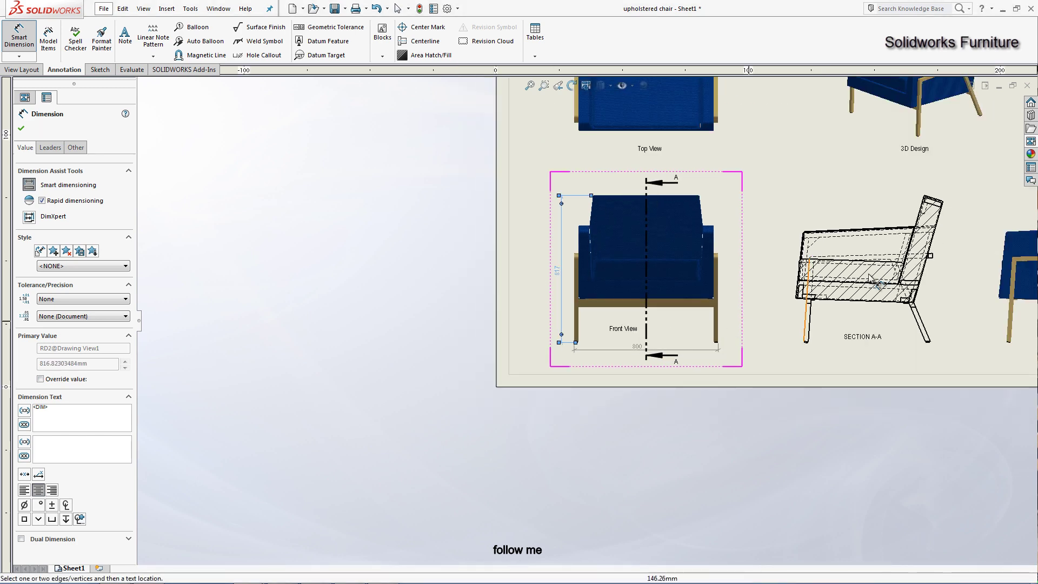
{"action": "scroll", "coordinate": [756, 184], "scroll_direction": "down", "scroll_amount": 3}
{"action": "scroll", "coordinate": [789, 174], "scroll_direction": "down", "scroll_amount": 3}
{"action": "scroll", "coordinate": [757, 192], "scroll_direction": "down", "scroll_amount": 2}
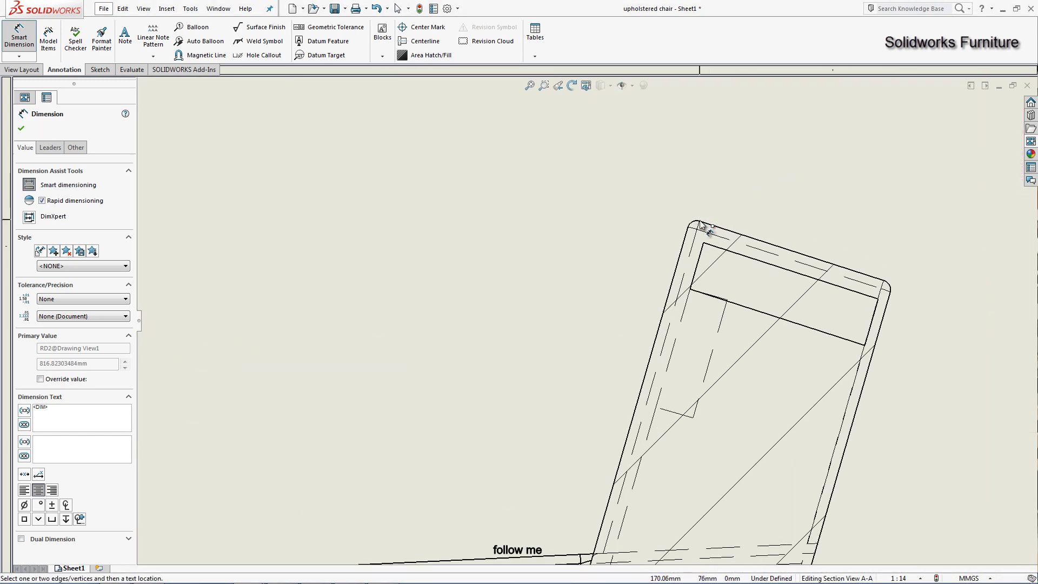
Step: Draw a horizontal centerline above Section A-A, tangent to the backrest's top corner
{"action": "key", "text": "Escape"}
{"action": "left_click", "coordinate": [96, 69]}
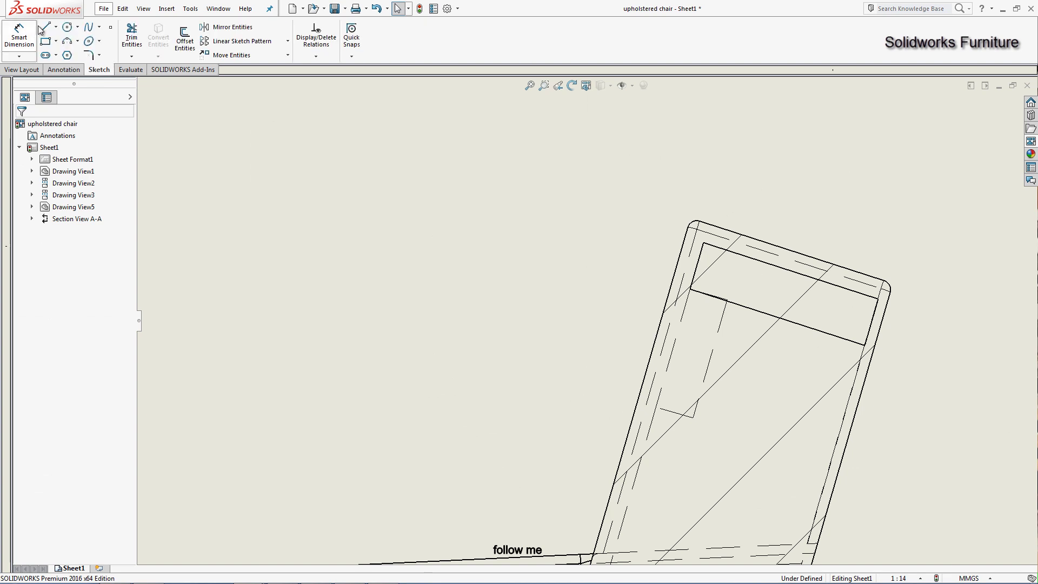
{"action": "left_click", "coordinate": [56, 27]}
{"action": "left_click", "coordinate": [71, 47]}
{"action": "left_click_drag", "start_coordinate": [617, 202], "coordinate": [837, 202]}
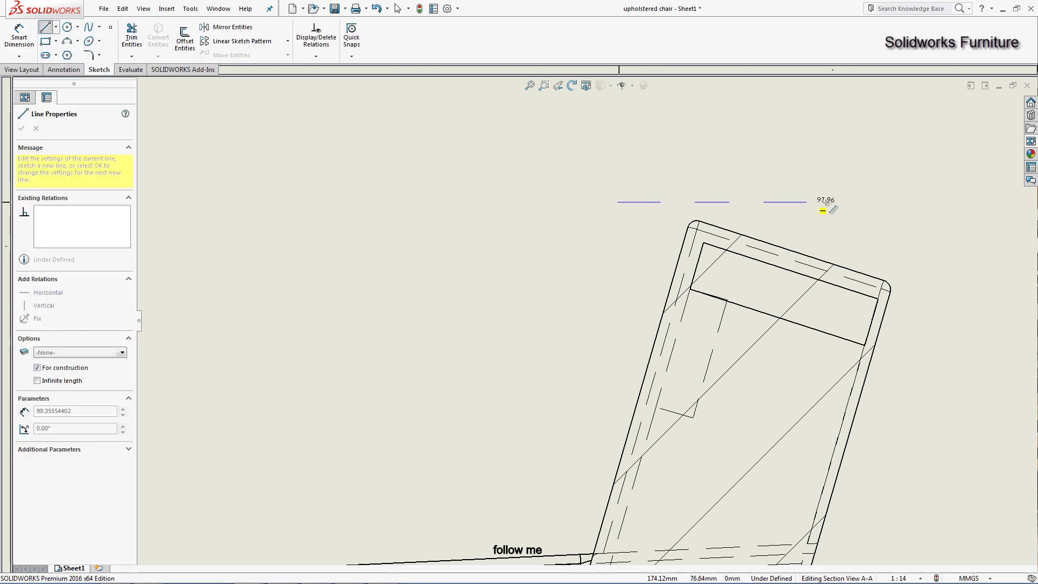
{"action": "key", "text": "Escape"}
{"action": "left_click", "coordinate": [659, 202]}
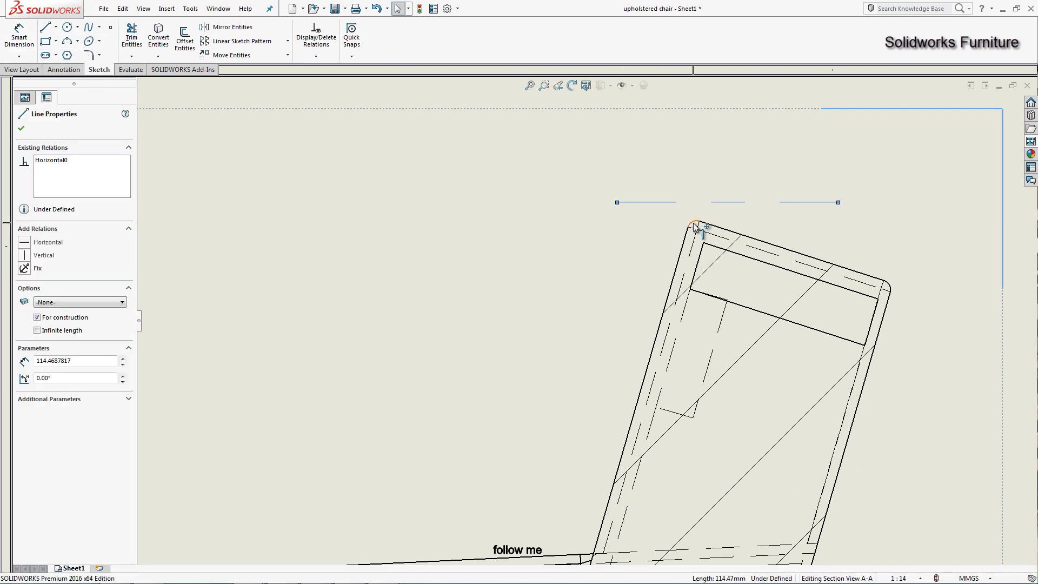
{"action": "left_click", "coordinate": [695, 223], "text": "ctrl"}
{"action": "left_click", "coordinate": [24, 302]}
Step: Start dimensioning from the centerline, cancelling an unwanted 5 mm dimension
{"action": "left_click", "coordinate": [19, 35]}
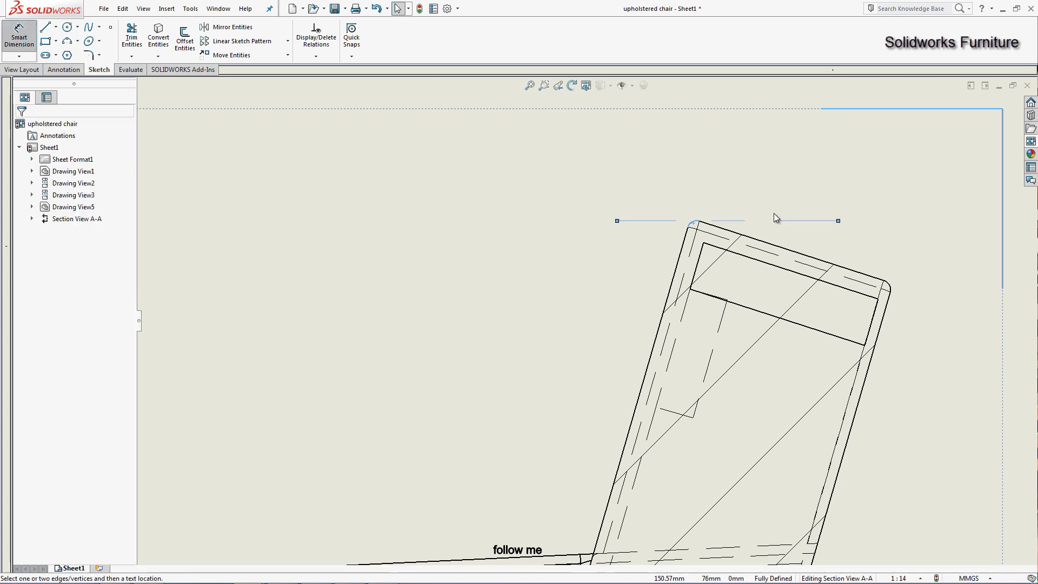
{"action": "left_click", "coordinate": [648, 219]}
{"action": "left_click", "coordinate": [713, 229]}
{"action": "scroll", "coordinate": [646, 265], "scroll_direction": "up", "scroll_amount": 2}
{"action": "key", "text": "Escape"}
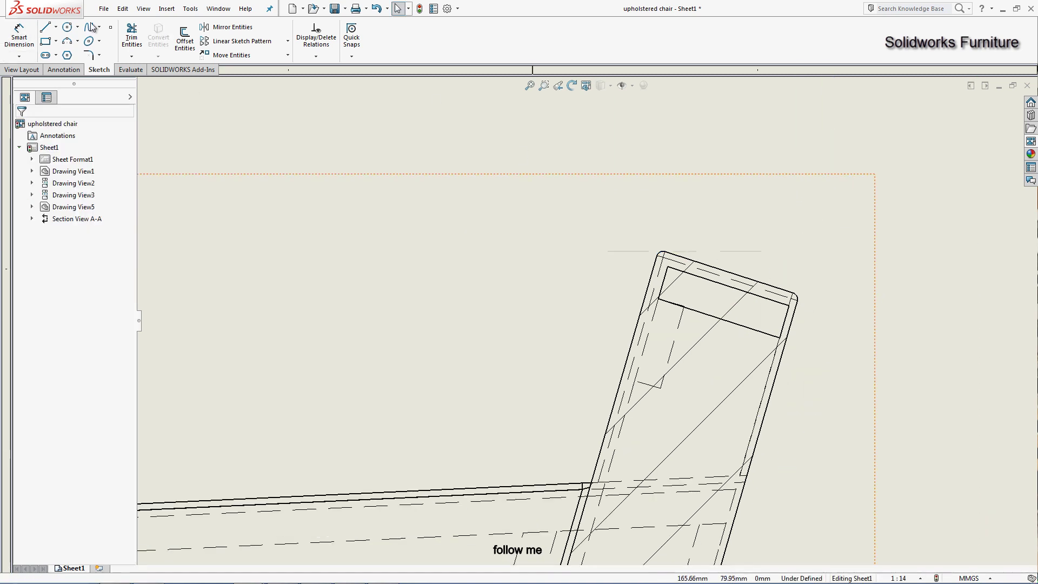
{"action": "scroll", "coordinate": [755, 263], "scroll_direction": "up", "scroll_amount": 5}
{"action": "scroll", "coordinate": [719, 233], "scroll_direction": "up", "scroll_amount": 2}
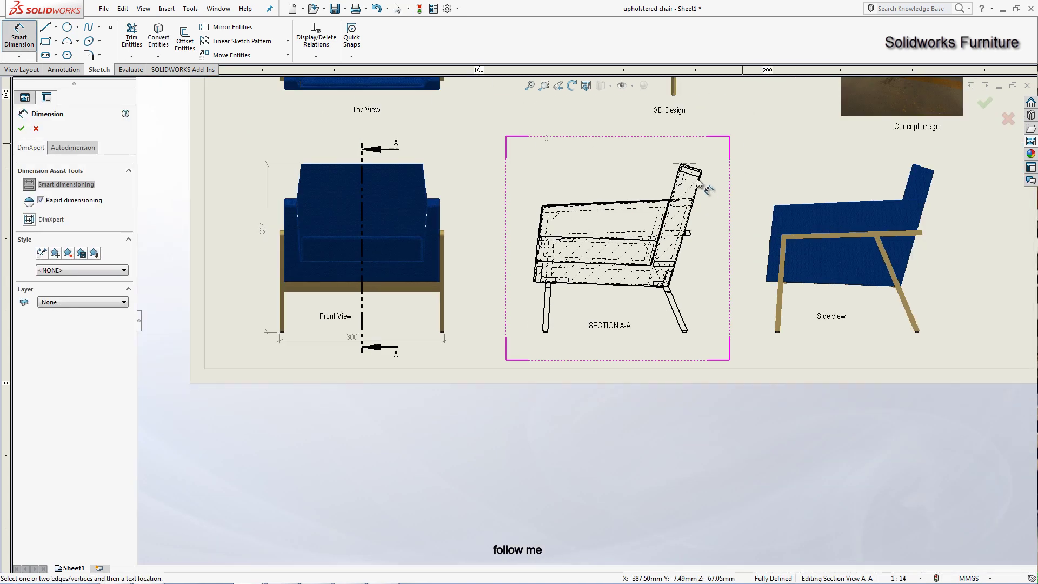
{"action": "scroll", "coordinate": [709, 222], "scroll_direction": "down", "scroll_amount": 2}
Step: Place the 817 height dimension beside Section A-A as a driven dimension
{"action": "left_click", "coordinate": [710, 222]}
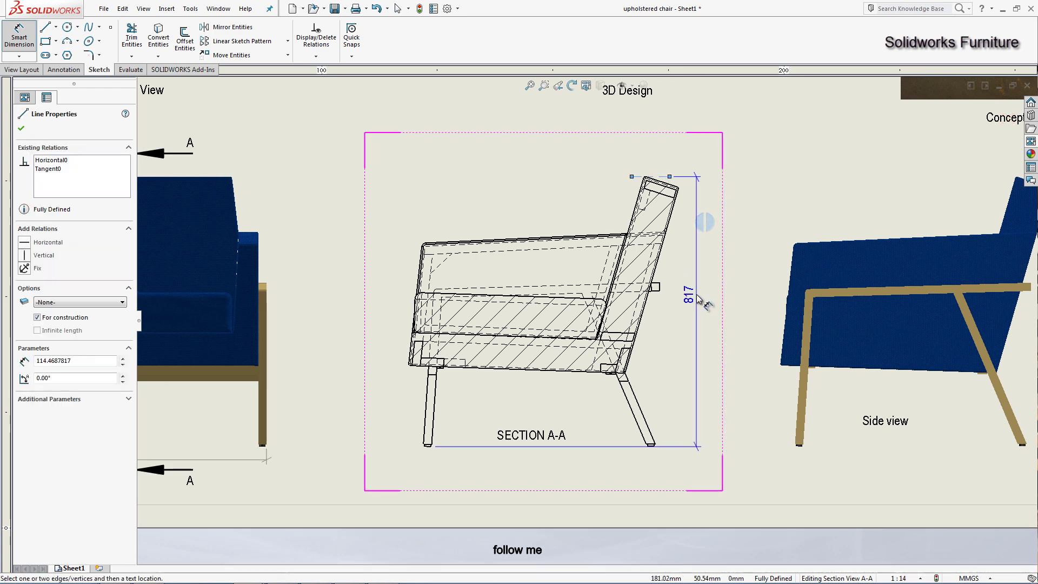
{"action": "left_click", "coordinate": [696, 294]}
{"action": "left_click", "coordinate": [382, 306]}
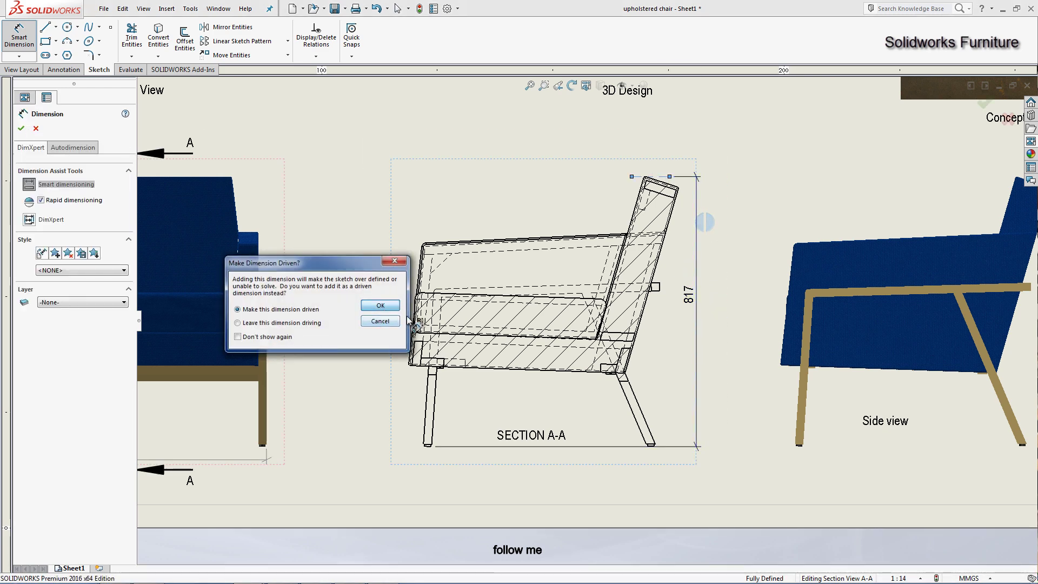
{"action": "scroll", "coordinate": [540, 324], "scroll_direction": "up", "scroll_amount": 3}
{"action": "scroll", "coordinate": [456, 352], "scroll_direction": "down", "scroll_amount": 3}
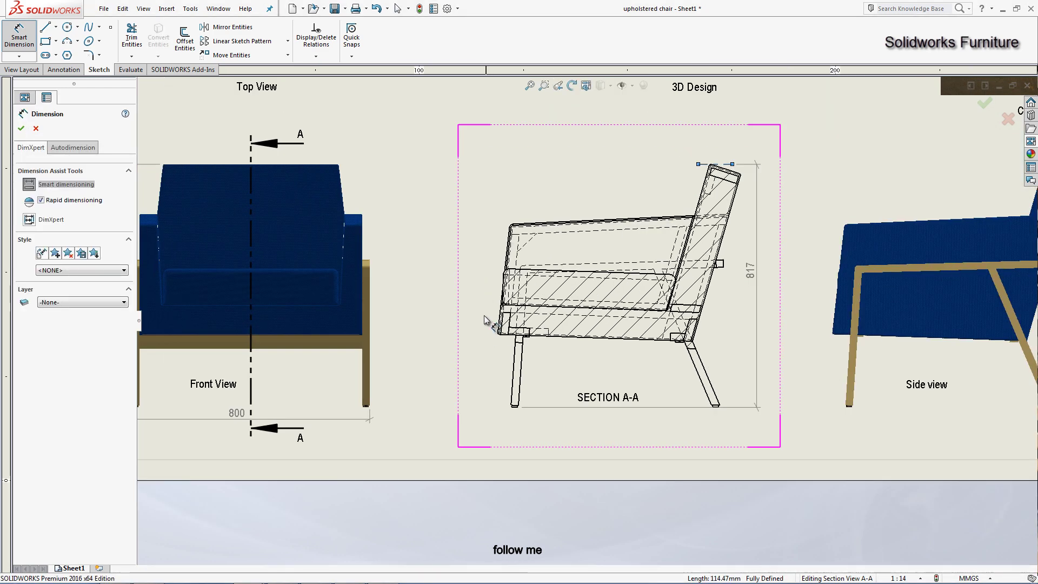
{"action": "left_click", "coordinate": [30, 37]}
{"action": "left_click", "coordinate": [22, 36]}
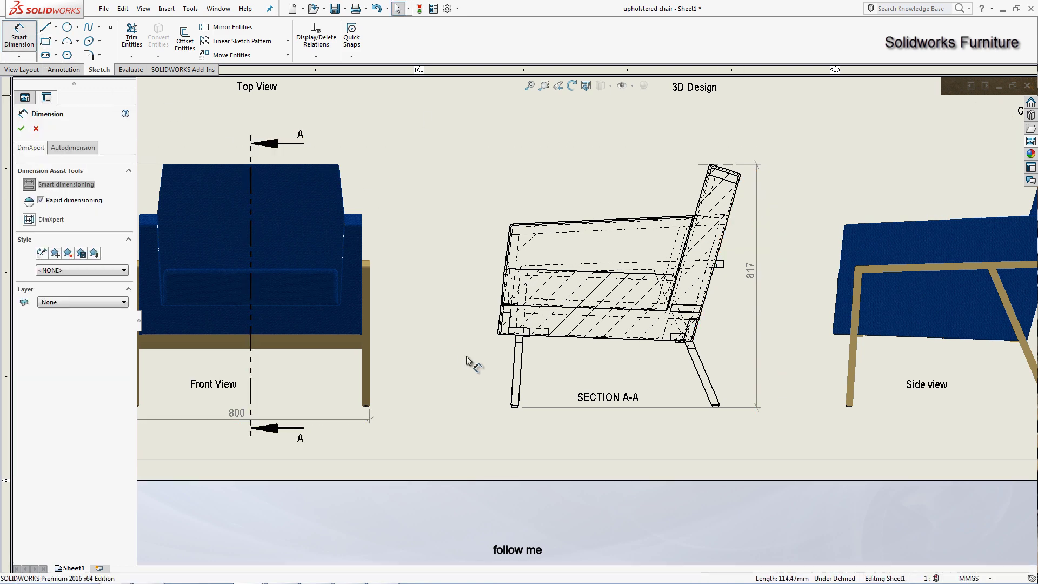
{"action": "scroll", "coordinate": [467, 360], "scroll_direction": "down", "scroll_amount": 5}
{"action": "scroll", "coordinate": [533, 338], "scroll_direction": "down", "scroll_amount": 3}
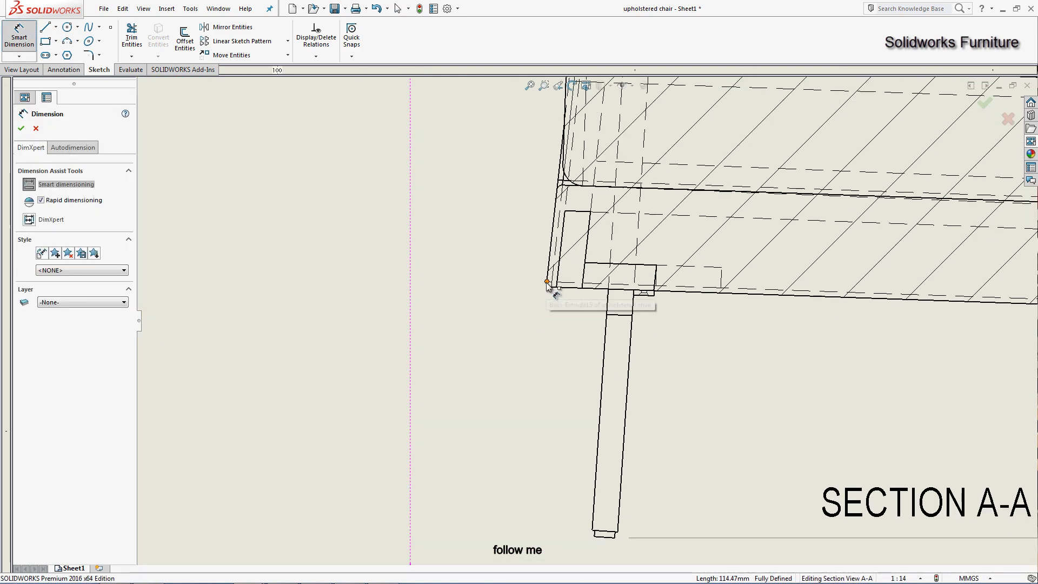
Step: Draw a vertical centerline at the seat front, tangent to its rounded edge
{"action": "scroll", "coordinate": [547, 285], "scroll_direction": "down", "scroll_amount": 2}
{"action": "left_click", "coordinate": [19, 37]}
{"action": "left_click", "coordinate": [55, 27]}
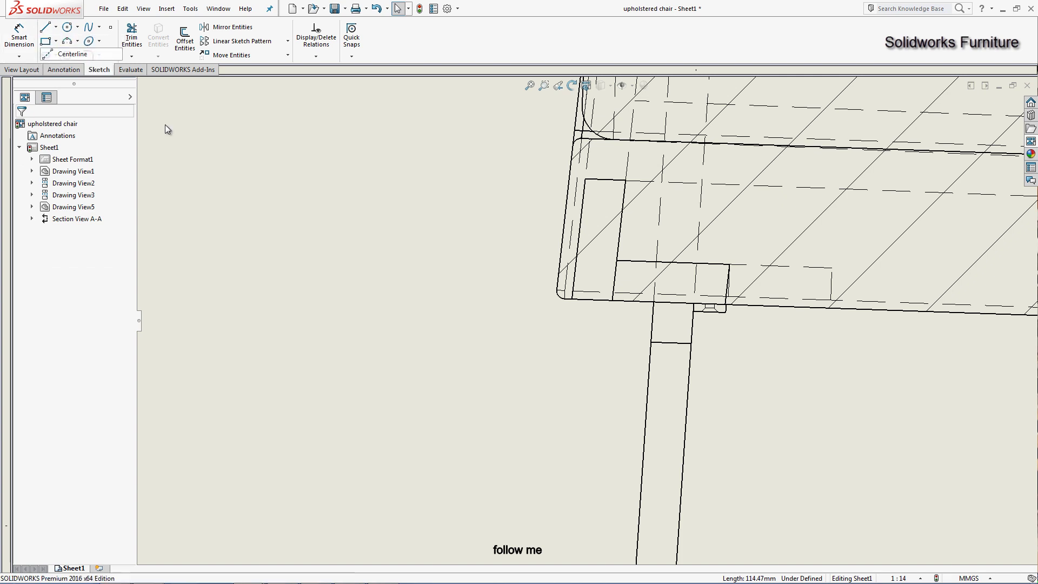
{"action": "left_click", "coordinate": [72, 54]}
{"action": "left_click", "coordinate": [548, 260]}
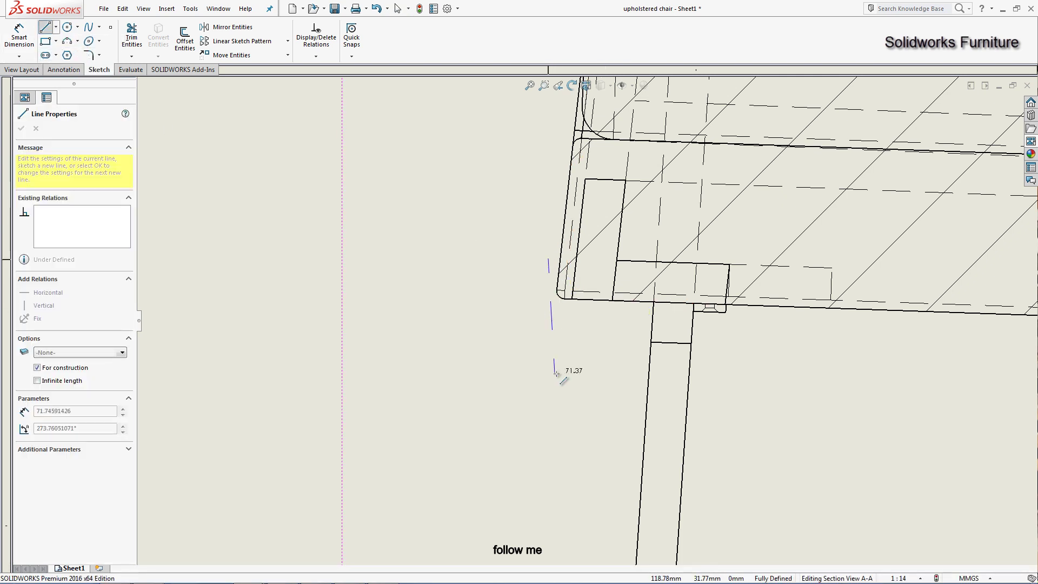
{"action": "left_click", "coordinate": [549, 376]}
{"action": "key", "text": "Escape"}
{"action": "scroll", "coordinate": [552, 326], "scroll_direction": "down", "scroll_amount": 2}
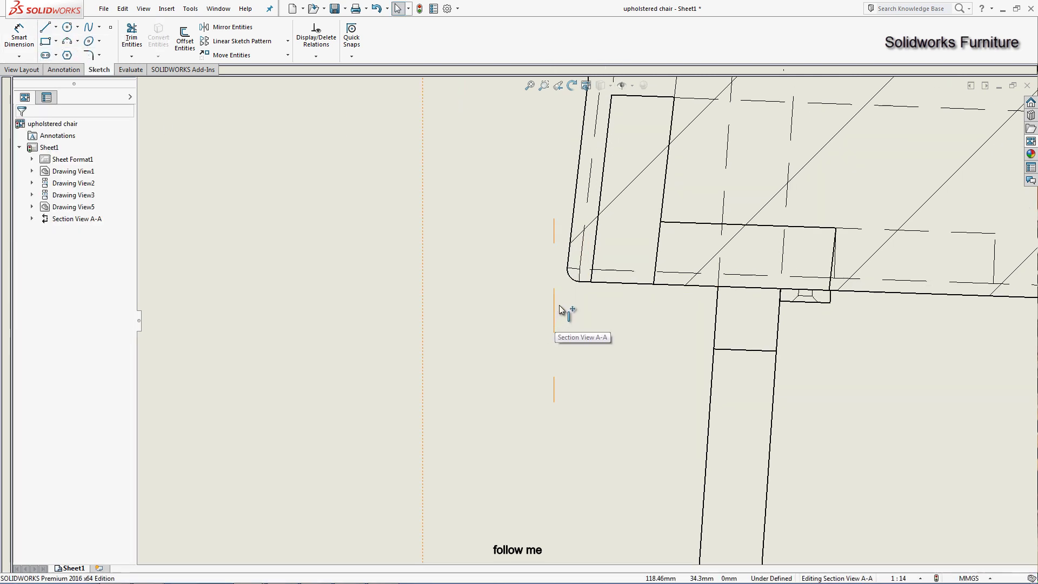
{"action": "left_click", "coordinate": [554, 306]}
{"action": "left_click", "coordinate": [570, 279], "text": "ctrl"}
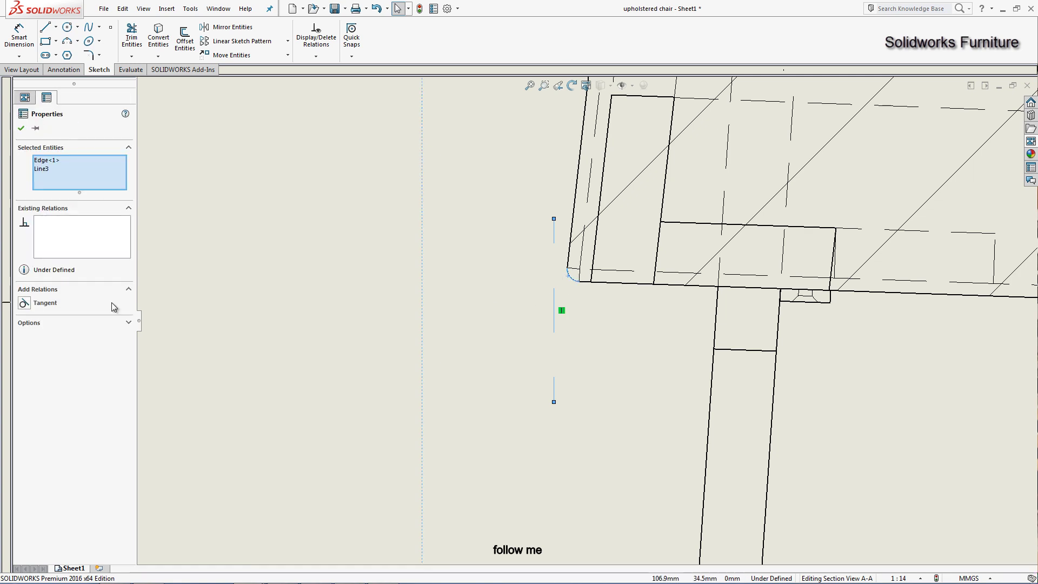
{"action": "left_click", "coordinate": [40, 302]}
{"action": "key", "text": "Escape"}
Step: Start dimensioning from the front centerline, cancelling a stray 73 length dimension
{"action": "left_click", "coordinate": [19, 38]}
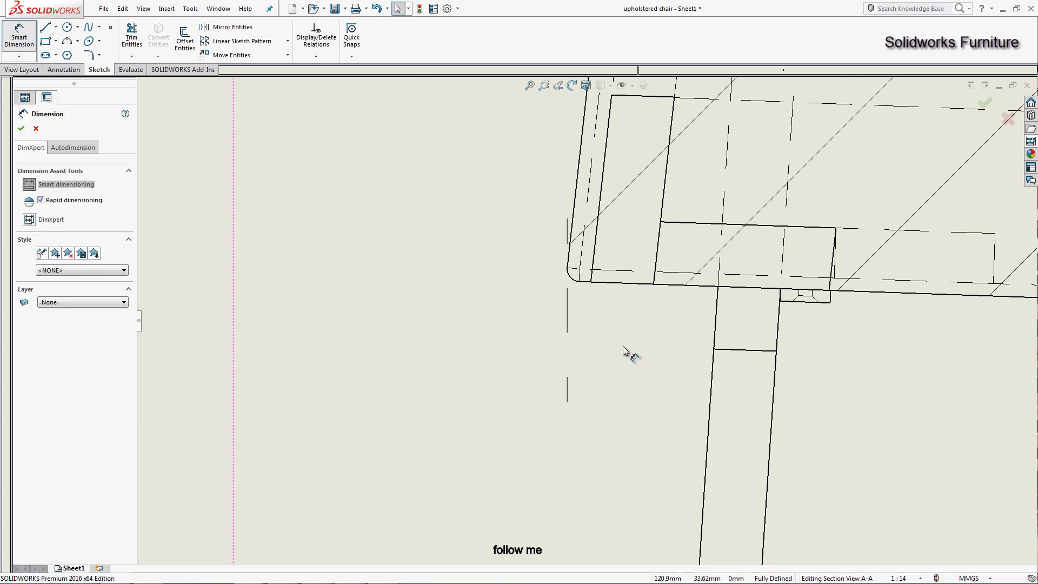
{"action": "left_click", "coordinate": [567, 326]}
{"action": "scroll", "coordinate": [764, 382], "scroll_direction": "up", "scroll_amount": 2}
{"action": "scroll", "coordinate": [763, 382], "scroll_direction": "up", "scroll_amount": 3}
{"action": "scroll", "coordinate": [847, 131], "scroll_direction": "down", "scroll_amount": 5}
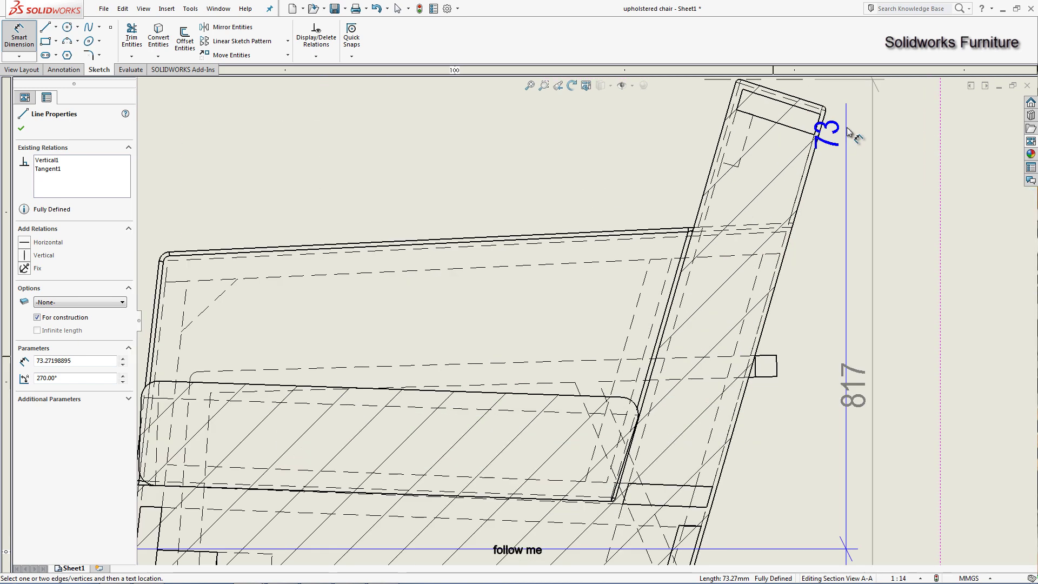
{"action": "scroll", "coordinate": [848, 132], "scroll_direction": "down", "scroll_amount": 3}
{"action": "key", "text": "Escape"}
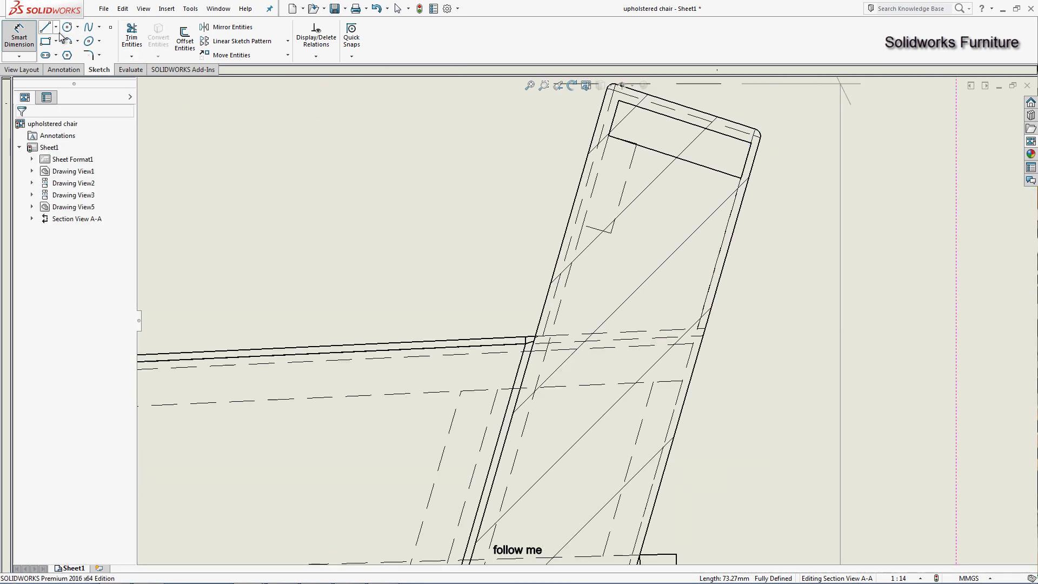
Step: Draw a vertical centerline at the backrest, tangent to its rounded corner
{"action": "left_click", "coordinate": [56, 26]}
{"action": "left_click", "coordinate": [76, 50]}
{"action": "left_click", "coordinate": [772, 120]}
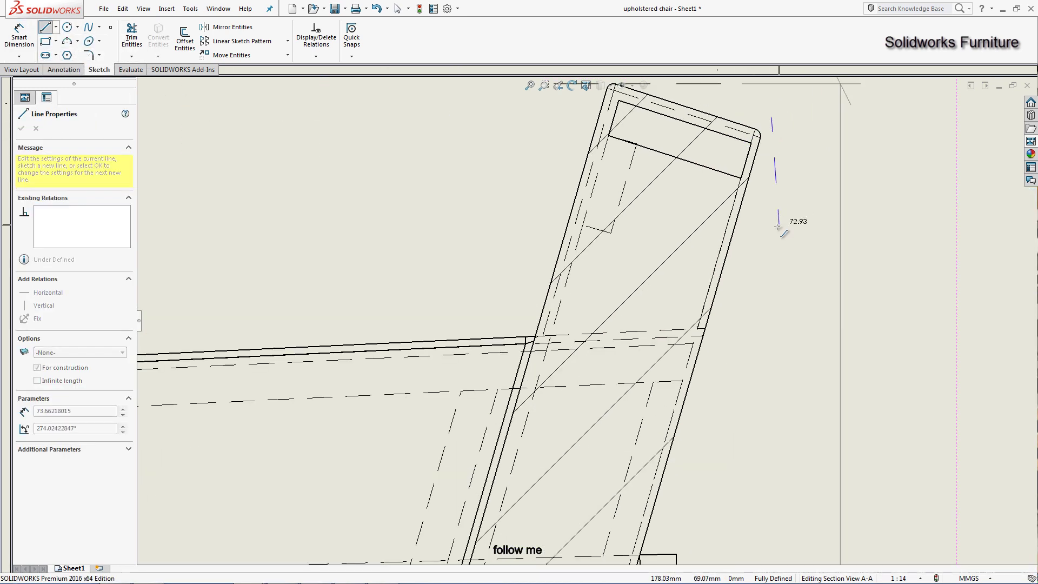
{"action": "left_click", "coordinate": [778, 230]}
{"action": "key", "text": "Escape"}
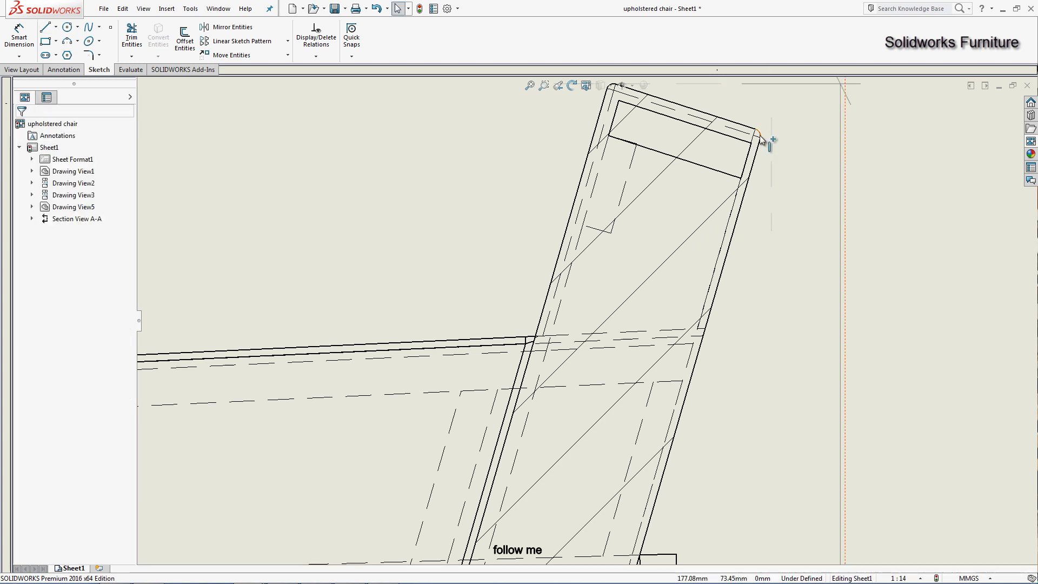
{"action": "left_click", "coordinate": [760, 135]}
{"action": "left_click", "coordinate": [771, 142], "text": "ctrl"}
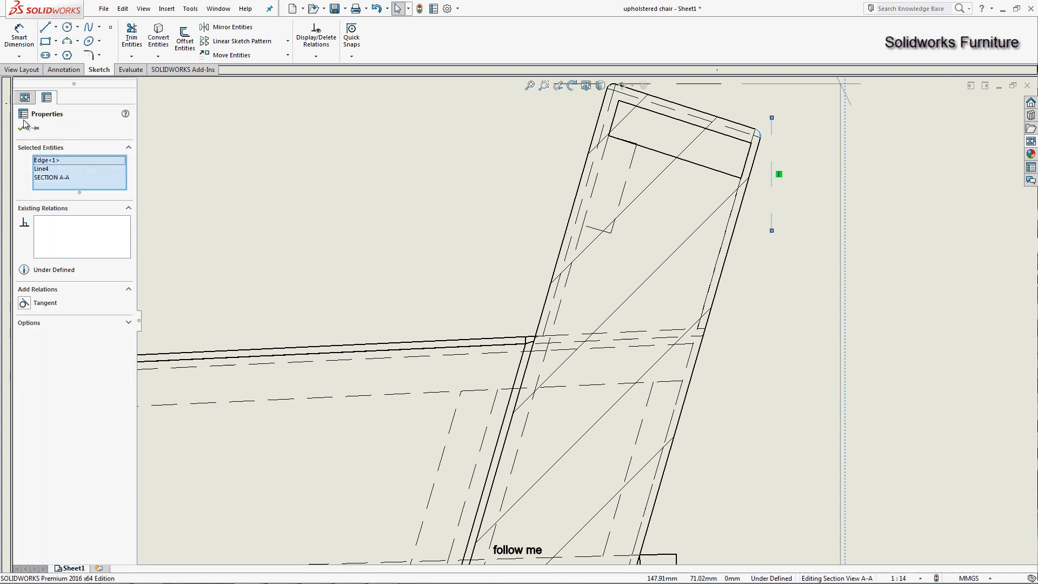
{"action": "left_click", "coordinate": [23, 304]}
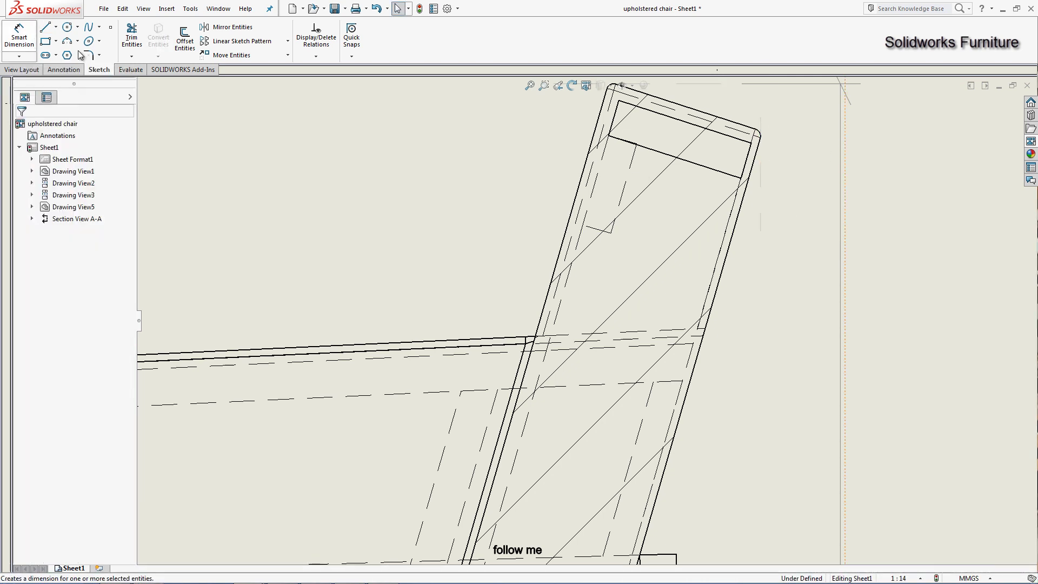
Step: Dimension the 816 depth between the two centerlines below the section, kept driven
{"action": "left_click", "coordinate": [19, 36]}
{"action": "left_click", "coordinate": [760, 174]}
{"action": "scroll", "coordinate": [719, 314], "scroll_direction": "up", "scroll_amount": 5}
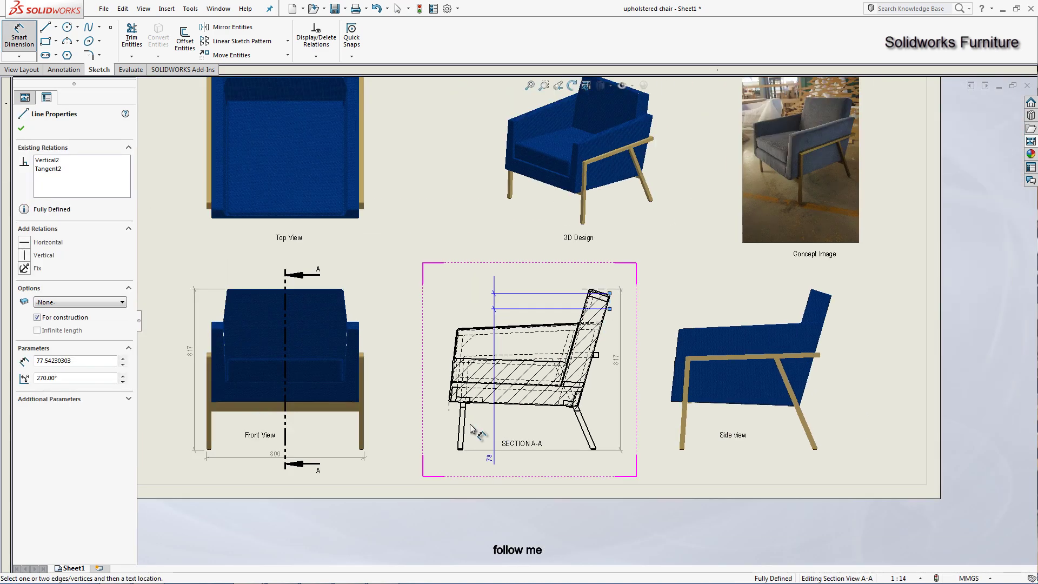
{"action": "scroll", "coordinate": [443, 365], "scroll_direction": "down", "scroll_amount": 5}
{"action": "left_click", "coordinate": [446, 367]}
{"action": "left_click", "coordinate": [615, 493]}
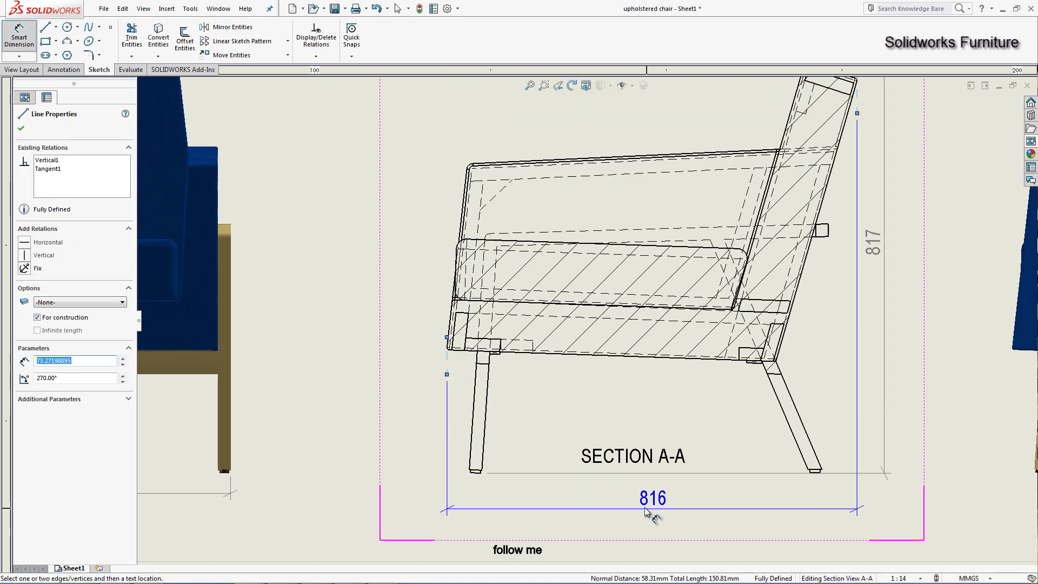
{"action": "left_click", "coordinate": [365, 309]}
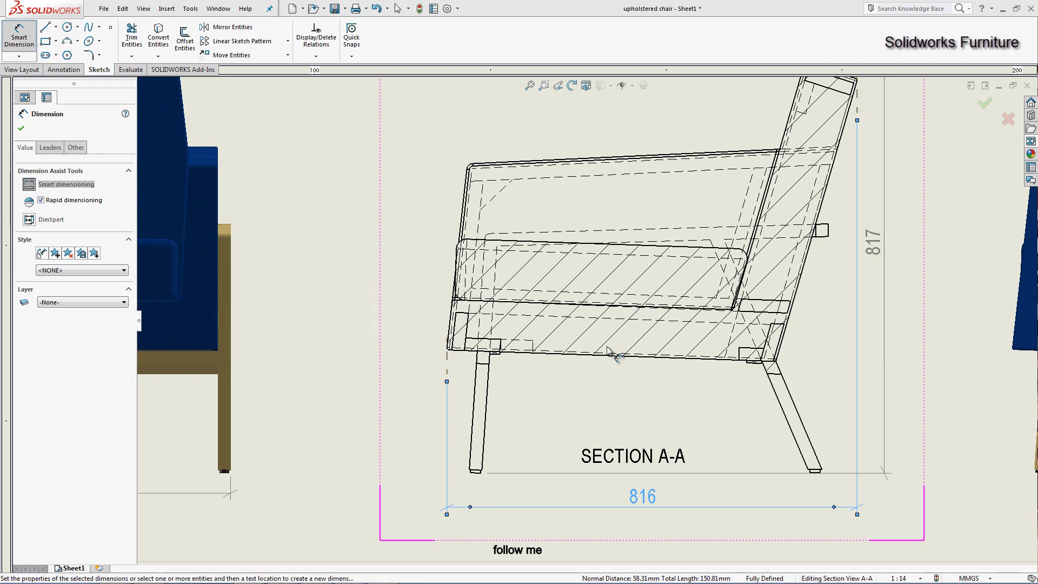
{"action": "scroll", "coordinate": [702, 362], "scroll_direction": "up", "scroll_amount": 5}
{"action": "scroll", "coordinate": [777, 310], "scroll_direction": "down", "scroll_amount": 5}
{"action": "key", "text": "Escape"}
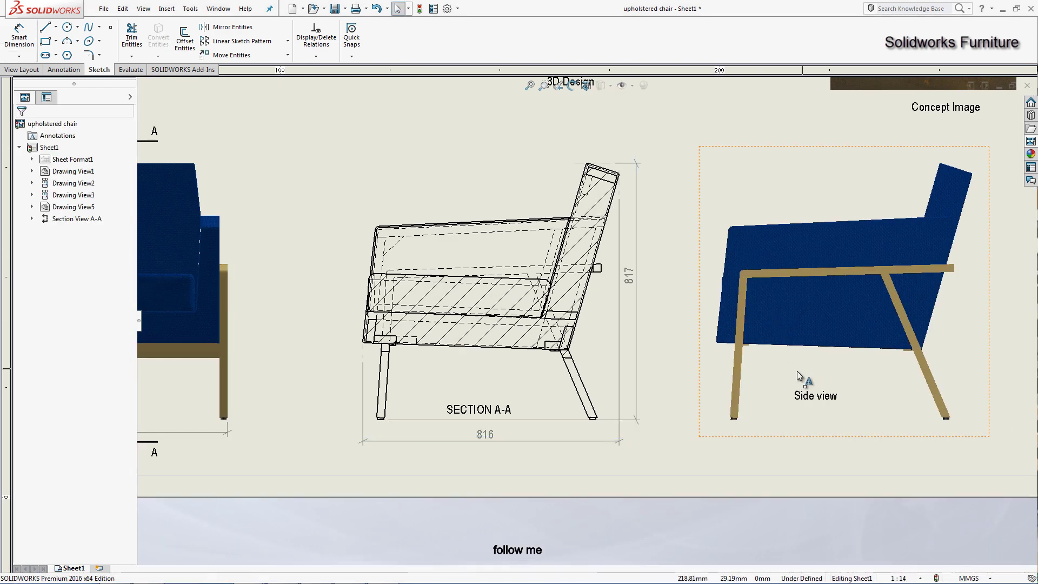
{"action": "scroll", "coordinate": [740, 400], "scroll_direction": "up", "scroll_amount": 2}
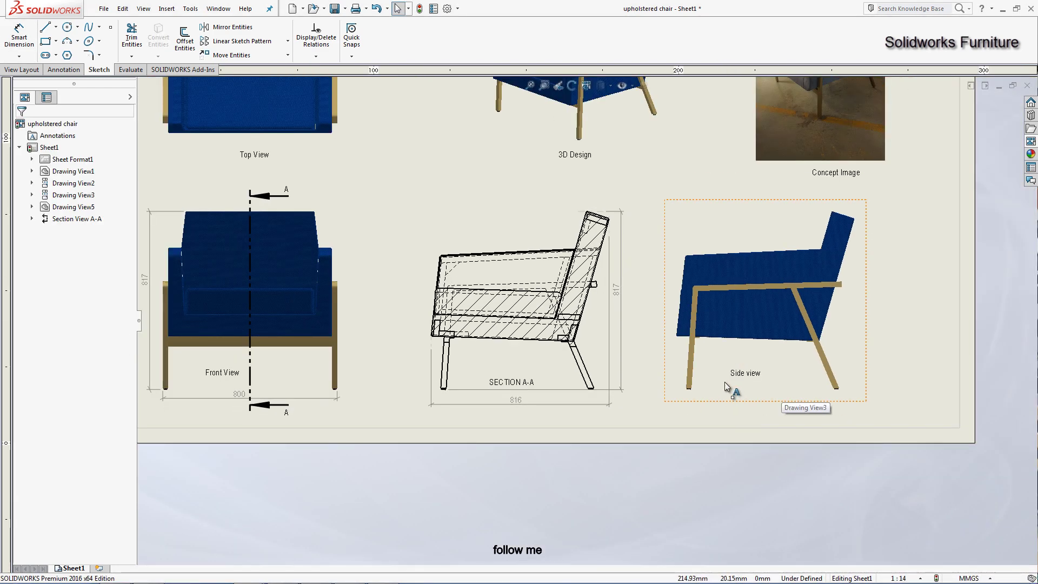
{"action": "scroll", "coordinate": [728, 387], "scroll_direction": "up", "scroll_amount": 2}
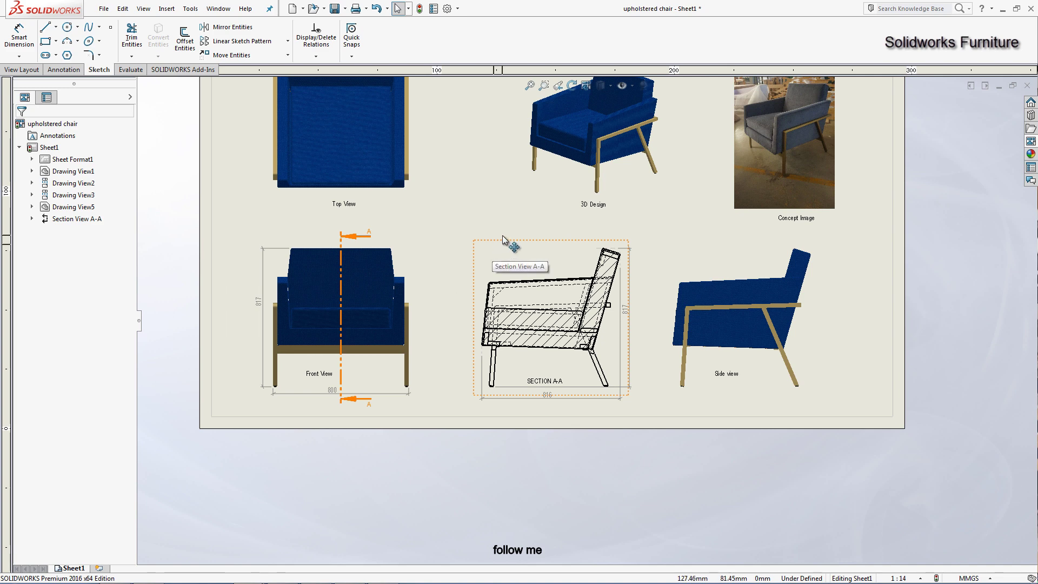
{"action": "scroll", "coordinate": [622, 306], "scroll_direction": "down", "scroll_amount": 2}
{"action": "scroll", "coordinate": [631, 293], "scroll_direction": "up", "scroll_amount": 3}
{"action": "scroll", "coordinate": [633, 294], "scroll_direction": "down", "scroll_amount": 1}
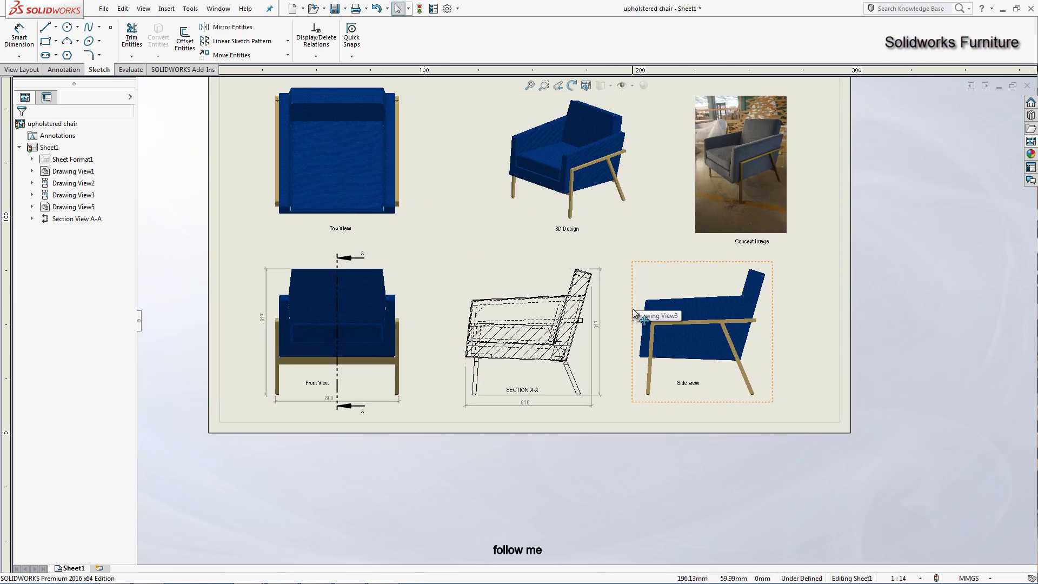
Step: Copy Sheet1 and paste it after the original as Sheet1(2), allowing view renaming
{"action": "right_click", "coordinate": [83, 568]}
{"action": "left_click", "coordinate": [109, 508]}
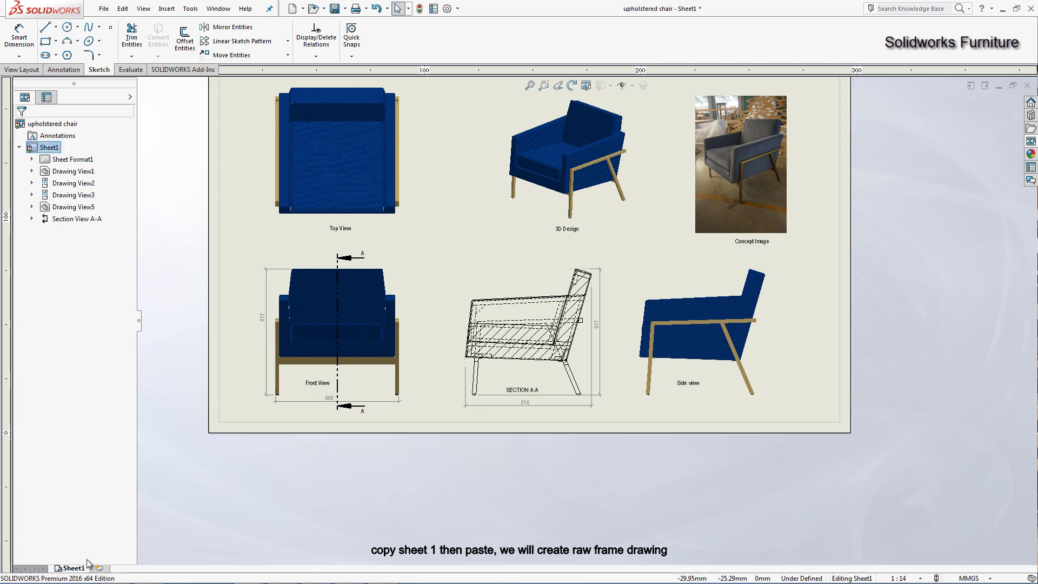
{"action": "right_click", "coordinate": [83, 569]}
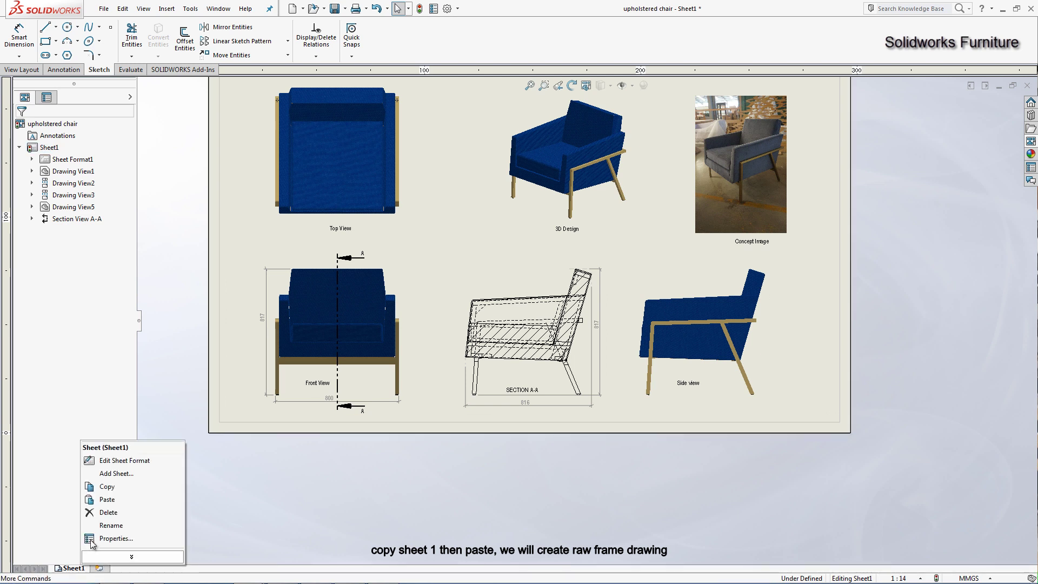
{"action": "left_click", "coordinate": [105, 505]}
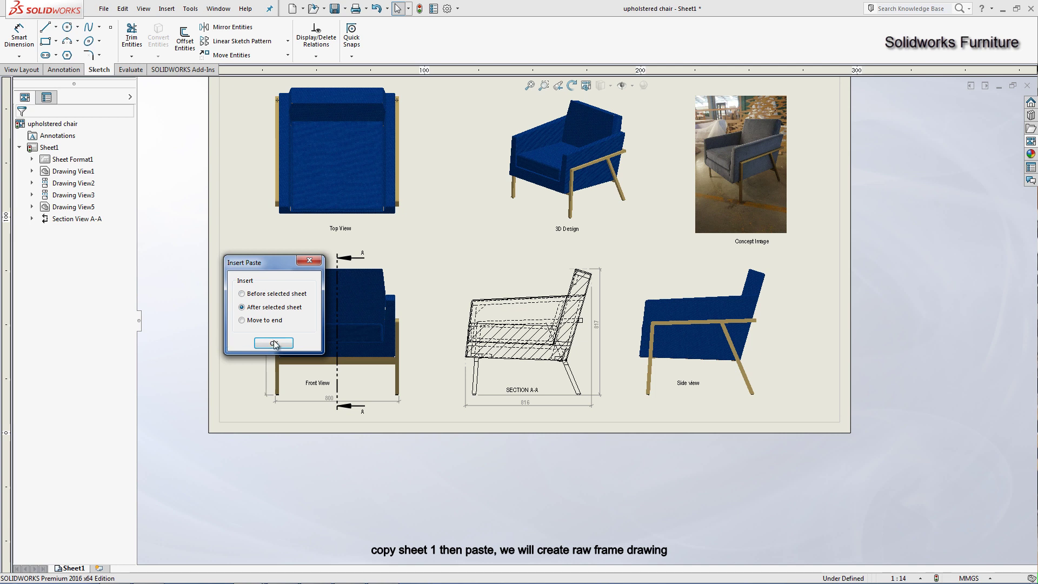
{"action": "left_click", "coordinate": [274, 343]}
{"action": "left_click", "coordinate": [277, 315]}
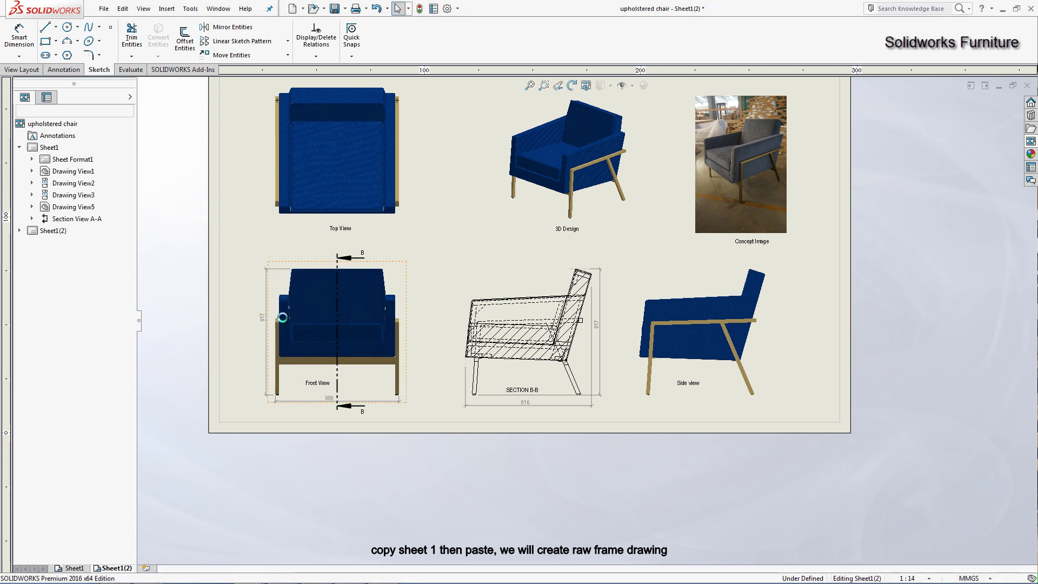
{"action": "right_click", "coordinate": [407, 206]}
Step: In the chair part, hide the upholstery, blue seat cushion and yellow leg frame bodies
{"action": "left_click", "coordinate": [412, 189]}
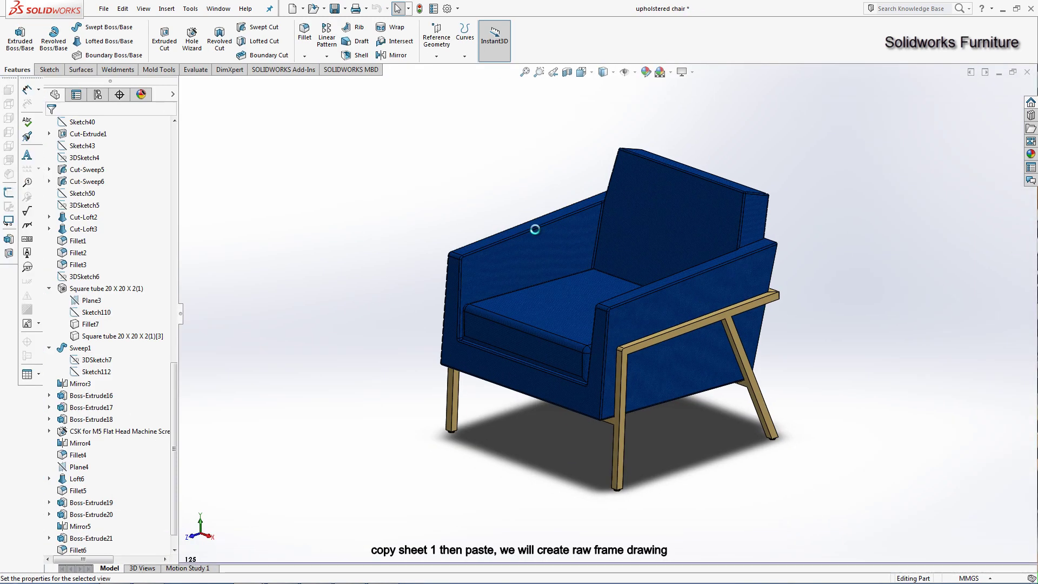
{"action": "right_click", "coordinate": [660, 215]}
{"action": "left_click", "coordinate": [696, 201]}
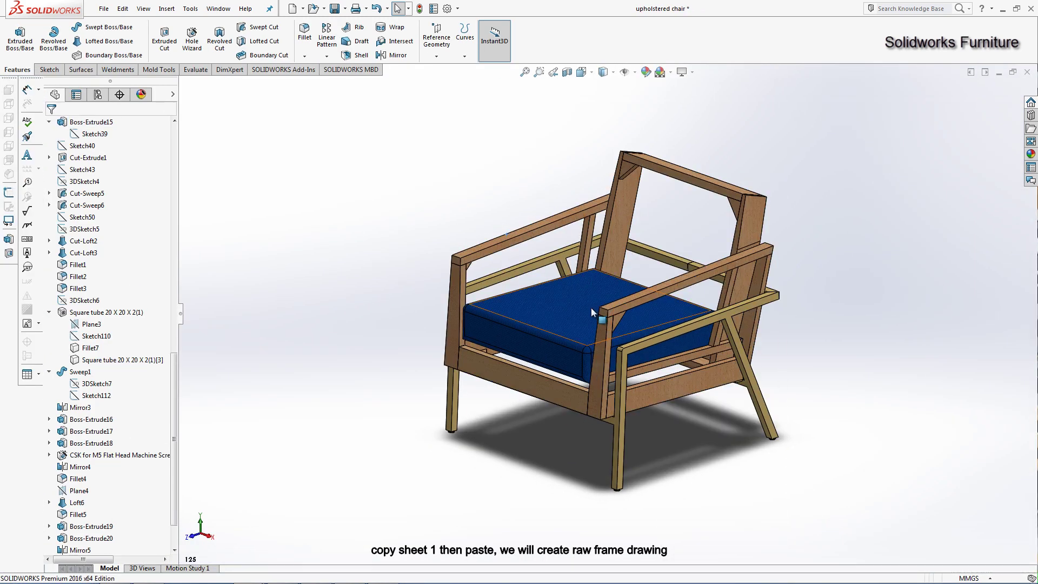
{"action": "right_click", "coordinate": [573, 301]}
{"action": "left_click", "coordinate": [594, 219]}
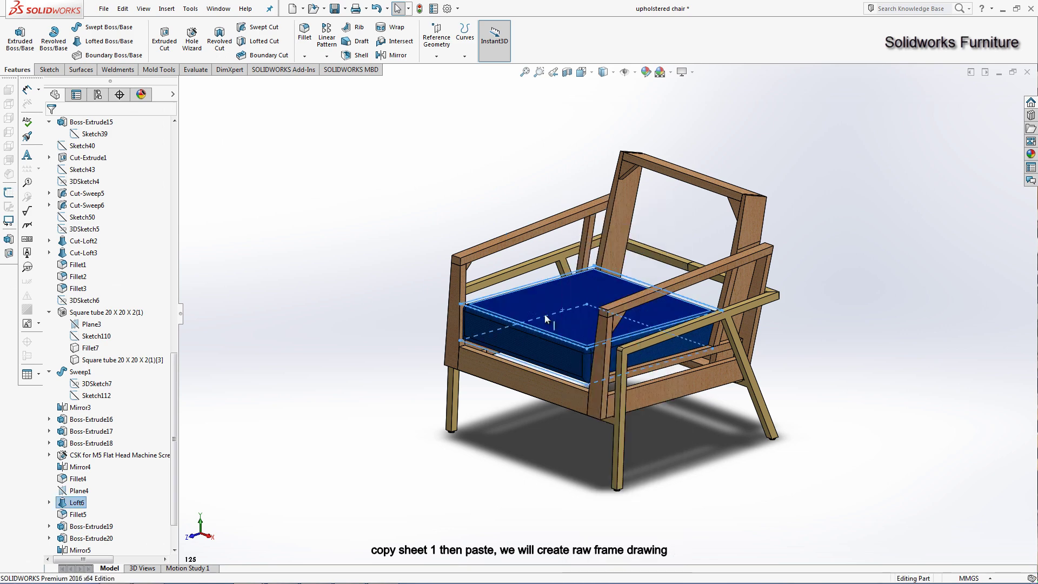
{"action": "right_click", "coordinate": [460, 389]}
{"action": "left_click", "coordinate": [479, 379]}
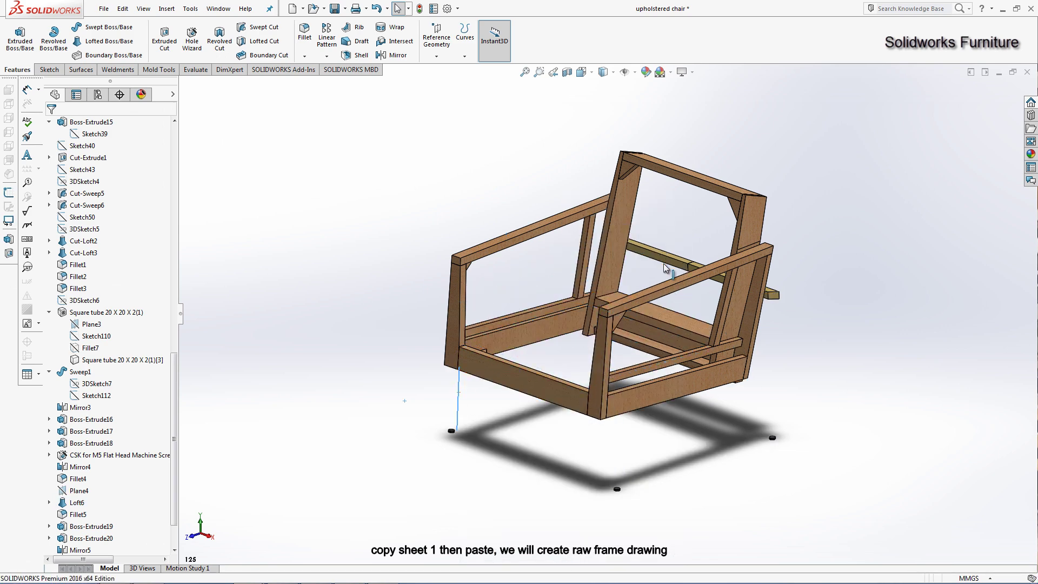
Step: Hide the square tube by the right arm and the foot bodies, leaving only wood
{"action": "right_click", "coordinate": [692, 252]}
{"action": "key", "text": "Escape"}
{"action": "right_click", "coordinate": [774, 294]}
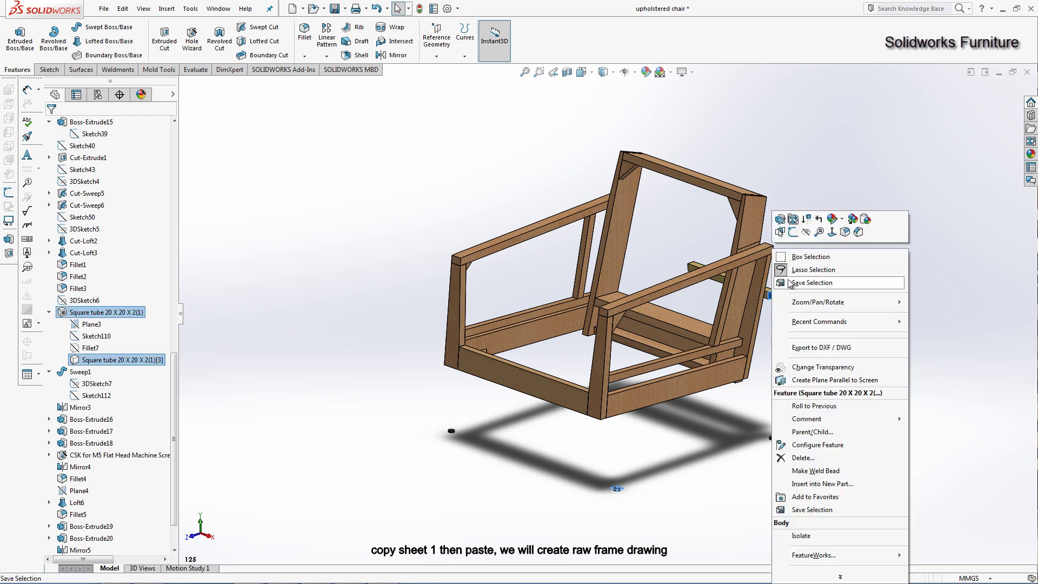
{"action": "left_click", "coordinate": [806, 233]}
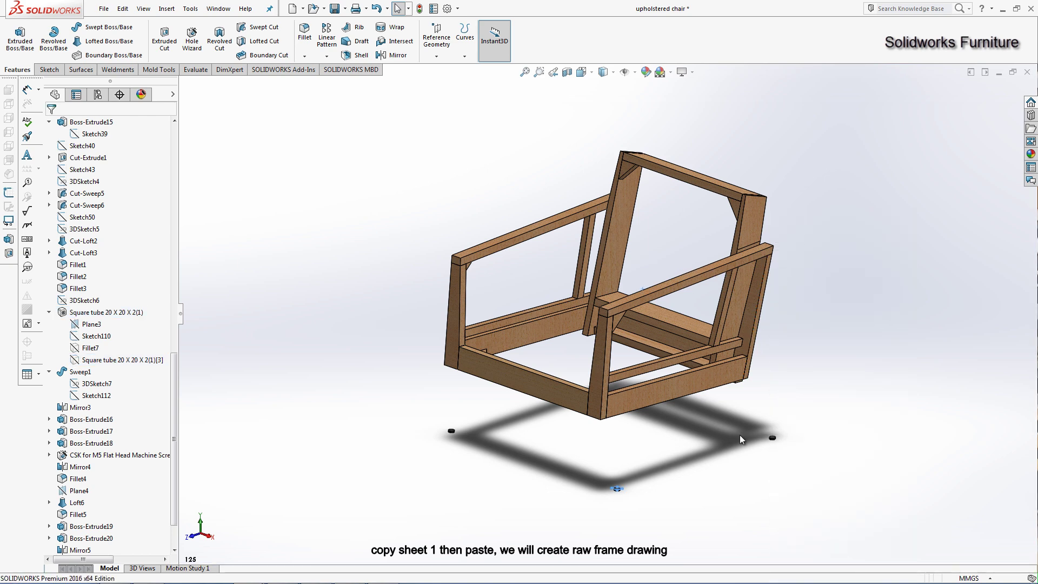
{"action": "right_click", "coordinate": [773, 439]}
{"action": "key", "text": "Escape"}
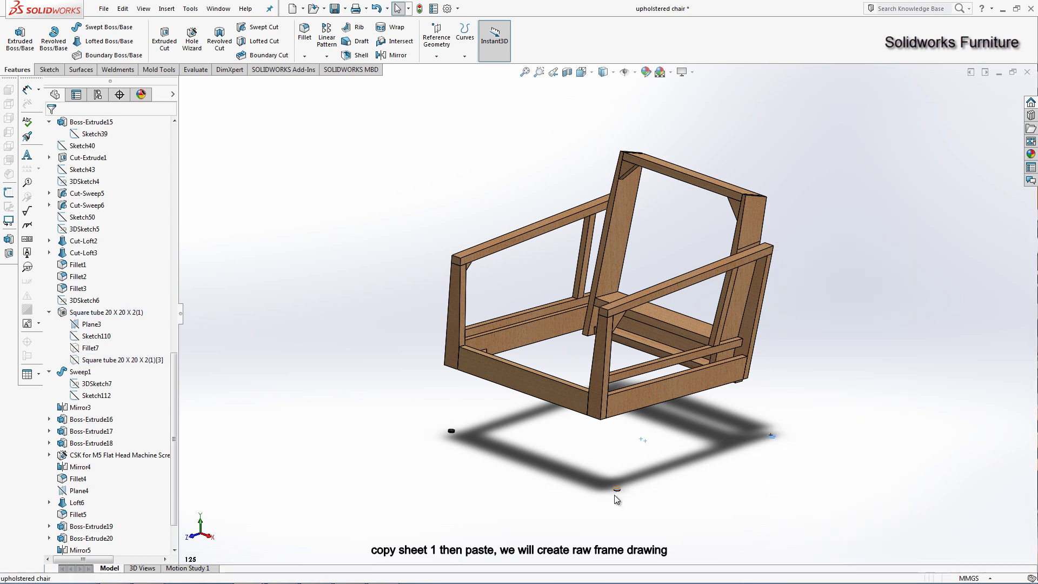
{"action": "right_click", "coordinate": [615, 497]}
{"action": "left_click", "coordinate": [633, 404]}
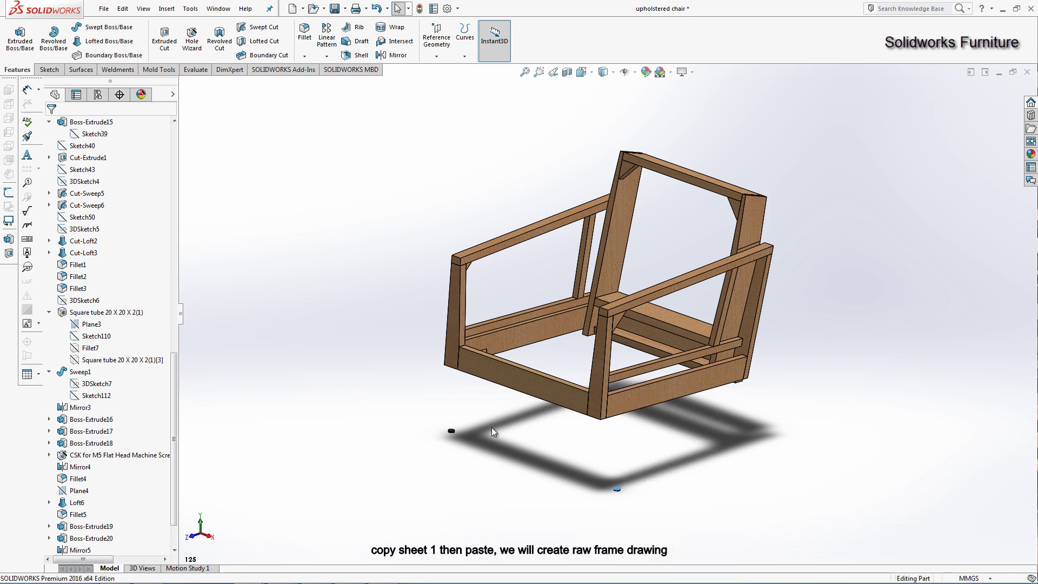
{"action": "right_click", "coordinate": [448, 429]}
{"action": "left_click", "coordinate": [468, 406]}
Step: Fit the bare wooden frame on screen and set it to the Isometric view
{"action": "middle_click_drag", "start_coordinate": [537, 419], "coordinate": [598, 381]}
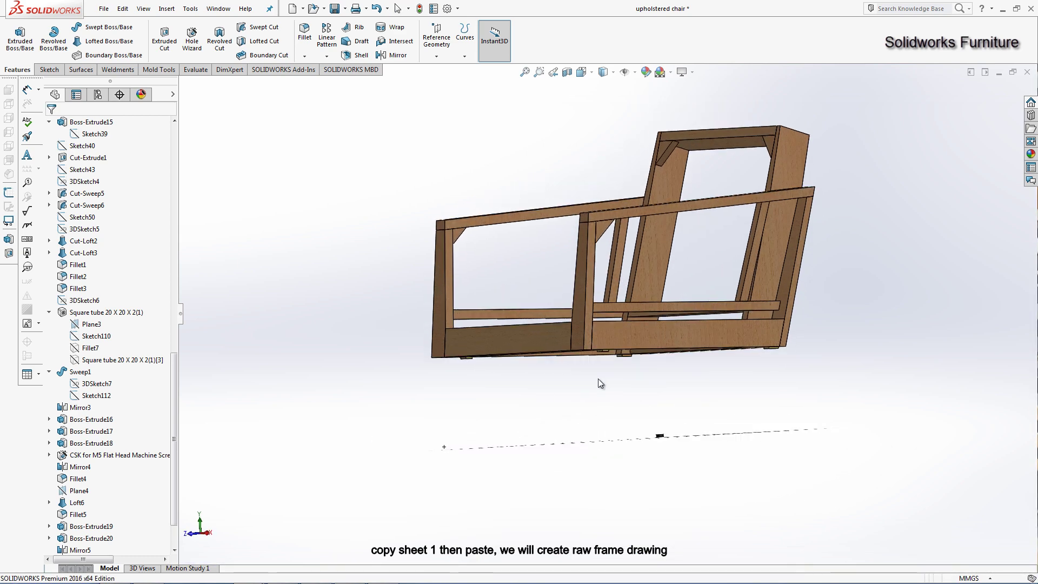
{"action": "scroll", "coordinate": [668, 434], "scroll_direction": "up", "scroll_amount": 5}
{"action": "right_click", "coordinate": [666, 430]}
{"action": "key", "text": "Escape"}
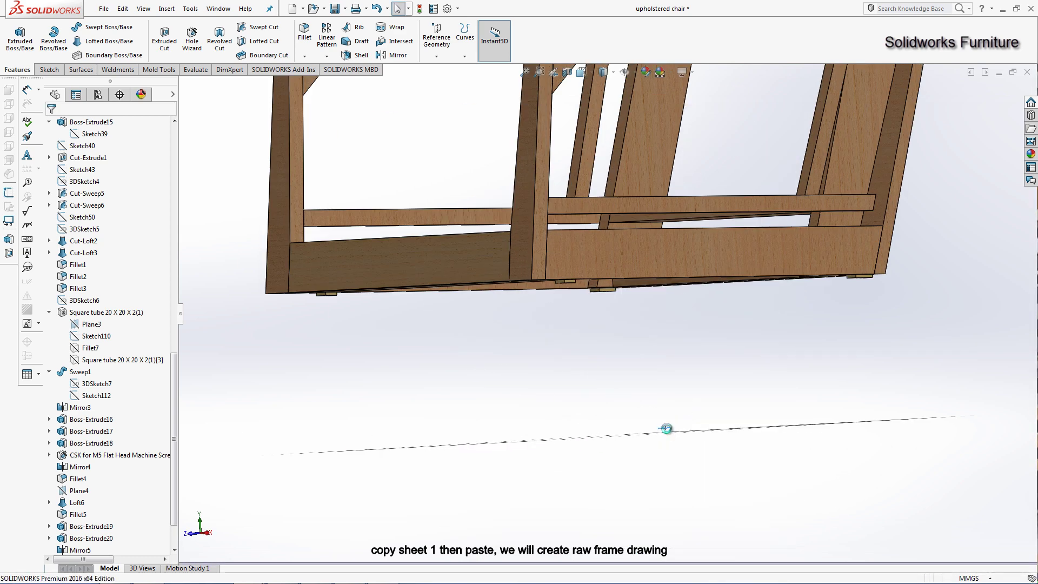
{"action": "key", "text": "f"}
{"action": "key", "text": "f"}
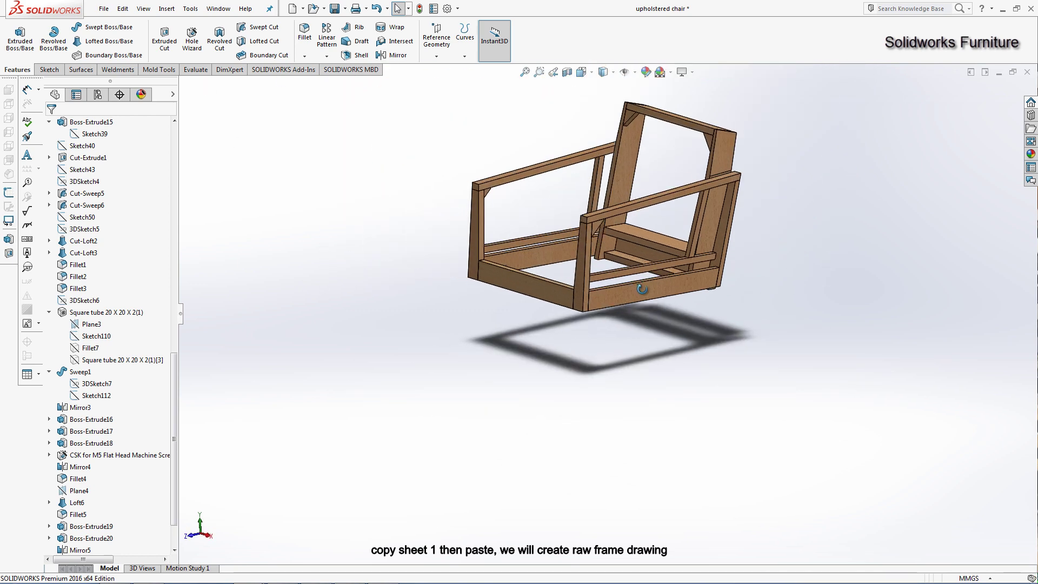
{"action": "left_click", "coordinate": [589, 71]}
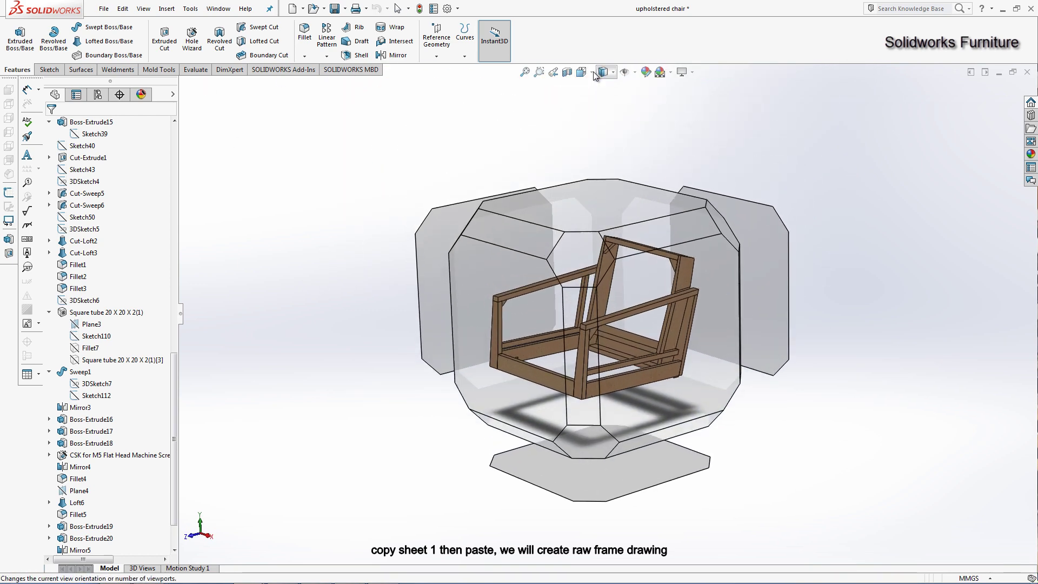
{"action": "left_click", "coordinate": [600, 71]}
{"action": "left_click", "coordinate": [593, 73]}
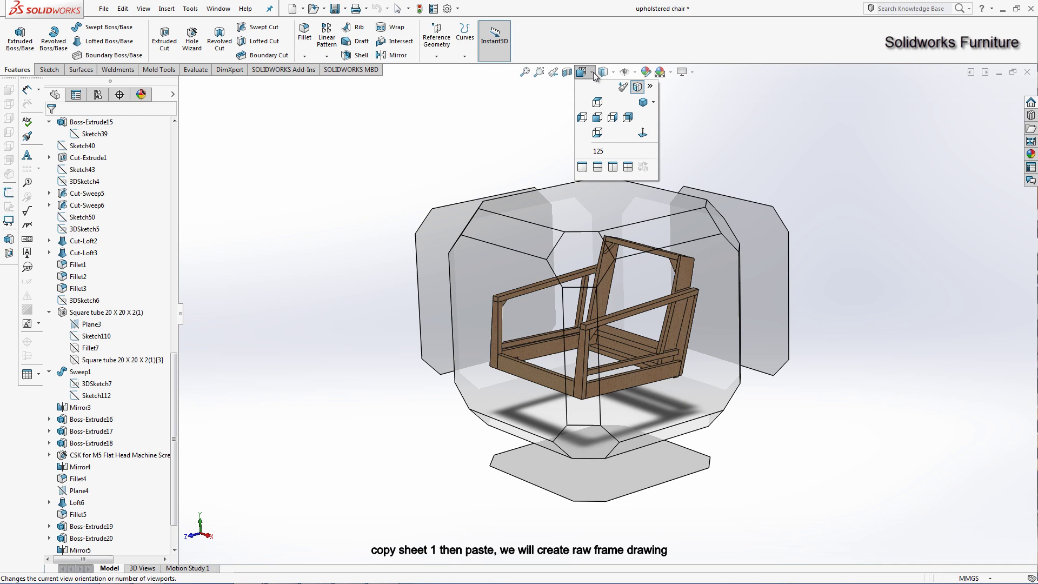
{"action": "left_click", "coordinate": [644, 106]}
Step: On Sheet1(2), start Select Bodies for the front view
{"action": "left_click", "coordinate": [219, 9]}
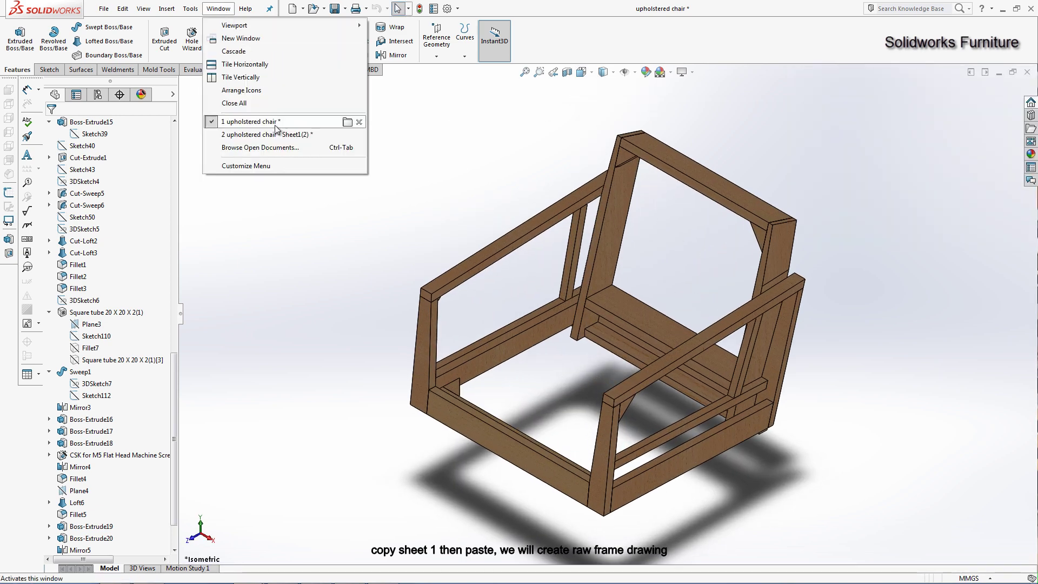
{"action": "left_click", "coordinate": [254, 121]}
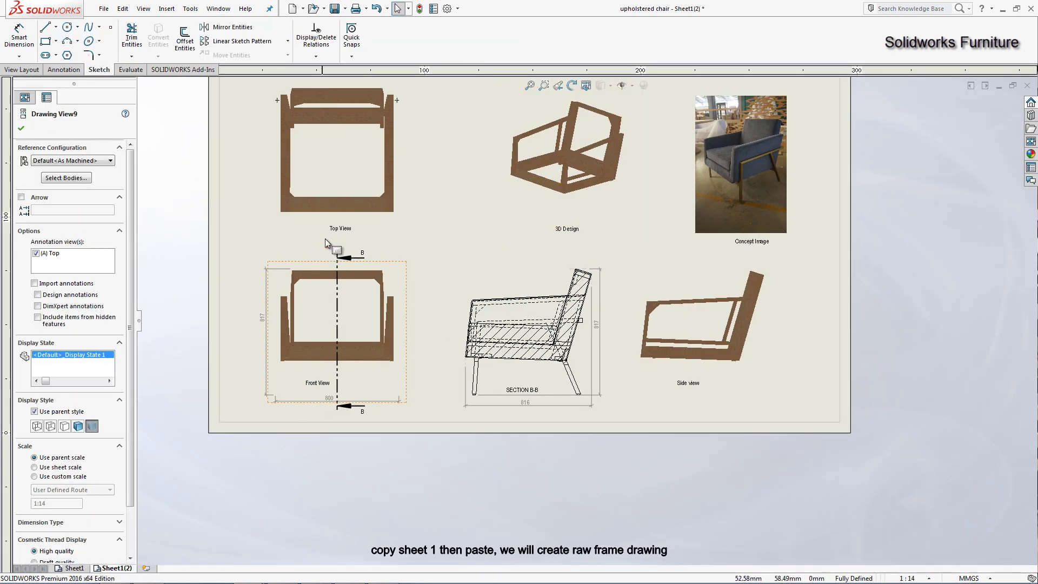
{"action": "left_click", "coordinate": [320, 311]}
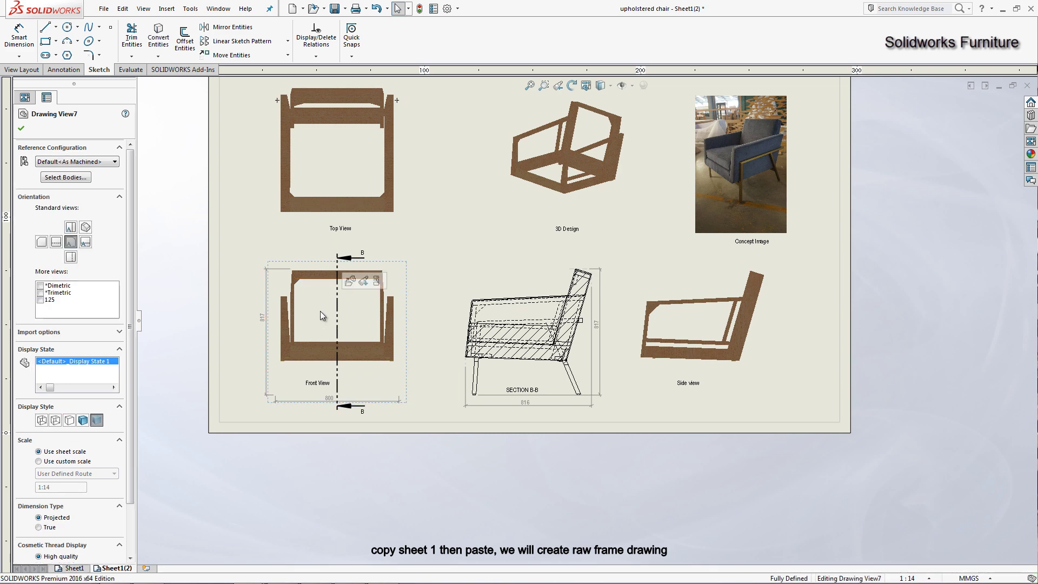
{"action": "left_click", "coordinate": [66, 178]}
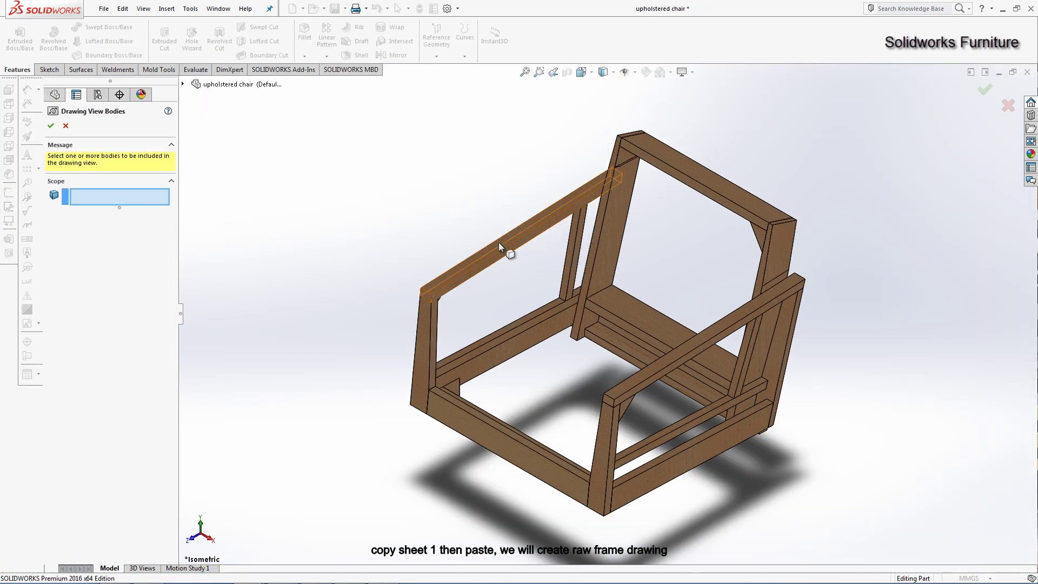
Step: Add the armrest, back post, back and seat rails, front post and lower frame bodies
{"action": "left_click", "coordinate": [498, 246]}
{"action": "left_click", "coordinate": [621, 168]}
{"action": "left_click", "coordinate": [676, 150]}
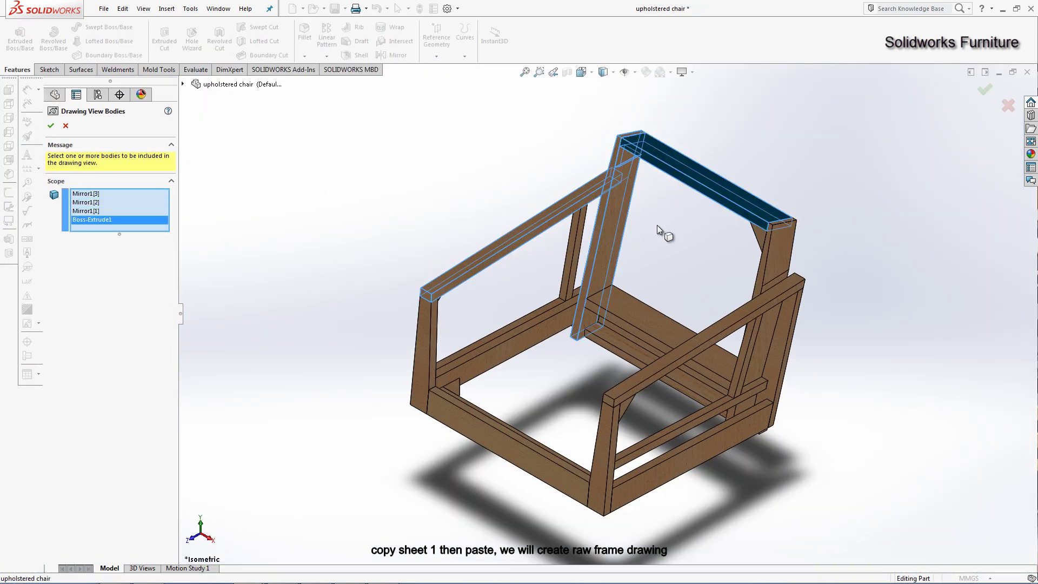
{"action": "left_click", "coordinate": [634, 300]}
{"action": "left_click", "coordinate": [614, 332]}
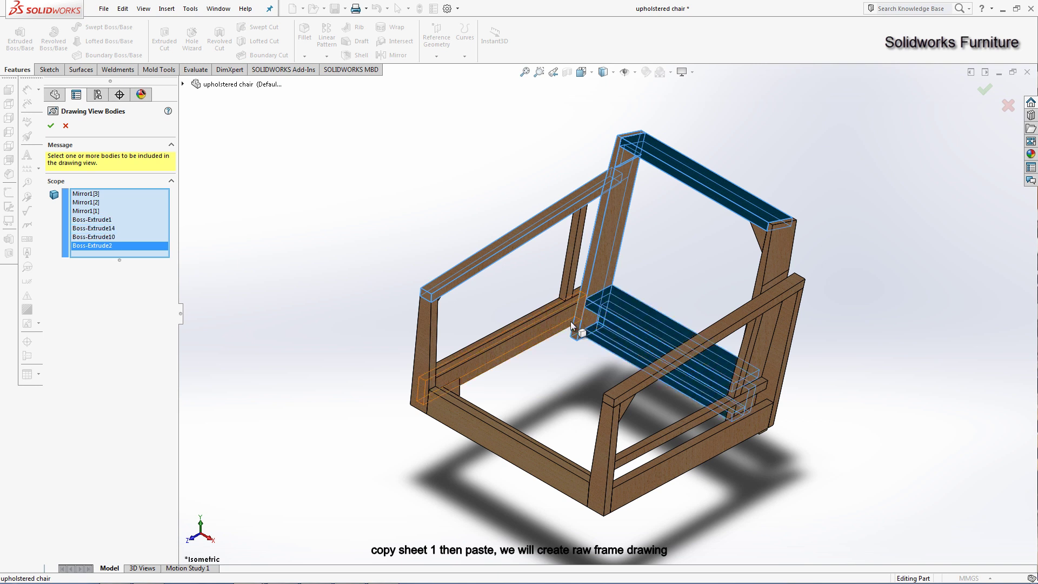
{"action": "left_click", "coordinate": [570, 275]}
{"action": "left_click", "coordinate": [526, 314]}
{"action": "left_click", "coordinate": [434, 325]}
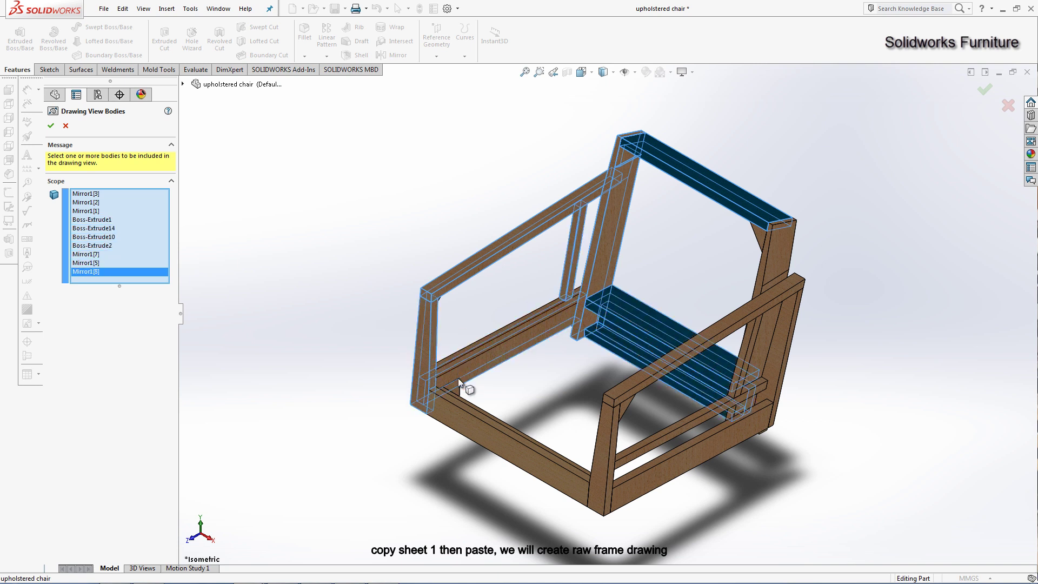
{"action": "left_click", "coordinate": [460, 397]}
{"action": "left_click", "coordinate": [465, 416]}
{"action": "left_click", "coordinate": [615, 416]}
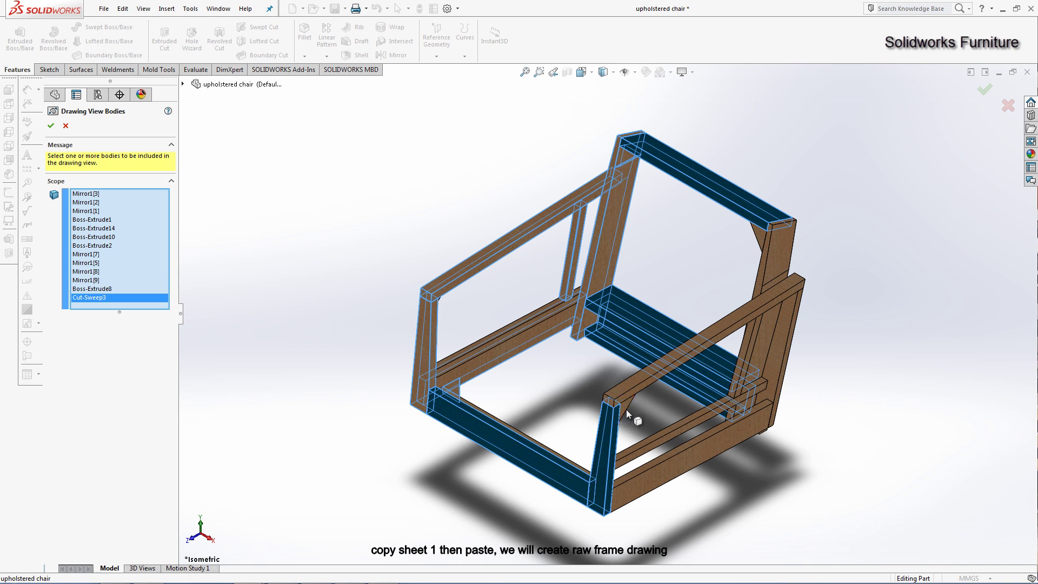
Step: Add the right armrest, support rail, gusset, diagonal post and hidden rails, then confirm
{"action": "left_click", "coordinate": [625, 409]}
{"action": "left_click", "coordinate": [644, 439]}
{"action": "left_click", "coordinate": [652, 466]}
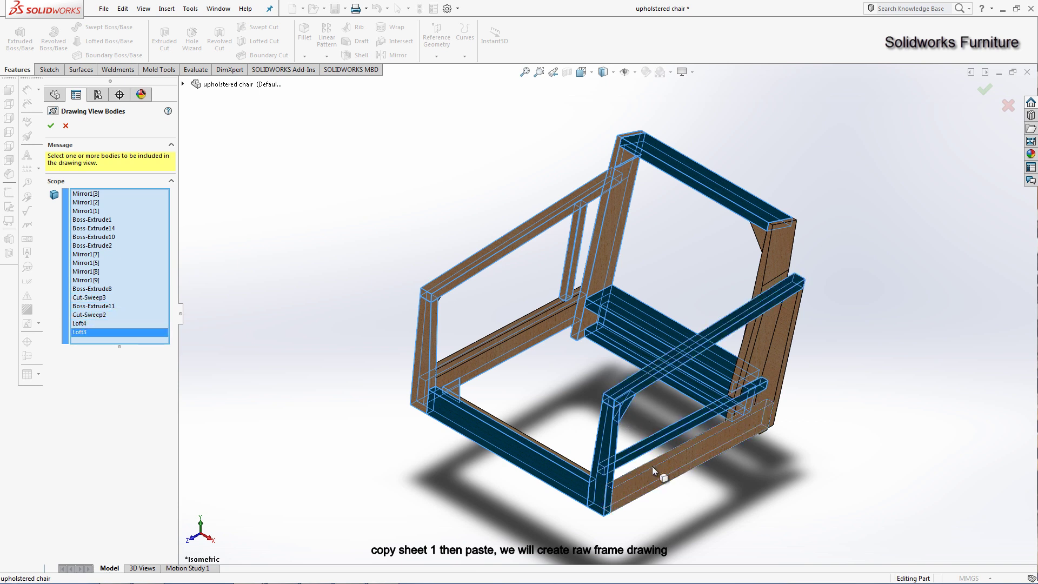
{"action": "left_click", "coordinate": [743, 346]}
{"action": "left_click", "coordinate": [773, 323]}
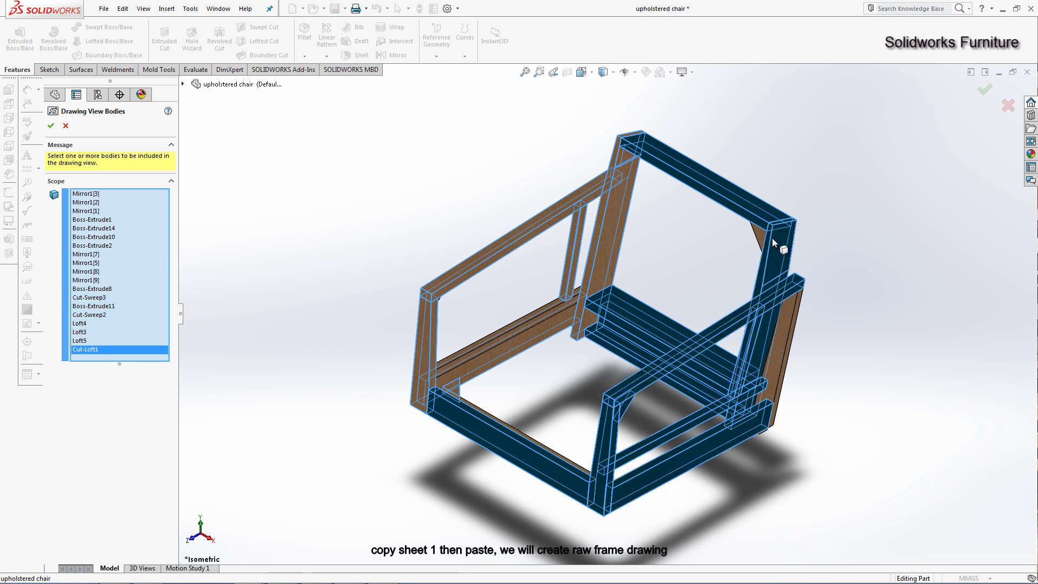
{"action": "left_click", "coordinate": [762, 234]}
{"action": "left_click", "coordinate": [781, 319]}
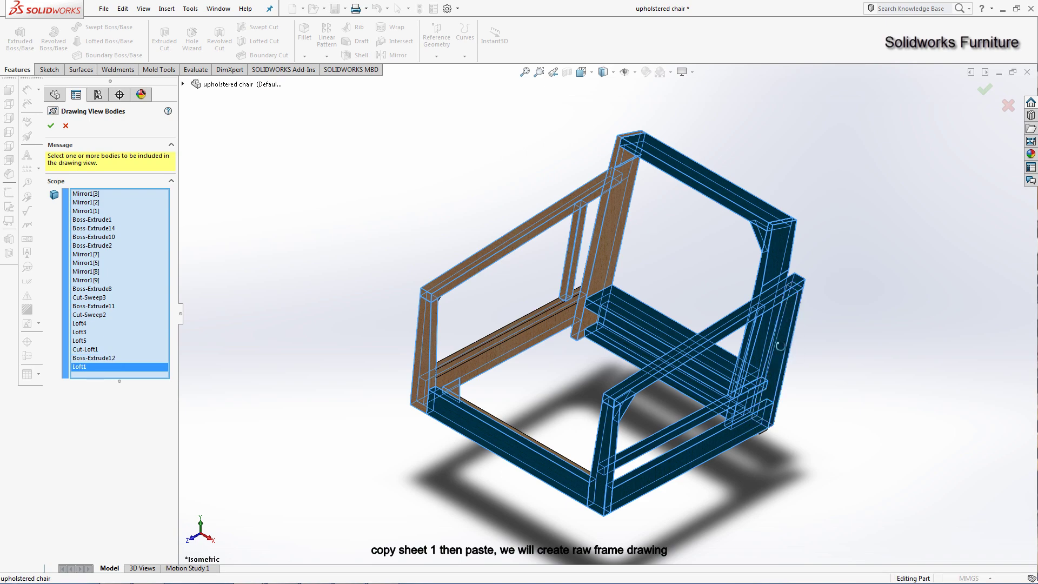
{"action": "mouse_move", "coordinate": [781, 318]}
{"action": "middle_mouse_down"}
{"action": "mouse_move", "coordinate": [651, 469]}
{"action": "mouse_move", "coordinate": [718, 180]}
{"action": "mouse_move", "coordinate": [691, 327]}
{"action": "mouse_move", "coordinate": [830, 309]}
{"action": "mouse_move", "coordinate": [788, 366]}
{"action": "middle_mouse_up"}
{"action": "left_click", "coordinate": [717, 180]}
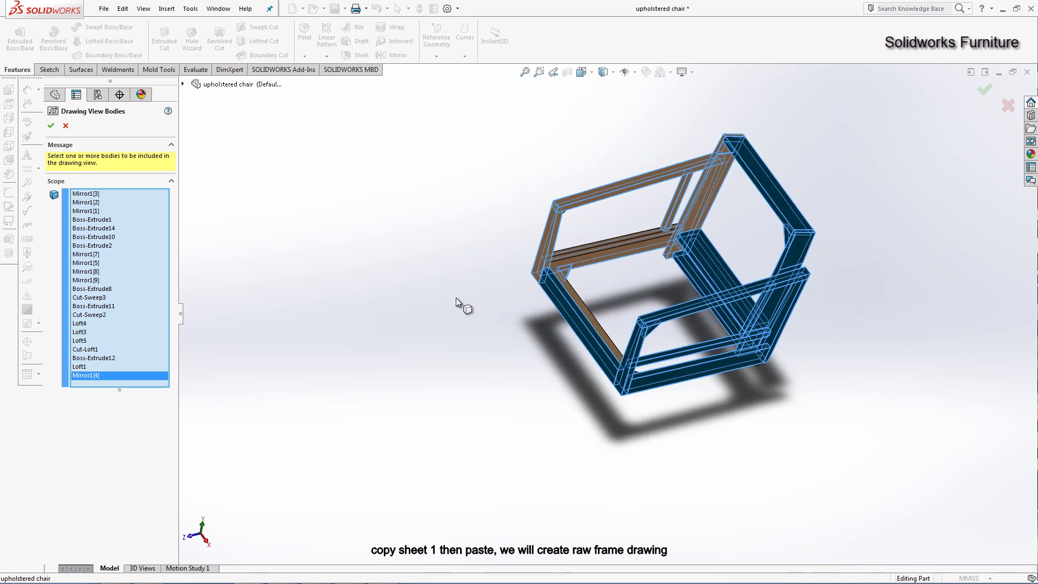
{"action": "left_click", "coordinate": [53, 128]}
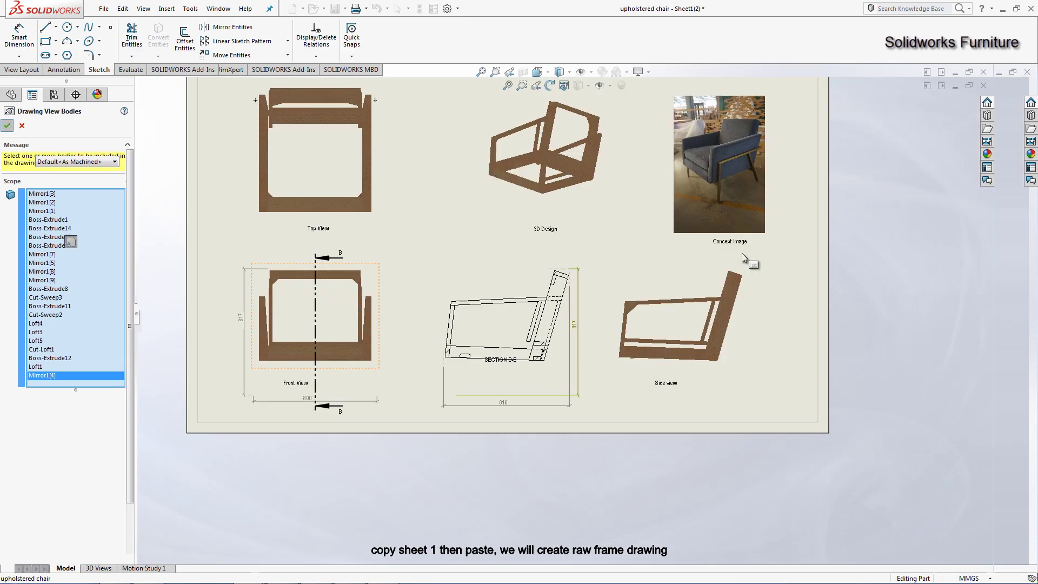
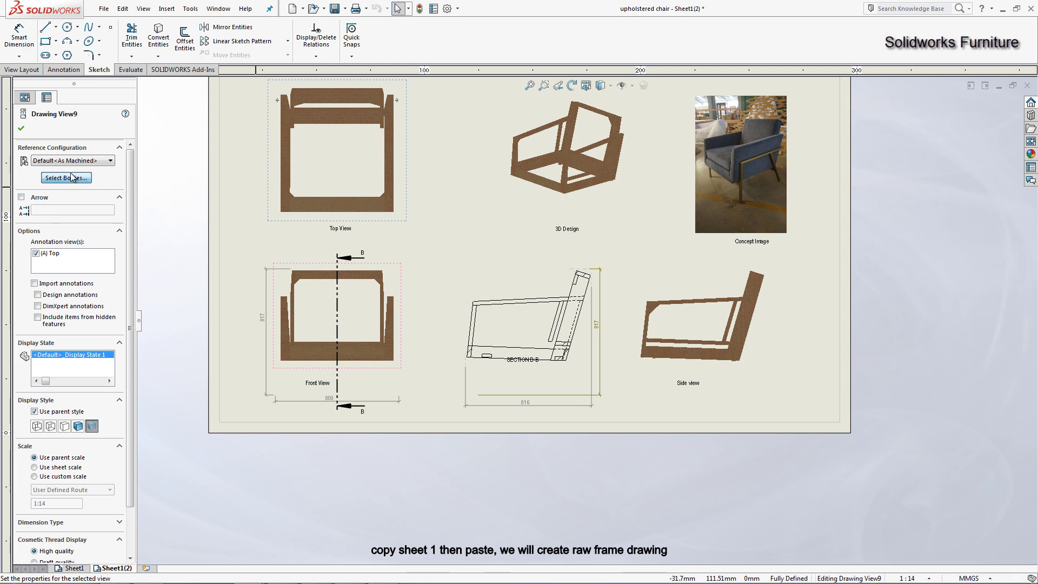
Step: Pick the Top view's first bodies: four frame rails, front-left leg pieces and both lower front rails
{"action": "left_click", "coordinate": [65, 177]}
{"action": "left_click", "coordinate": [623, 246]}
{"action": "left_click", "coordinate": [584, 258]}
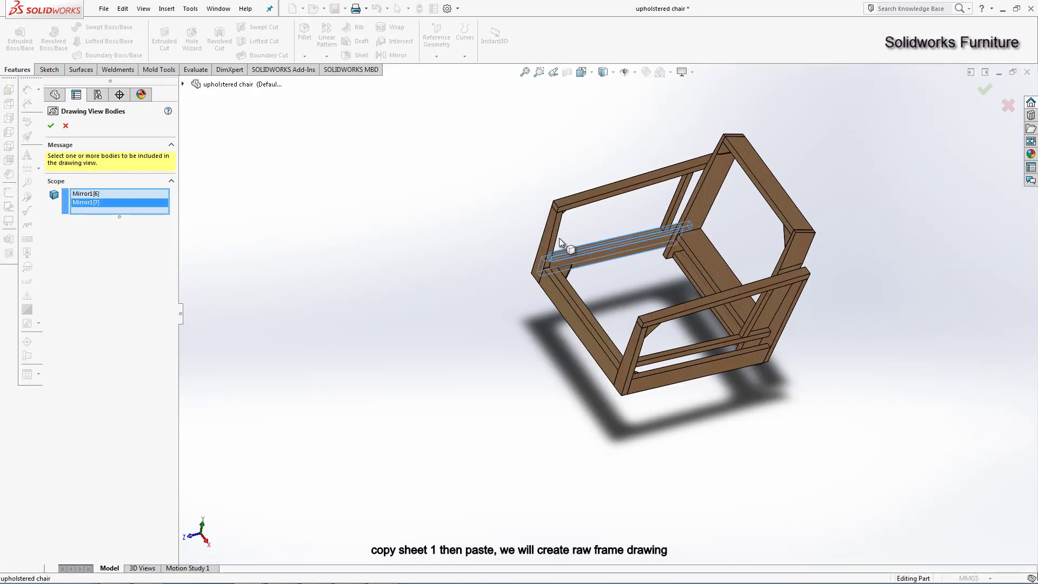
{"action": "left_click", "coordinate": [559, 238]}
{"action": "left_click", "coordinate": [575, 201]}
{"action": "left_click", "coordinate": [566, 282]}
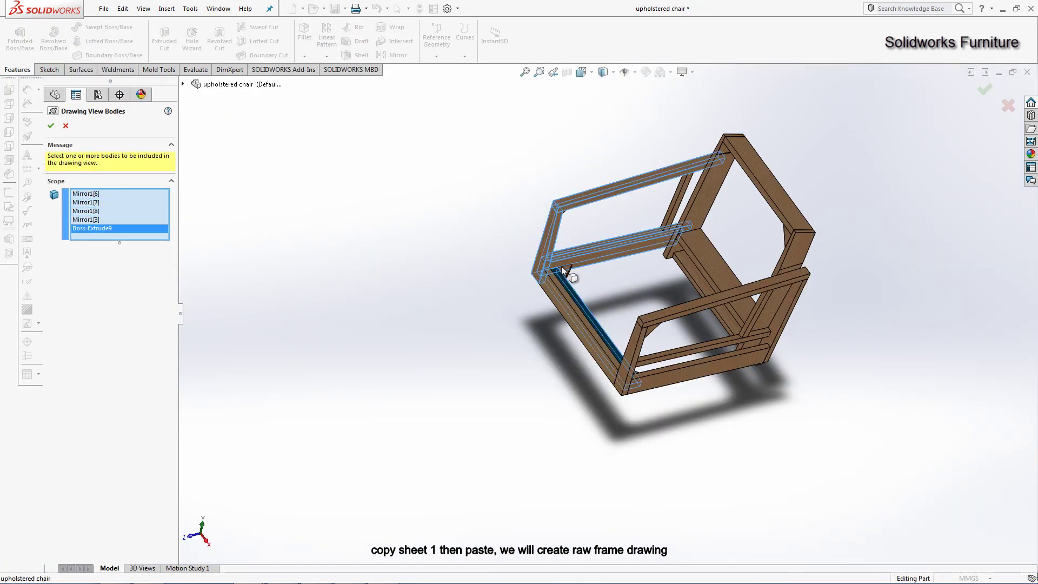
{"action": "left_click", "coordinate": [553, 294]}
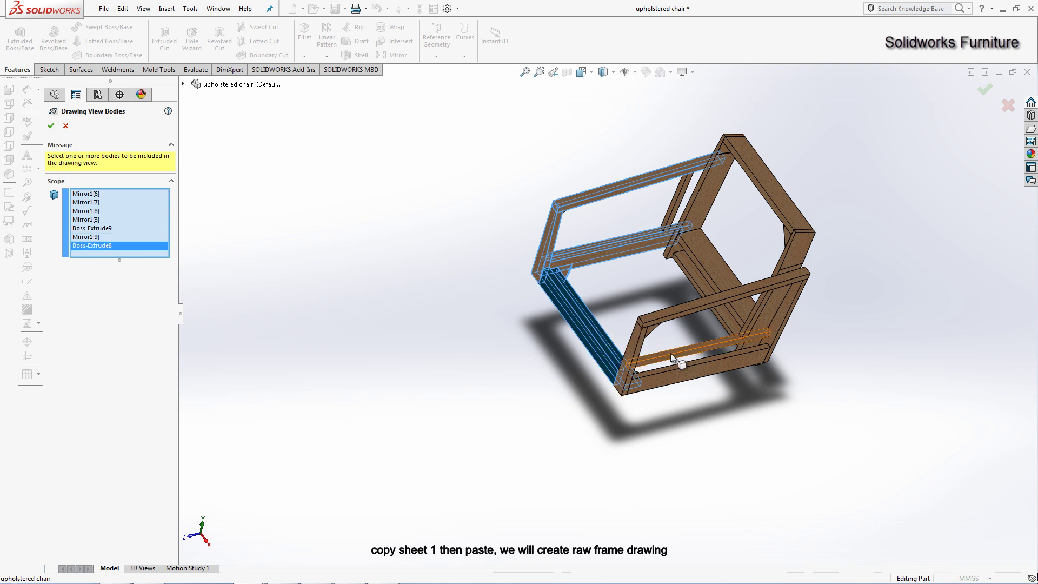
{"action": "left_click", "coordinate": [670, 353]}
{"action": "left_click", "coordinate": [672, 377]}
Step: Add the armrest, front-right leg, back panel, back uprights, right top rail and Mirror1[1]
{"action": "left_click", "coordinate": [657, 325]}
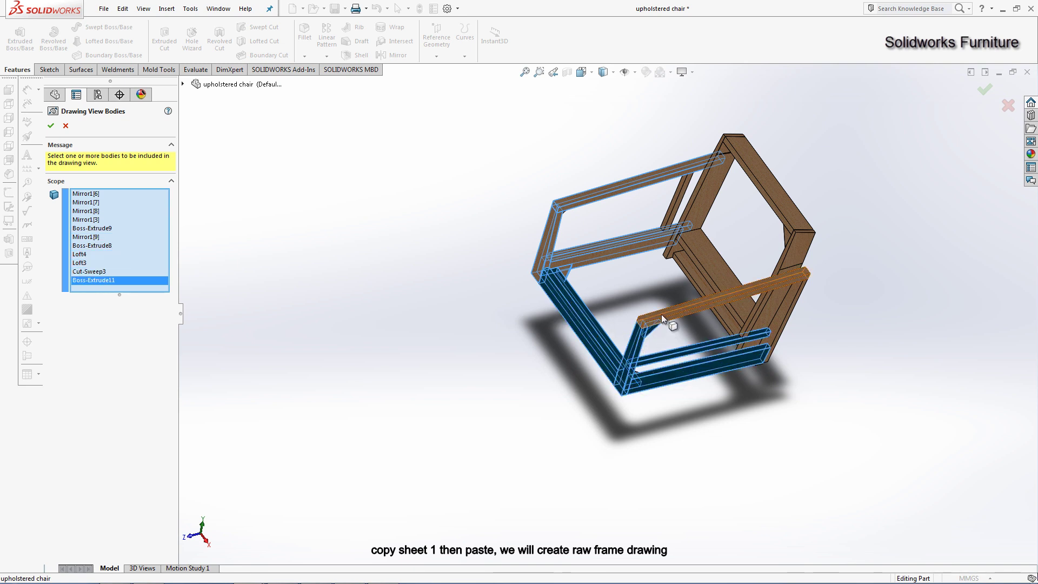
{"action": "left_click", "coordinate": [781, 304]}
{"action": "left_click", "coordinate": [703, 272]}
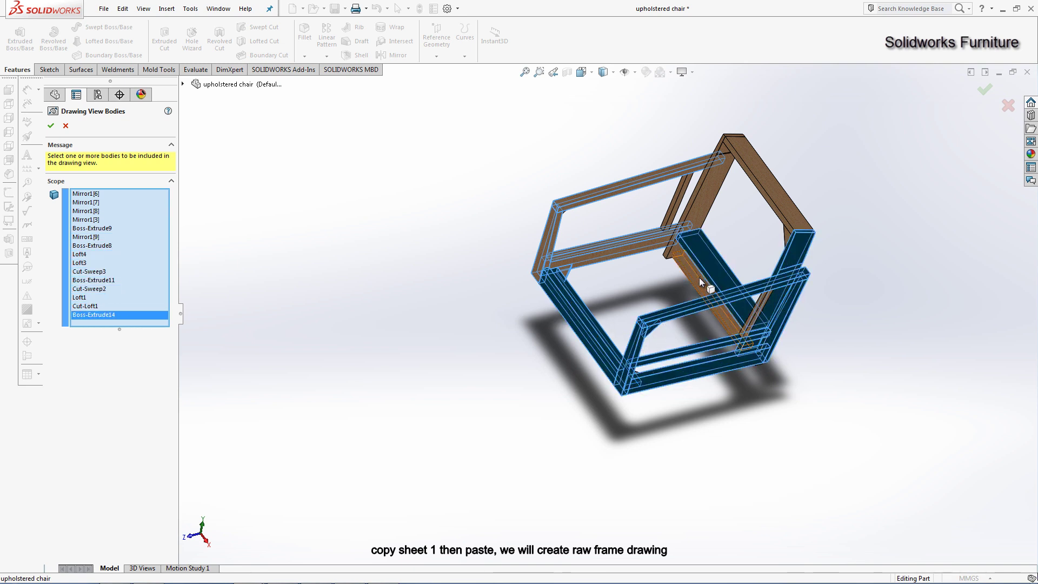
{"action": "left_click", "coordinate": [693, 214]}
{"action": "left_click", "coordinate": [679, 197]}
{"action": "left_click", "coordinate": [768, 200]}
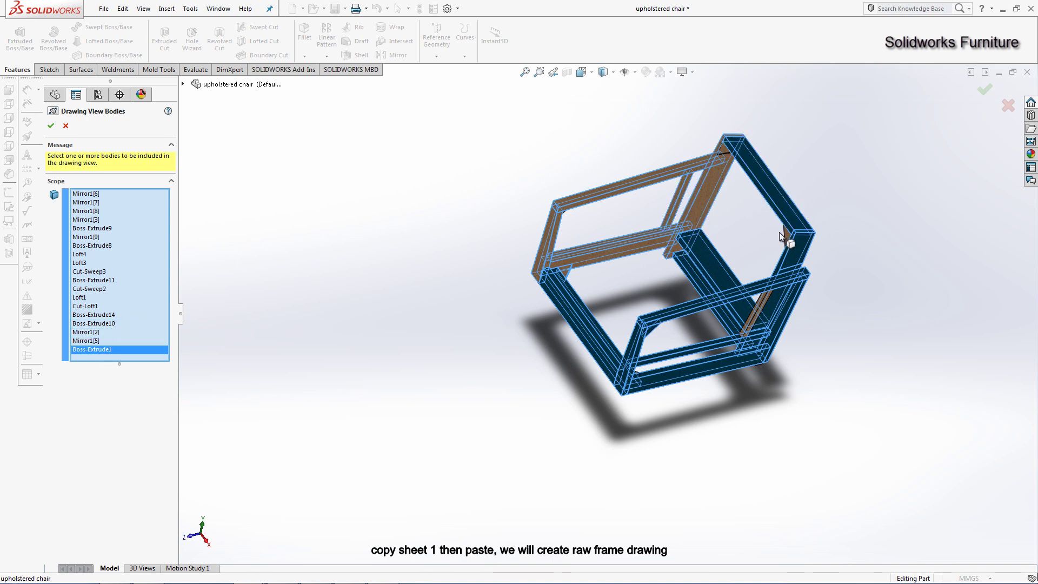
{"action": "left_click", "coordinate": [768, 228]}
{"action": "left_click", "coordinate": [724, 153]}
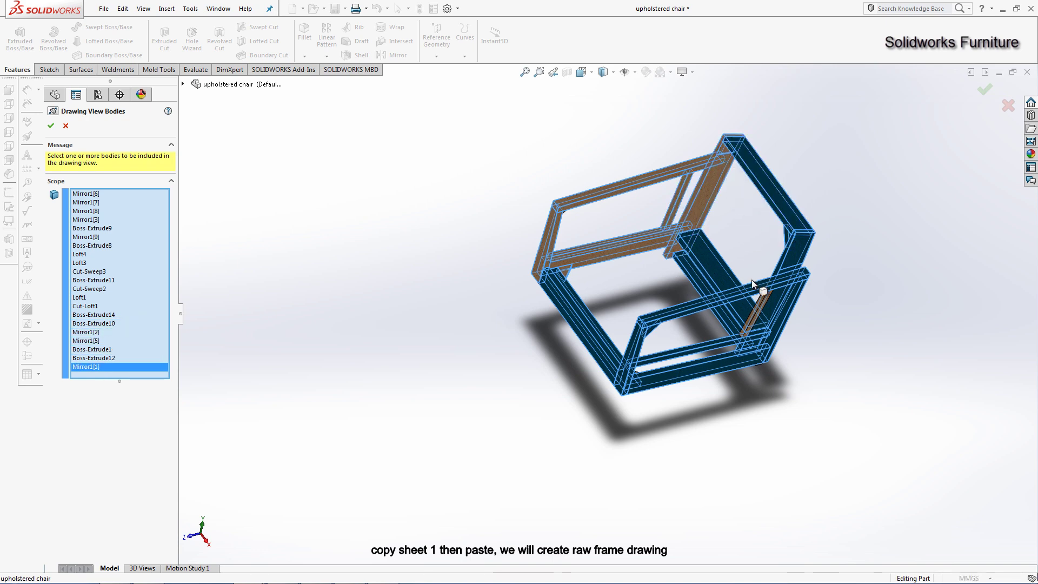
Step: Orbit to add Loft5, Mirror1[4], the corner body and corner brace, then confirm the selection
{"action": "middle_click_drag", "start_coordinate": [724, 153], "coordinate": [743, 303]}
{"action": "left_click", "coordinate": [763, 366]}
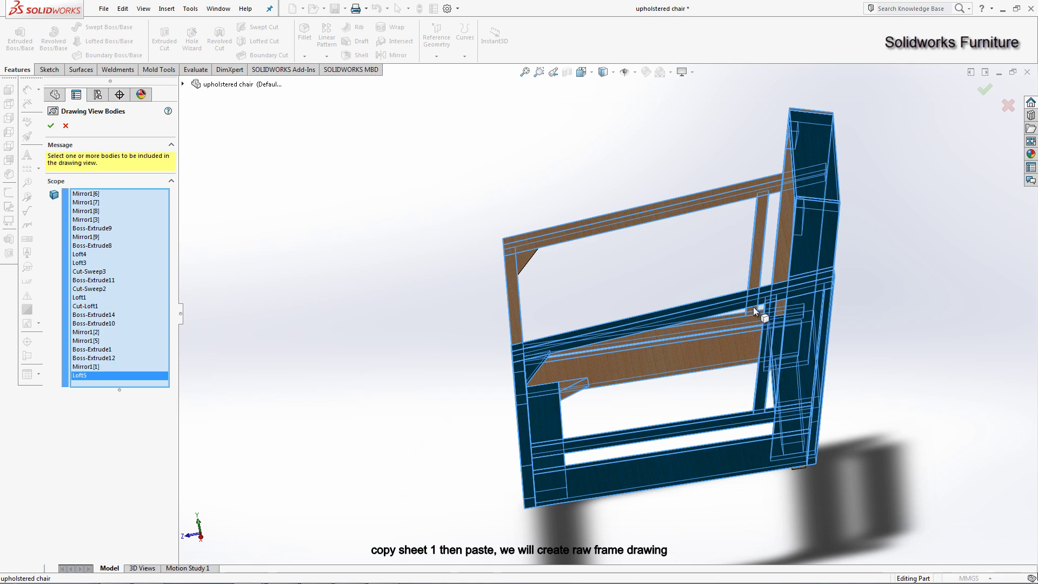
{"action": "mouse_move", "coordinate": [763, 366]}
{"action": "middle_mouse_down"}
{"action": "mouse_move", "coordinate": [697, 385]}
{"action": "mouse_move", "coordinate": [807, 266]}
{"action": "middle_mouse_up"}
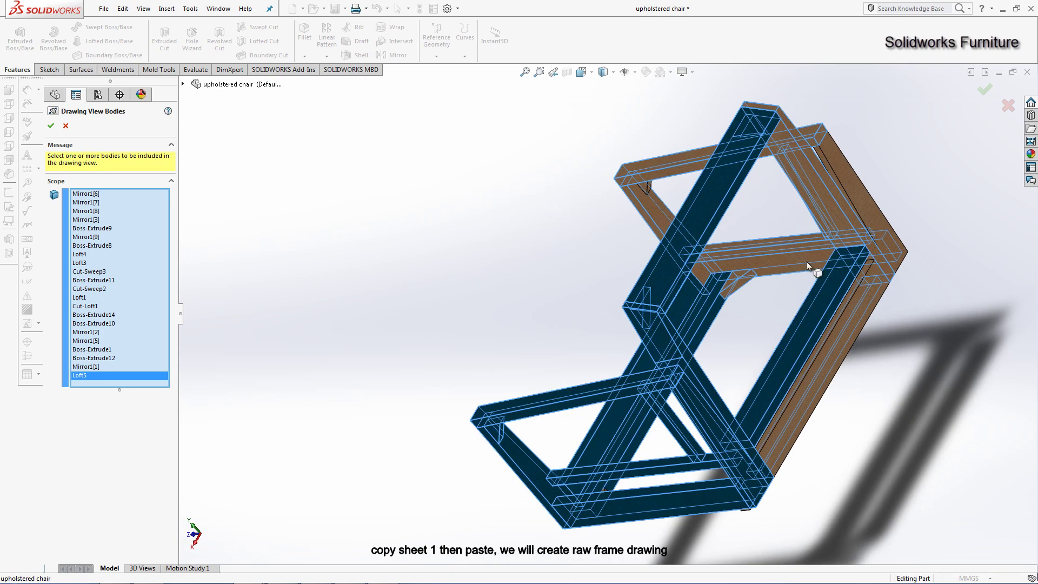
{"action": "left_click", "coordinate": [834, 174]}
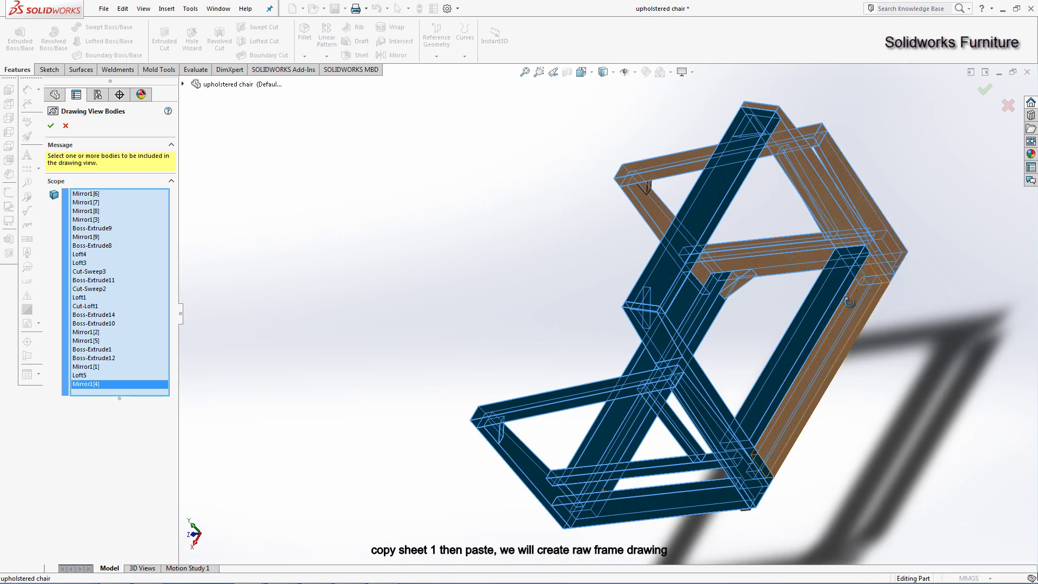
{"action": "middle_click_drag", "start_coordinate": [848, 301], "coordinate": [563, 254]}
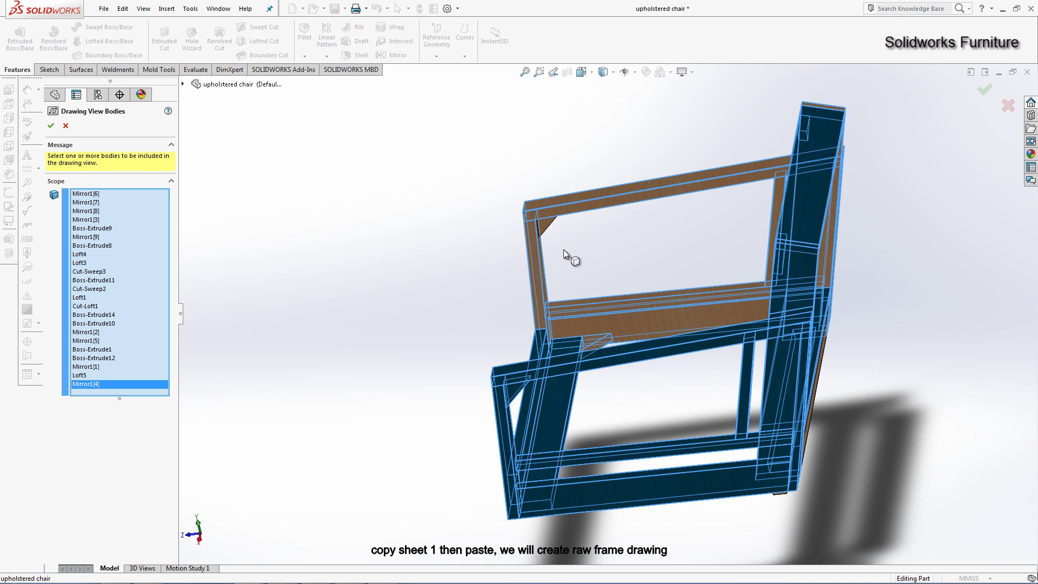
{"action": "left_click", "coordinate": [546, 227]}
{"action": "mouse_move", "coordinate": [655, 511]}
{"action": "middle_mouse_down"}
{"action": "mouse_move", "coordinate": [563, 389]}
{"action": "mouse_move", "coordinate": [553, 53]}
{"action": "middle_mouse_up"}
{"action": "left_click", "coordinate": [511, 259]}
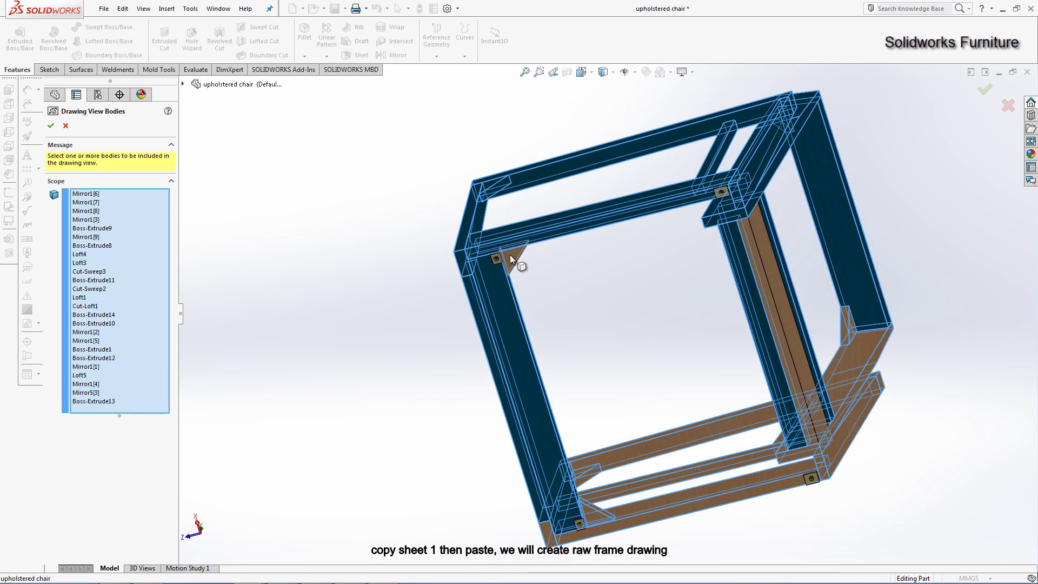
{"action": "left_click", "coordinate": [981, 91]}
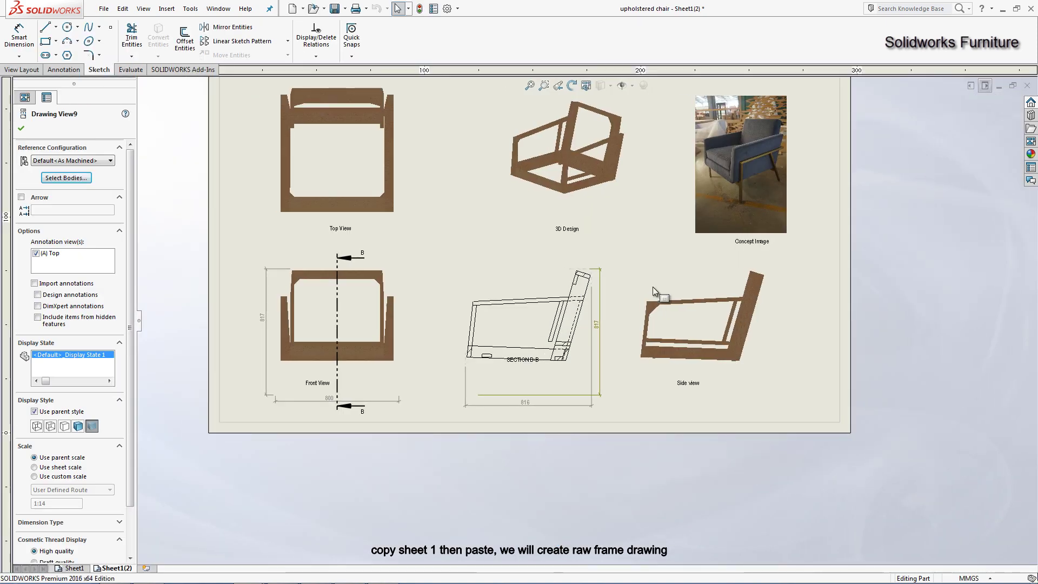
Step: Delete the 817 dimension from Section B-B
{"action": "scroll", "coordinate": [614, 374], "scroll_direction": "down", "scroll_amount": 2}
{"action": "scroll", "coordinate": [615, 361], "scroll_direction": "down", "scroll_amount": 2}
{"action": "scroll", "coordinate": [616, 357], "scroll_direction": "up", "scroll_amount": 2}
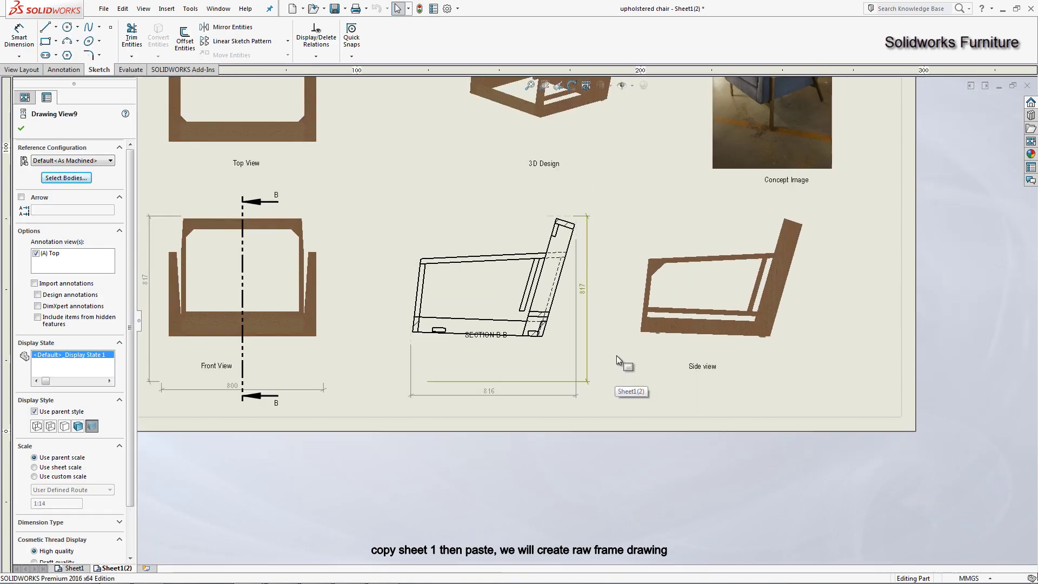
{"action": "left_click", "coordinate": [696, 233]}
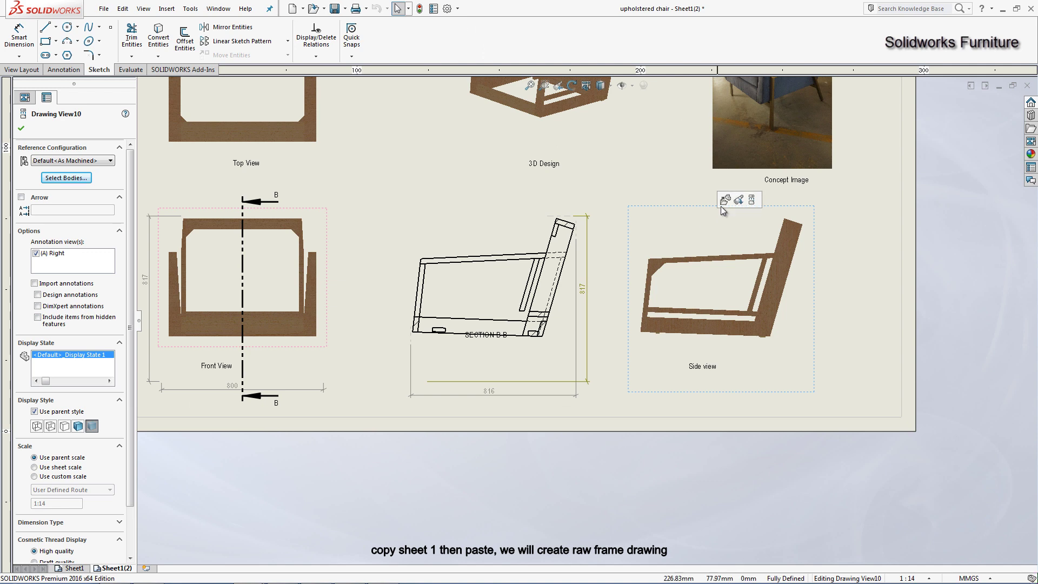
{"action": "left_click", "coordinate": [587, 275]}
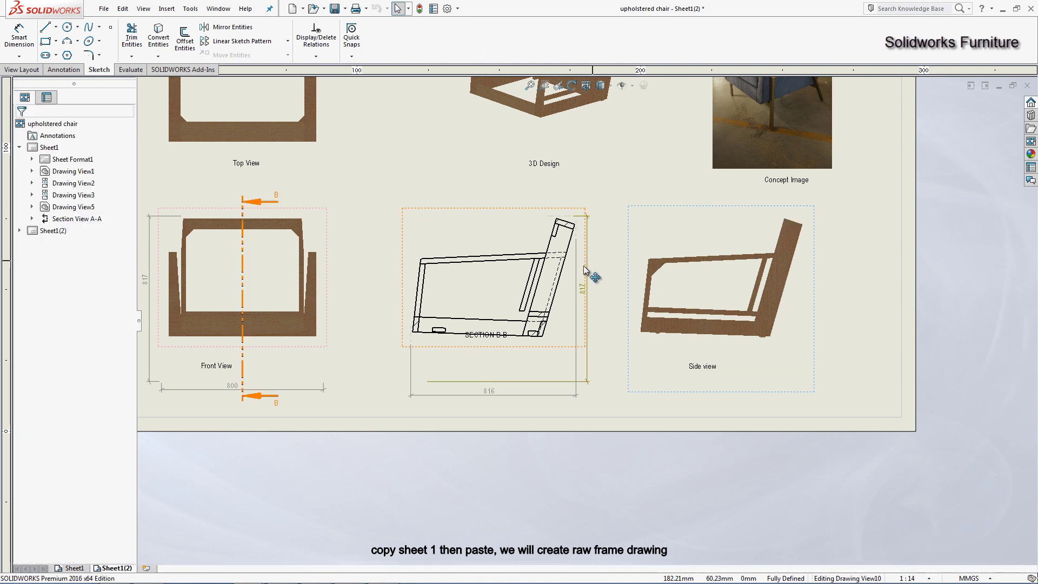
{"action": "key", "text": "Delete"}
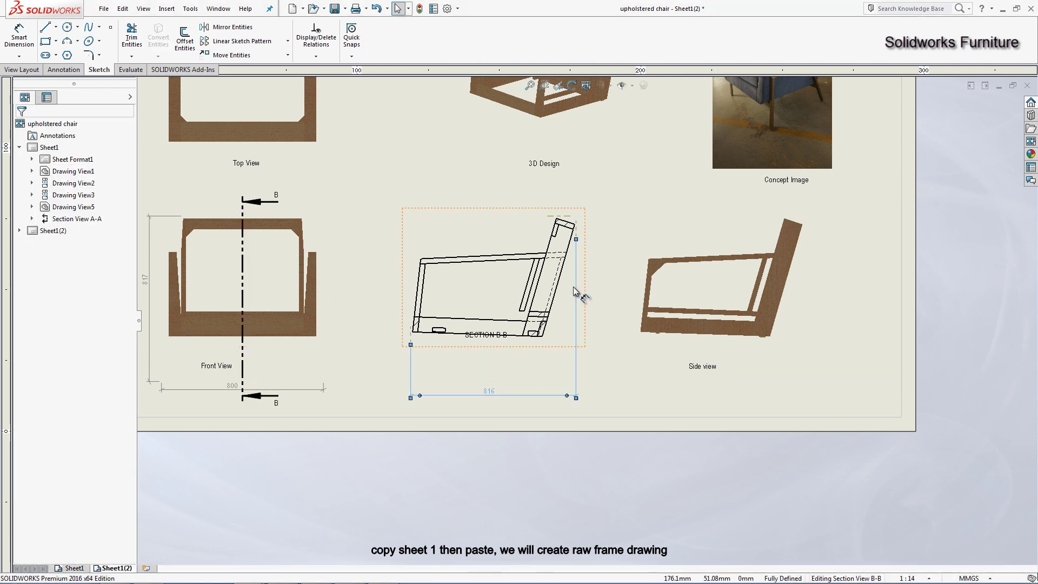
Step: Start the Side view's body selection with Cut-Sweep3, Boss-Extrude9, bottom rails, legs, Mirror5[3], Mirror1[2]
{"action": "left_click", "coordinate": [667, 226]}
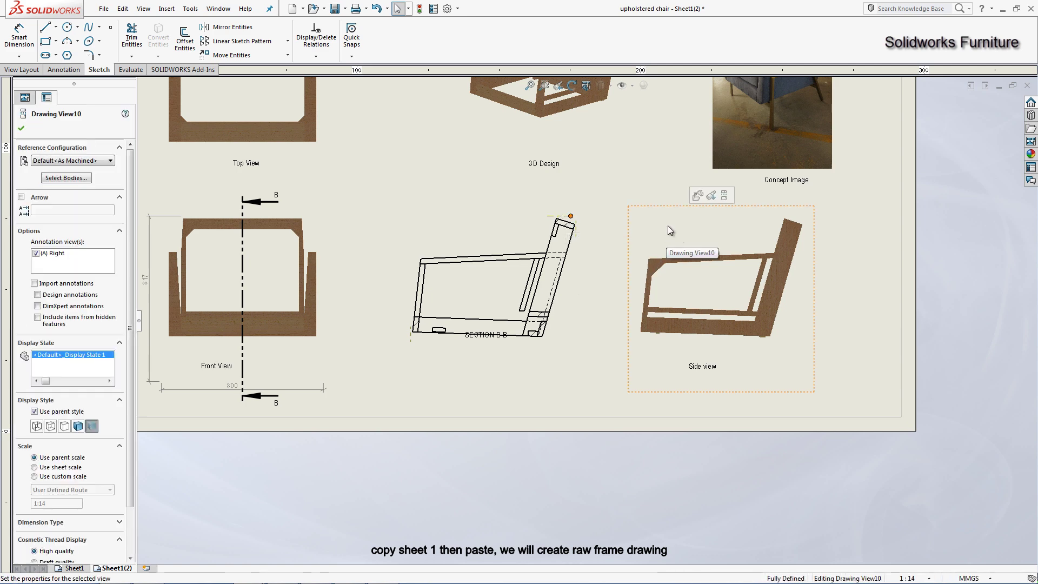
{"action": "left_click", "coordinate": [80, 179]}
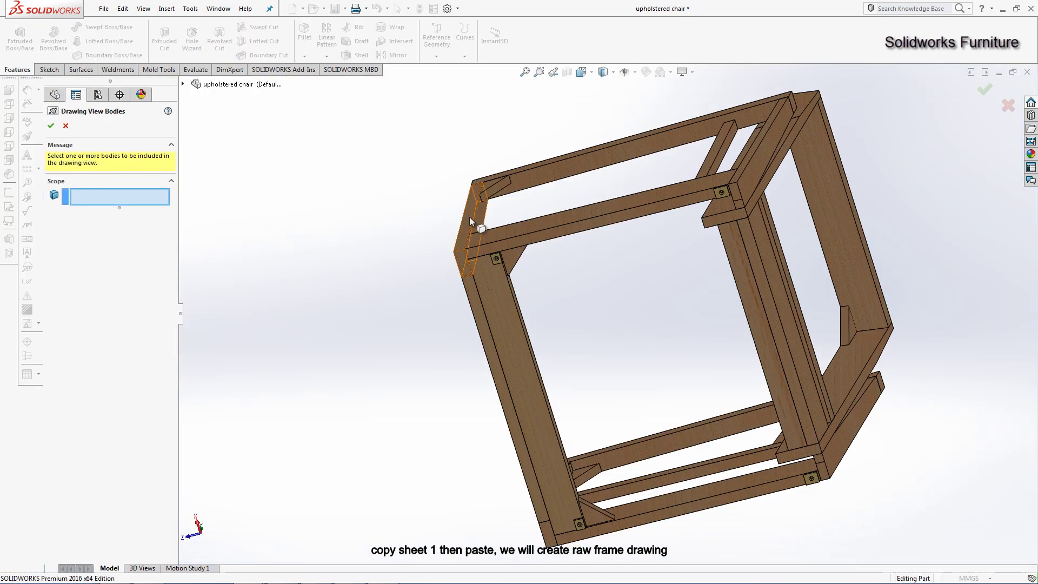
{"action": "left_click", "coordinate": [469, 216]}
{"action": "left_click", "coordinate": [471, 286]}
{"action": "left_click", "coordinate": [515, 255]}
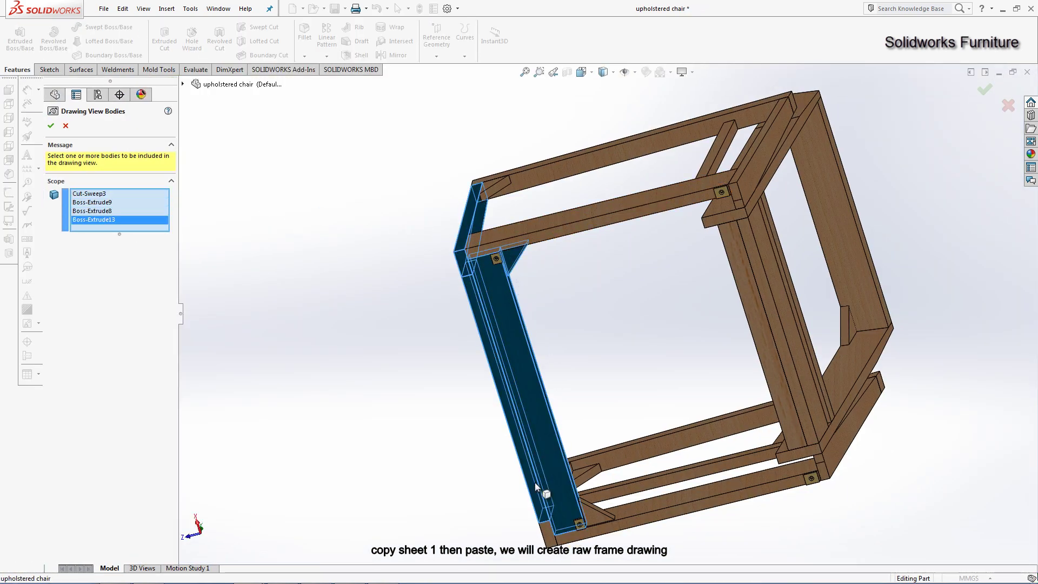
{"action": "left_click", "coordinate": [552, 532]}
{"action": "left_click", "coordinate": [648, 516]}
{"action": "left_click", "coordinate": [592, 478]}
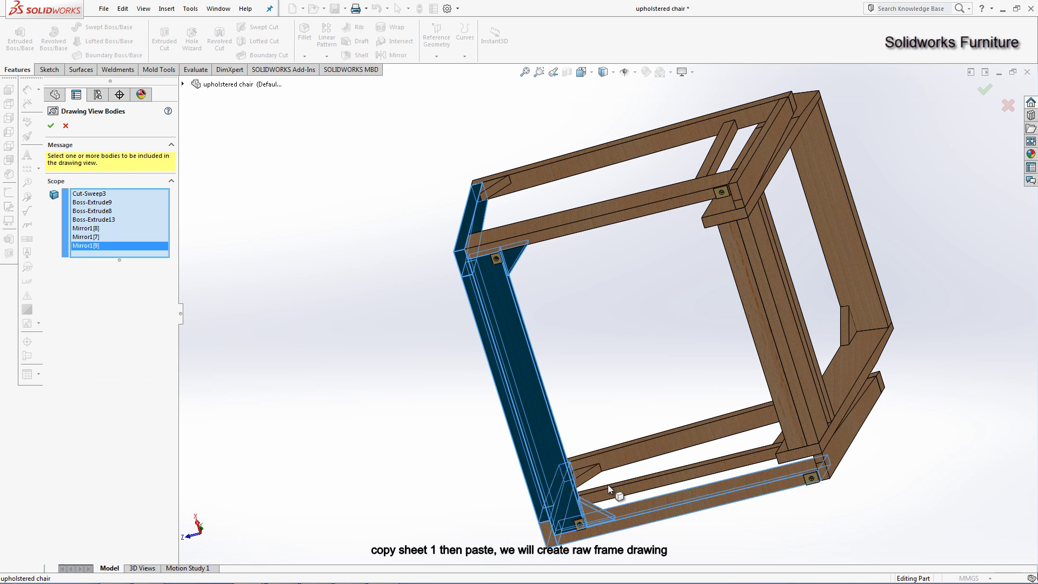
{"action": "left_click", "coordinate": [594, 475]}
{"action": "left_click", "coordinate": [794, 411]}
Step: Add Mirror1[5], Mirror1[3], the corner brace, top rail, front rails and Boss-Extrude10
{"action": "middle_click_drag", "start_coordinate": [794, 411], "coordinate": [759, 409]}
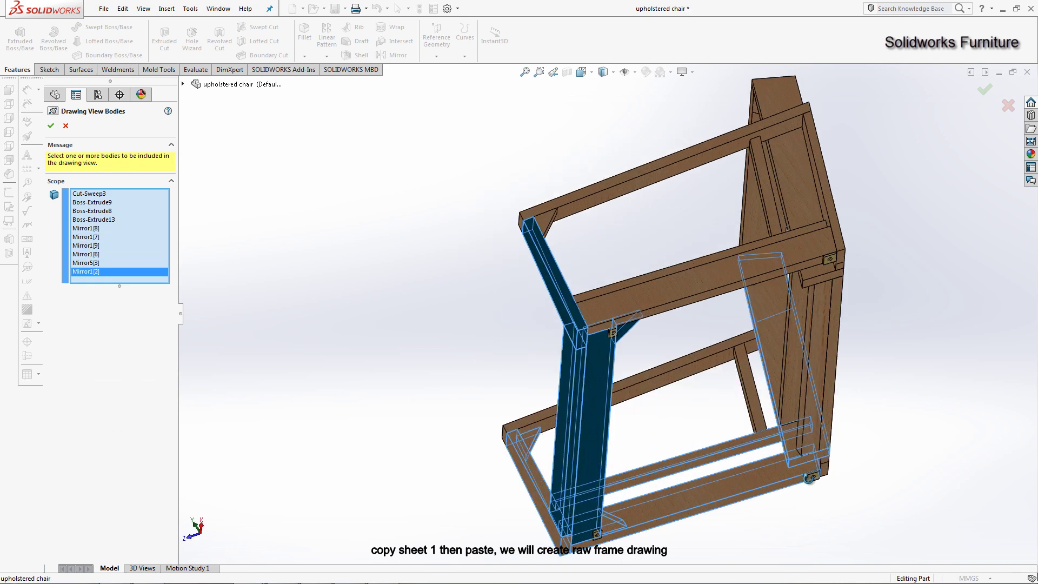
{"action": "left_click", "coordinate": [760, 409]}
{"action": "left_click", "coordinate": [675, 372]}
{"action": "middle_click_drag", "start_coordinate": [675, 373], "coordinate": [552, 294]}
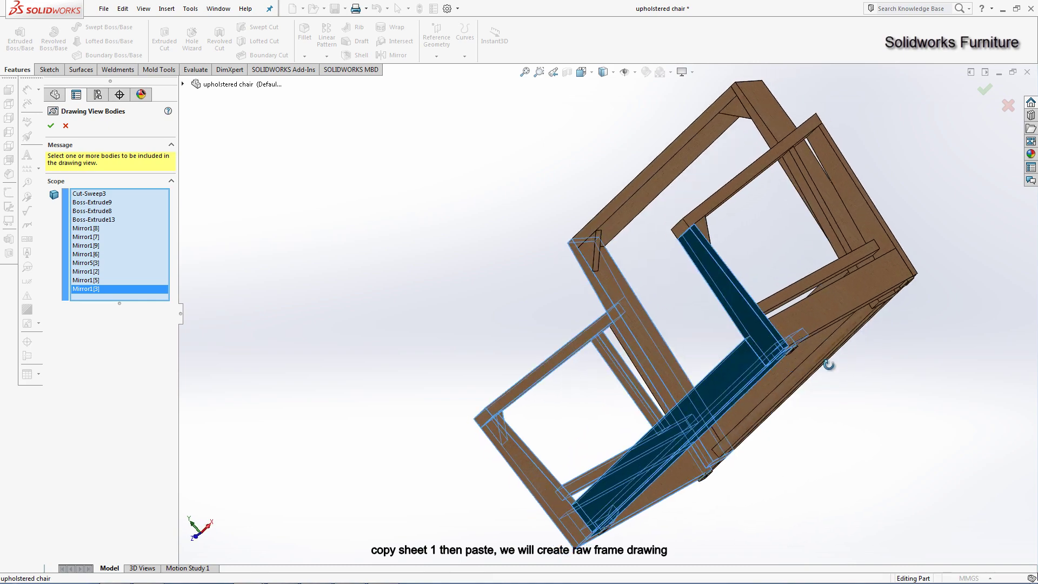
{"action": "left_click", "coordinate": [511, 259]}
{"action": "left_click", "coordinate": [541, 232]}
{"action": "left_click", "coordinate": [692, 402]}
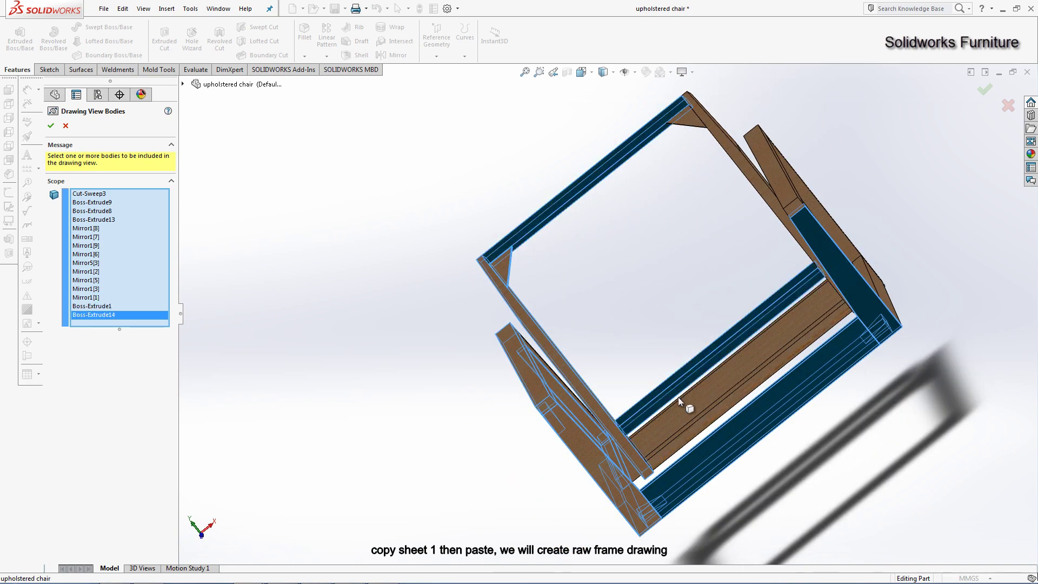
{"action": "left_click", "coordinate": [689, 426]}
{"action": "left_click", "coordinate": [688, 435]}
{"action": "mouse_move", "coordinate": [688, 435]}
{"action": "middle_mouse_down"}
{"action": "mouse_move", "coordinate": [480, 335]}
{"action": "mouse_move", "coordinate": [558, 373]}
{"action": "mouse_move", "coordinate": [704, 197]}
{"action": "middle_mouse_up"}
Step: Add the remaining legs, brace, right top rail, Loft4, Boss-Extrude11 and Loft3, then confirm
{"action": "left_click", "coordinate": [480, 335]}
{"action": "left_click", "coordinate": [772, 131]}
{"action": "left_click", "coordinate": [798, 160]}
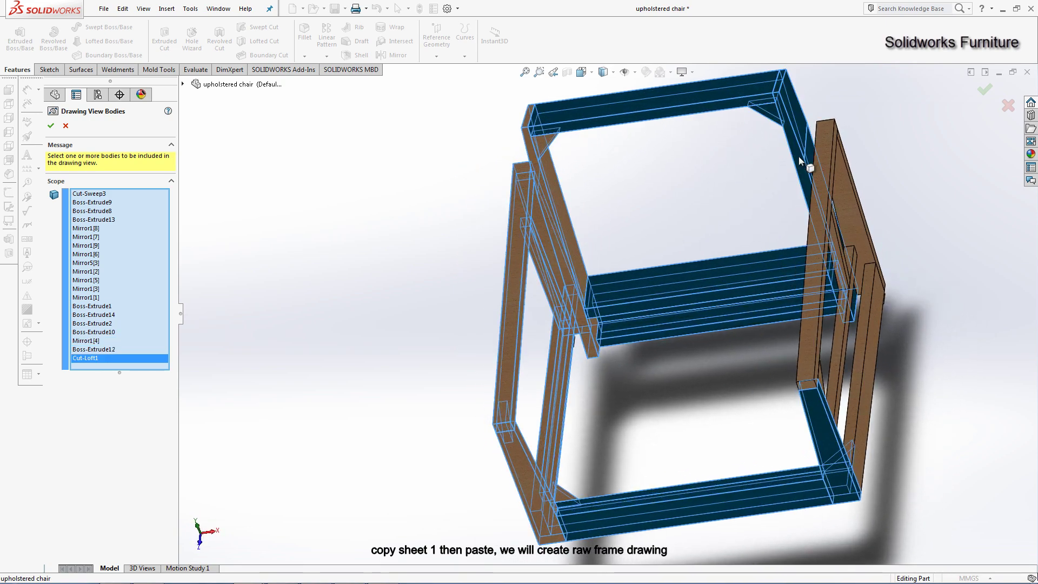
{"action": "left_click", "coordinate": [820, 186]}
{"action": "middle_click_drag", "start_coordinate": [844, 179], "coordinate": [854, 270]}
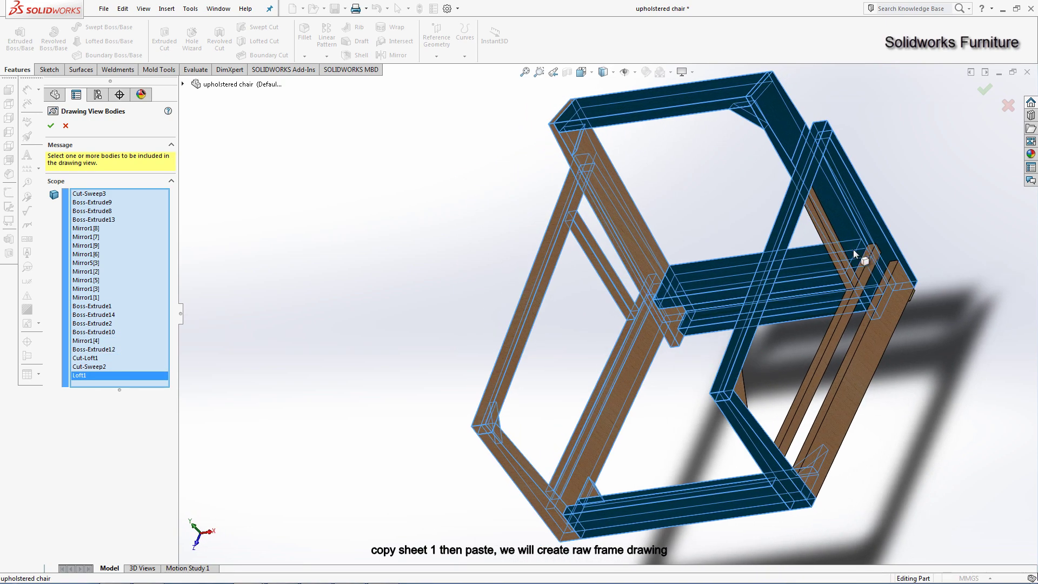
{"action": "left_click", "coordinate": [846, 338]}
{"action": "left_click", "coordinate": [842, 338]}
{"action": "left_click", "coordinate": [749, 385]}
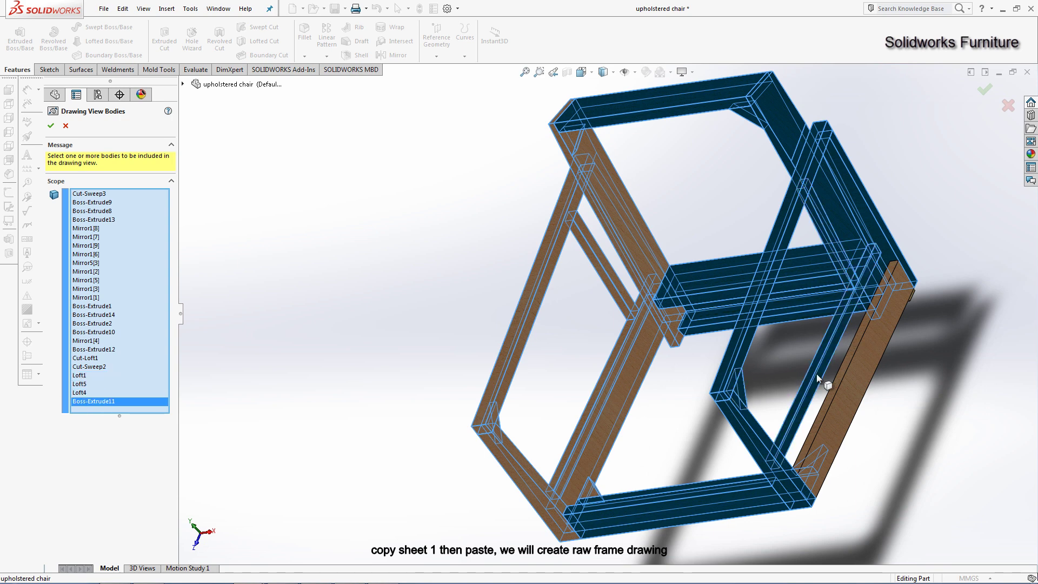
{"action": "left_click", "coordinate": [858, 378]}
{"action": "mouse_move", "coordinate": [857, 378]}
{"action": "middle_mouse_down"}
{"action": "mouse_move", "coordinate": [902, 361]}
{"action": "mouse_move", "coordinate": [859, 394]}
{"action": "middle_mouse_up"}
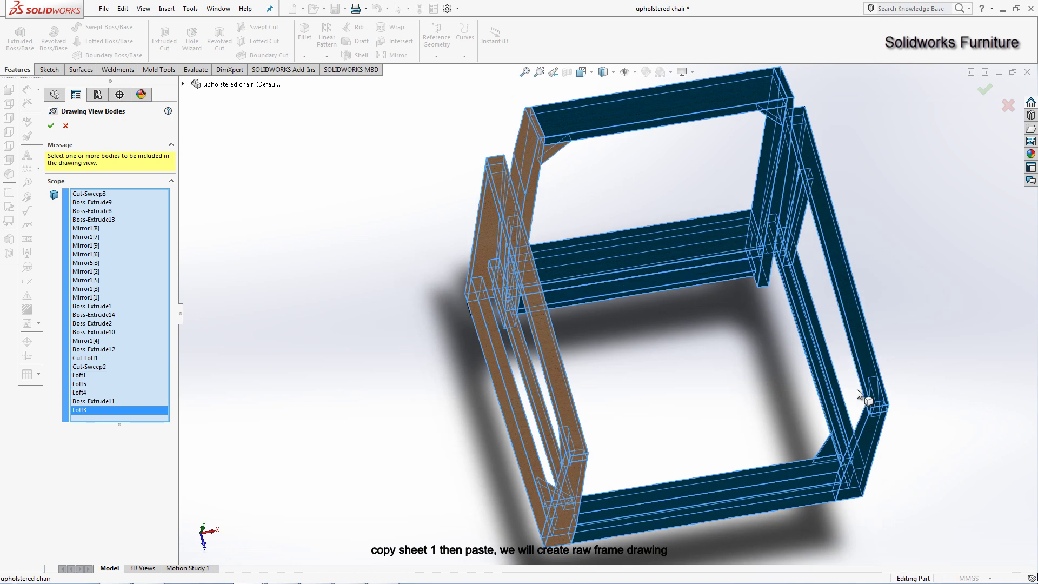
{"action": "left_click", "coordinate": [51, 125]}
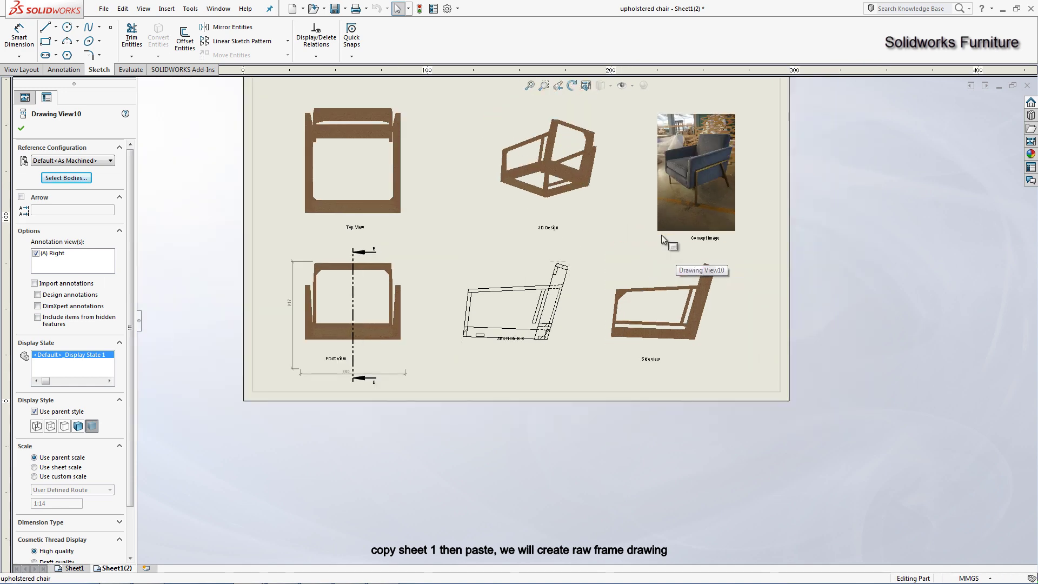
Step: Delete the 3D Design view and the Sketch Picture3 concept image from Sheet1(2)
{"action": "left_click", "coordinate": [586, 202]}
{"action": "key", "text": "Delete"}
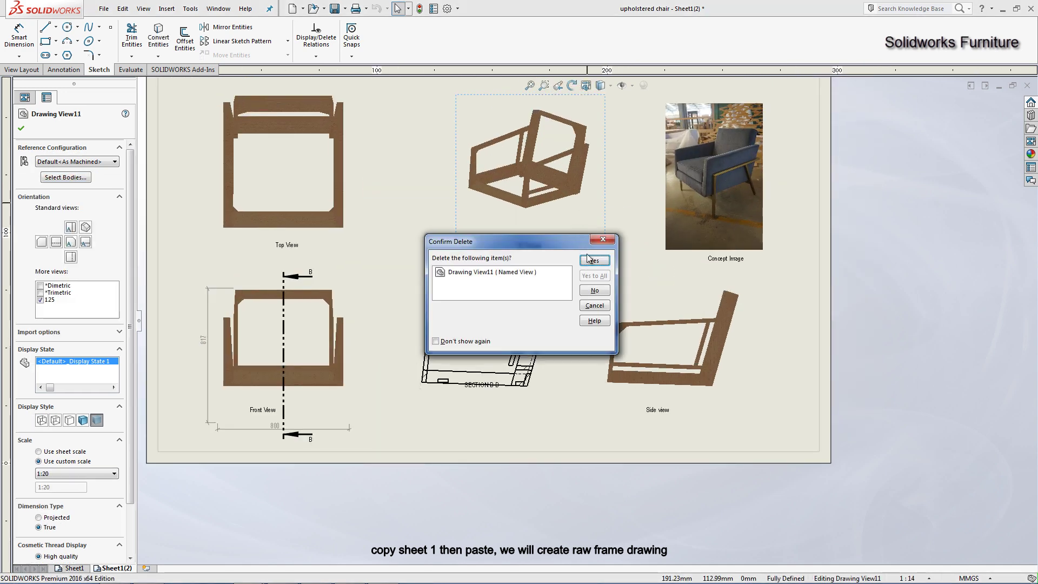
{"action": "left_click", "coordinate": [594, 260]}
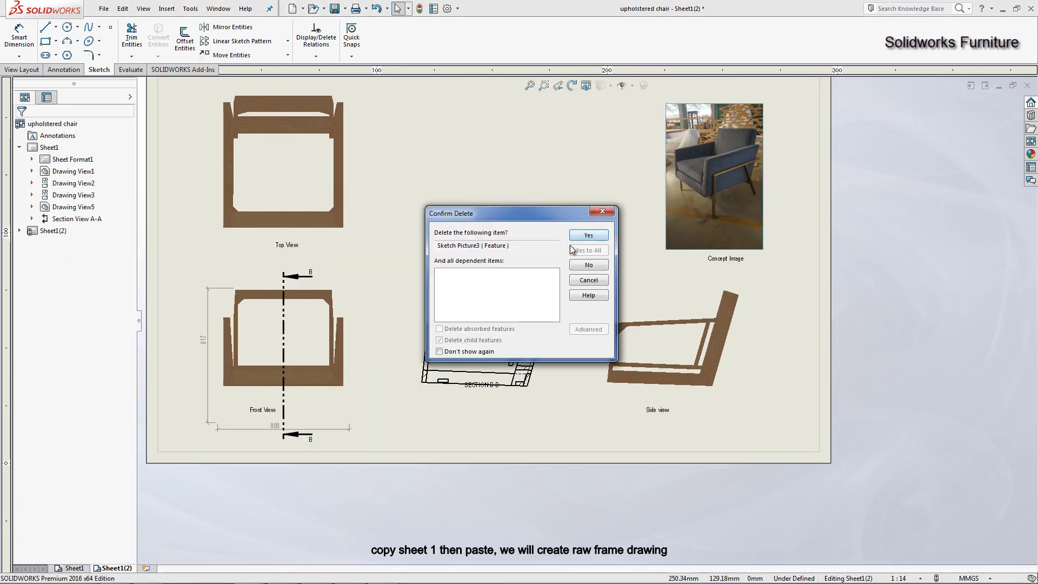
{"action": "left_click", "coordinate": [574, 239]}
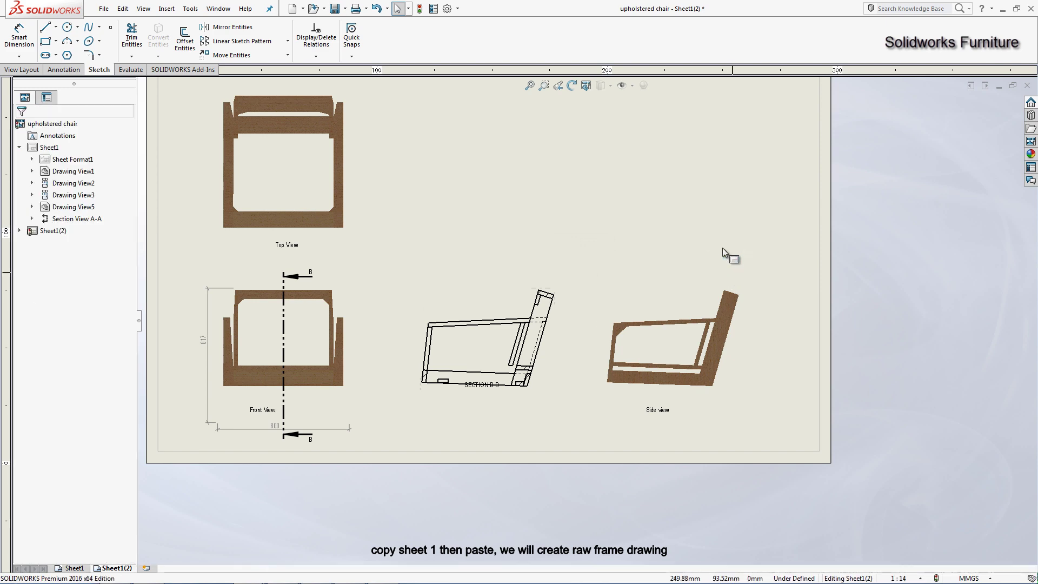
Step: In the chair part, show all bodies in Cut list(39) so the upholstery reappears
{"action": "left_click", "coordinate": [219, 8]}
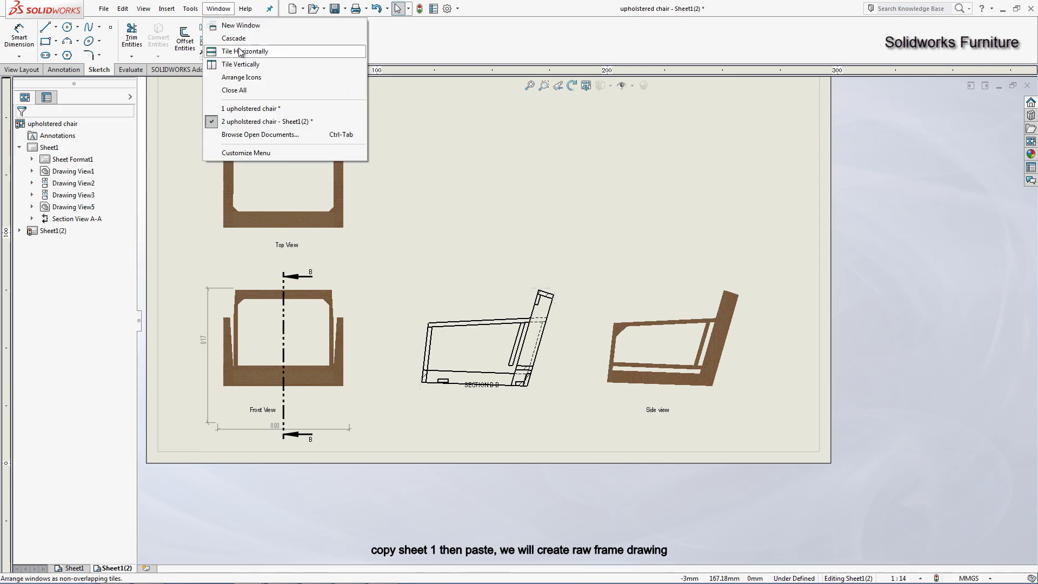
{"action": "left_click", "coordinate": [244, 110]}
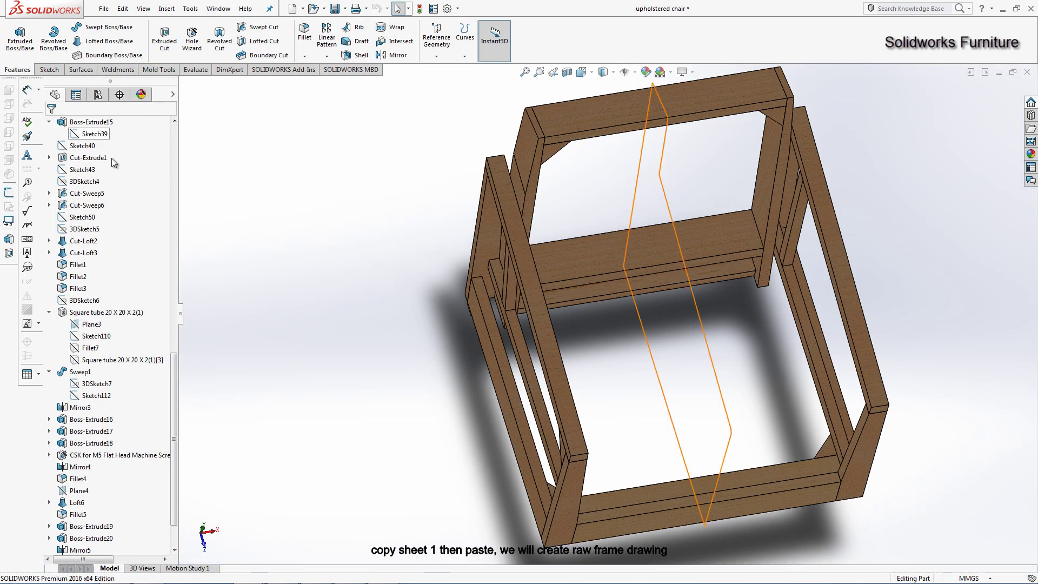
{"action": "left_click_drag", "start_coordinate": [174, 307], "coordinate": [153, 160]}
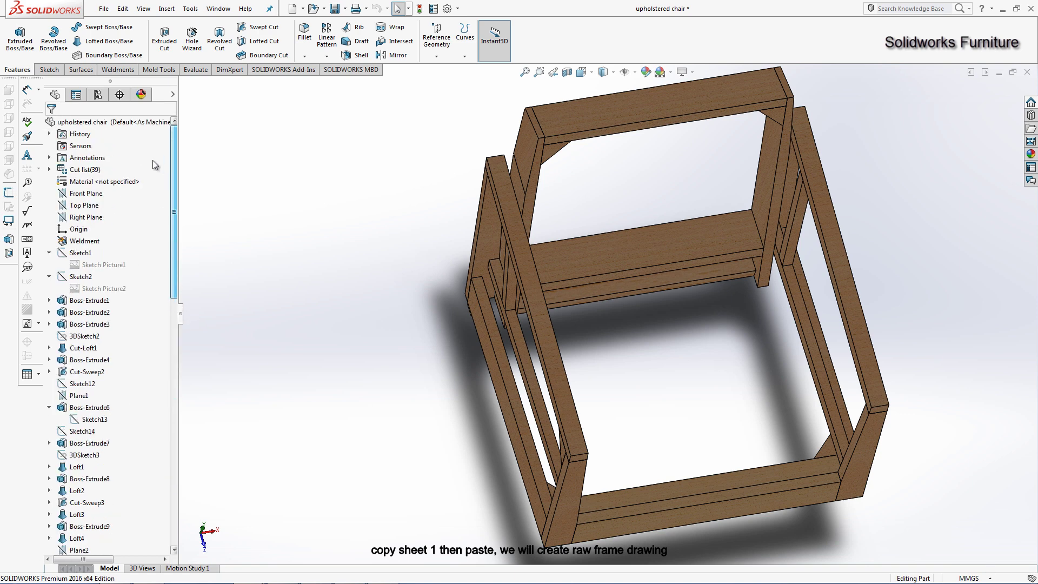
{"action": "right_click", "coordinate": [98, 123]}
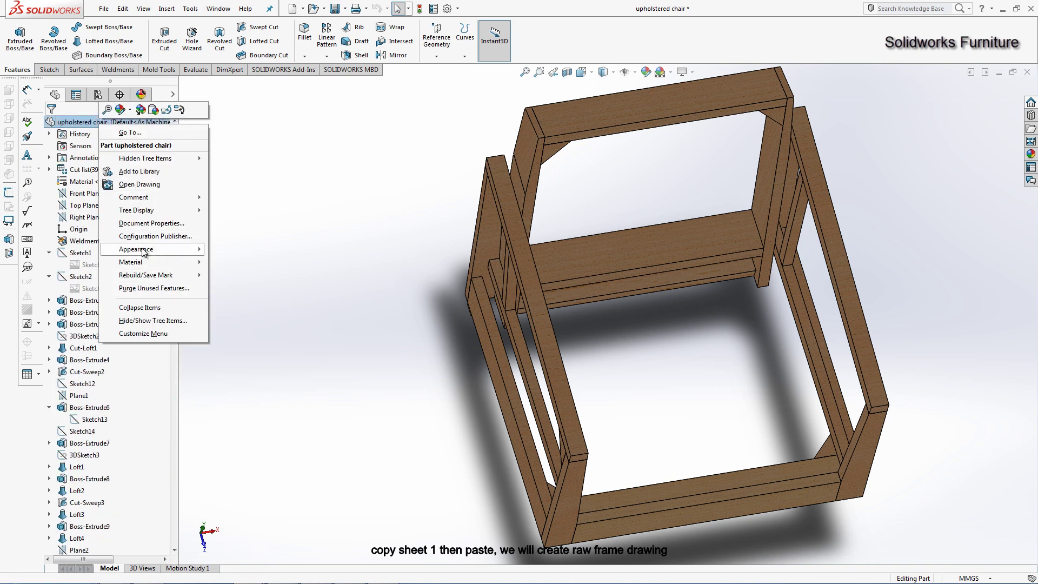
{"action": "left_click", "coordinate": [78, 170]}
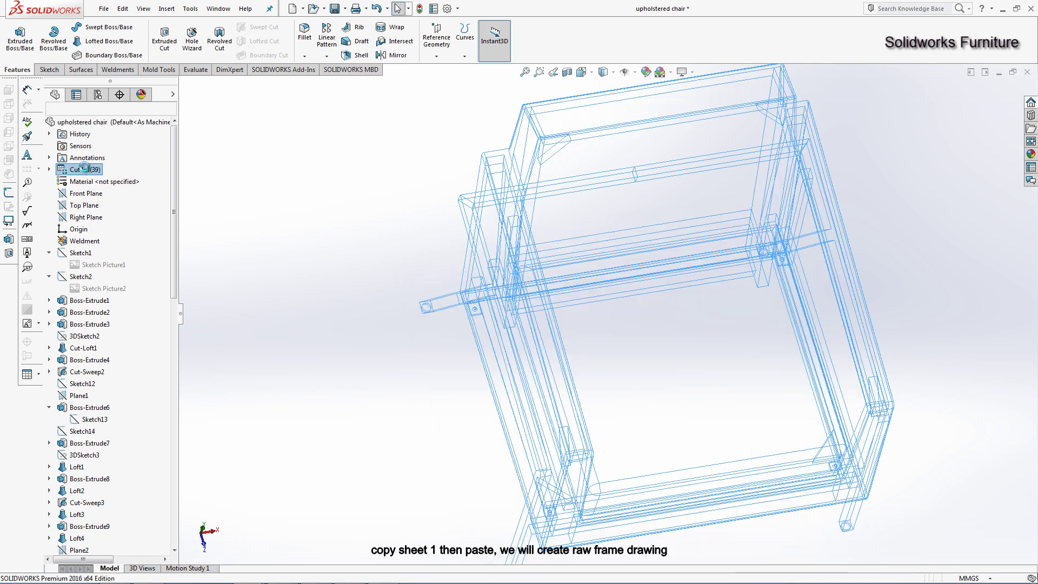
{"action": "left_click", "coordinate": [293, 184]}
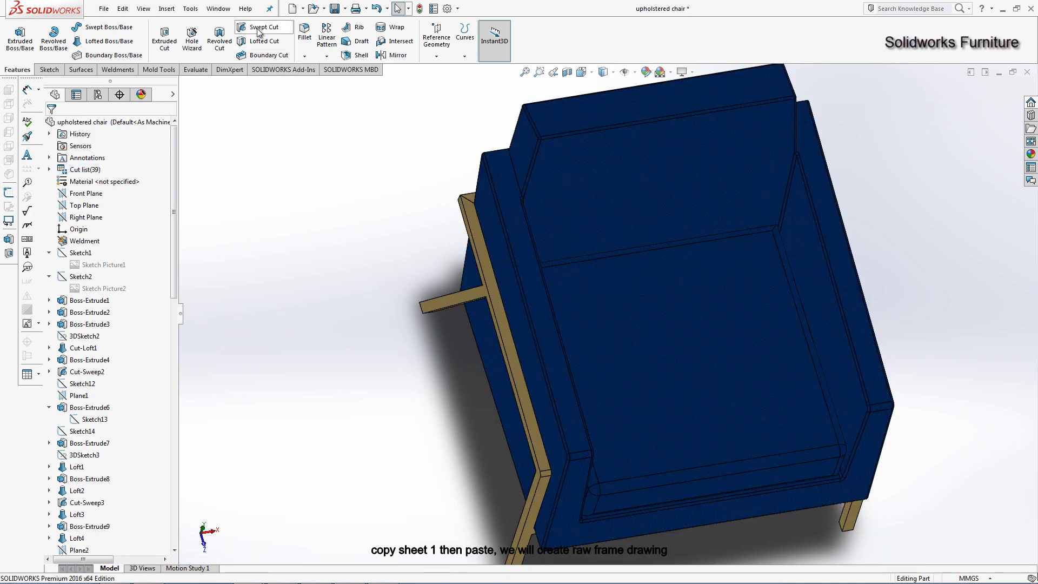
Step: Return to the Sheet1(2) drawing sheet
{"action": "left_click", "coordinate": [219, 8]}
{"action": "left_click", "coordinate": [246, 135]}
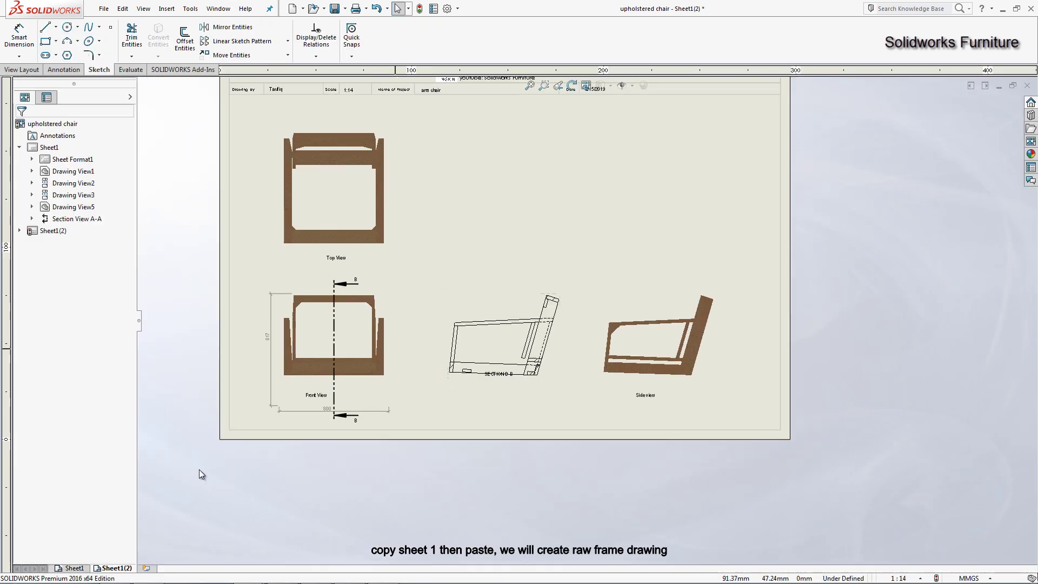
{"action": "left_click", "coordinate": [113, 568]}
{"action": "scroll", "coordinate": [337, 339], "scroll_direction": "down", "scroll_amount": 2}
Step: Set the Front View's display style to Hidden Lines Removed
{"action": "left_click", "coordinate": [364, 320]}
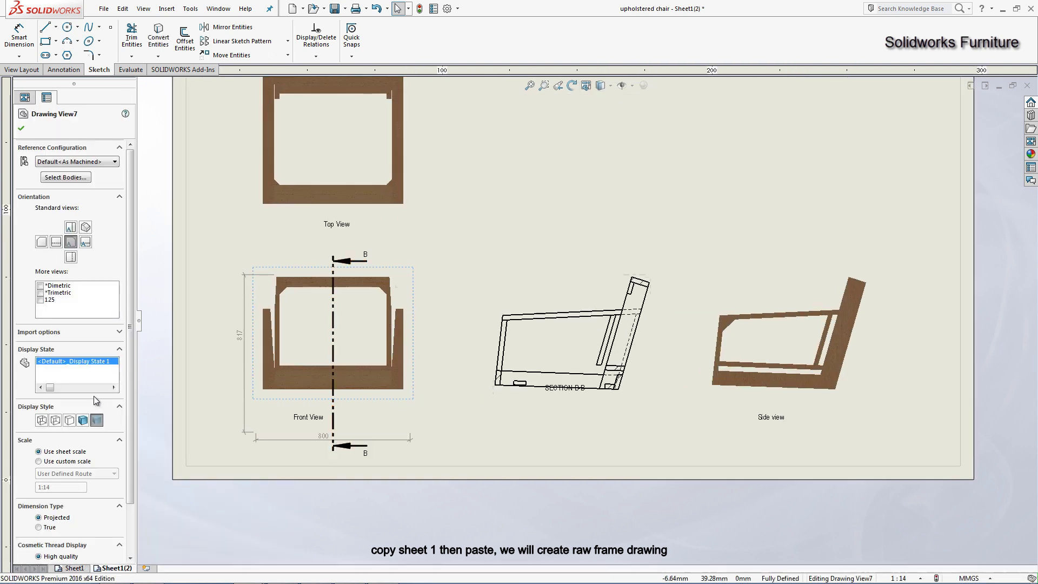
{"action": "left_click", "coordinate": [82, 420]}
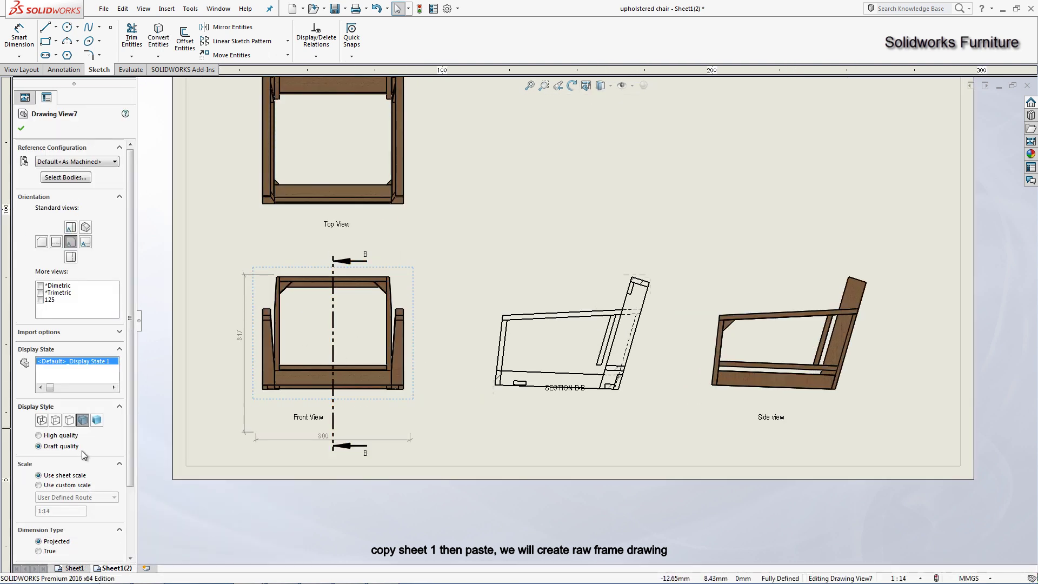
{"action": "left_click", "coordinate": [70, 420]}
{"action": "scroll", "coordinate": [692, 311], "scroll_direction": "down", "scroll_amount": 1}
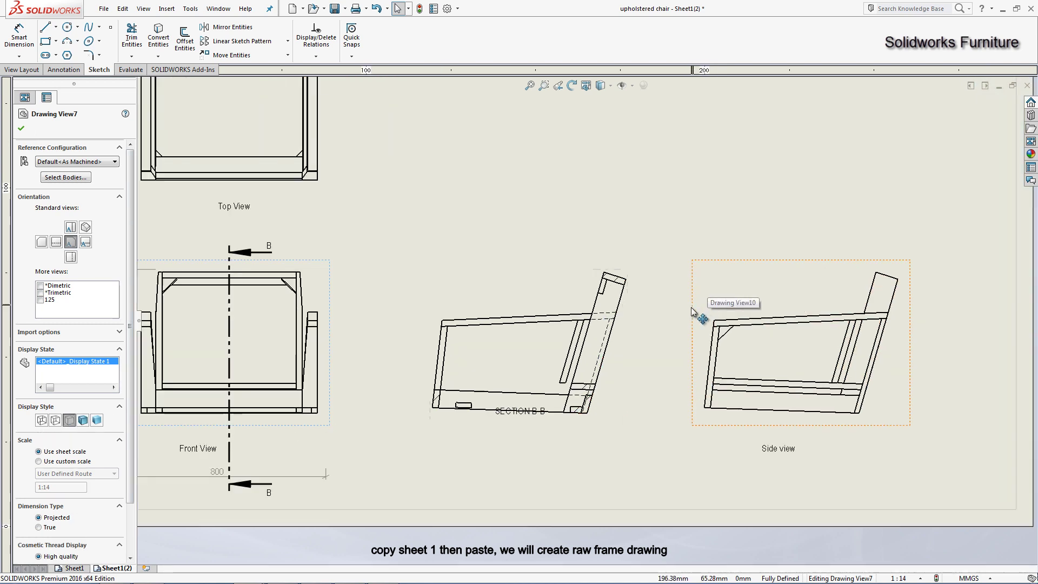
Step: Start body selection for the Front View and orbit the chair model
{"action": "left_click", "coordinate": [286, 302]}
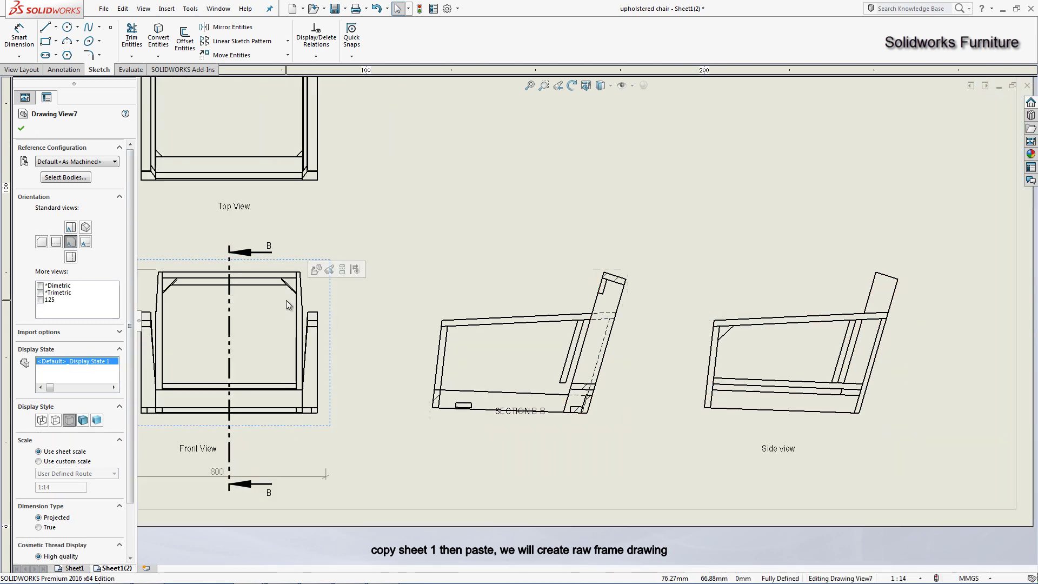
{"action": "left_click", "coordinate": [505, 293]}
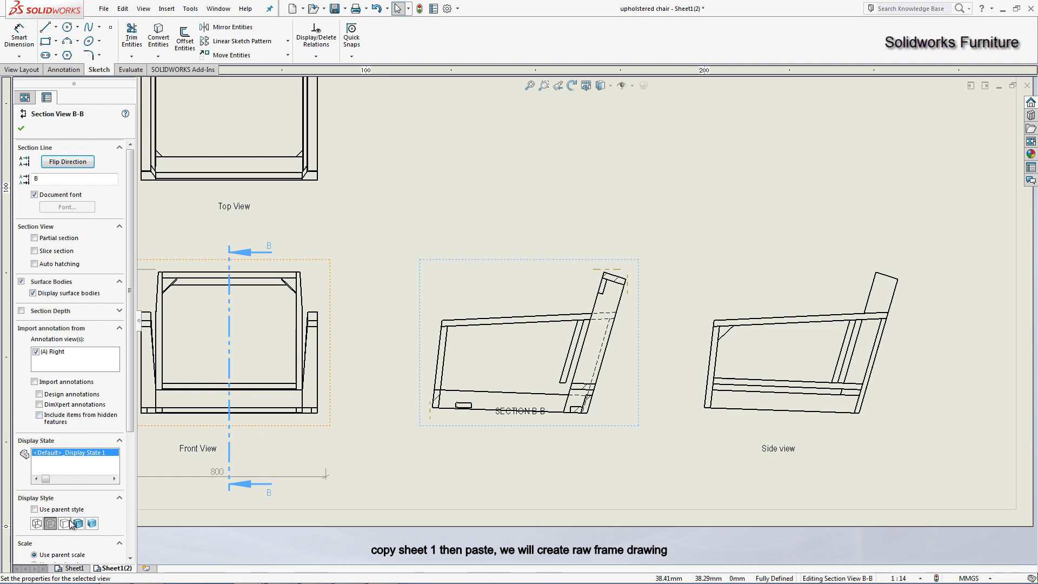
{"action": "left_click", "coordinate": [320, 292]}
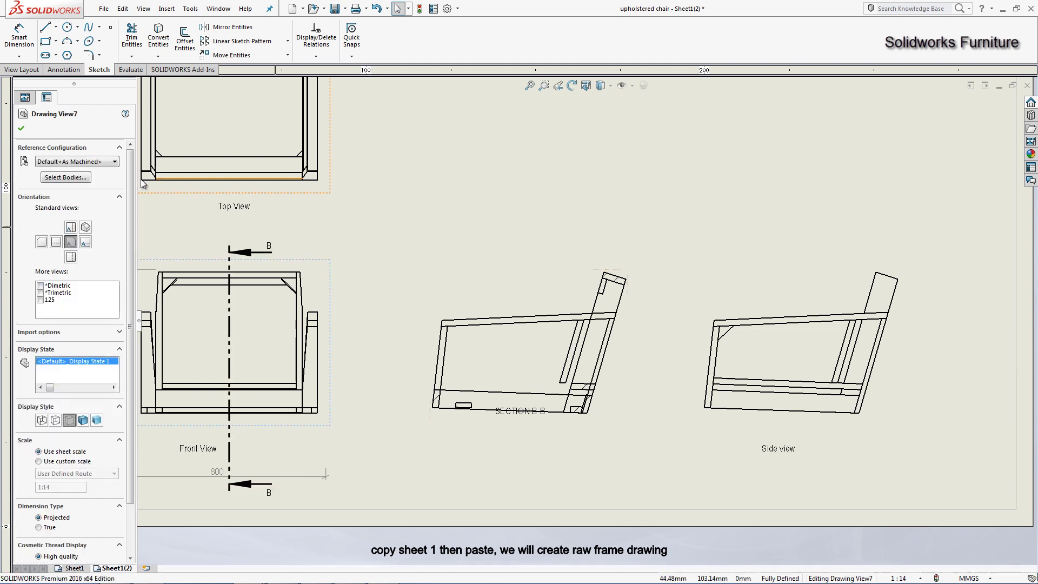
{"action": "left_click", "coordinate": [65, 177]}
{"action": "middle_click_drag", "start_coordinate": [872, 309], "coordinate": [774, 329]}
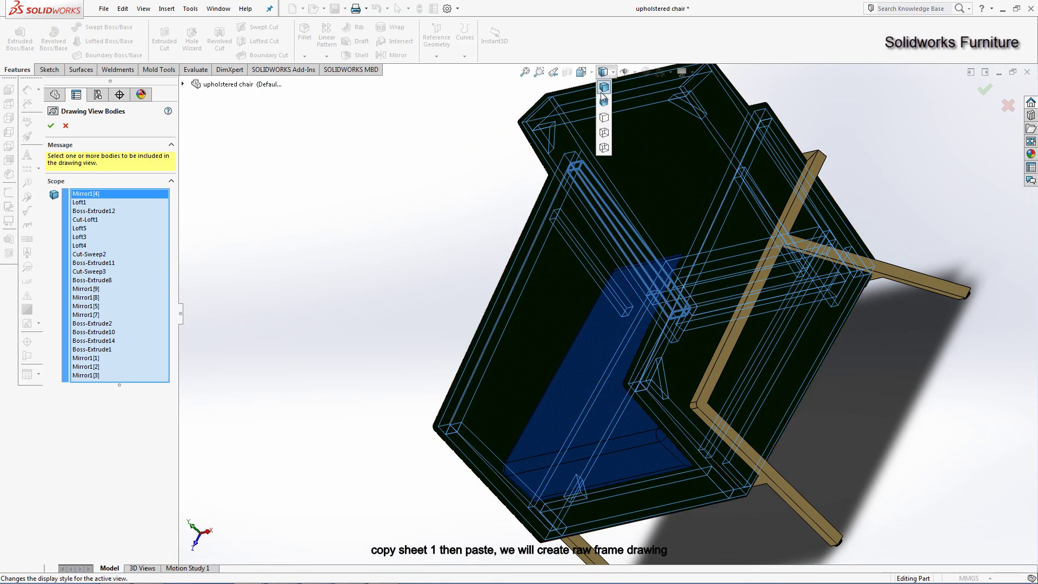
Step: Show the chair's hidden edges as dashed lines to inspect the seat frame
{"action": "left_click", "coordinate": [603, 133]}
{"action": "scroll", "coordinate": [723, 324], "scroll_direction": "down", "scroll_amount": 4}
{"action": "scroll", "coordinate": [707, 352], "scroll_direction": "down", "scroll_amount": 3}
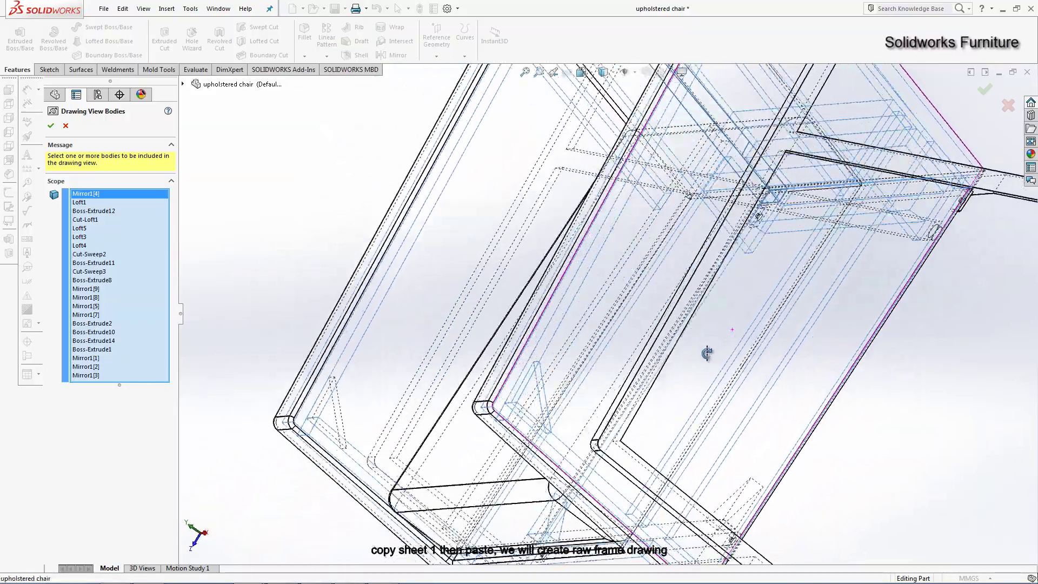
{"action": "scroll", "coordinate": [714, 403], "scroll_direction": "down", "scroll_amount": 3}
{"action": "mouse_move", "coordinate": [714, 403]}
{"action": "middle_mouse_down"}
{"action": "mouse_move", "coordinate": [776, 327]}
{"action": "mouse_move", "coordinate": [822, 312]}
{"action": "mouse_move", "coordinate": [842, 331]}
{"action": "mouse_move", "coordinate": [783, 352]}
{"action": "mouse_move", "coordinate": [762, 302]}
{"action": "middle_mouse_up"}
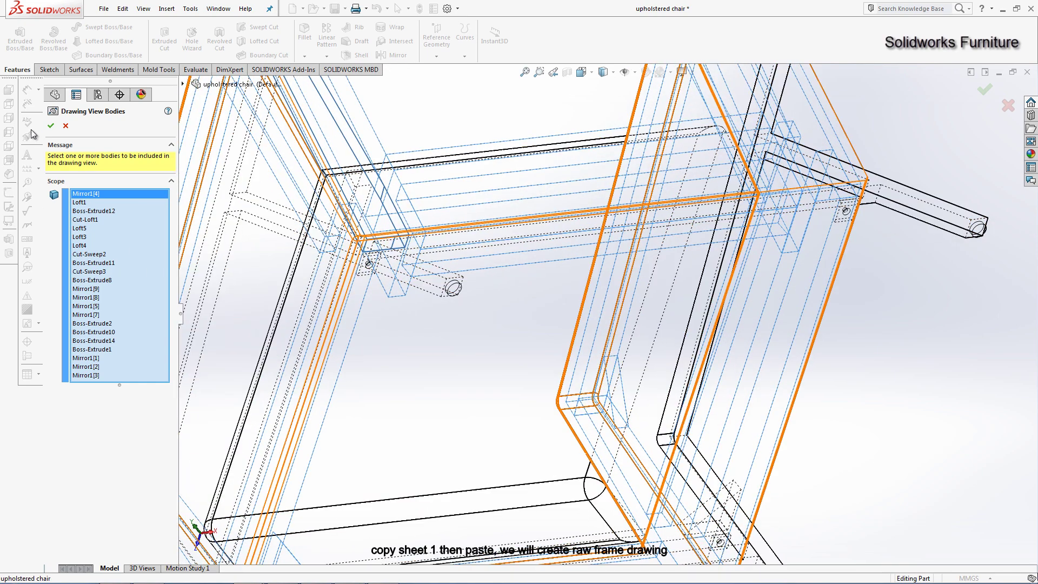
{"action": "left_click", "coordinate": [64, 128]}
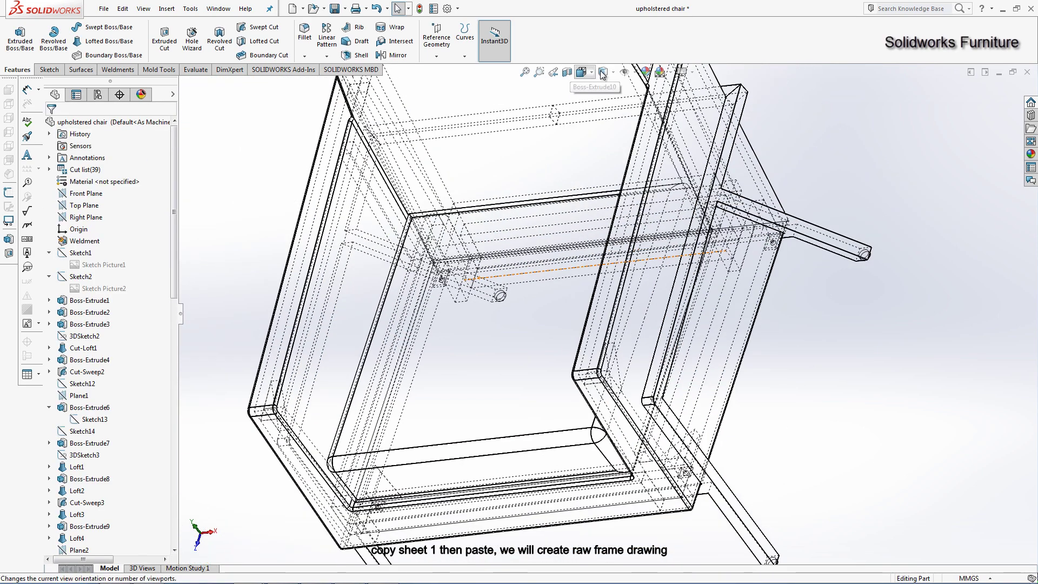
Step: Hide the blue upholstery body in the part and return to Sheet1(2)
{"action": "scroll", "coordinate": [617, 236], "scroll_direction": "down", "scroll_amount": 5}
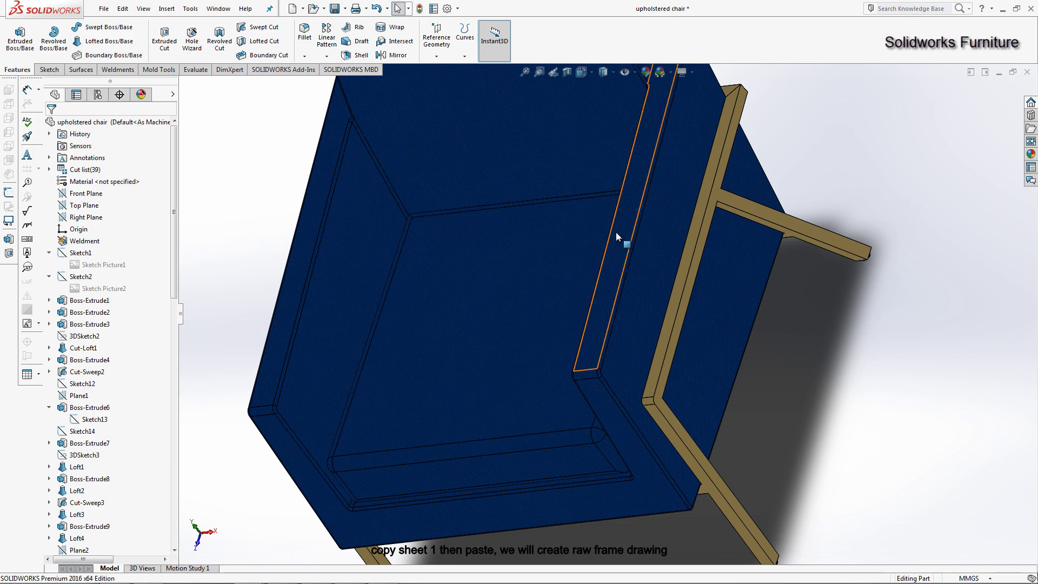
{"action": "right_click", "coordinate": [644, 252]}
{"action": "left_click", "coordinate": [654, 229]}
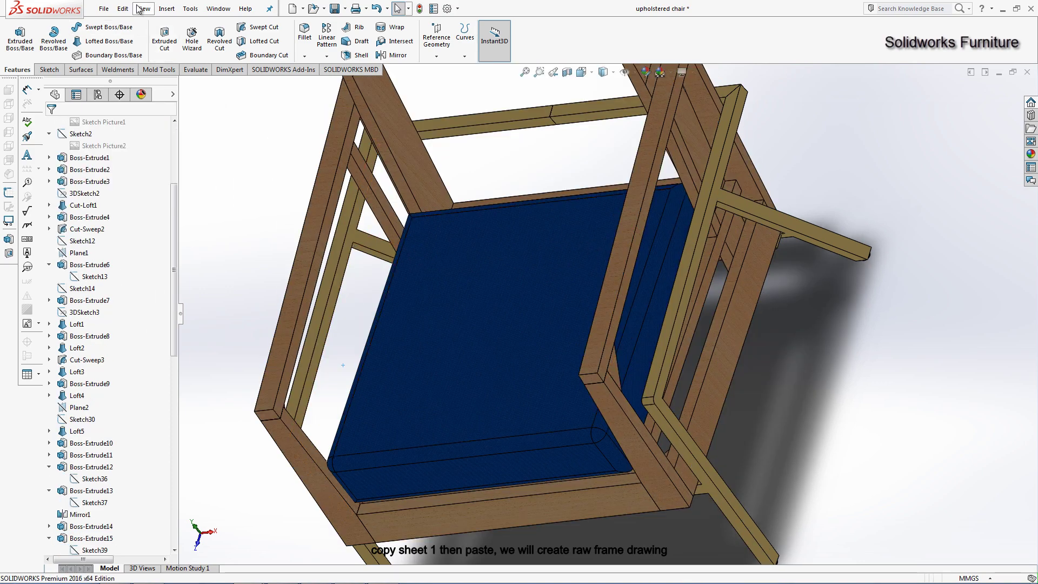
{"action": "left_click", "coordinate": [208, 9]}
{"action": "left_click", "coordinate": [400, 137]}
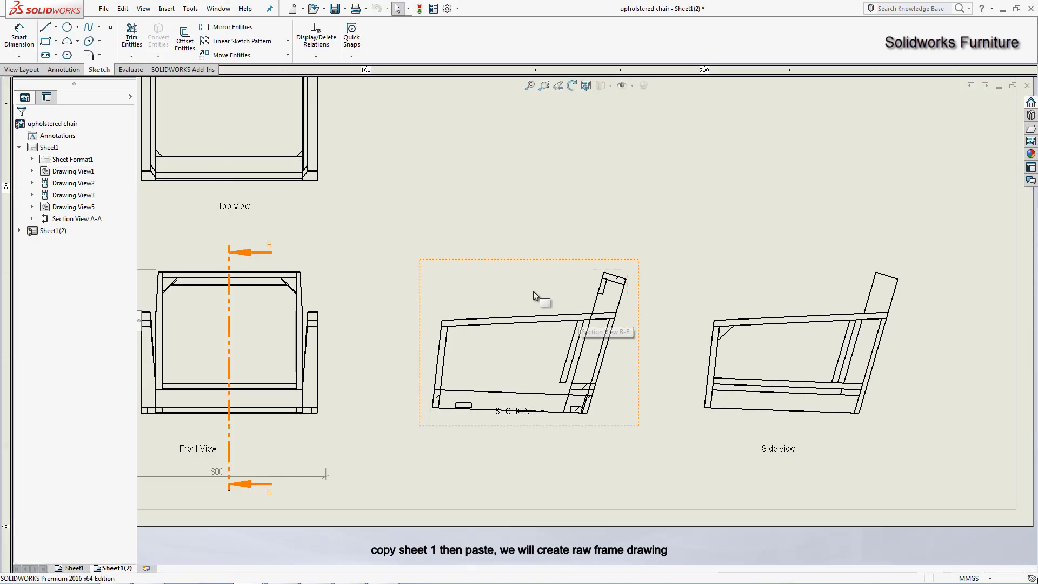
Step: Add the Mirror1[6] body to the Front View's included bodies
{"action": "left_click", "coordinate": [533, 291]}
{"action": "left_click", "coordinate": [296, 335]}
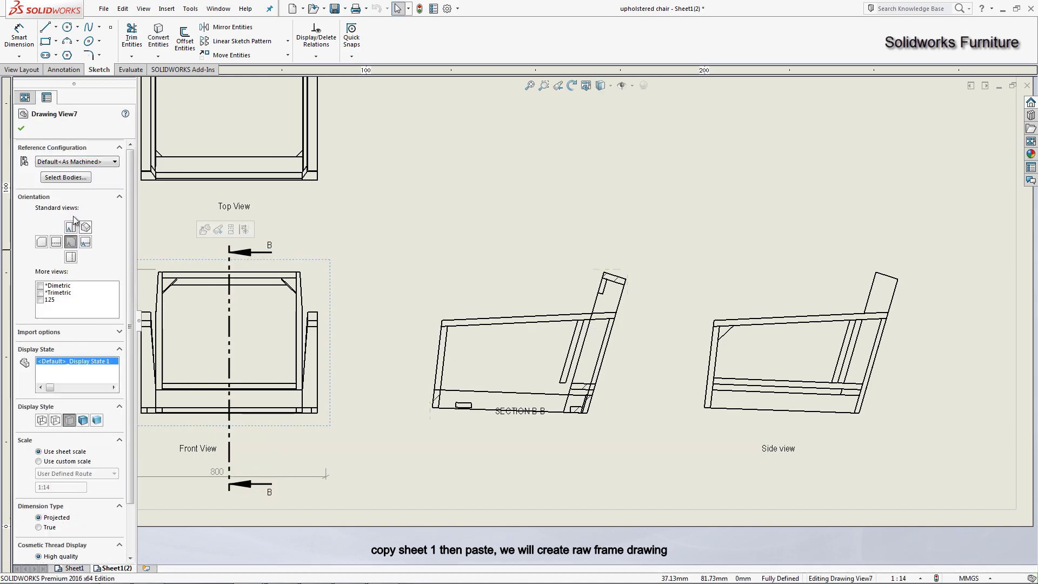
{"action": "left_click", "coordinate": [66, 177]}
{"action": "mouse_move", "coordinate": [452, 289]}
{"action": "middle_mouse_down"}
{"action": "mouse_move", "coordinate": [653, 358]}
{"action": "mouse_move", "coordinate": [607, 359]}
{"action": "mouse_move", "coordinate": [592, 400]}
{"action": "mouse_move", "coordinate": [659, 391]}
{"action": "middle_mouse_up"}
{"action": "left_click", "coordinate": [659, 392]}
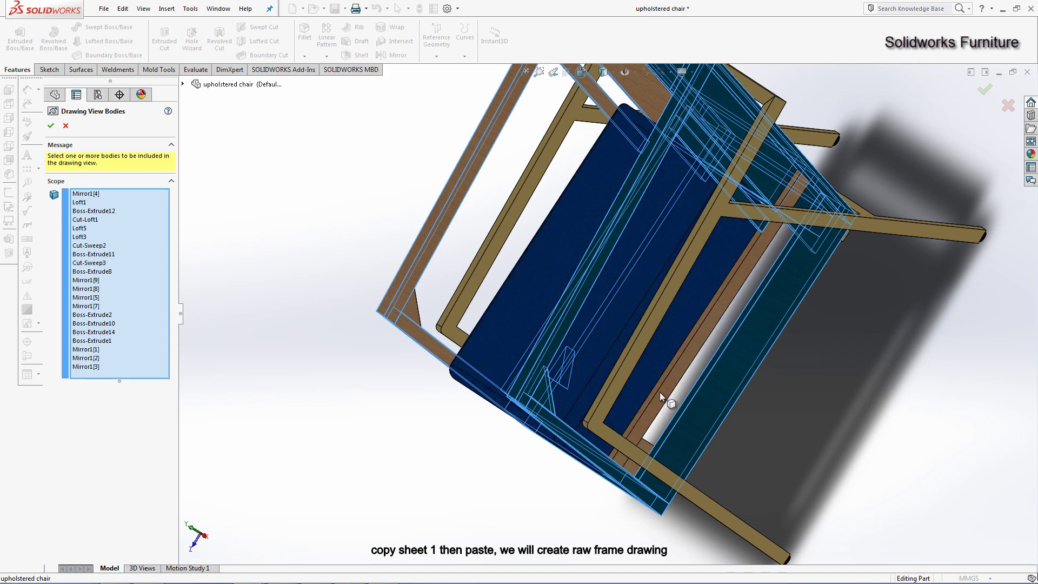
{"action": "left_click", "coordinate": [663, 393]}
{"action": "middle_click_drag", "start_coordinate": [376, 339], "coordinate": [330, 279]}
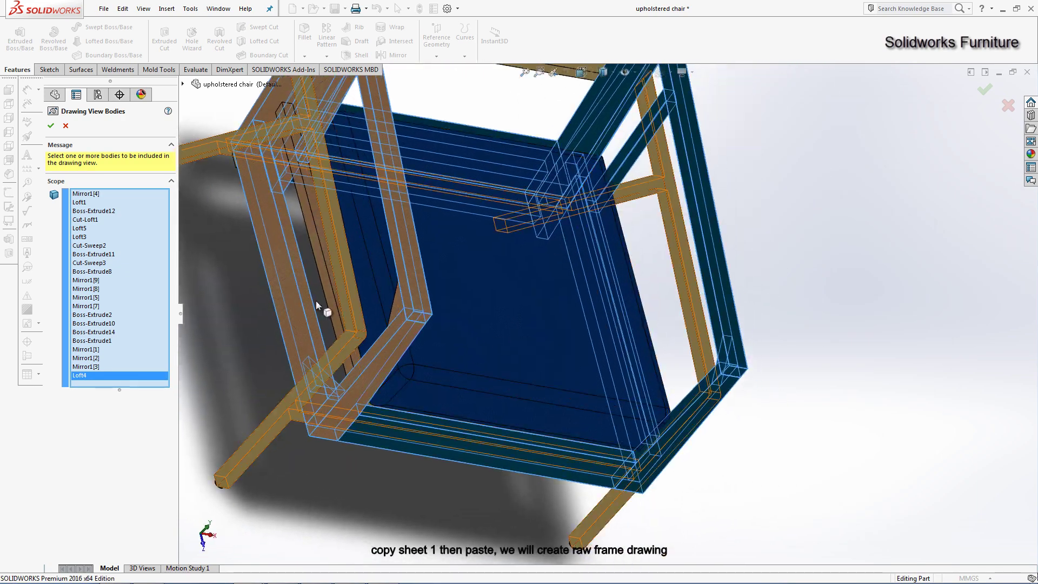
{"action": "left_click", "coordinate": [327, 284]}
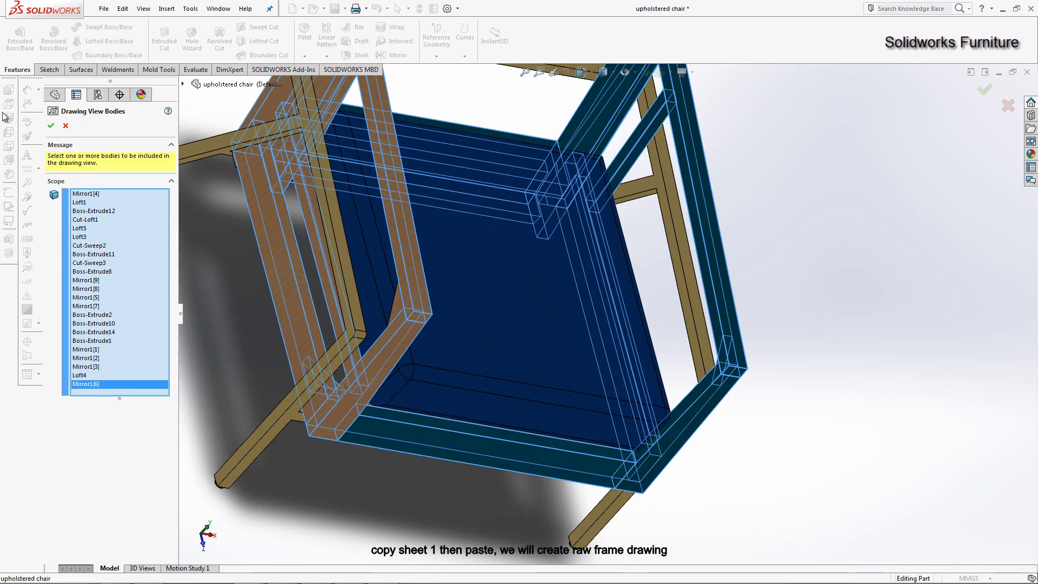
{"action": "left_click", "coordinate": [50, 128]}
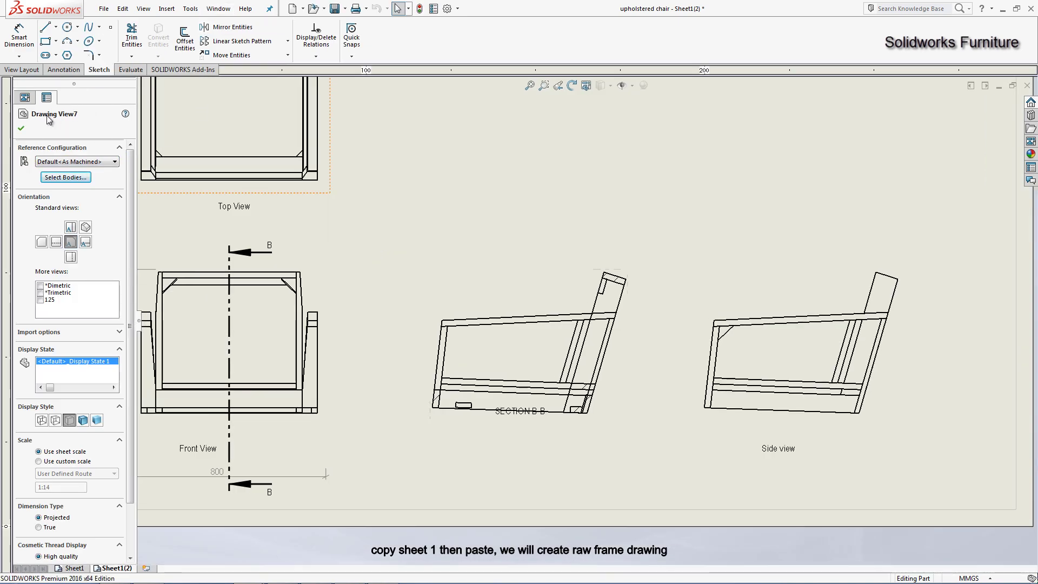
{"action": "left_click", "coordinate": [21, 128]}
Step: Inspect the Cut list bodies in the chair part, then return to Sheet1(2)
{"action": "left_click", "coordinate": [227, 13]}
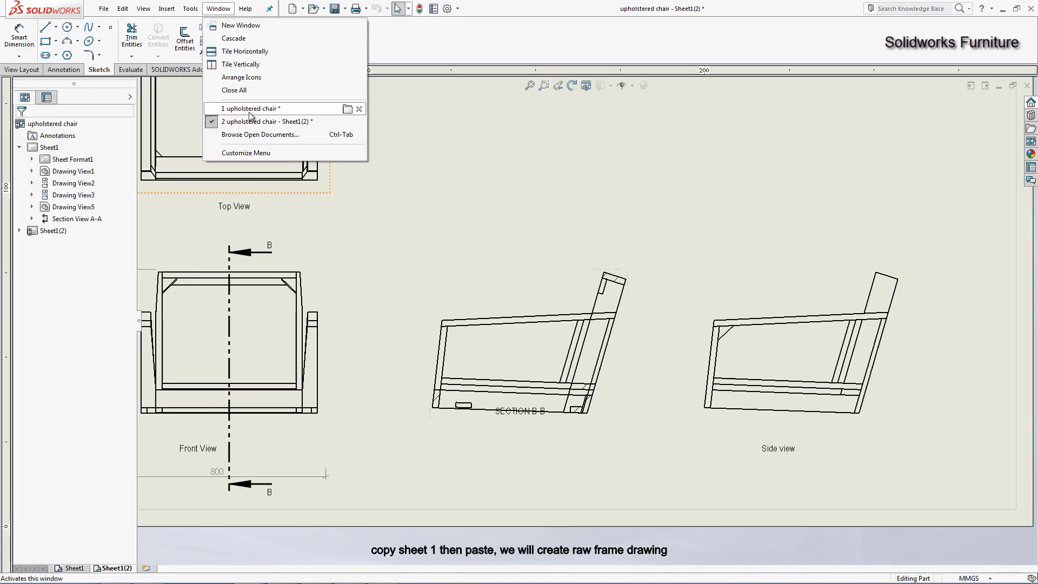
{"action": "left_click", "coordinate": [237, 107]}
{"action": "scroll", "coordinate": [104, 162], "scroll_direction": "up", "scroll_amount": 4}
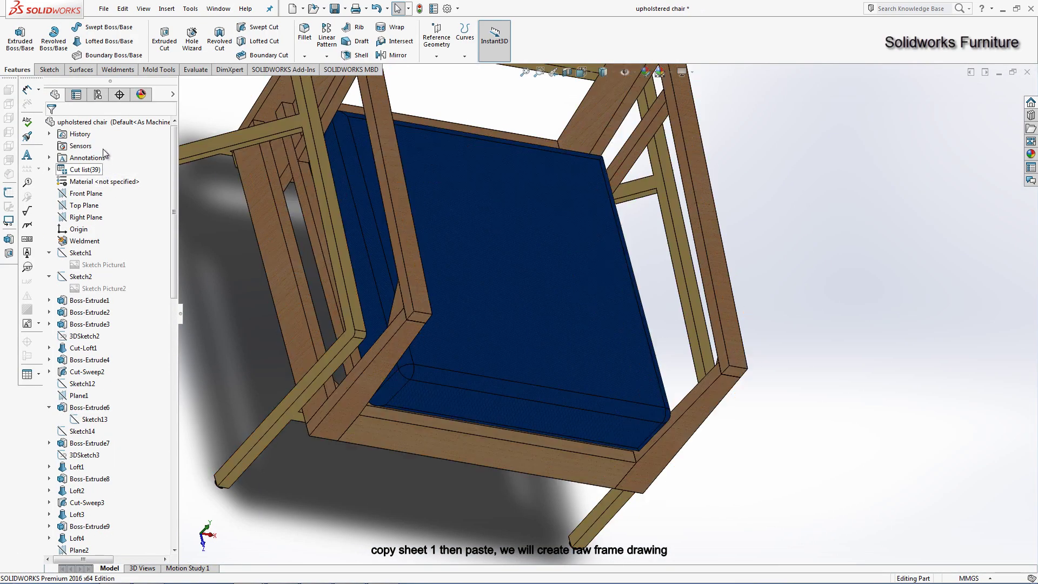
{"action": "right_click", "coordinate": [92, 169]}
{"action": "key", "text": "Escape"}
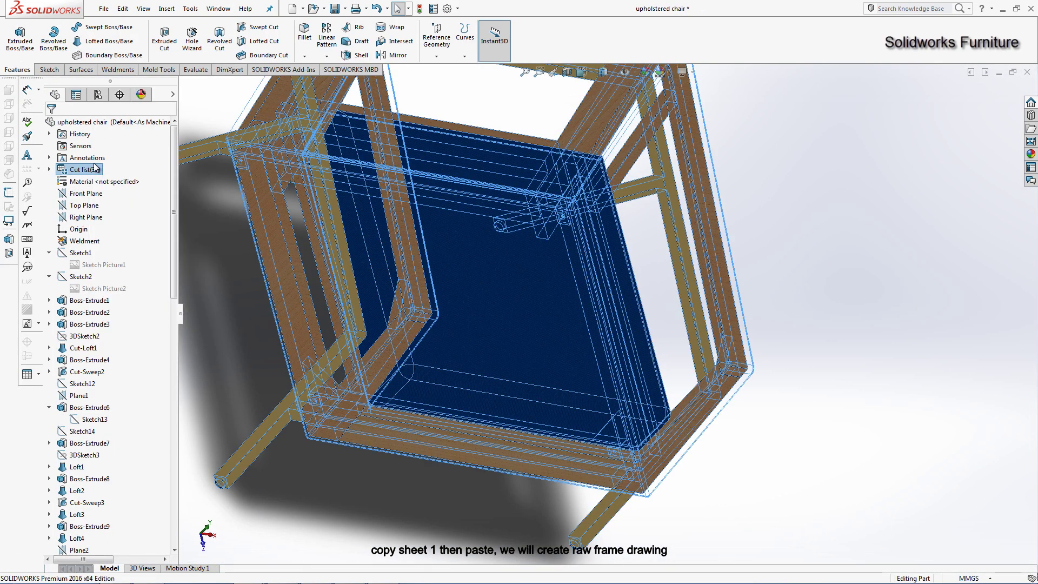
{"action": "right_click", "coordinate": [95, 168]}
{"action": "key", "text": "Escape"}
{"action": "middle_click_drag", "start_coordinate": [378, 270], "coordinate": [453, 261]}
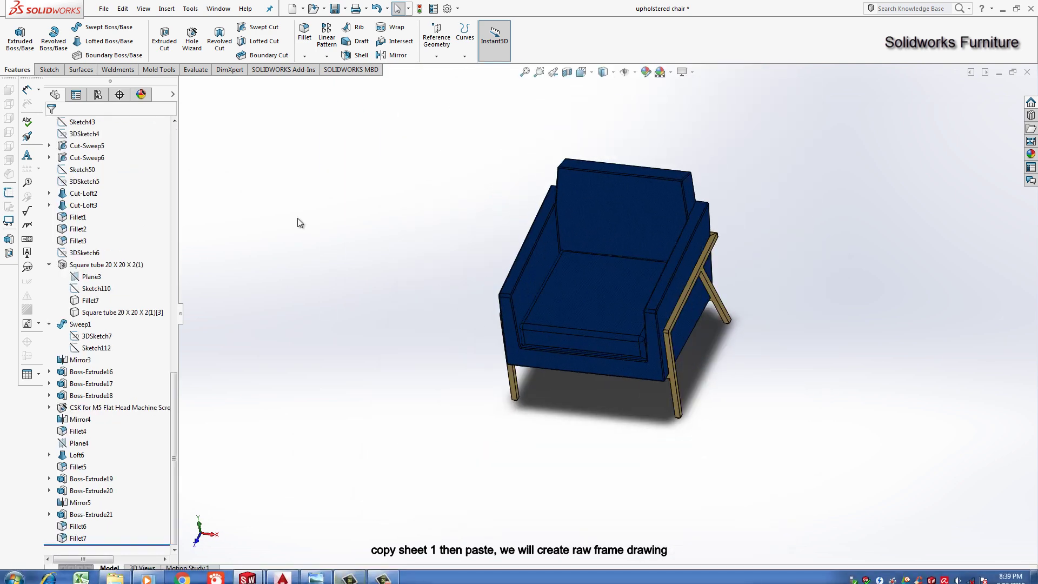
{"action": "left_click", "coordinate": [218, 9]}
{"action": "left_click", "coordinate": [249, 135]}
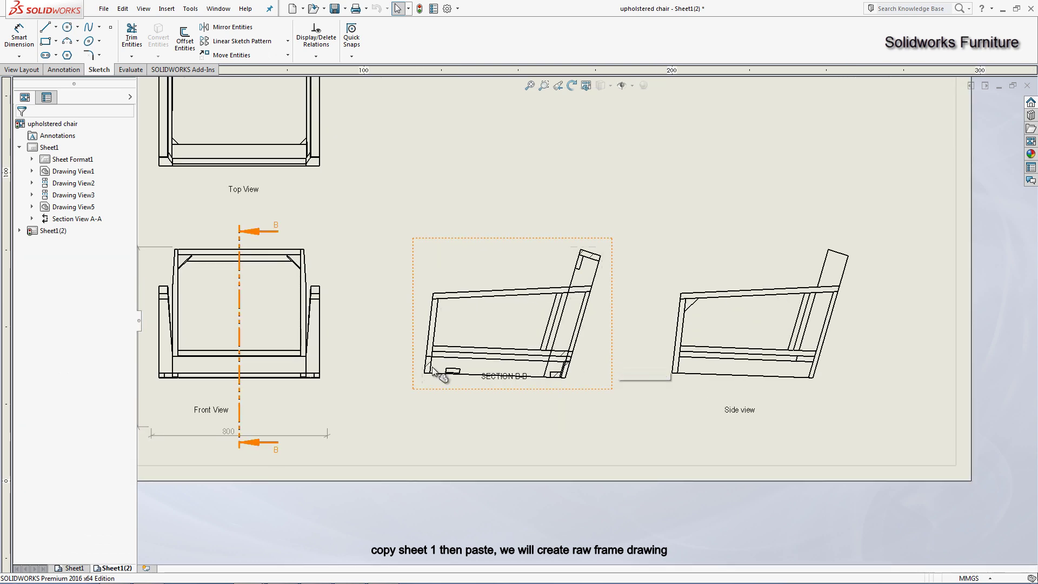
Step: Review the Front View's bodies from the underside, cancel, and return to Sheet1(2)
{"action": "left_click", "coordinate": [268, 383]}
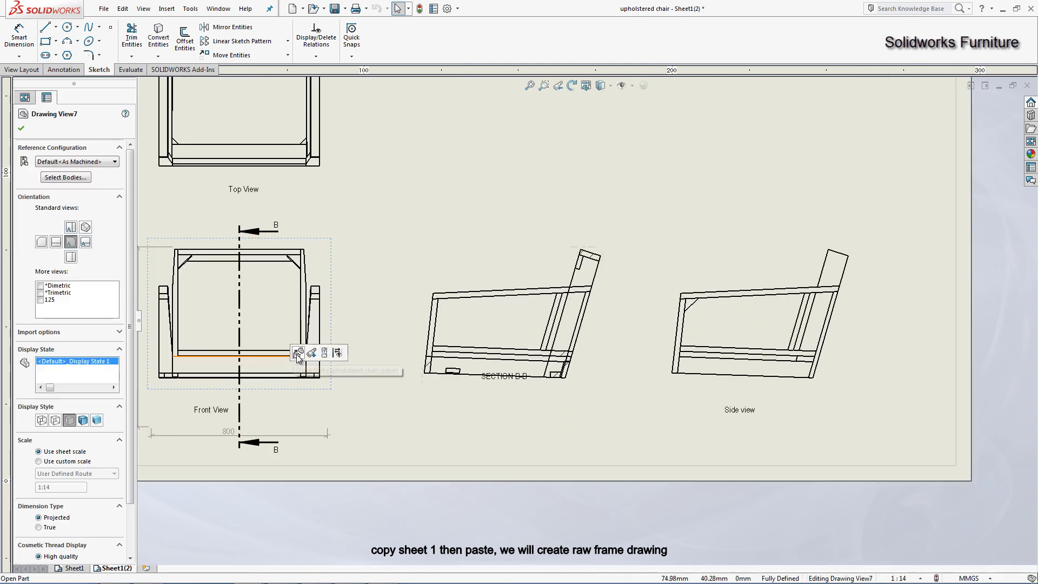
{"action": "left_click", "coordinate": [65, 177]}
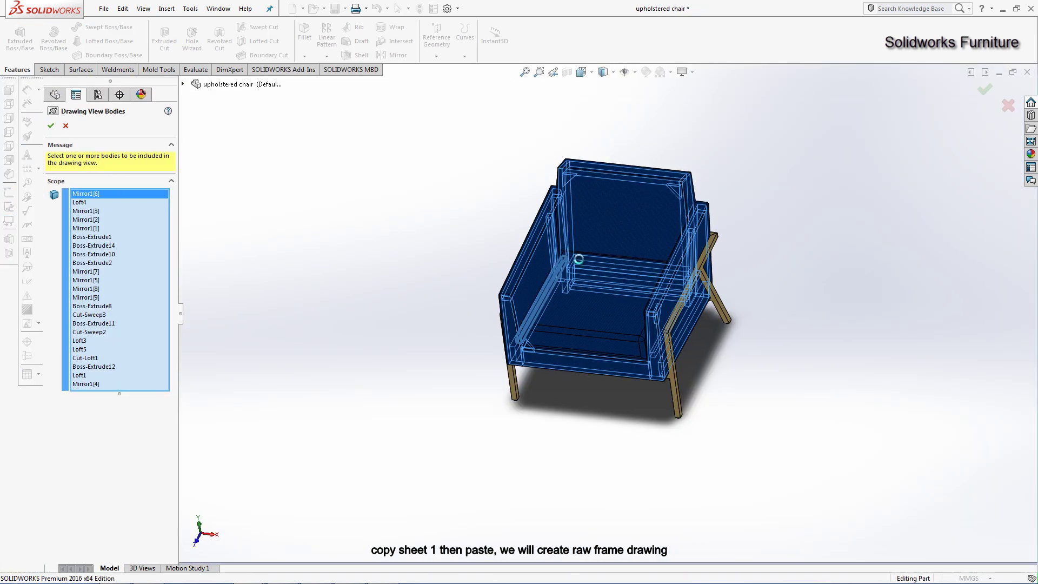
{"action": "middle_click_drag", "start_coordinate": [541, 270], "coordinate": [479, 104]}
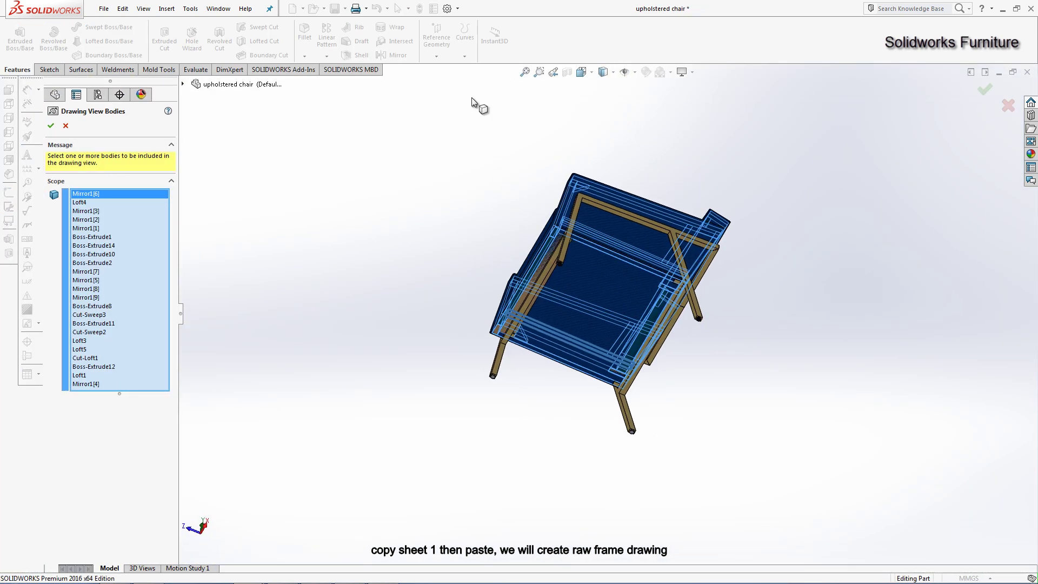
{"action": "scroll", "coordinate": [544, 403], "scroll_direction": "down", "scroll_amount": 6}
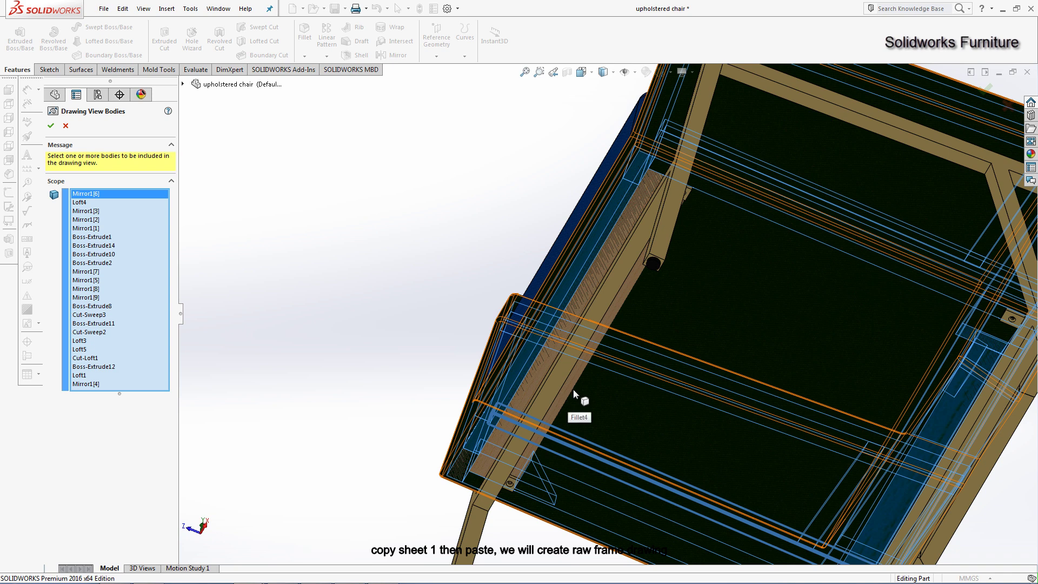
{"action": "left_click", "coordinate": [70, 128]}
{"action": "right_click", "coordinate": [766, 160]}
{"action": "left_click", "coordinate": [313, 101]}
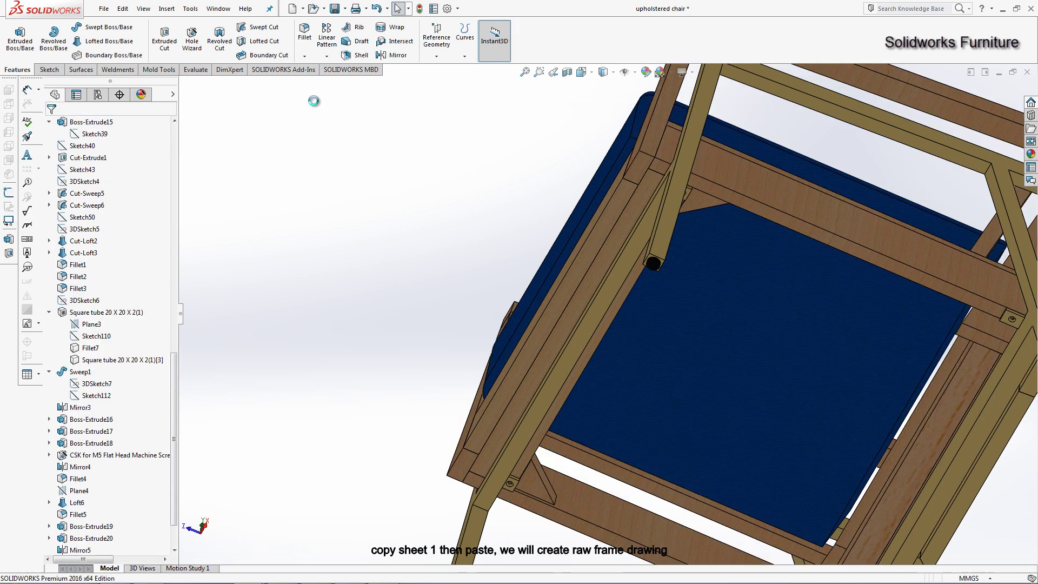
{"action": "left_click", "coordinate": [209, 9]}
{"action": "left_click", "coordinate": [243, 135]}
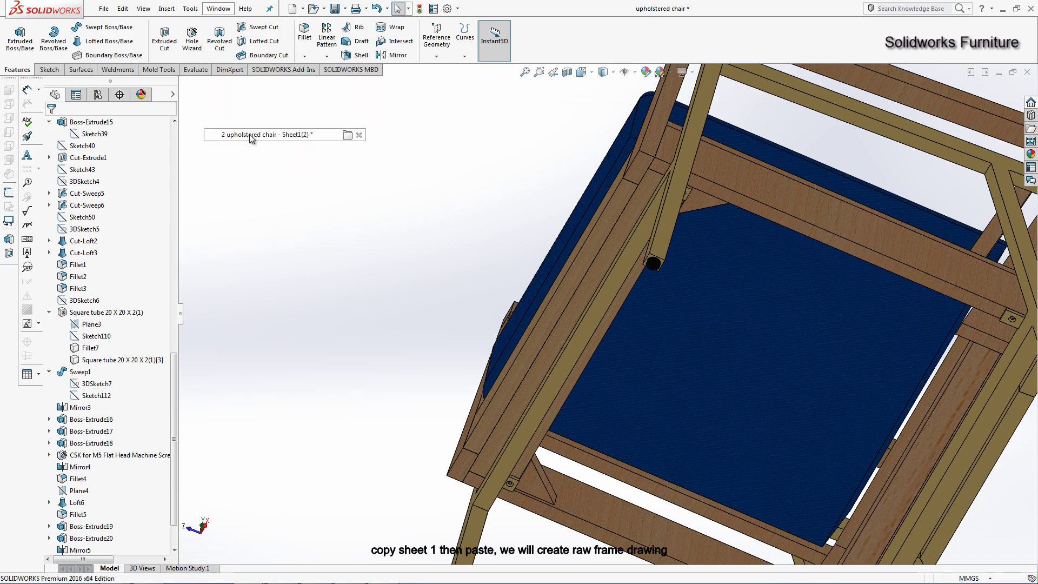
Step: Add the Boss-Extrude9 frame body to the Front View's bodies
{"action": "left_click", "coordinate": [67, 172]}
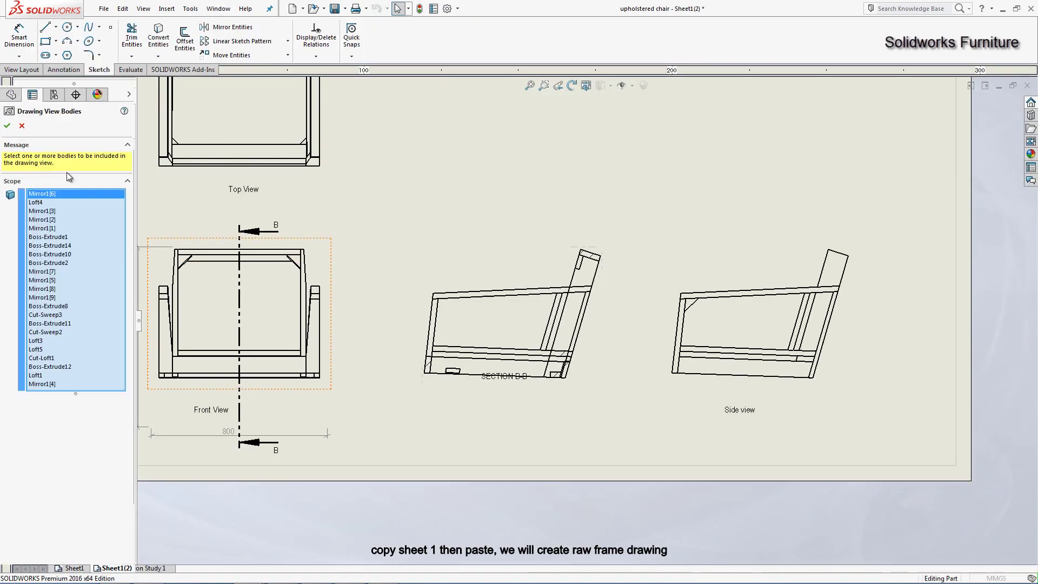
{"action": "mouse_move", "coordinate": [607, 475]}
{"action": "middle_mouse_down"}
{"action": "mouse_move", "coordinate": [582, 469]}
{"action": "mouse_move", "coordinate": [521, 379]}
{"action": "middle_mouse_up"}
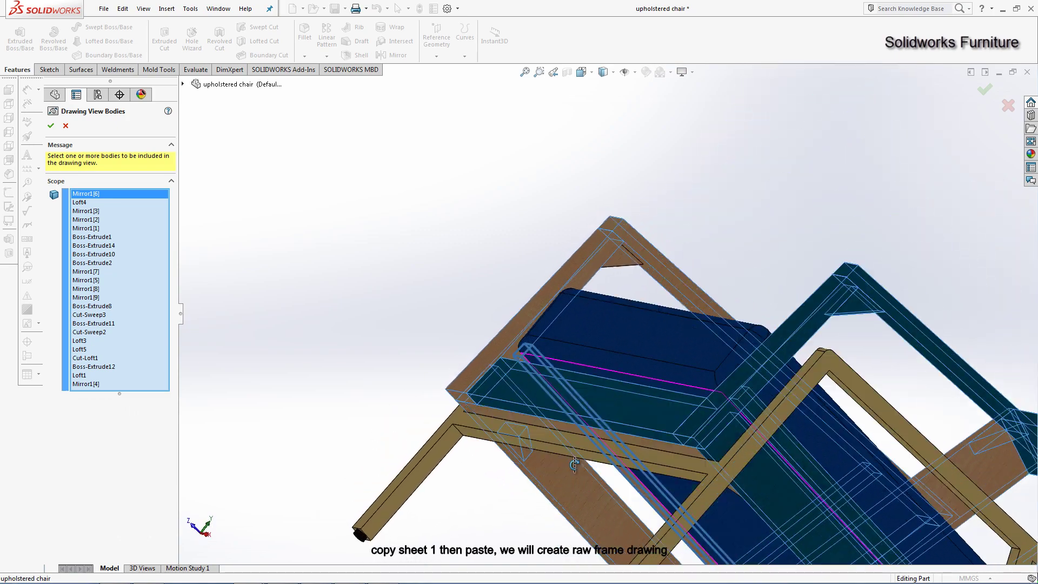
{"action": "left_click", "coordinate": [521, 366]}
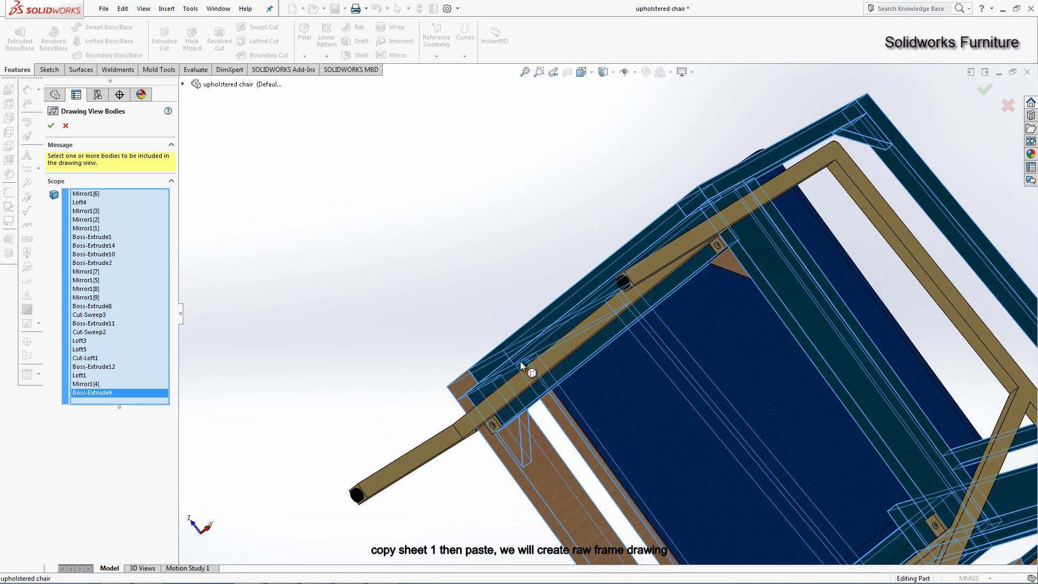
{"action": "left_click", "coordinate": [51, 126]}
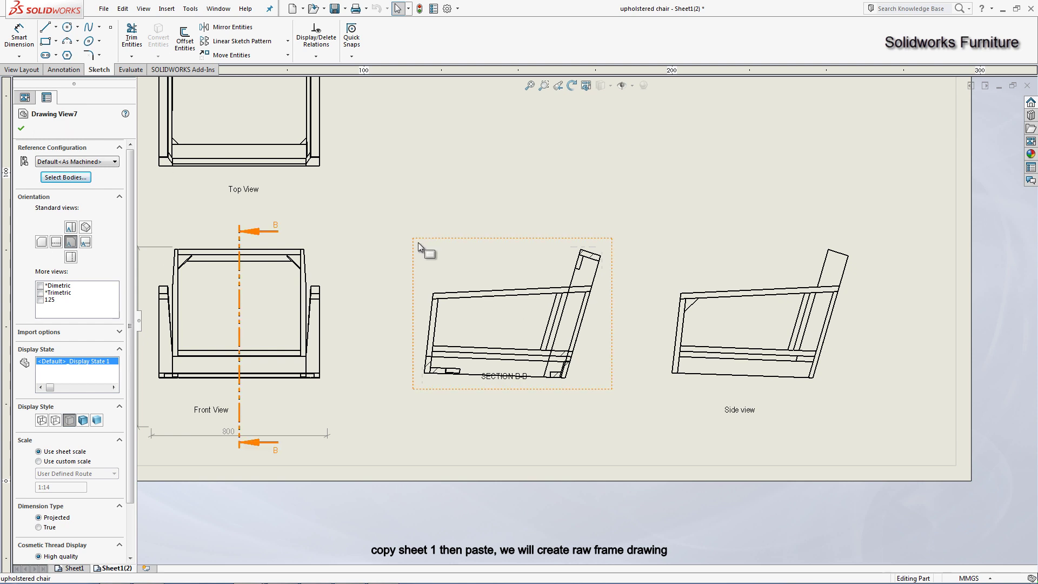
{"action": "scroll", "coordinate": [593, 321], "scroll_direction": "up", "scroll_amount": 1}
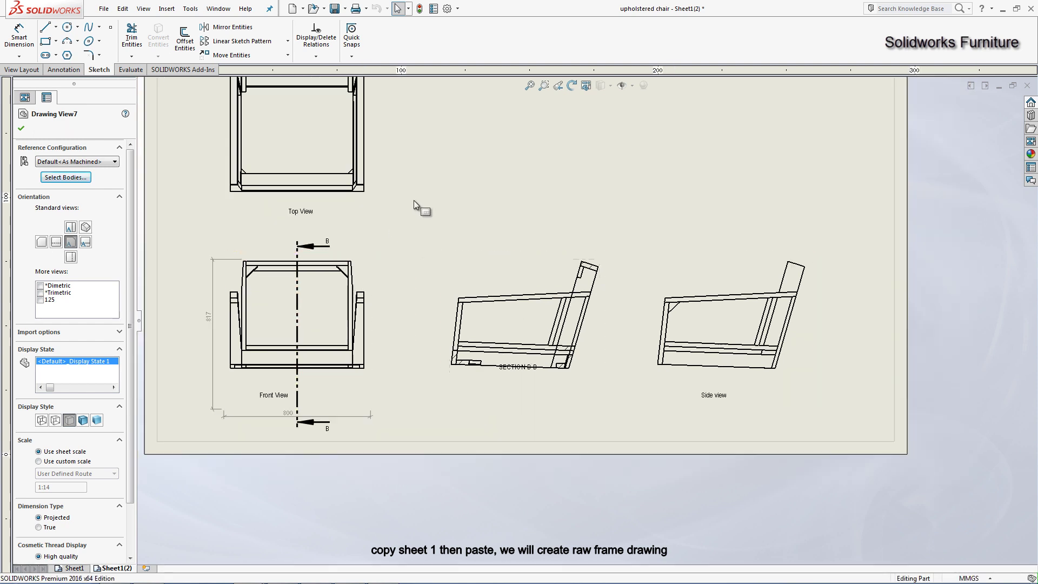
Step: In the upholstered chair part, hide and then re-show the Cut list bodies to check them
{"action": "scroll", "coordinate": [413, 200], "scroll_direction": "up", "scroll_amount": 1}
{"action": "scroll", "coordinate": [417, 197], "scroll_direction": "down", "scroll_amount": 1}
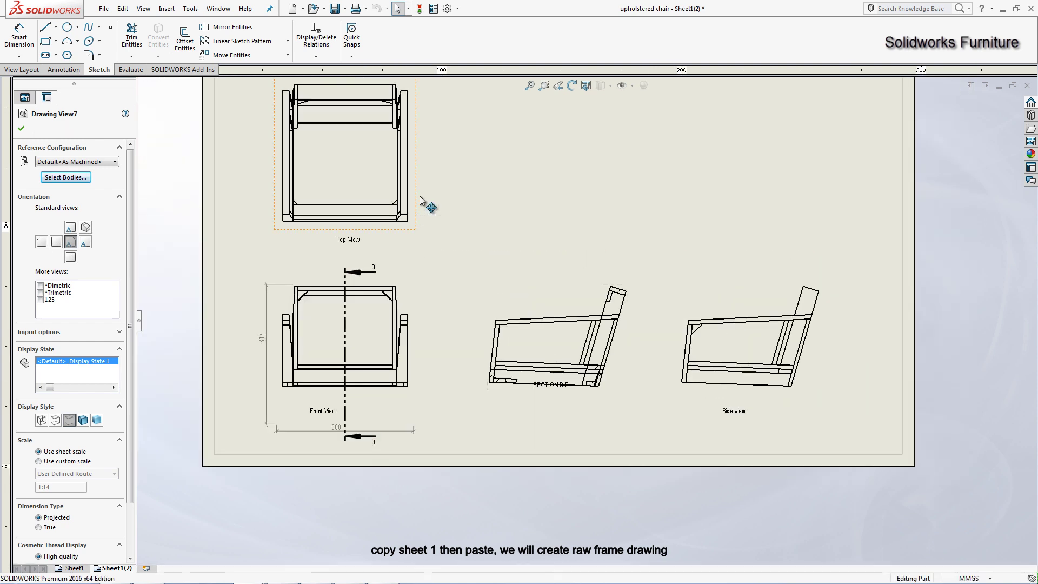
{"action": "left_click", "coordinate": [224, 11]}
{"action": "left_click", "coordinate": [246, 109]}
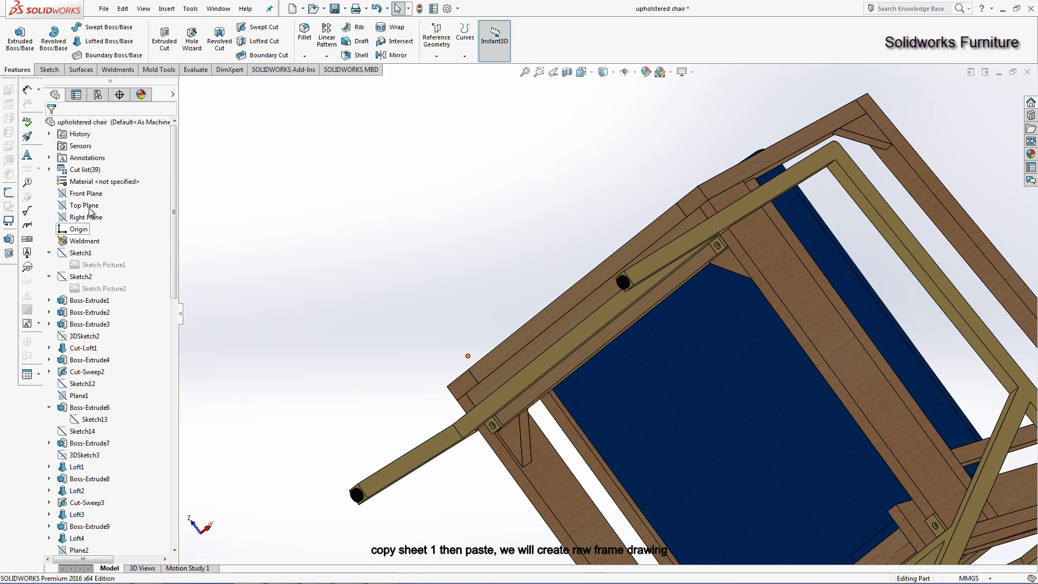
{"action": "right_click", "coordinate": [97, 171]}
{"action": "left_click", "coordinate": [104, 161]}
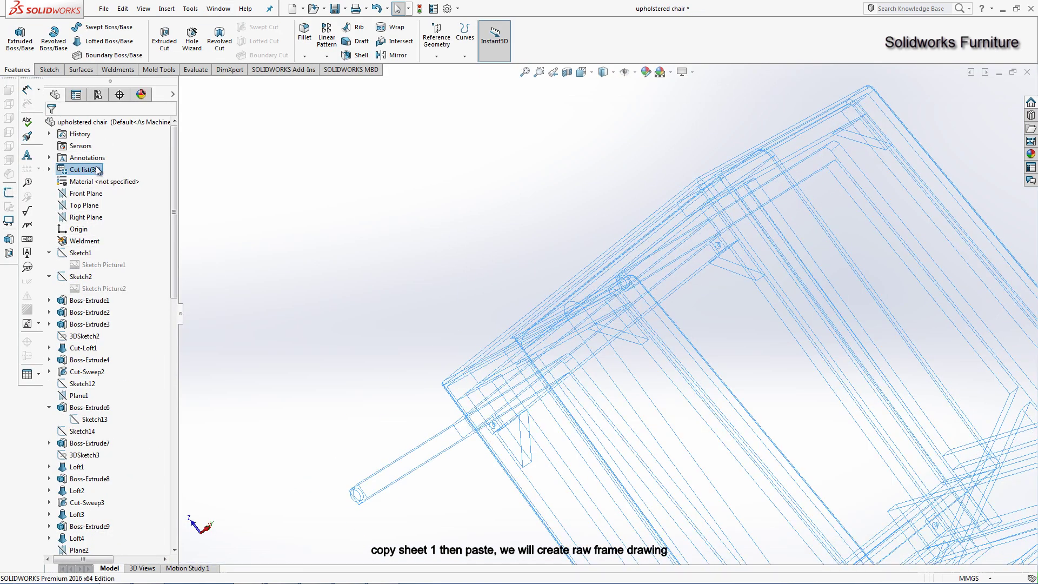
{"action": "right_click", "coordinate": [97, 169]}
{"action": "left_click", "coordinate": [104, 160]}
Step: Return to Sheet1(2) and delete the 800 width dimension from the front view
{"action": "left_click", "coordinate": [217, 13]}
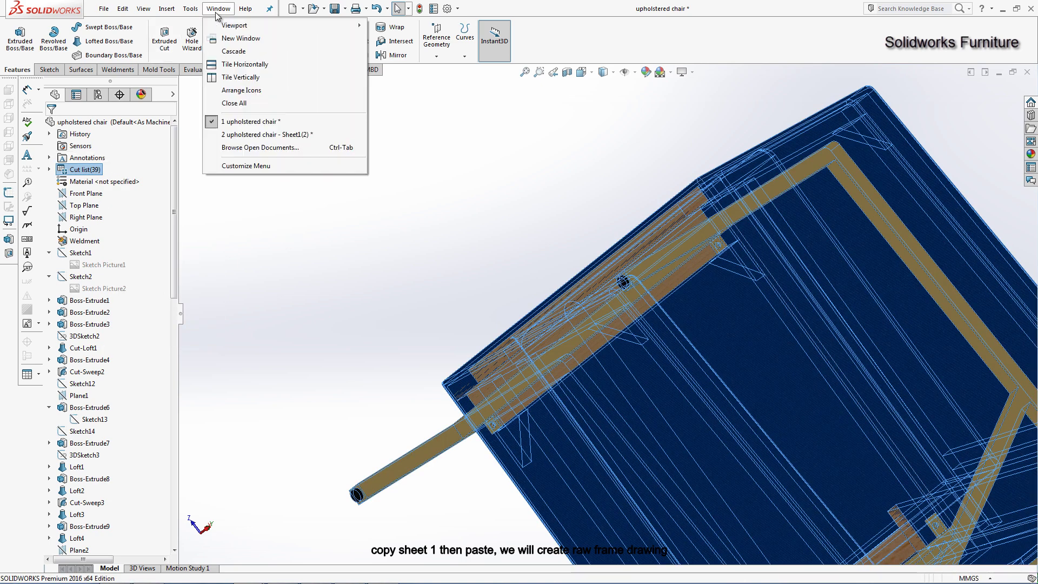
{"action": "left_click", "coordinate": [234, 138]}
{"action": "left_click", "coordinate": [241, 177]}
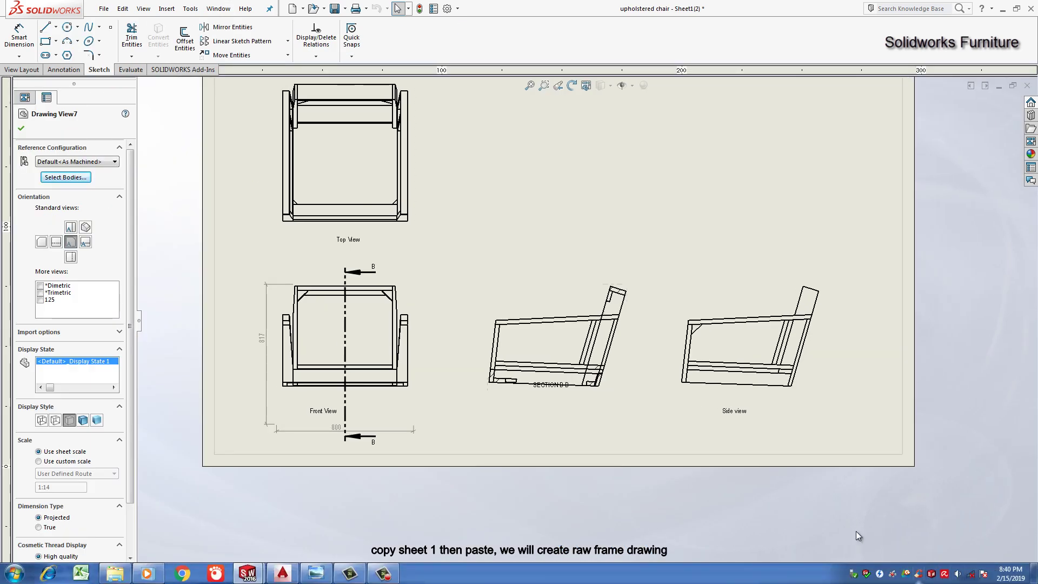
{"action": "left_click", "coordinate": [300, 429]}
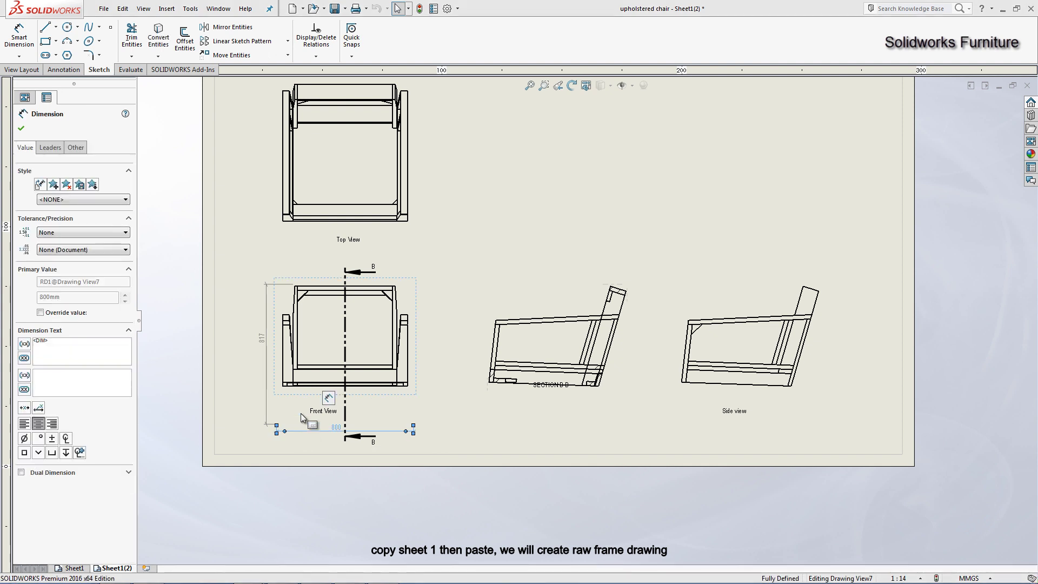
{"action": "key", "text": "Delete"}
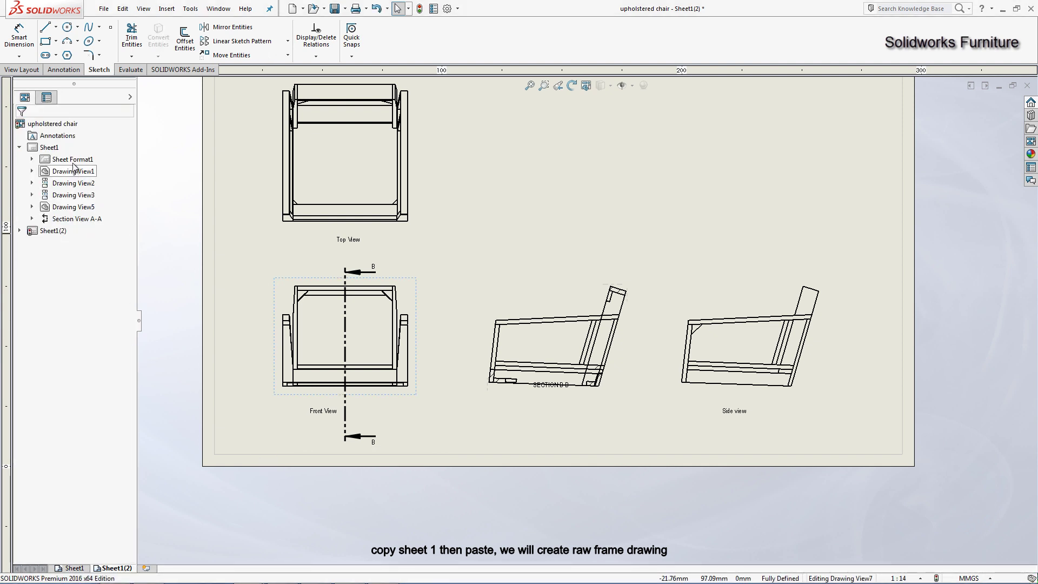
Step: Open the Sheet1(2) sheet properties to set its 1:12 sheet scale
{"action": "right_click", "coordinate": [43, 231]}
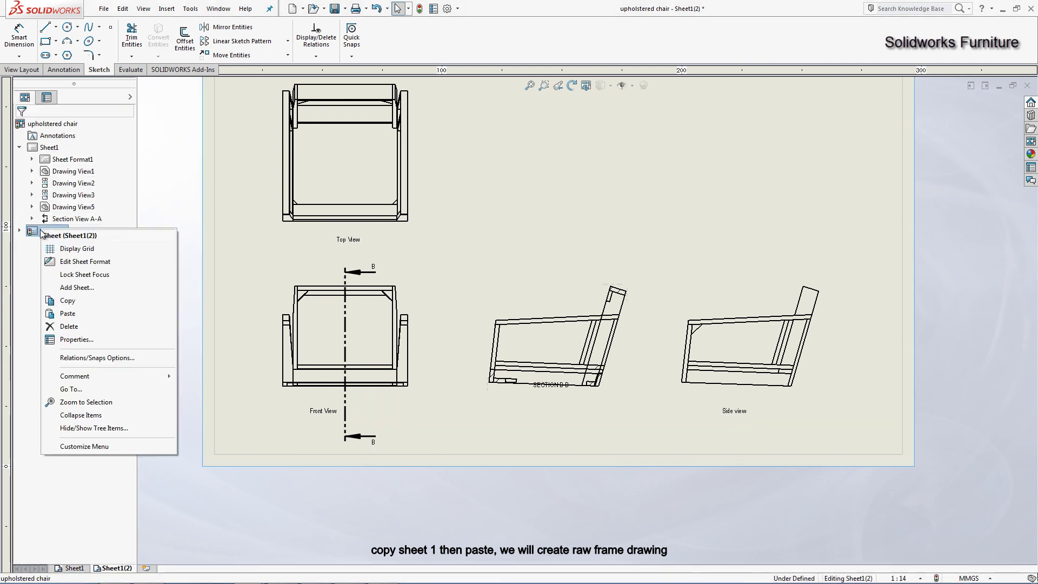
{"action": "left_click", "coordinate": [83, 341]}
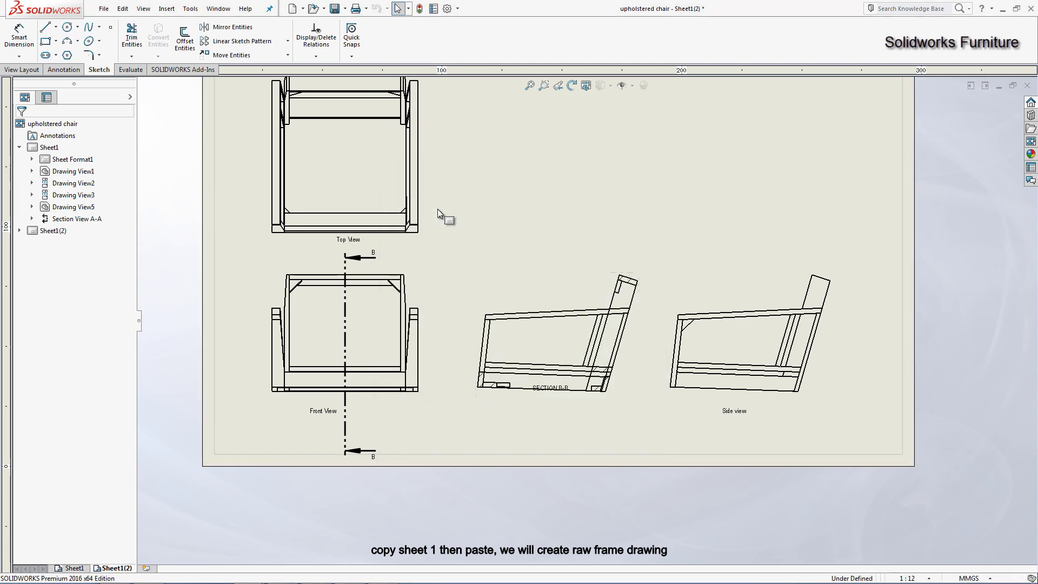
{"action": "scroll", "coordinate": [311, 424], "scroll_direction": "down", "scroll_amount": 2}
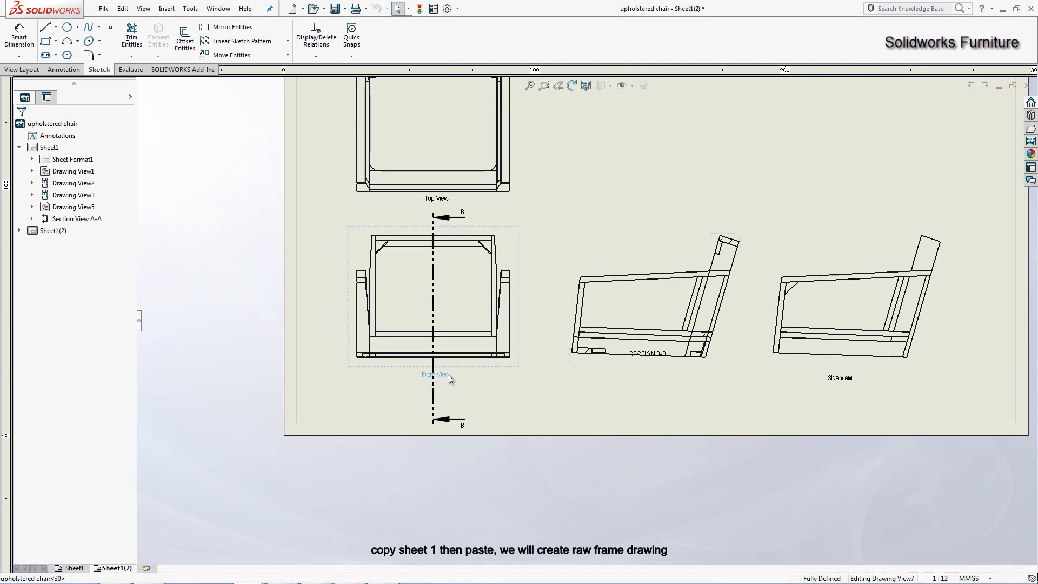
Step: Shift the Front View label right and place the SECTION B-B label below its section view
{"action": "left_click_drag", "start_coordinate": [420, 382], "coordinate": [448, 374]}
{"action": "left_click_drag", "start_coordinate": [657, 355], "coordinate": [648, 375]}
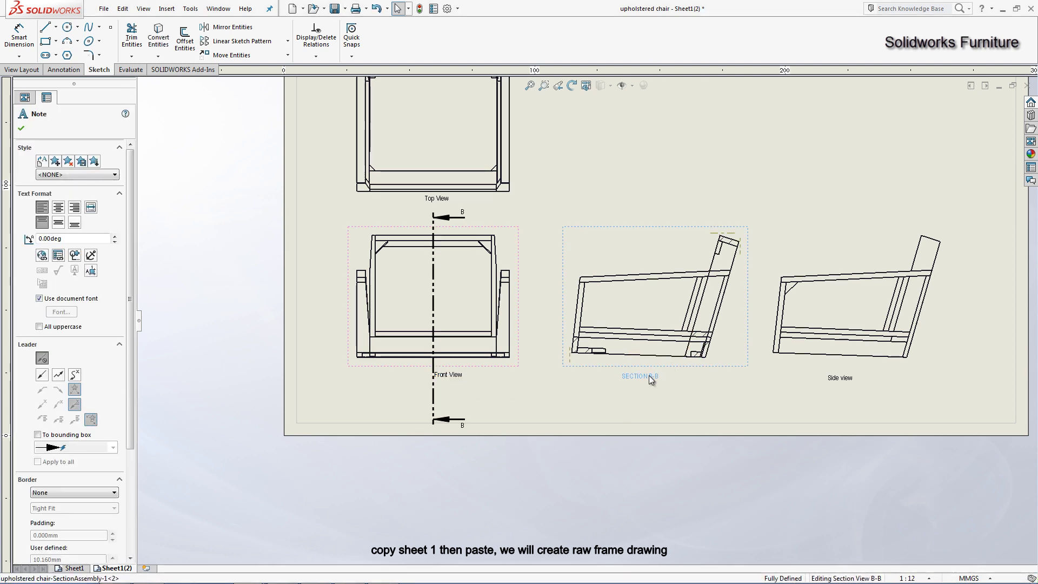
{"action": "left_click_drag", "start_coordinate": [852, 381], "coordinate": [860, 374]}
{"action": "scroll", "coordinate": [379, 409], "scroll_direction": "down", "scroll_amount": 2}
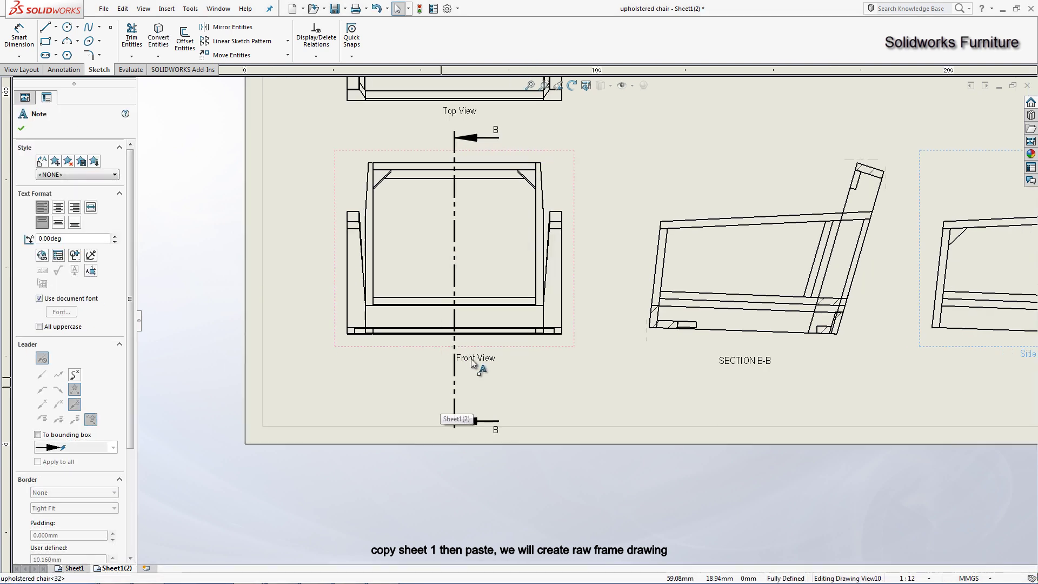
{"action": "left_click", "coordinate": [420, 361]}
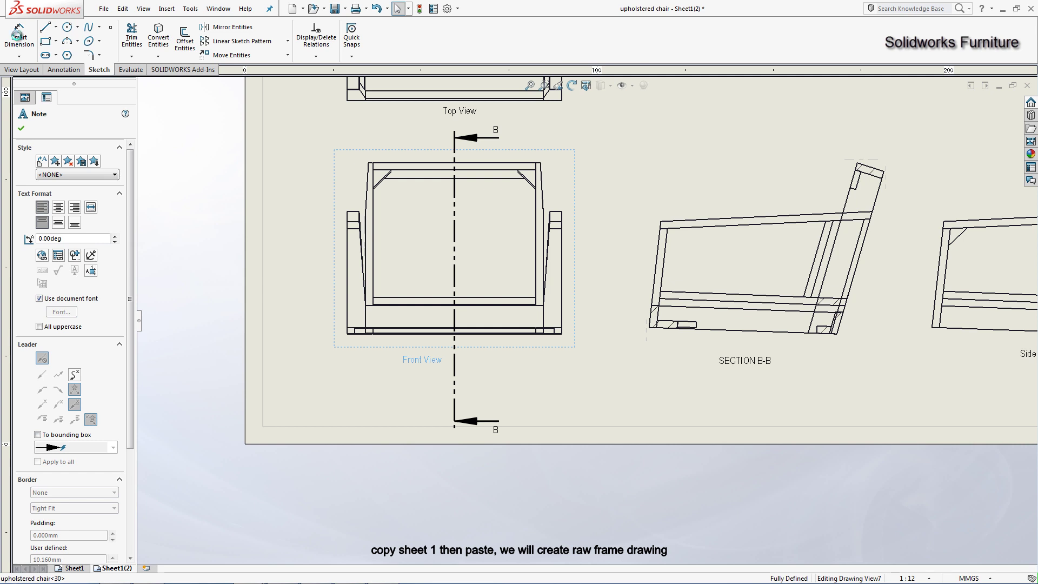
Step: Dimension the Front View with a 582 height and a 730 width
{"action": "key", "text": "Escape"}
{"action": "left_click", "coordinate": [19, 33]}
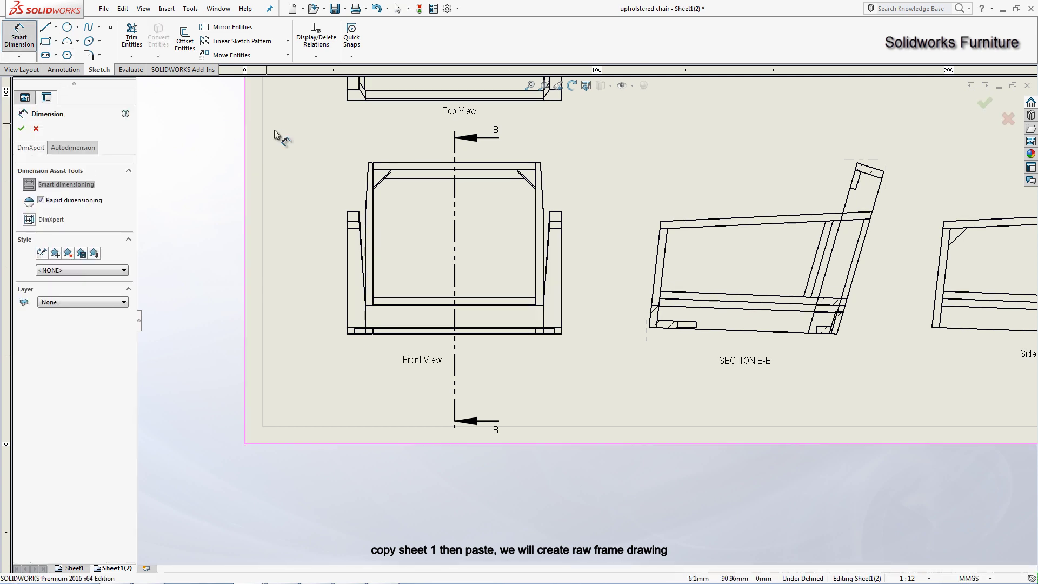
{"action": "left_click", "coordinate": [369, 163]}
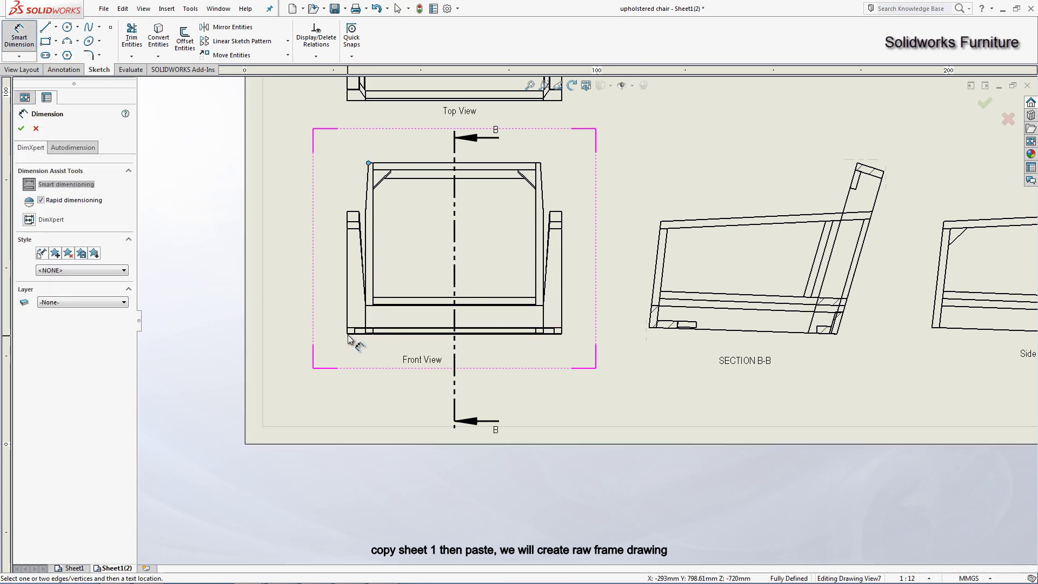
{"action": "scroll", "coordinate": [349, 336], "scroll_direction": "down", "scroll_amount": 3}
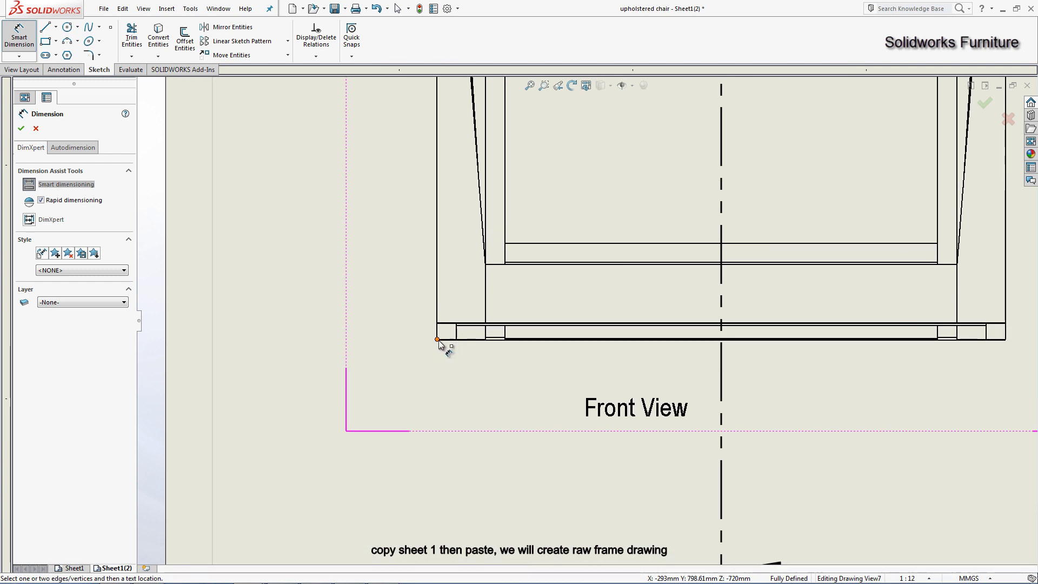
{"action": "left_click", "coordinate": [438, 339]}
{"action": "left_click", "coordinate": [398, 254]}
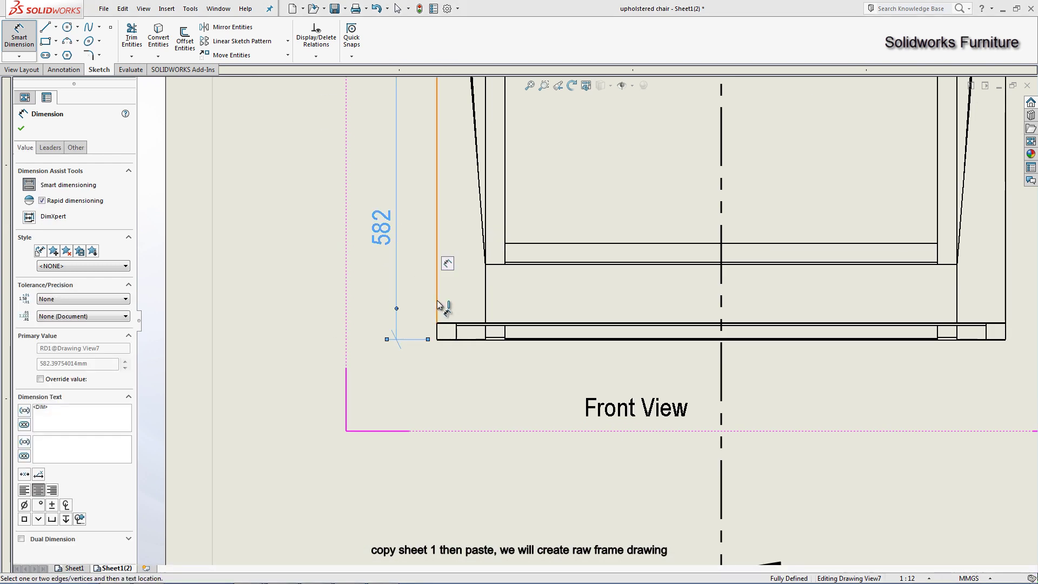
{"action": "scroll", "coordinate": [587, 320], "scroll_direction": "up", "scroll_amount": 1}
{"action": "left_click", "coordinate": [877, 275]}
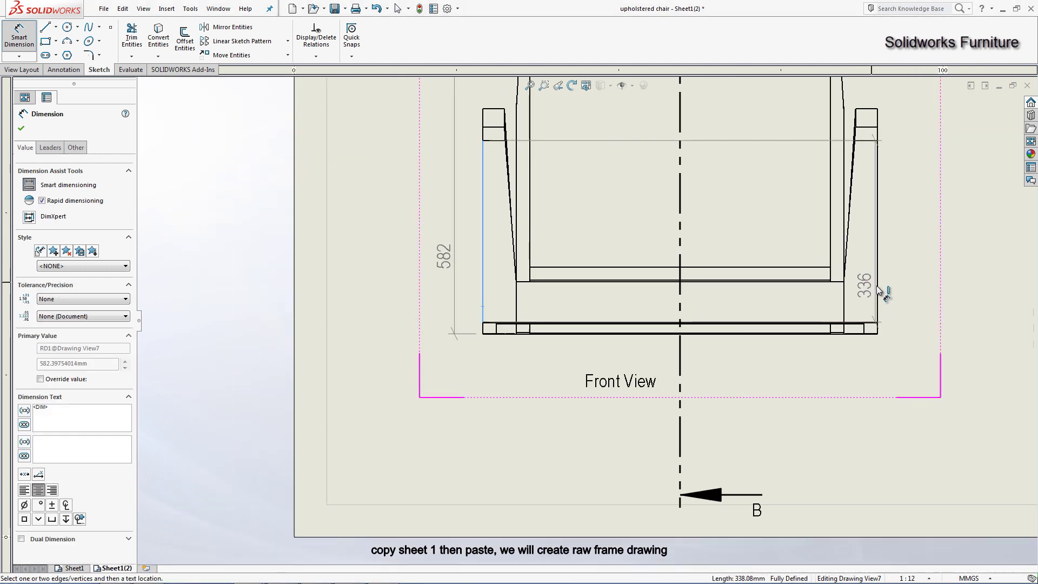
{"action": "left_click", "coordinate": [811, 333]}
{"action": "left_click", "coordinate": [753, 381]}
Step: Try unsuccessfully to delete the short construction line atop the back post
{"action": "scroll", "coordinate": [841, 293], "scroll_direction": "up", "scroll_amount": 2}
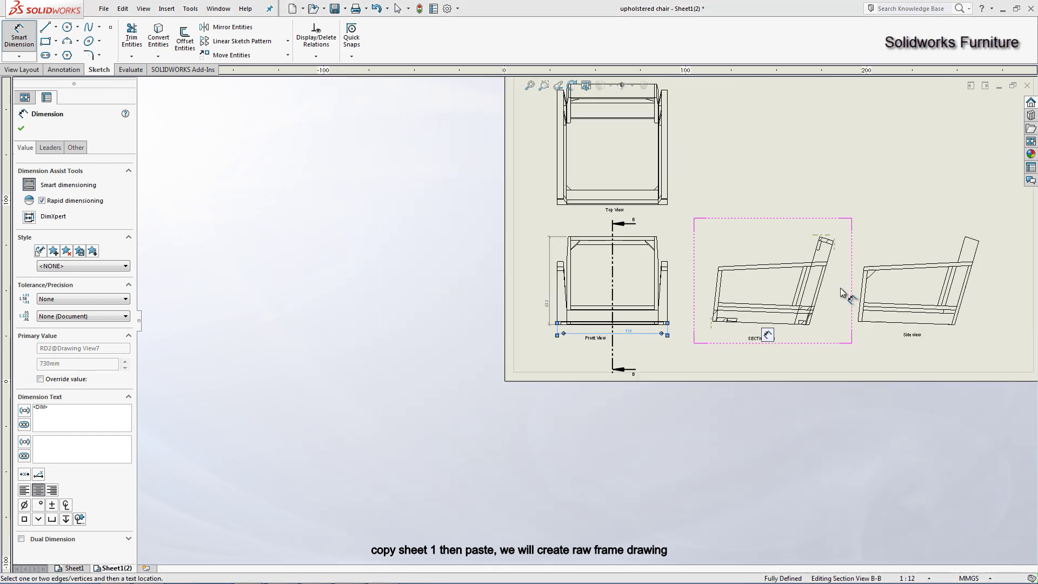
{"action": "scroll", "coordinate": [842, 293], "scroll_direction": "down", "scroll_amount": 3}
{"action": "scroll", "coordinate": [550, 356], "scroll_direction": "down", "scroll_amount": 1}
{"action": "key", "text": "Escape"}
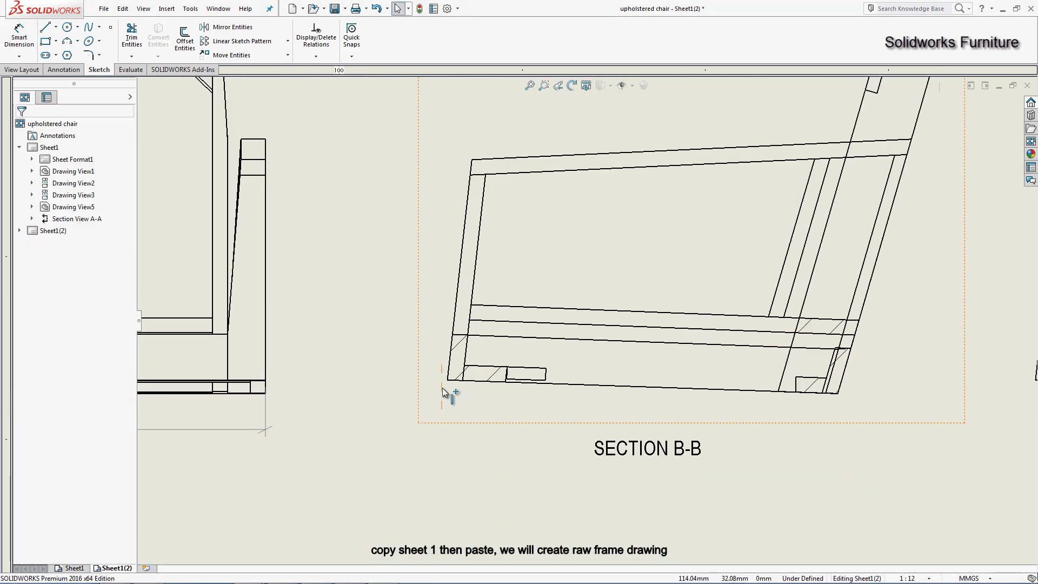
{"action": "left_click", "coordinate": [452, 388]}
{"action": "key", "text": "Escape"}
{"action": "scroll", "coordinate": [591, 297], "scroll_direction": "up", "scroll_amount": 3}
{"action": "scroll", "coordinate": [773, 137], "scroll_direction": "down", "scroll_amount": 2}
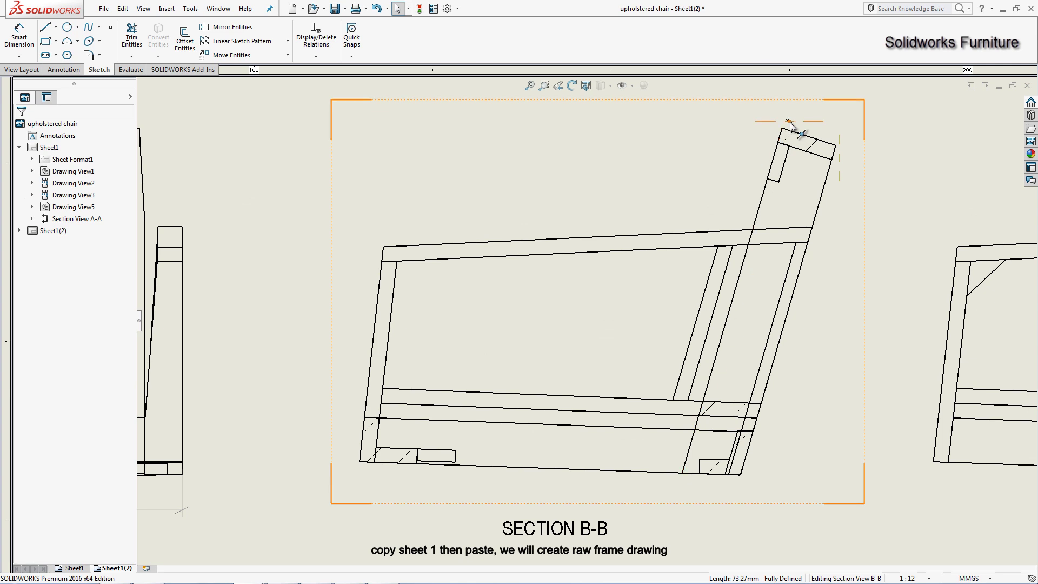
{"action": "left_click", "coordinate": [789, 126]}
{"action": "key", "text": "Delete"}
{"action": "left_click", "coordinate": [584, 297]}
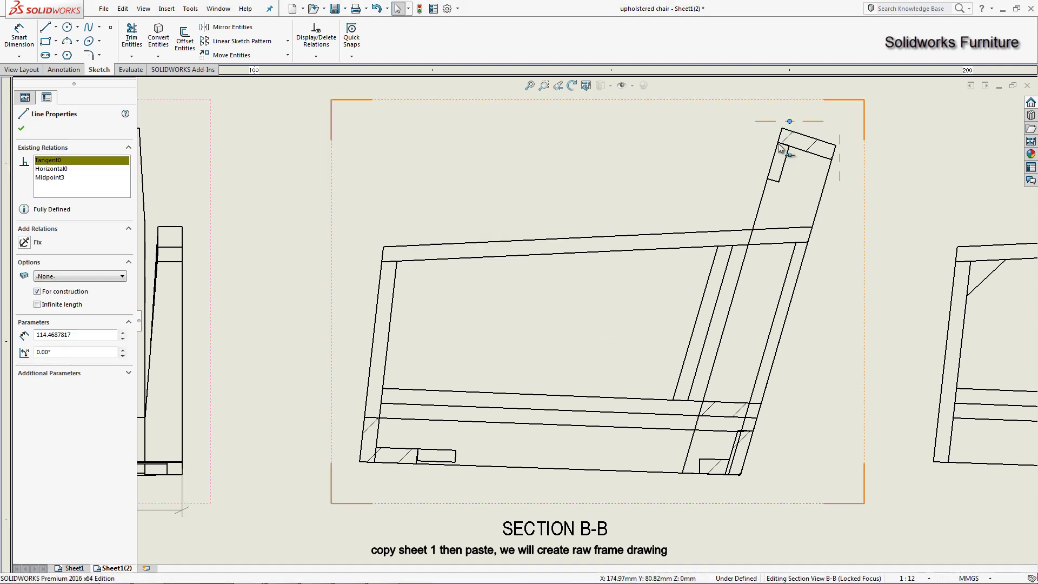
{"action": "left_click", "coordinate": [802, 123]}
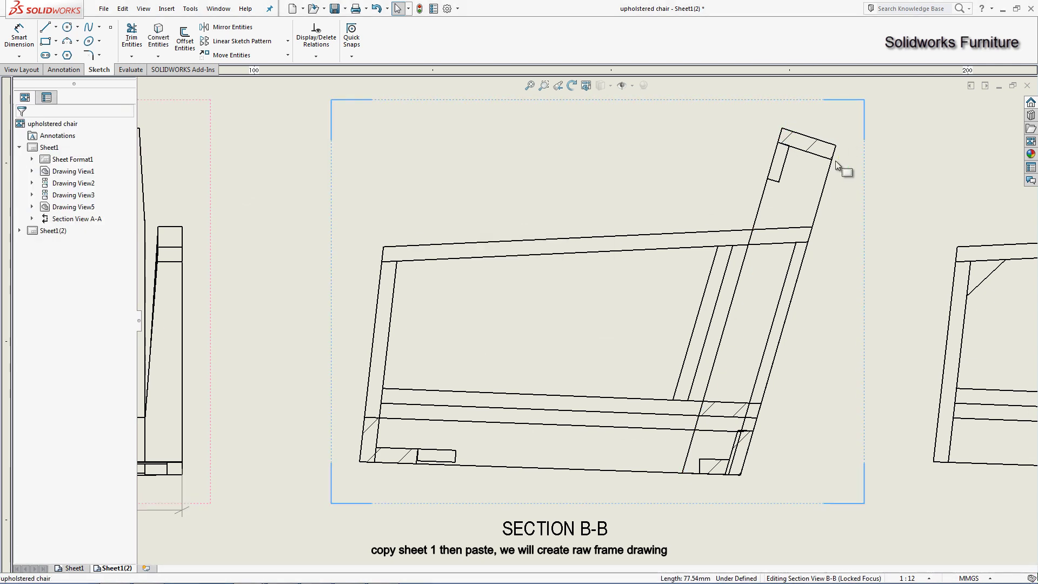
Step: Dimension SECTION B-B with a 583 height and an 800 length
{"action": "left_click", "coordinate": [30, 35]}
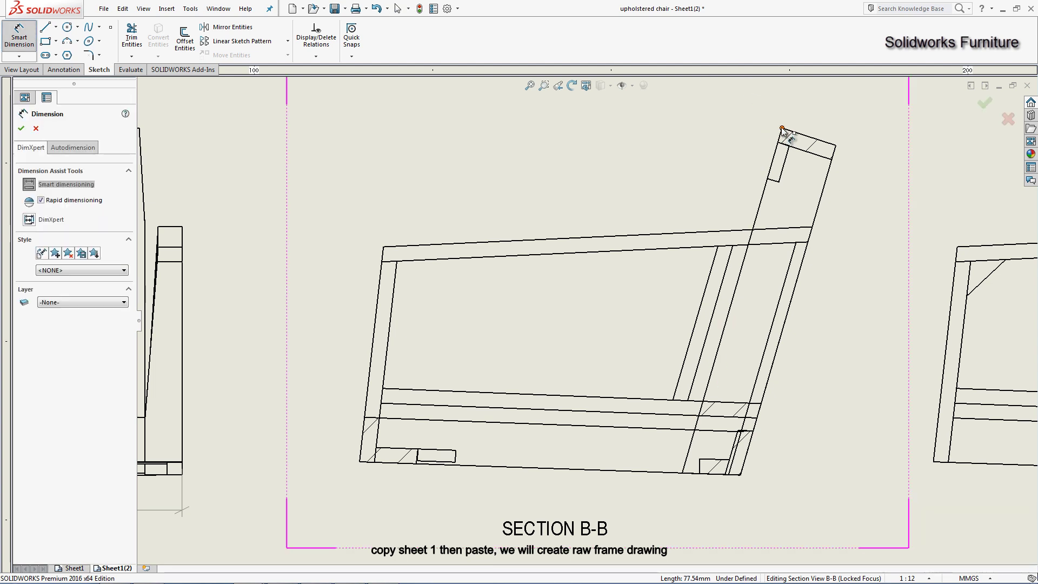
{"action": "left_click", "coordinate": [741, 475]}
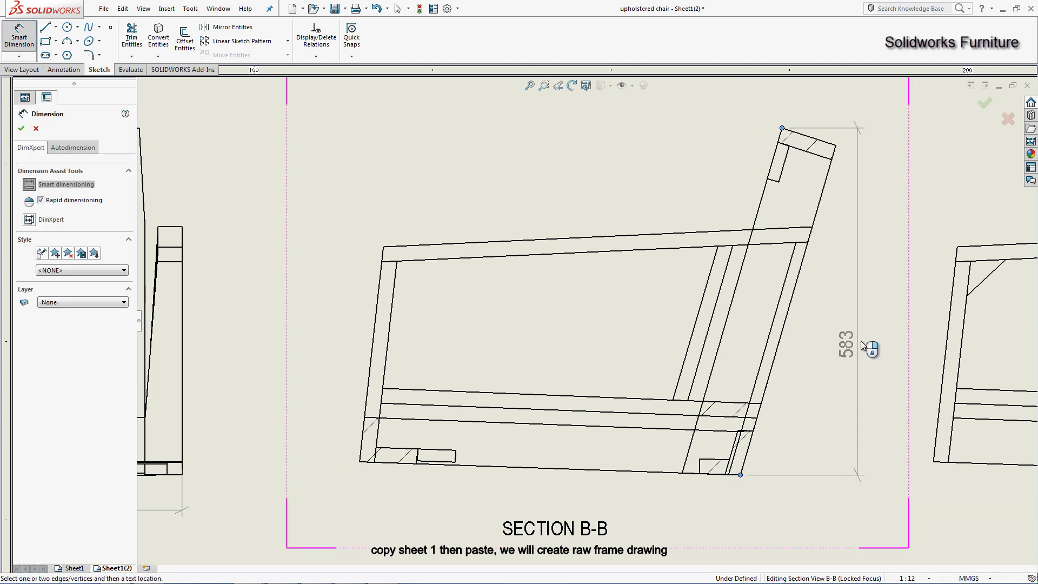
{"action": "left_click", "coordinate": [859, 346]}
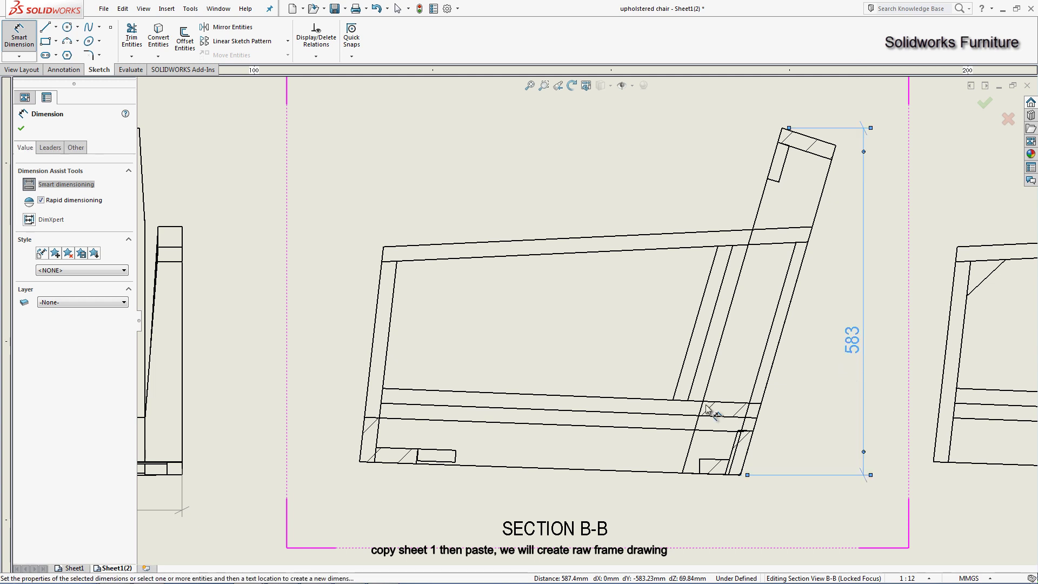
{"action": "left_click", "coordinate": [360, 464]}
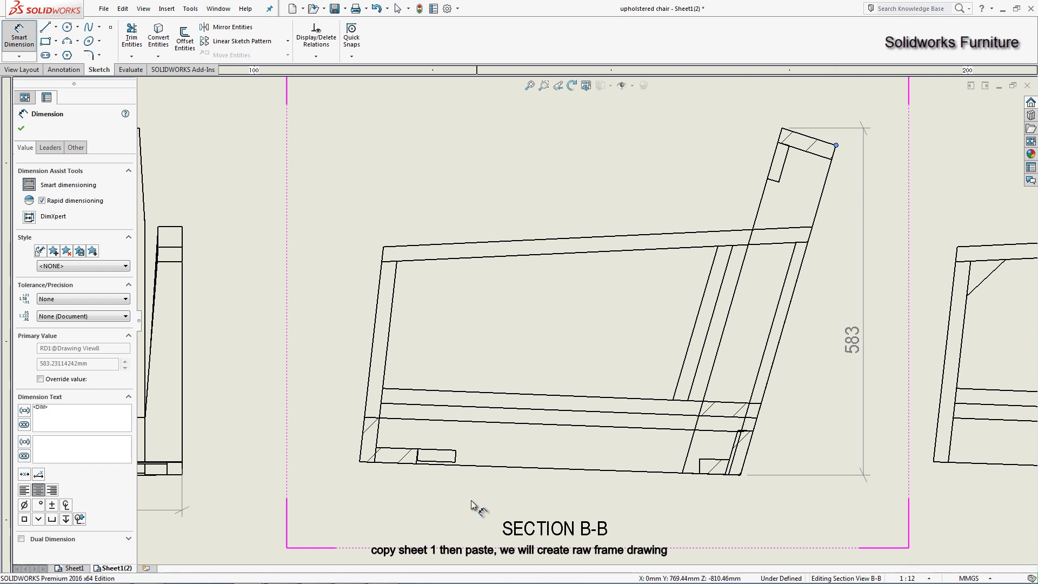
{"action": "left_click", "coordinate": [359, 462]}
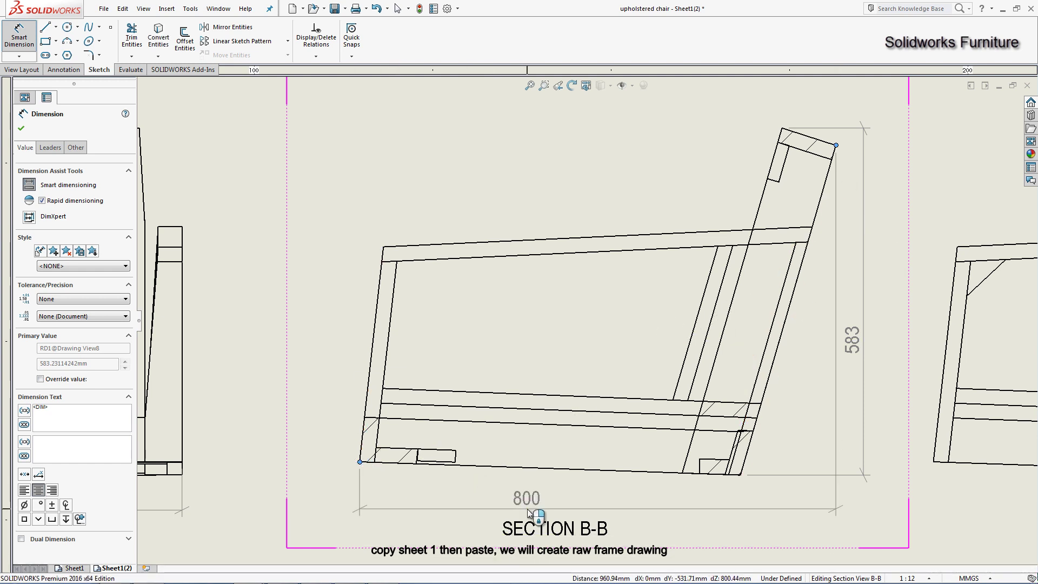
{"action": "left_click", "coordinate": [527, 508]}
{"action": "scroll", "coordinate": [624, 429], "scroll_direction": "up", "scroll_amount": 3}
{"action": "key", "text": "Escape"}
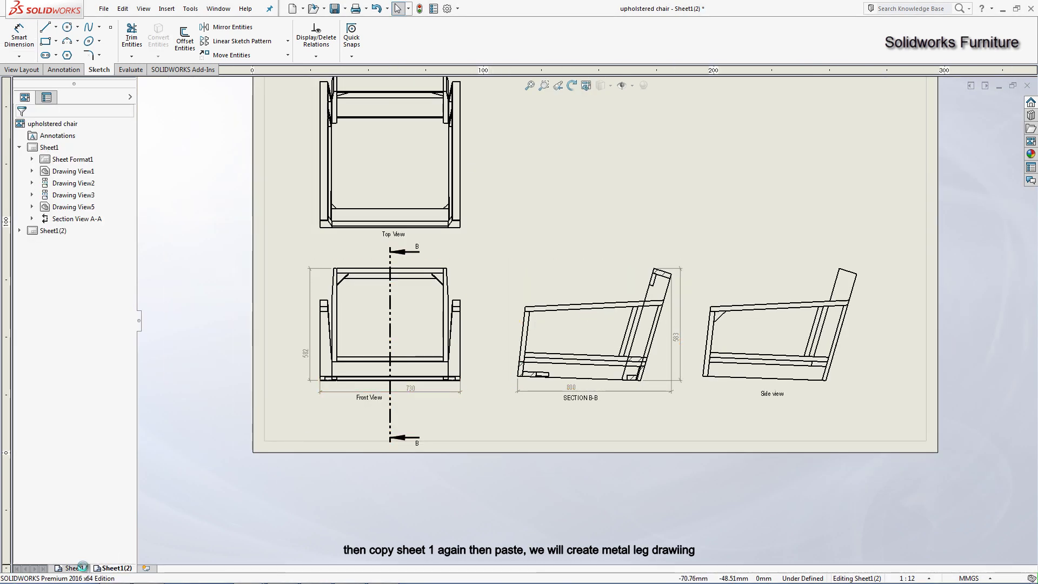
Step: Copy Sheet1 and paste it after Sheet1(2) as Sheet1(3), accepting the view renaming
{"action": "left_click", "coordinate": [70, 568]}
{"action": "right_click", "coordinate": [84, 569]}
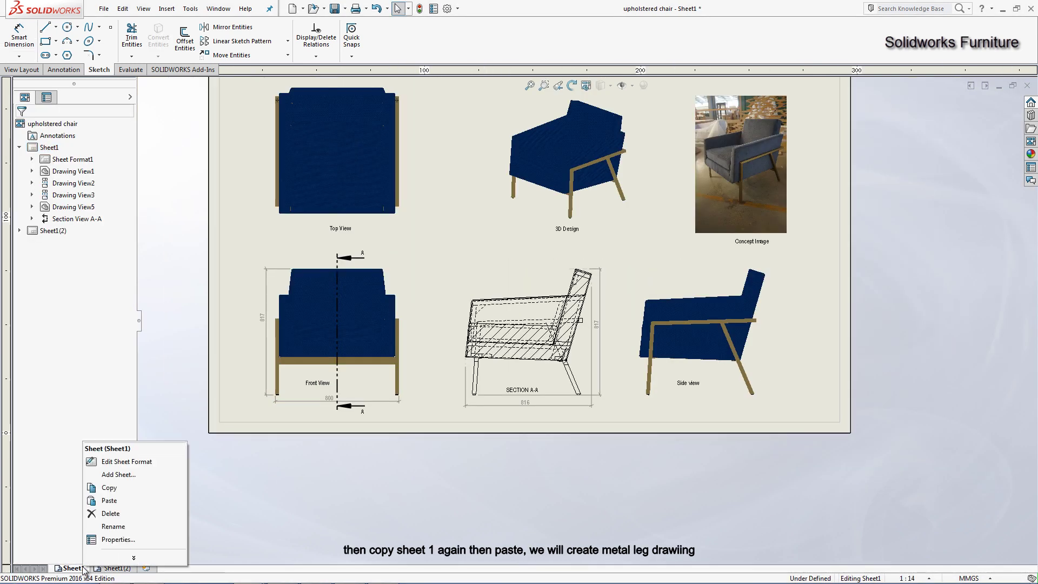
{"action": "left_click", "coordinate": [115, 489]}
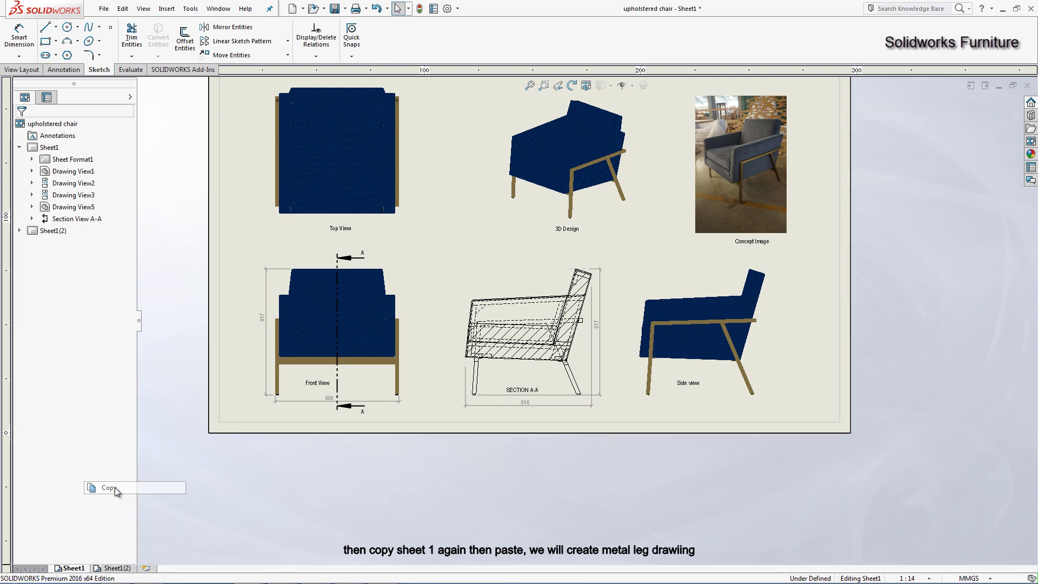
{"action": "left_click", "coordinate": [126, 568]}
{"action": "right_click", "coordinate": [126, 570]}
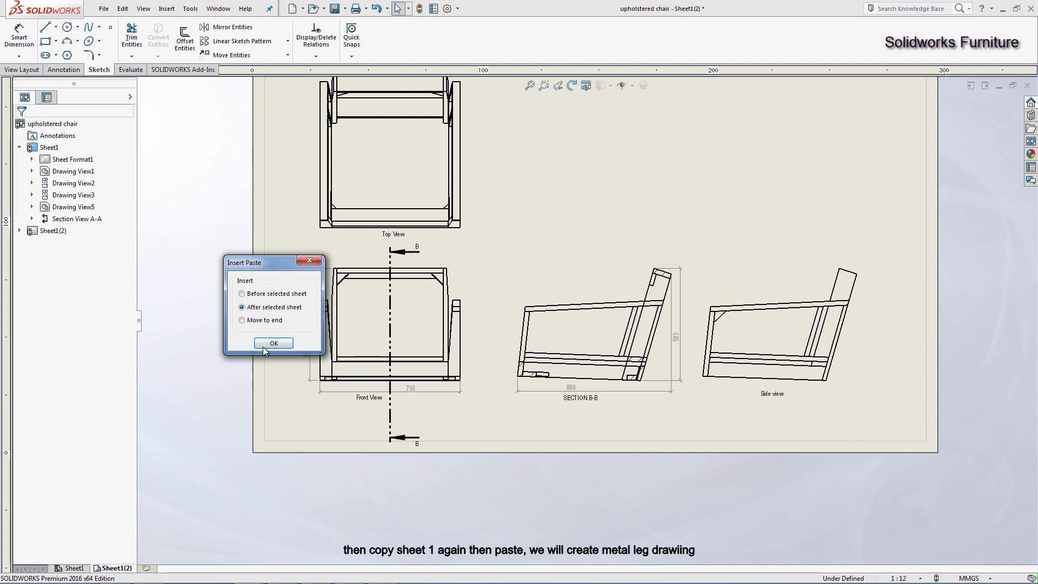
{"action": "left_click", "coordinate": [274, 340]}
{"action": "left_click", "coordinate": [279, 314]}
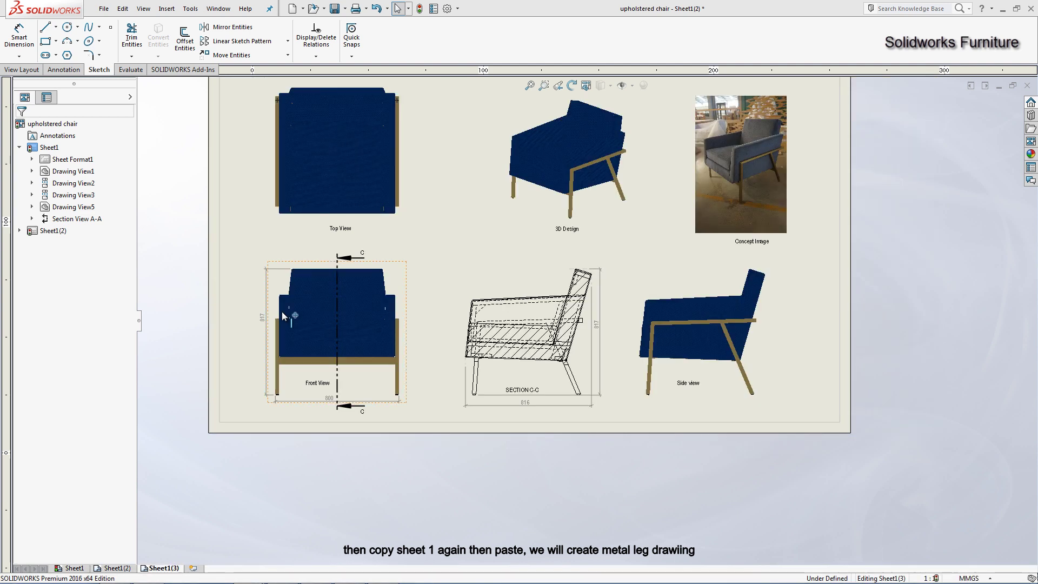
{"action": "left_click", "coordinate": [280, 304]}
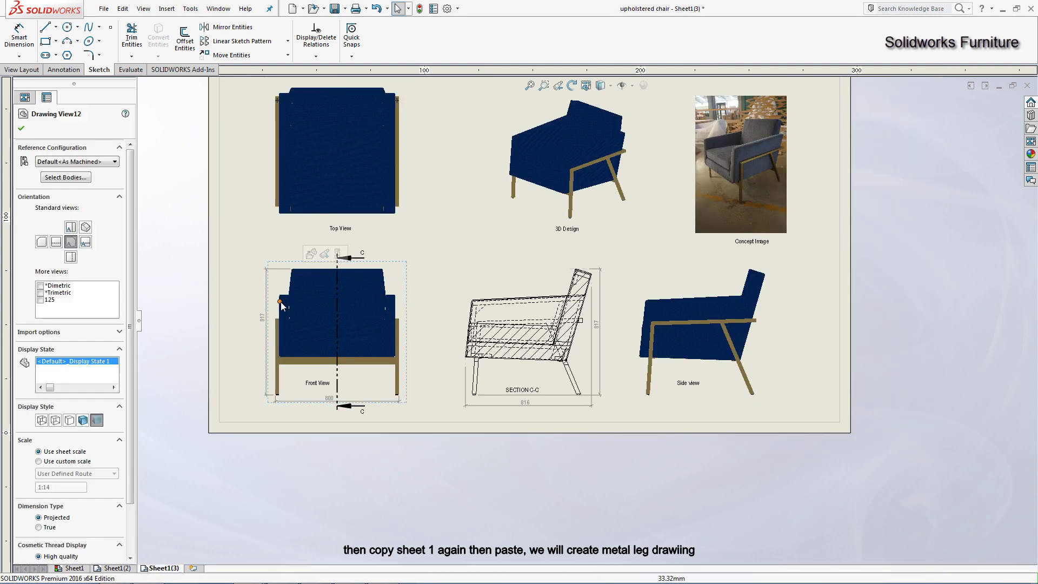
Step: Limit the Front View to the metal frame, screw, mirrored leg, bracket and tube bodies
{"action": "left_click", "coordinate": [85, 180]}
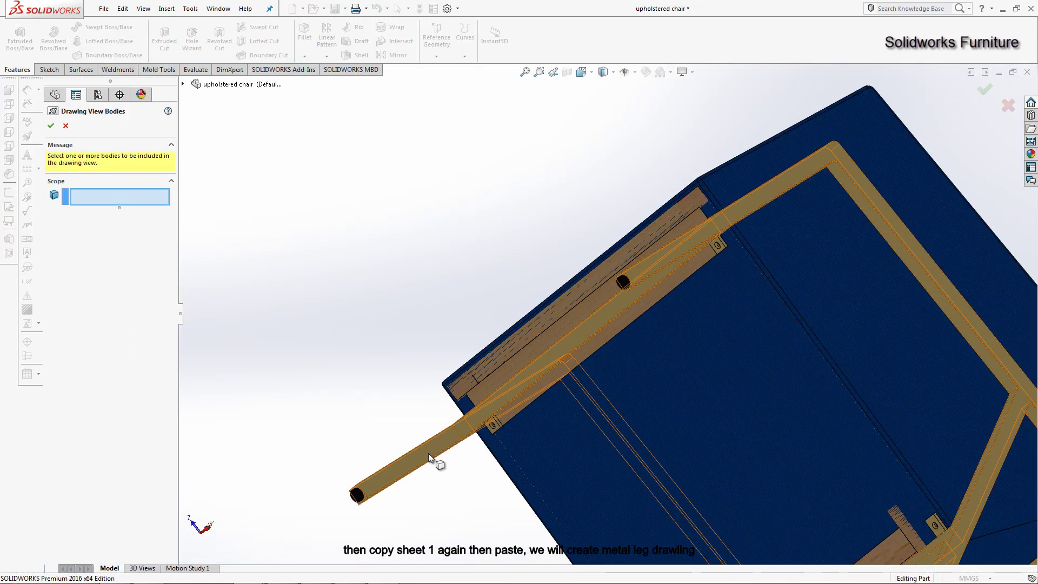
{"action": "left_click", "coordinate": [428, 452]}
{"action": "middle_click_drag", "start_coordinate": [521, 419], "coordinate": [543, 446]}
{"action": "scroll", "coordinate": [543, 446], "scroll_direction": "down", "scroll_amount": 3}
{"action": "left_click", "coordinate": [469, 390]}
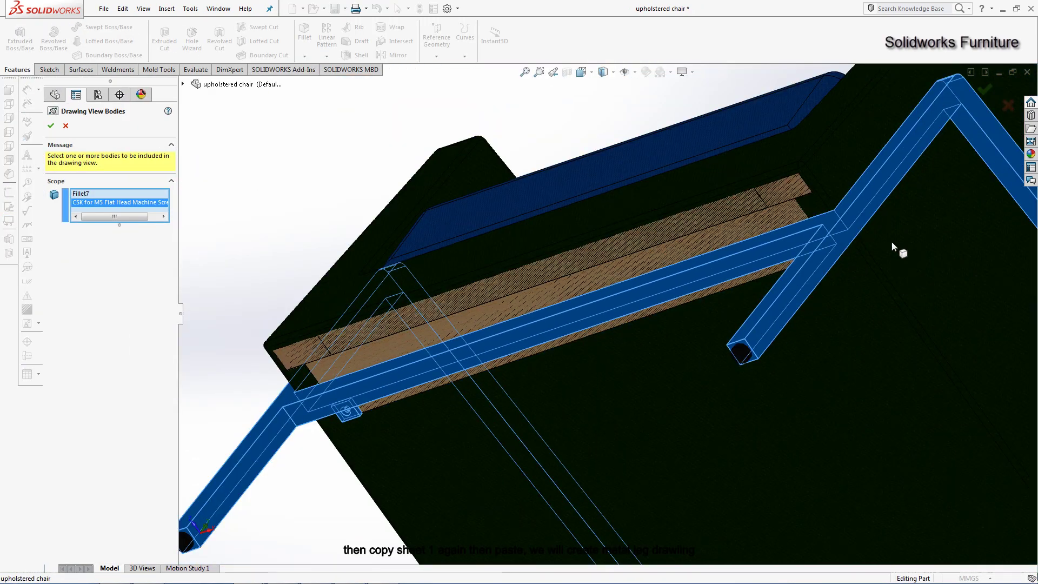
{"action": "middle_click_drag", "start_coordinate": [896, 250], "coordinate": [862, 222]}
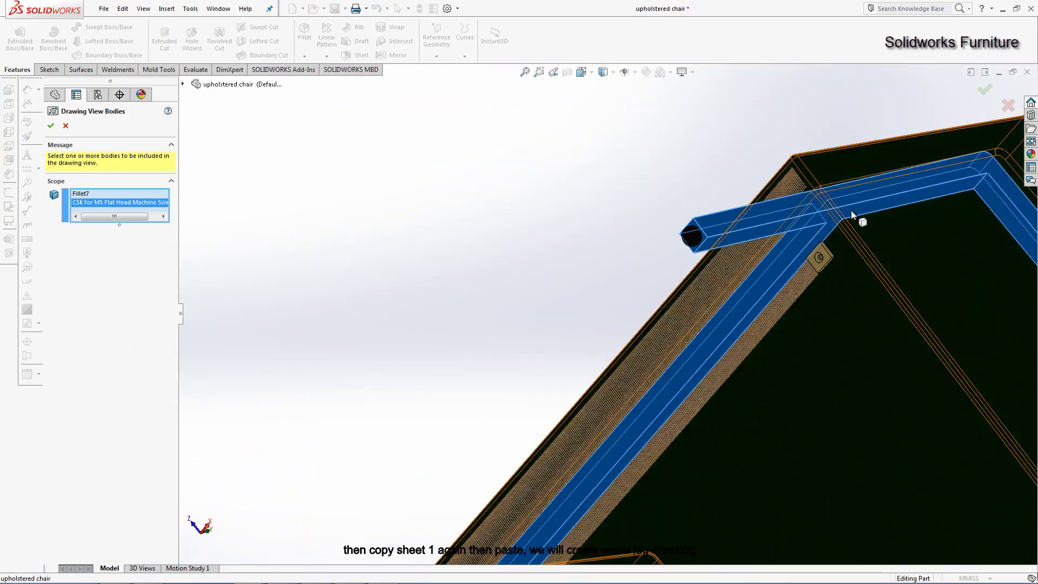
{"action": "left_click", "coordinate": [829, 251]}
{"action": "mouse_move", "coordinate": [837, 320]}
{"action": "middle_mouse_down"}
{"action": "mouse_move", "coordinate": [705, 280]}
{"action": "mouse_move", "coordinate": [451, 456]}
{"action": "middle_mouse_up"}
{"action": "left_click", "coordinate": [705, 280]}
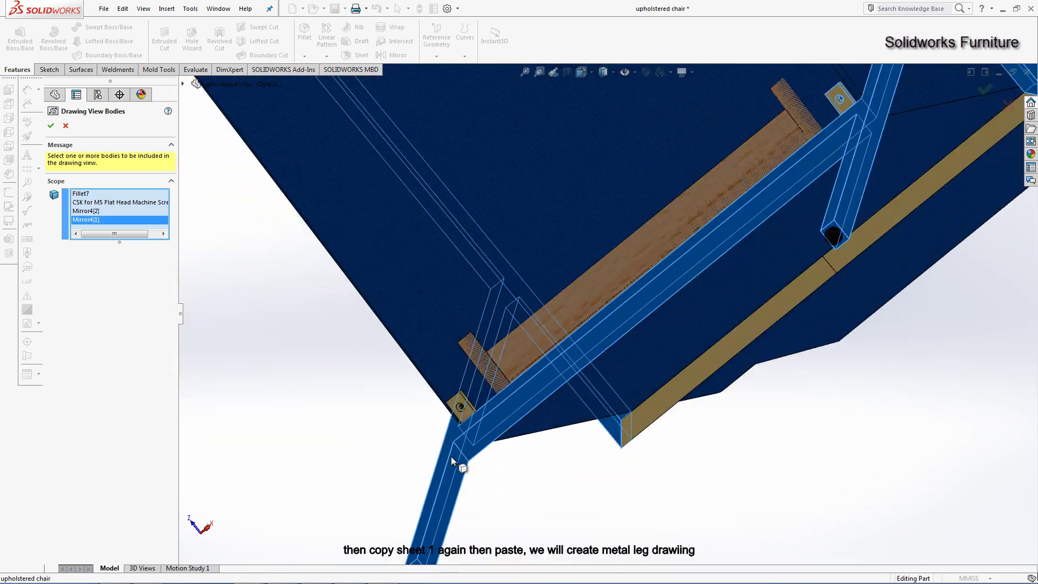
{"action": "left_click", "coordinate": [457, 401]}
{"action": "left_click", "coordinate": [678, 393]}
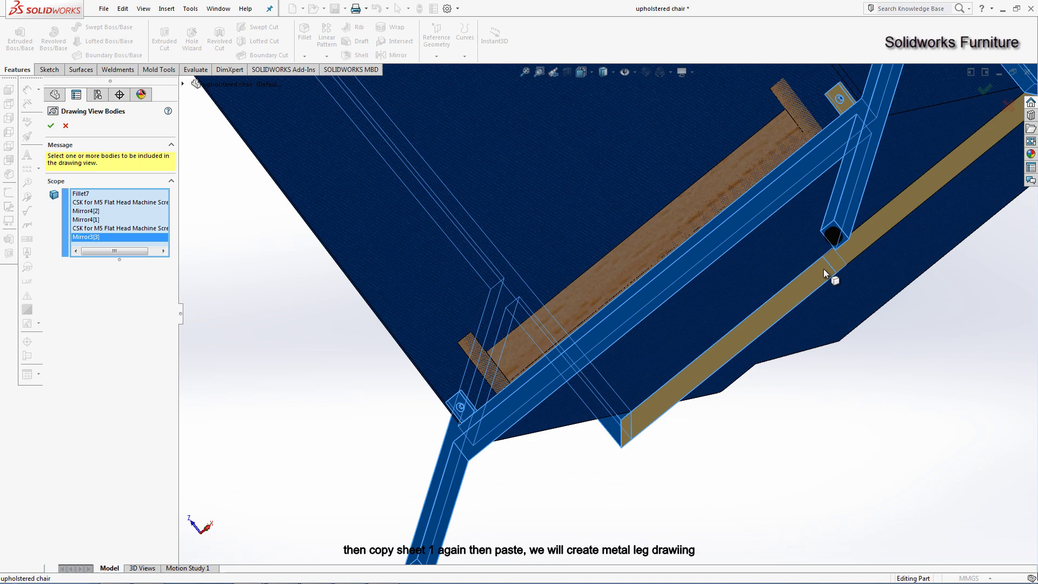
{"action": "left_click", "coordinate": [848, 246]}
{"action": "middle_click_drag", "start_coordinate": [848, 246], "coordinate": [1, 124]}
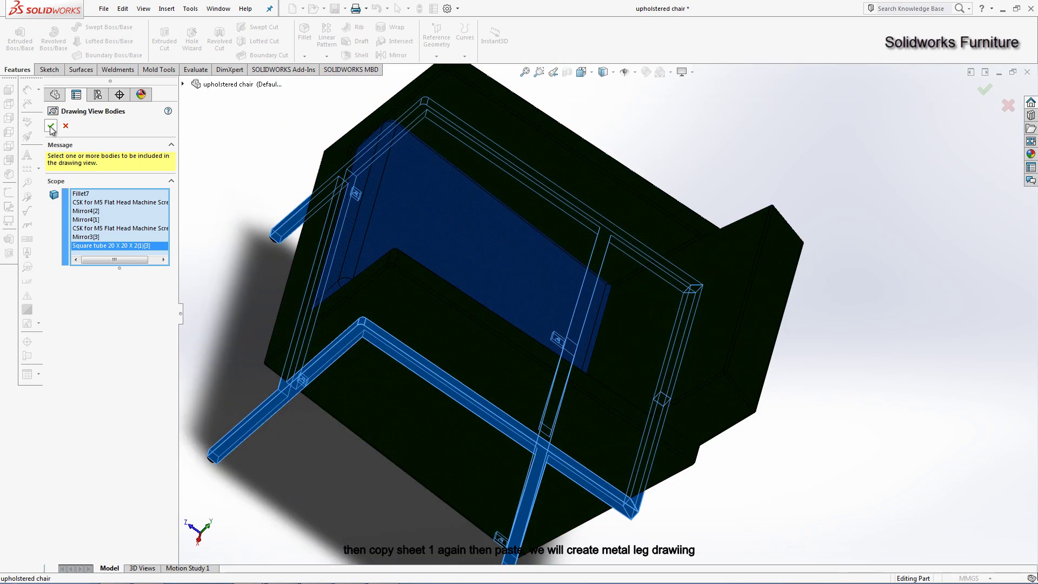
{"action": "left_click", "coordinate": [51, 128]}
Step: Remove the 816 dimension under SECTION C-C and fit the sheet in the window
{"action": "scroll", "coordinate": [661, 305], "scroll_direction": "down", "scroll_amount": 2}
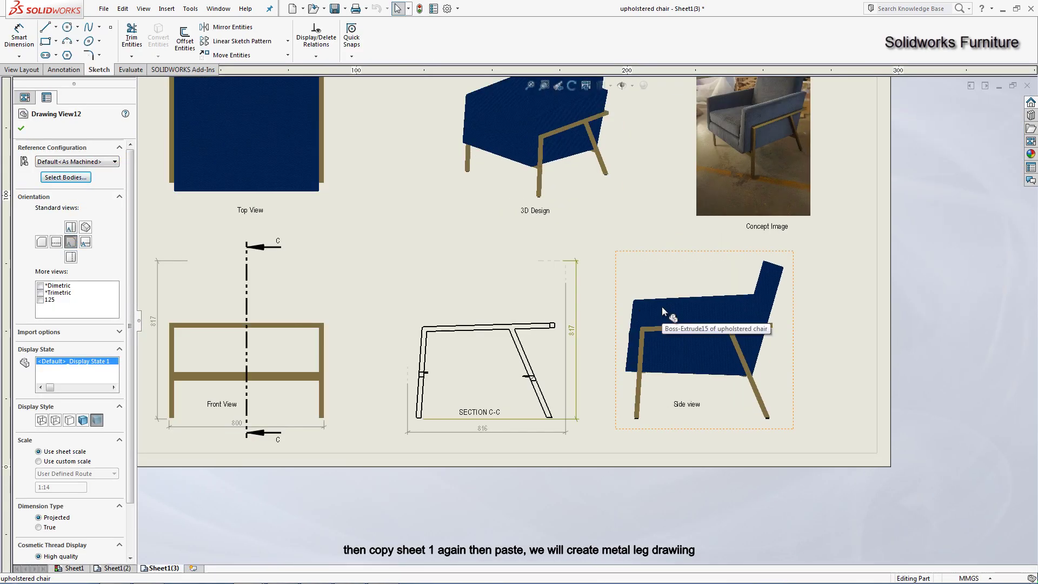
{"action": "left_click", "coordinate": [559, 294]}
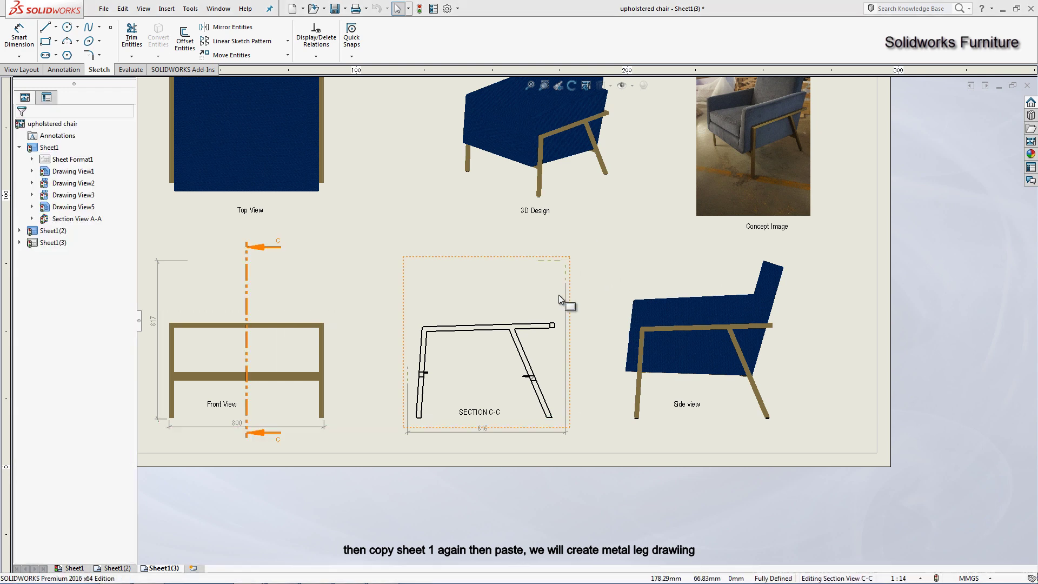
{"action": "left_click", "coordinate": [562, 296]}
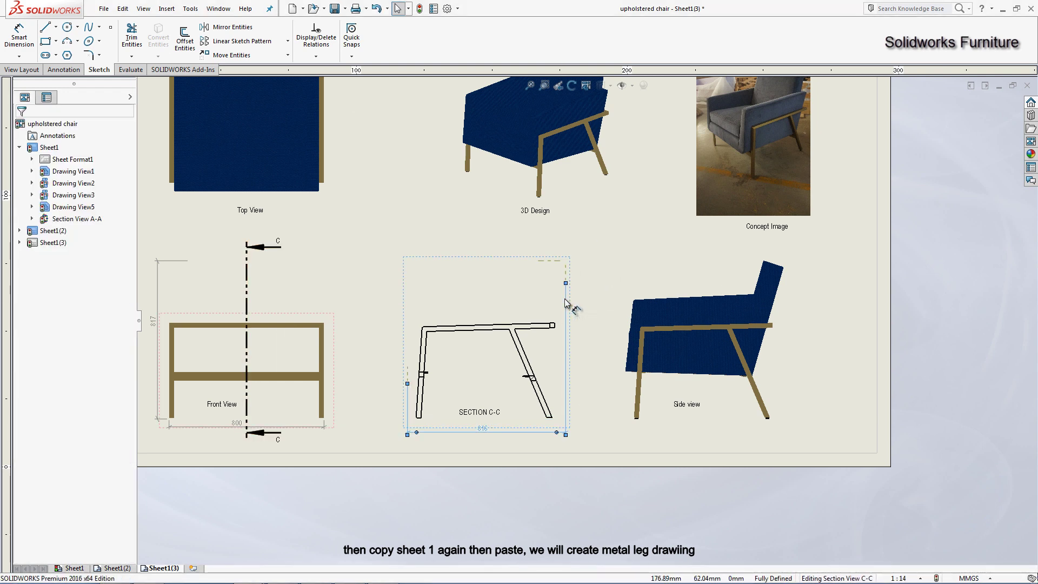
{"action": "double_click", "coordinate": [551, 264]}
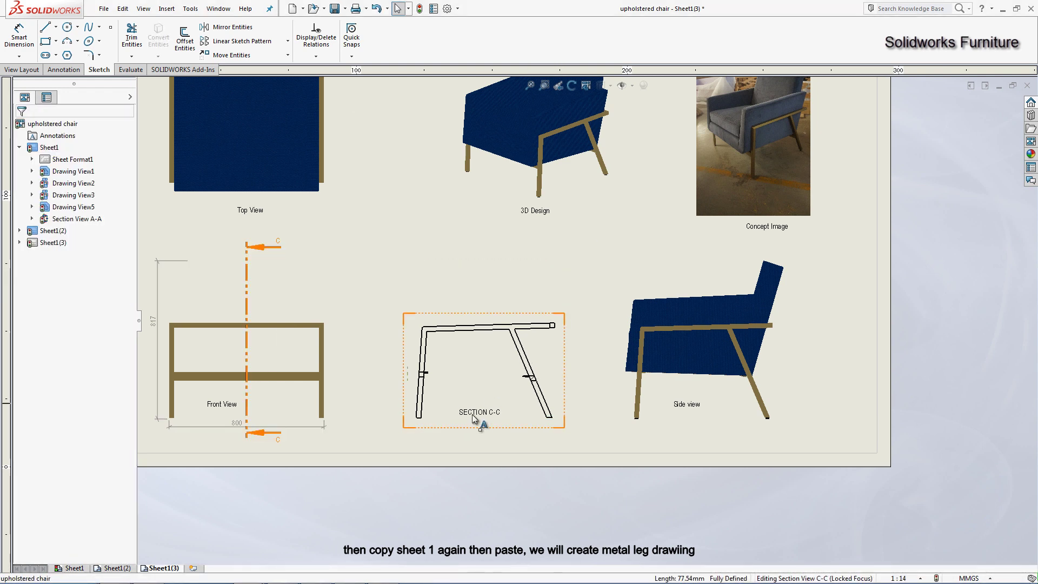
{"action": "key", "text": "f"}
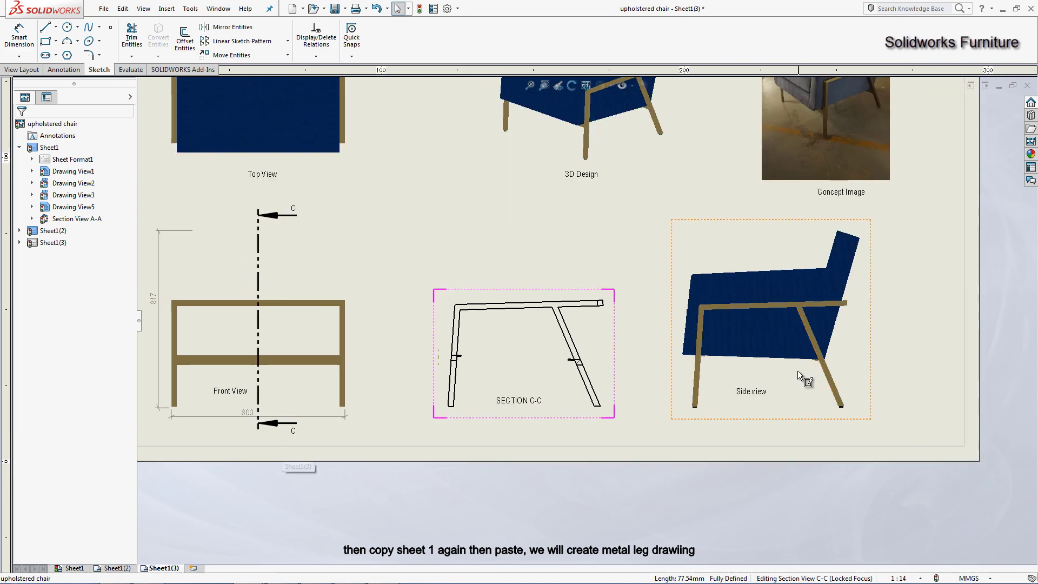
Step: Limit the Side view to the metal leg frame, countersunk screw and square tube bodies
{"action": "left_click", "coordinate": [797, 371]}
{"action": "left_click", "coordinate": [91, 180]}
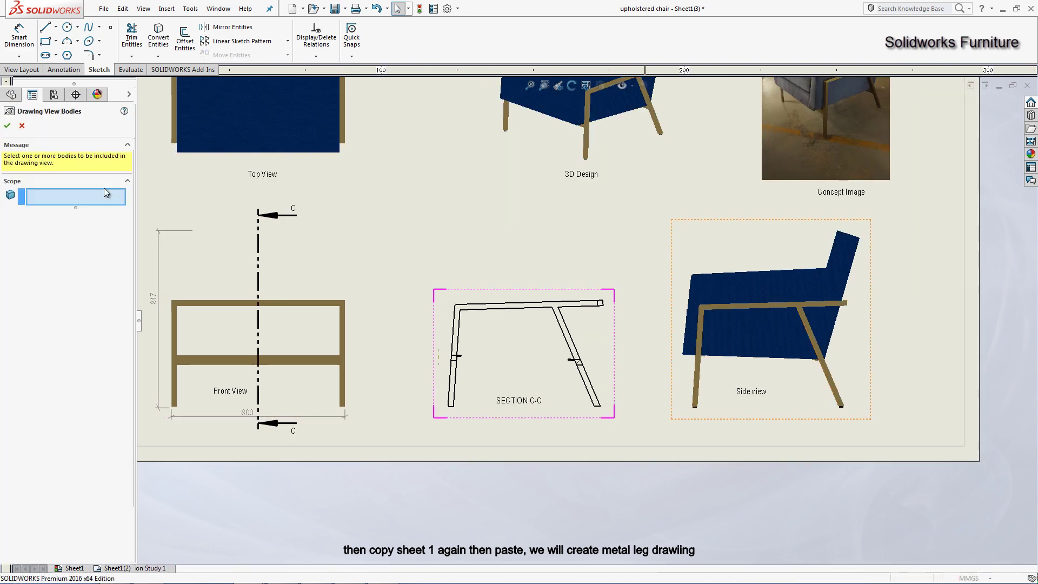
{"action": "left_click", "coordinate": [335, 348]}
{"action": "scroll", "coordinate": [345, 392], "scroll_direction": "up", "scroll_amount": 5}
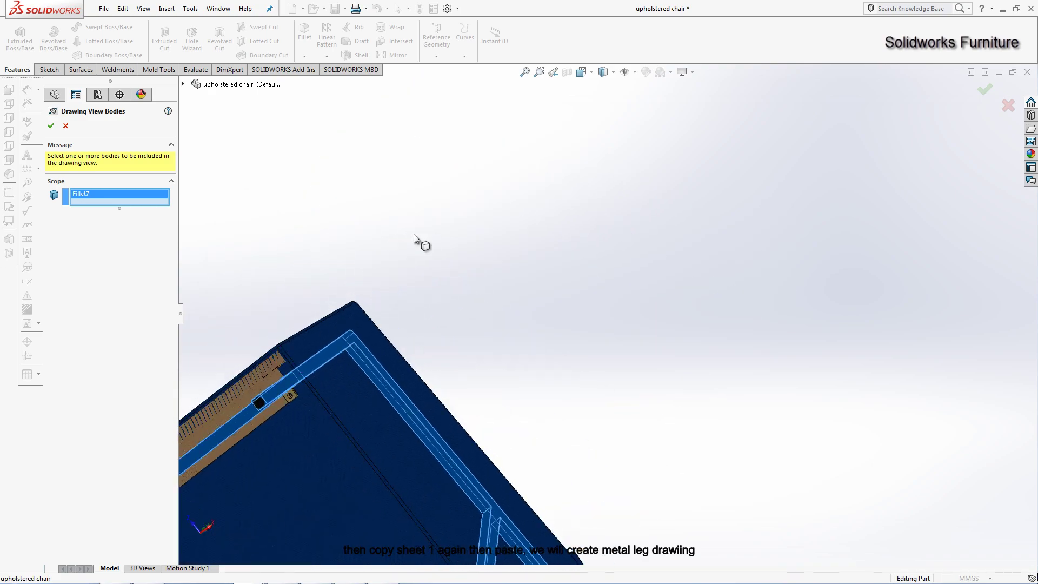
{"action": "middle_click_drag", "start_coordinate": [414, 238], "coordinate": [309, 368]}
{"action": "left_click", "coordinate": [327, 346]}
{"action": "scroll", "coordinate": [308, 425], "scroll_direction": "down", "scroll_amount": 5}
{"action": "scroll", "coordinate": [335, 460], "scroll_direction": "up", "scroll_amount": 5}
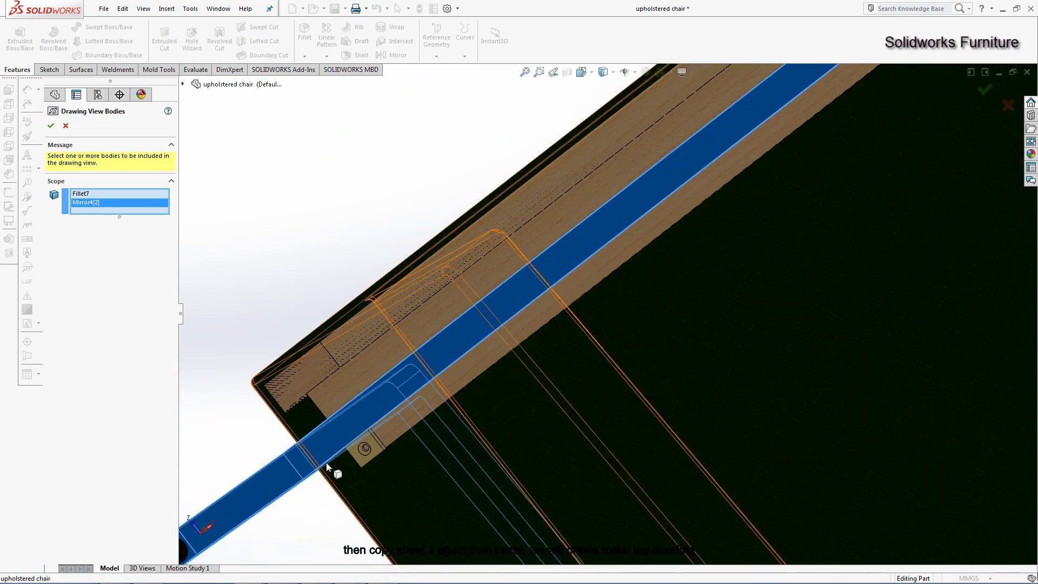
{"action": "scroll", "coordinate": [358, 442], "scroll_direction": "down", "scroll_amount": 2}
{"action": "scroll", "coordinate": [475, 504], "scroll_direction": "down", "scroll_amount": 3}
{"action": "scroll", "coordinate": [660, 413], "scroll_direction": "up", "scroll_amount": 5}
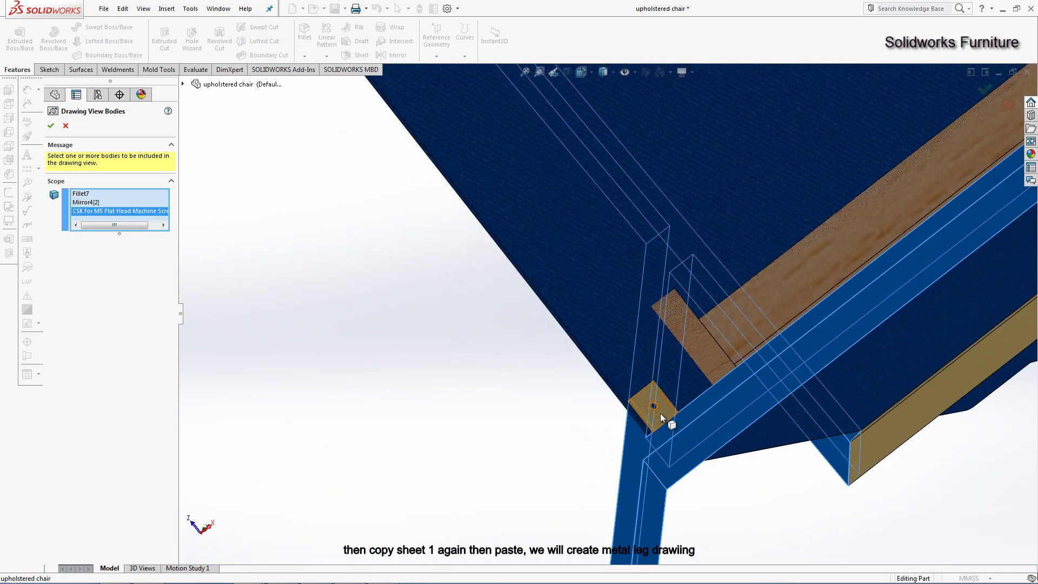
{"action": "left_click", "coordinate": [660, 412]}
{"action": "scroll", "coordinate": [740, 234], "scroll_direction": "down", "scroll_amount": 3}
{"action": "scroll", "coordinate": [784, 208], "scroll_direction": "up", "scroll_amount": 2}
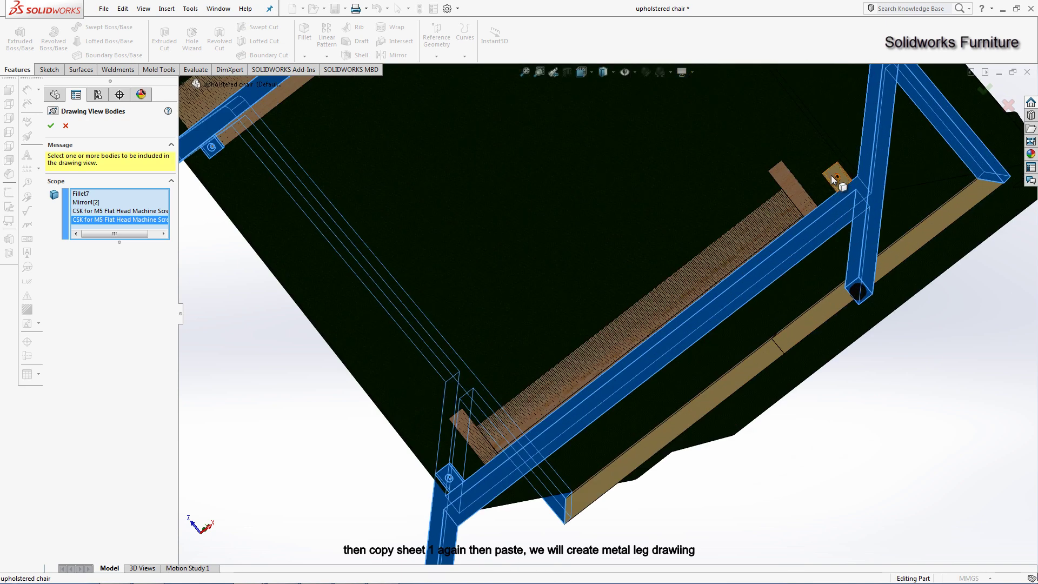
{"action": "left_click", "coordinate": [831, 175]}
{"action": "left_click", "coordinate": [796, 345]}
{"action": "left_click", "coordinate": [760, 364]}
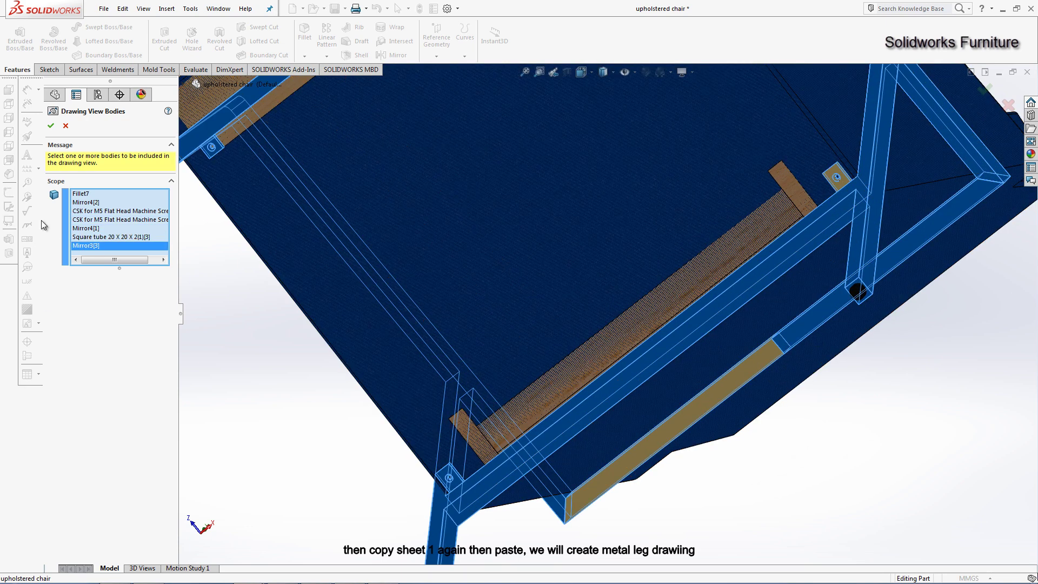
{"action": "left_click", "coordinate": [51, 126]}
Step: Delete the Top View and place a new top view projected from the Front View
{"action": "scroll", "coordinate": [702, 339], "scroll_direction": "up", "scroll_amount": 2}
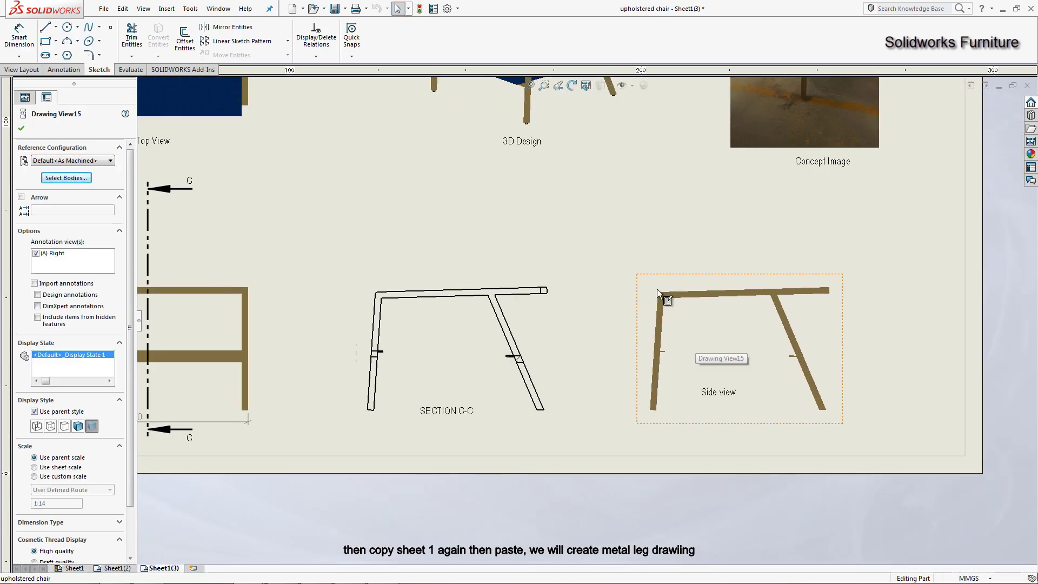
{"action": "left_click", "coordinate": [310, 231]}
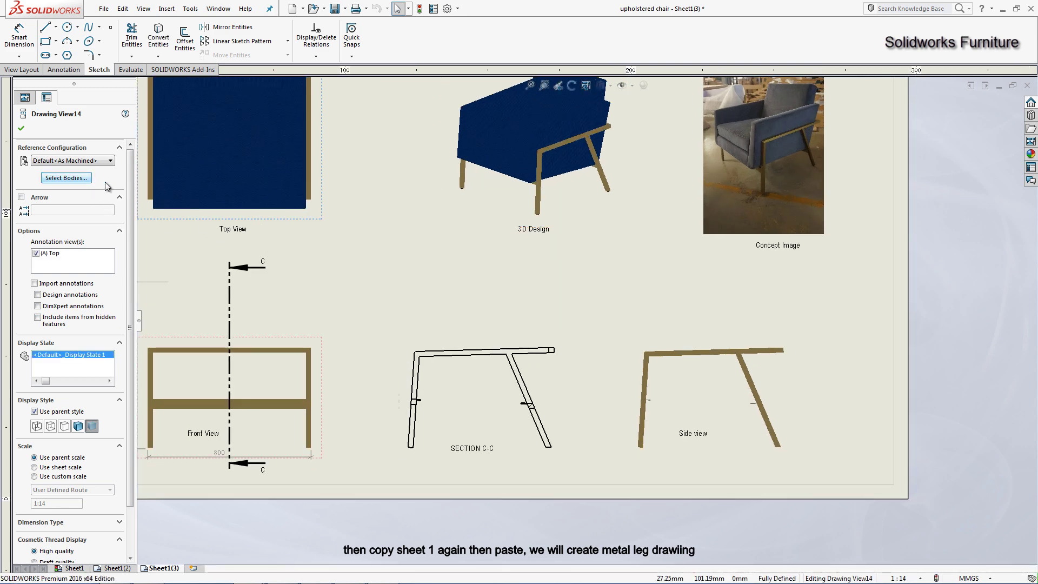
{"action": "key", "text": "Delete"}
{"action": "left_click", "coordinate": [593, 262]}
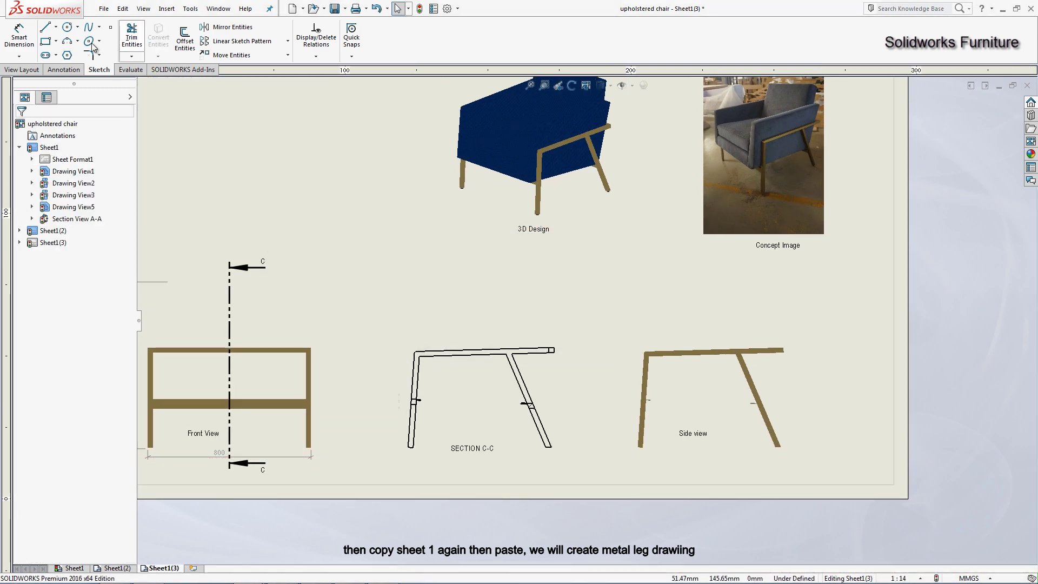
{"action": "left_click", "coordinate": [25, 69]}
{"action": "left_click", "coordinate": [71, 41]}
{"action": "left_click", "coordinate": [293, 388]}
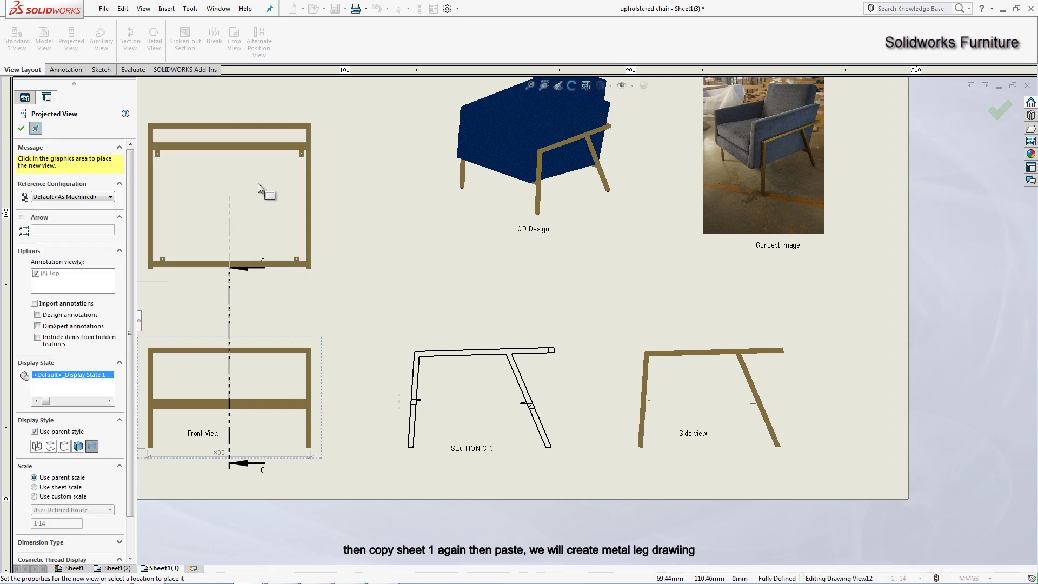
{"action": "left_click", "coordinate": [263, 173]}
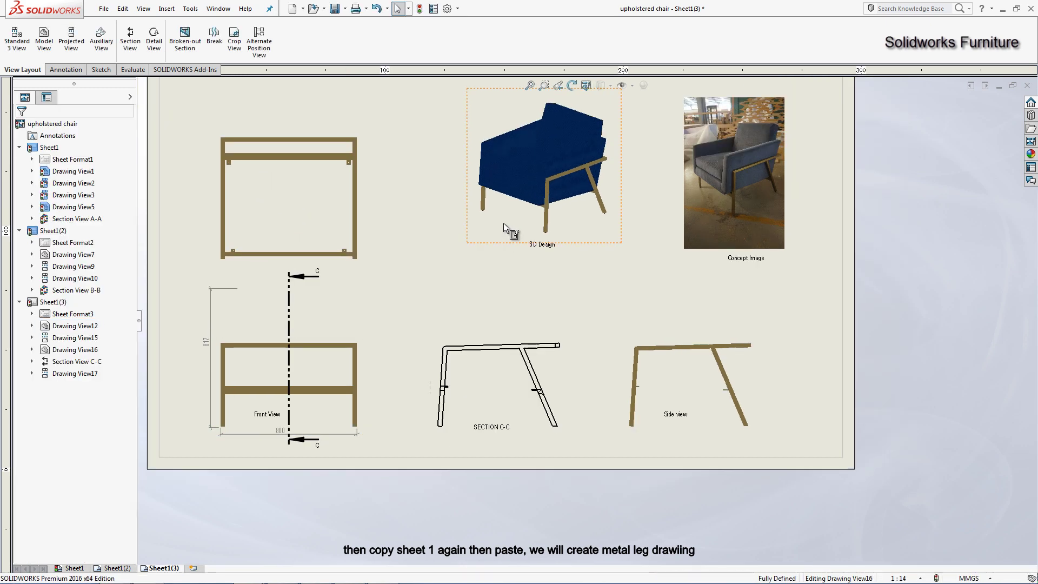
Step: Delete the 3D Design view and concept image, then move the new top view higher
{"action": "left_click", "coordinate": [504, 222]}
{"action": "key", "text": "Delete"}
{"action": "left_click", "coordinate": [592, 261]}
{"action": "left_click", "coordinate": [718, 245]}
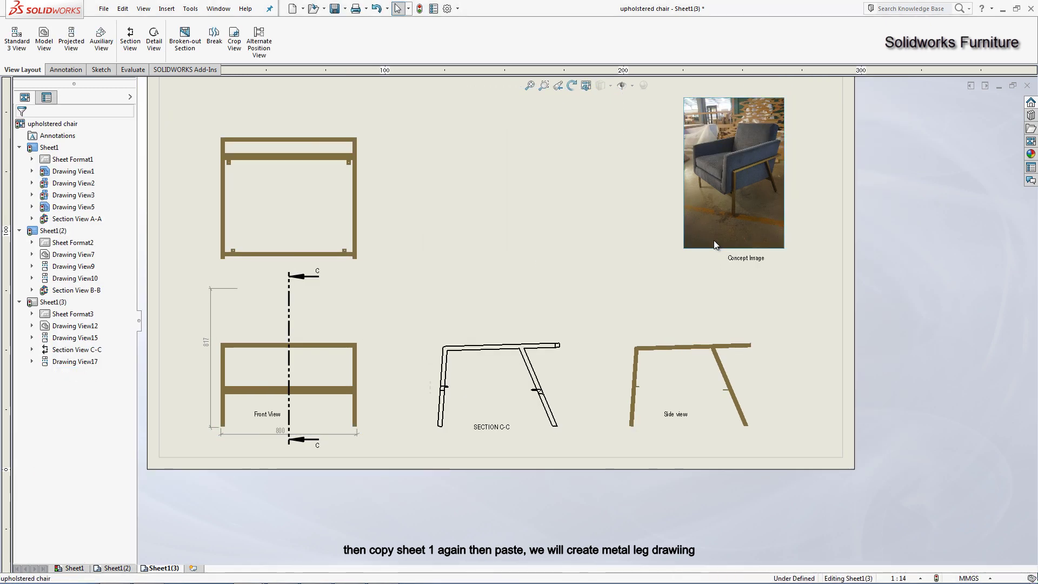
{"action": "key", "text": "Delete"}
{"action": "left_click", "coordinate": [588, 235]}
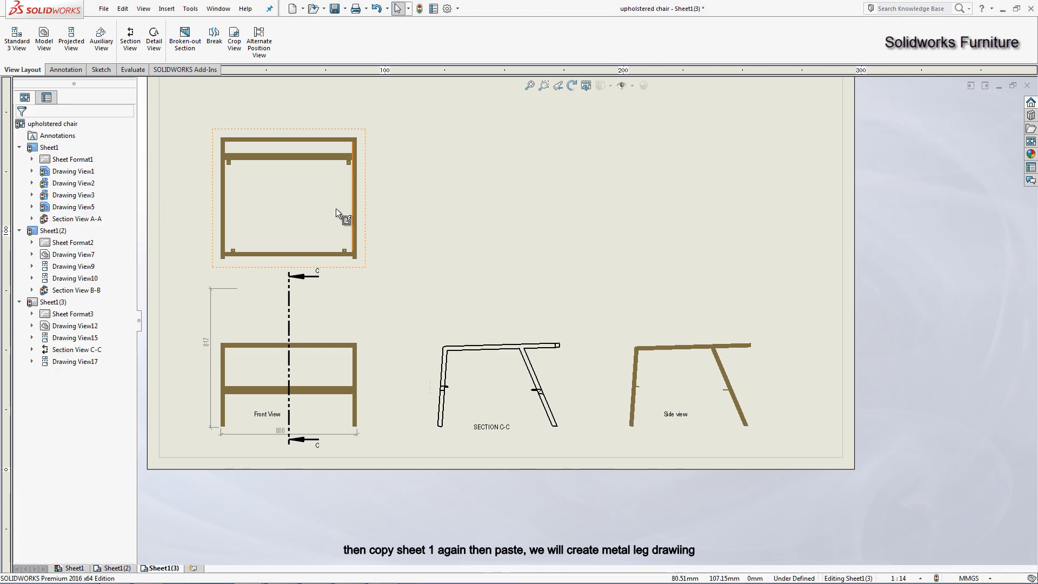
{"action": "left_click_drag", "start_coordinate": [365, 206], "coordinate": [365, 191]}
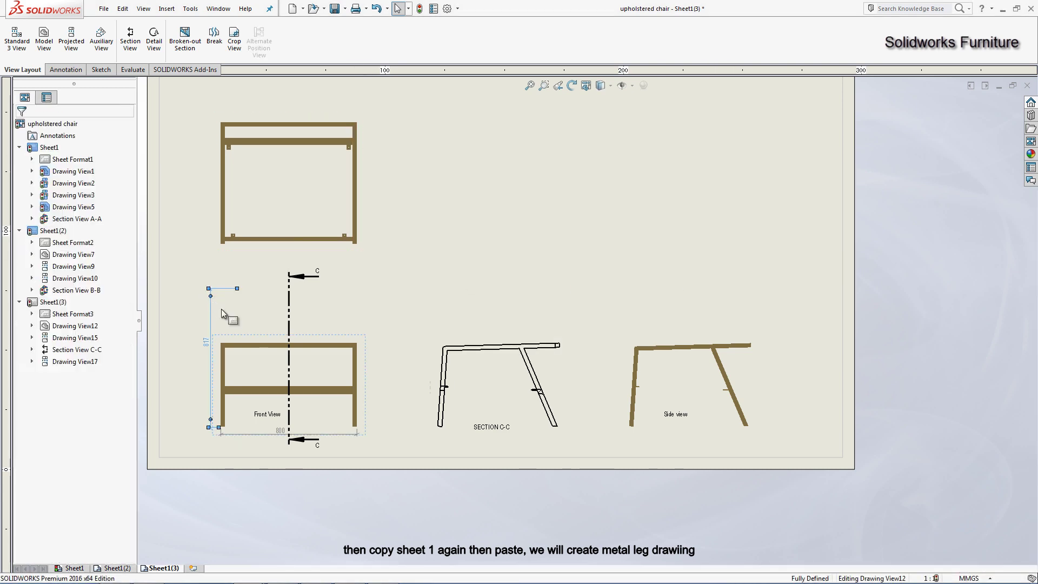
{"action": "left_click", "coordinate": [64, 70]}
{"action": "left_click", "coordinate": [19, 37]}
{"action": "scroll", "coordinate": [254, 408], "scroll_direction": "down", "scroll_amount": 1}
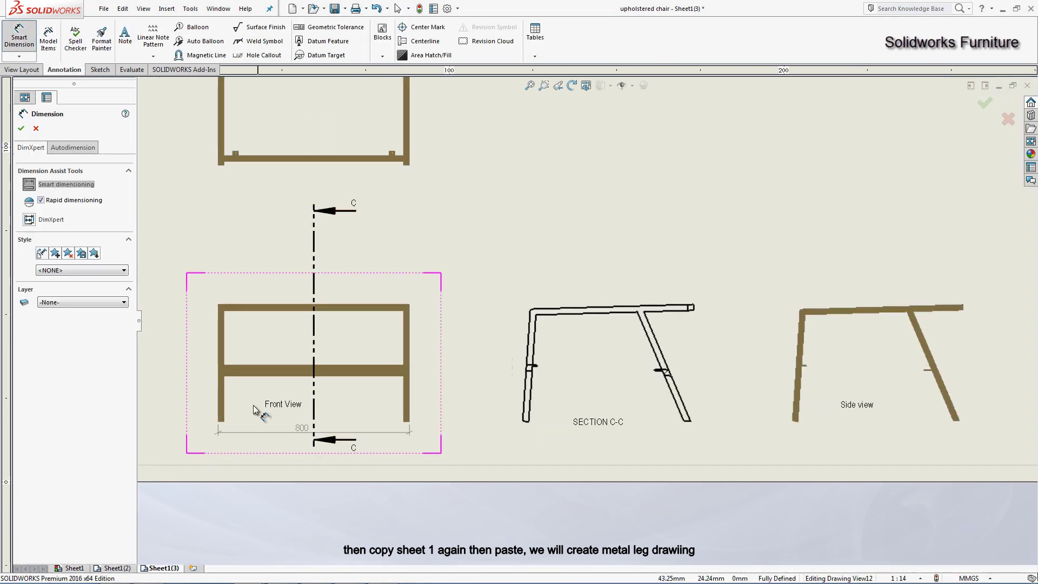
{"action": "scroll", "coordinate": [254, 408], "scroll_direction": "down", "scroll_amount": 2}
{"action": "scroll", "coordinate": [259, 413], "scroll_direction": "down", "scroll_amount": 1}
{"action": "left_click", "coordinate": [260, 415]}
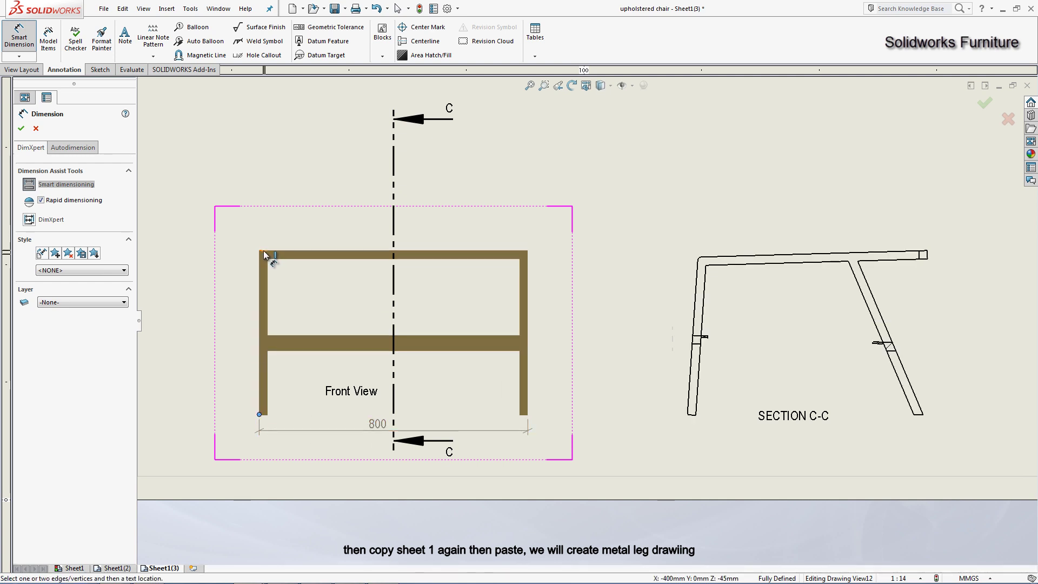
{"action": "left_click", "coordinate": [264, 251]}
{"action": "left_click", "coordinate": [235, 303]}
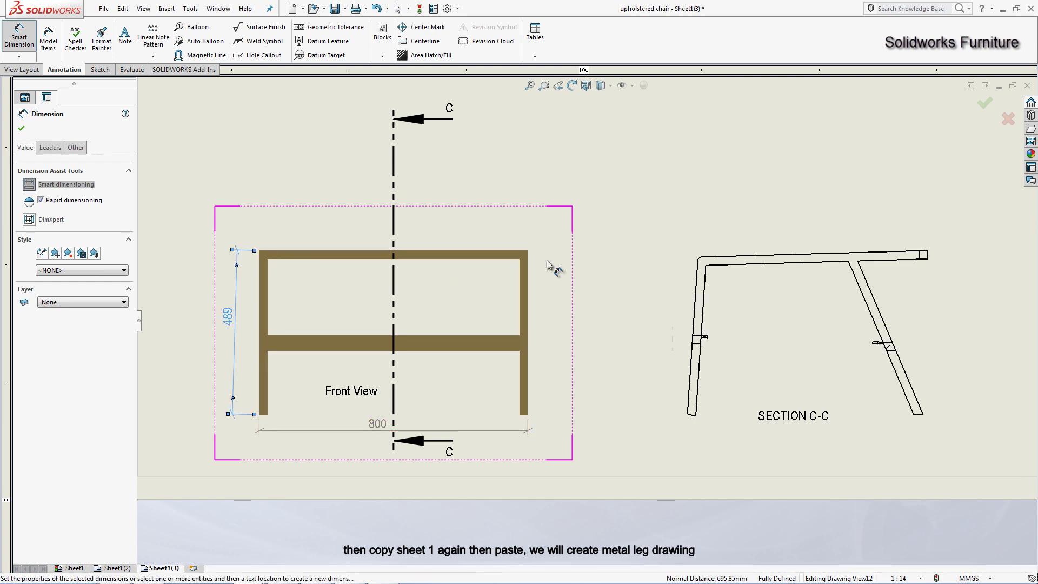
{"action": "left_click", "coordinate": [687, 414]}
{"action": "left_click", "coordinate": [927, 250]}
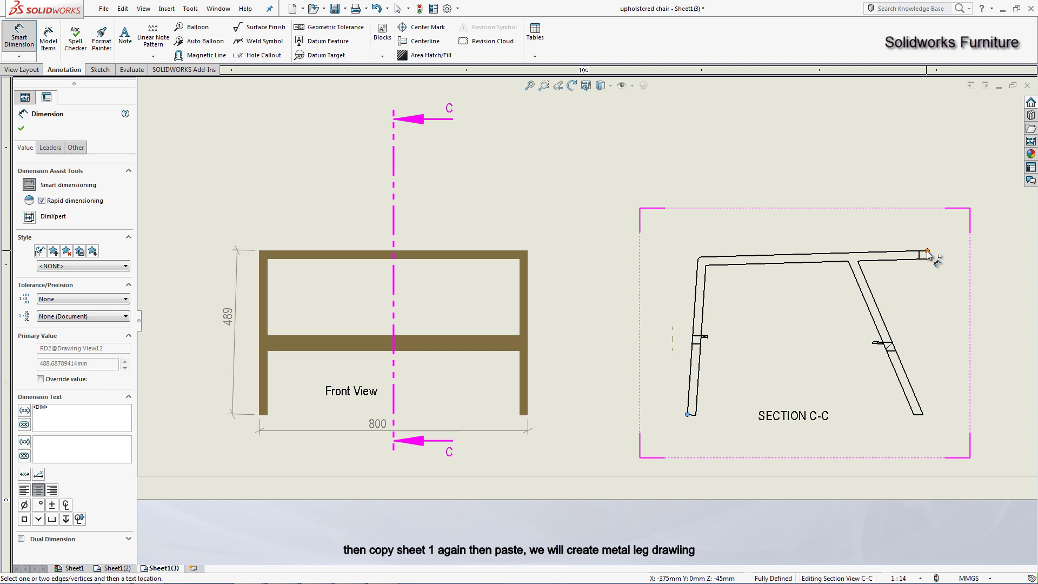
{"action": "left_click", "coordinate": [838, 442]}
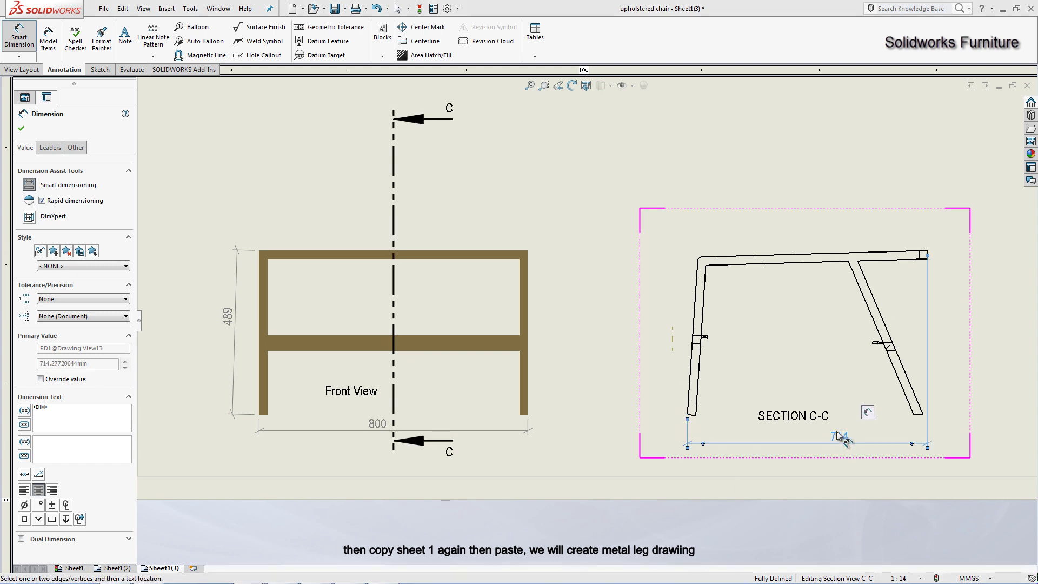
{"action": "left_click", "coordinate": [927, 251]}
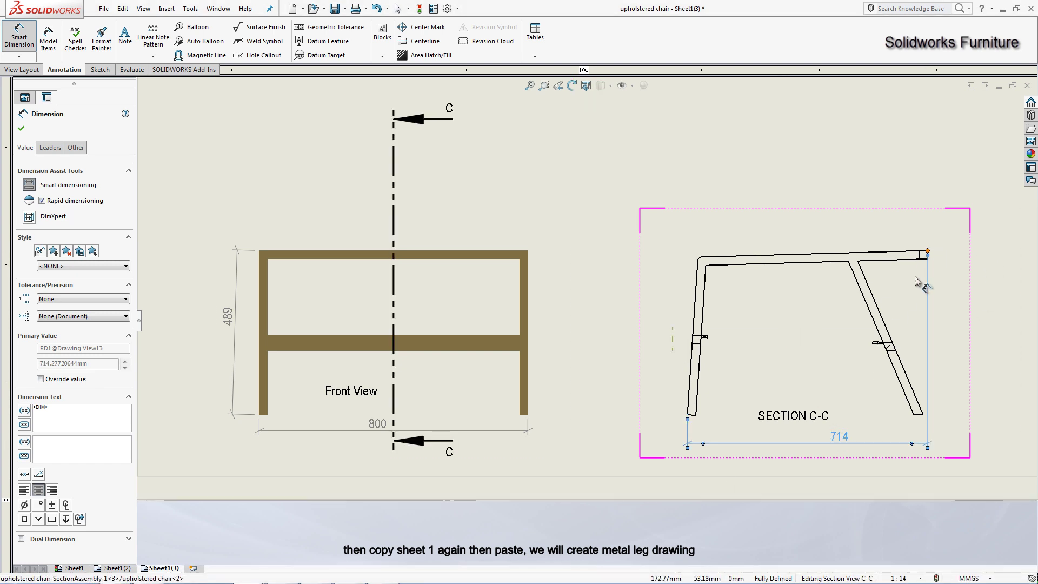
{"action": "left_click", "coordinate": [914, 415]}
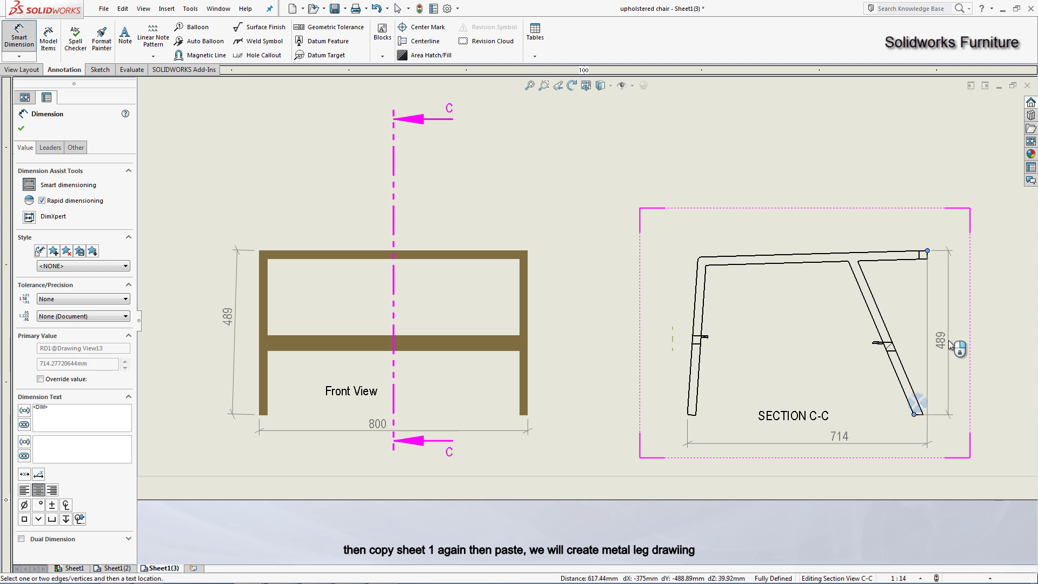
{"action": "key", "text": "Escape"}
{"action": "scroll", "coordinate": [929, 367], "scroll_direction": "down", "scroll_amount": 3}
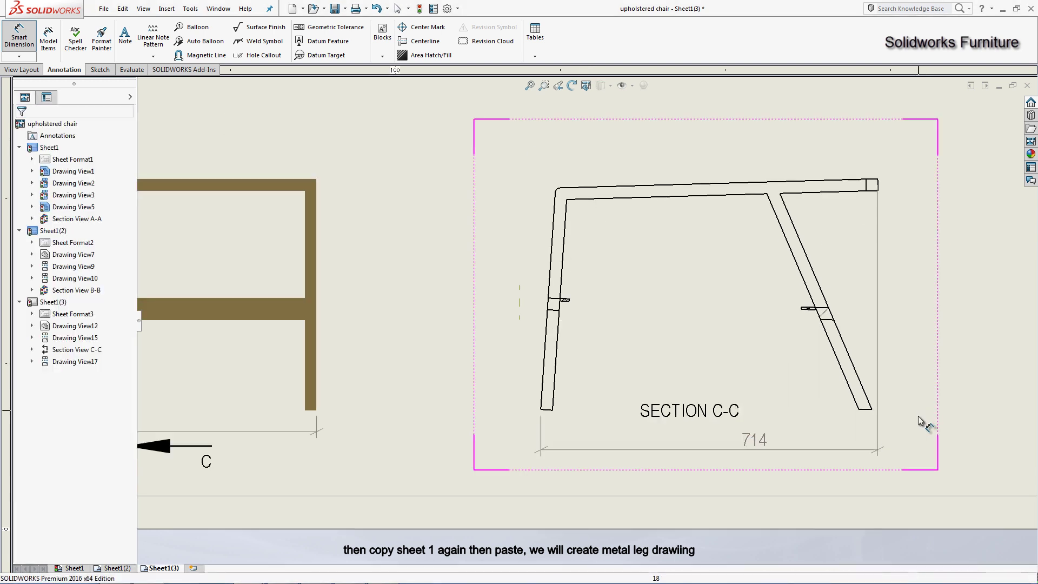
{"action": "left_click", "coordinate": [825, 399]}
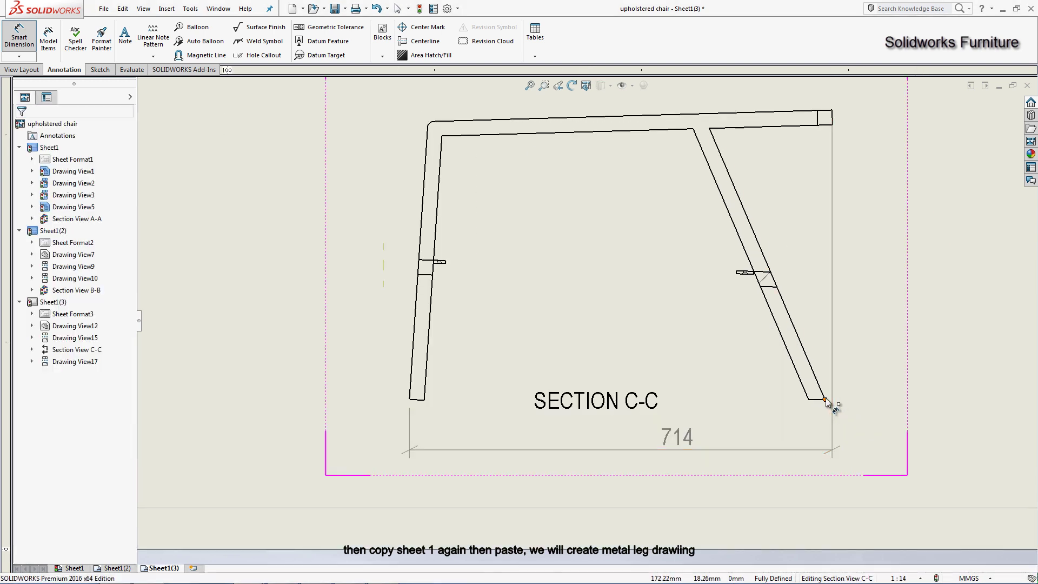
{"action": "left_click", "coordinate": [832, 110]}
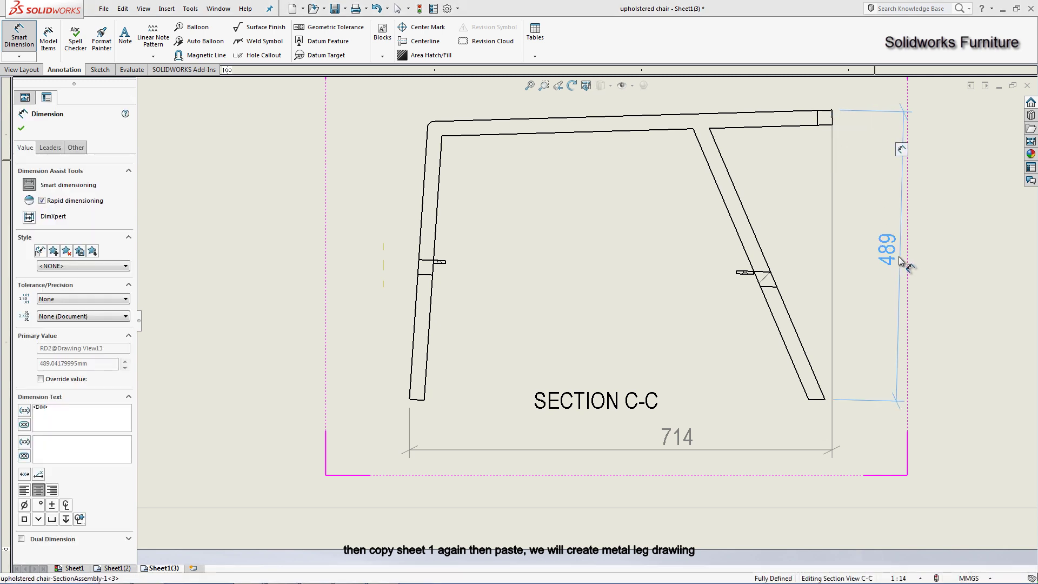
{"action": "key", "text": "Escape"}
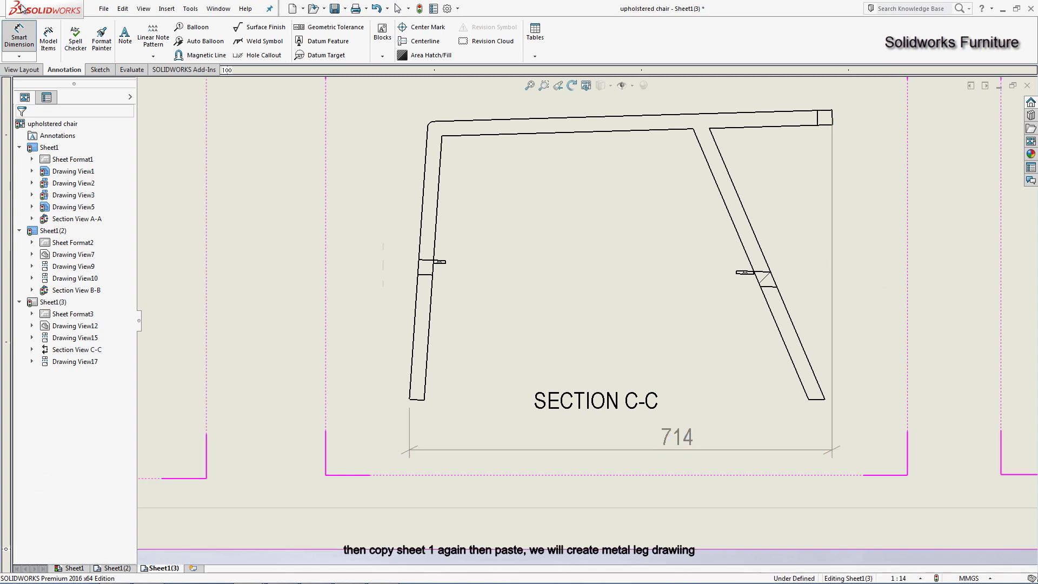
Step: Sketch a short line closing the top-right corner of the leg frame in Section C-C
{"action": "left_click", "coordinate": [94, 69]}
{"action": "left_click", "coordinate": [56, 27]}
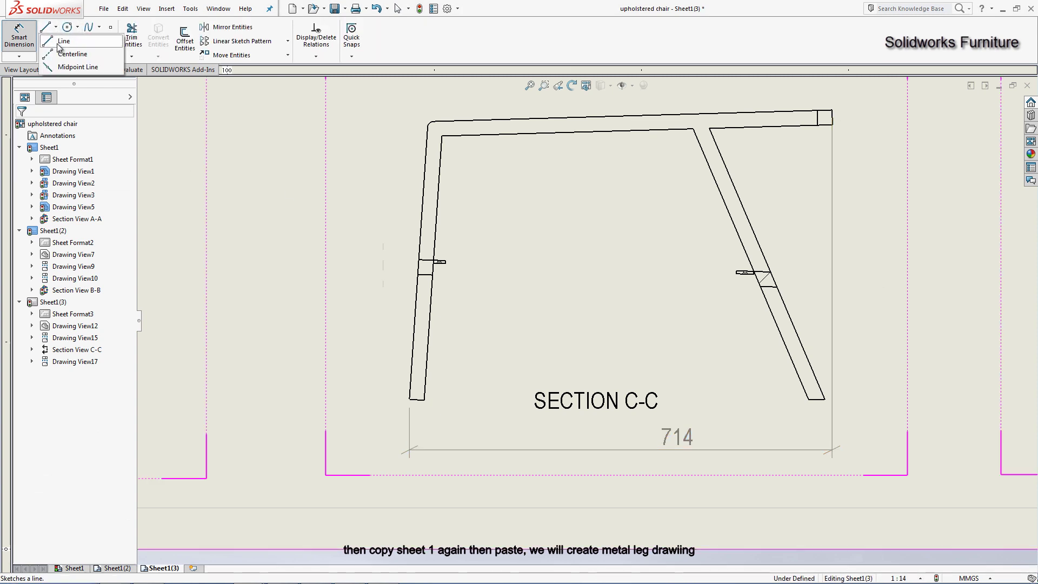
{"action": "left_click", "coordinate": [832, 125]}
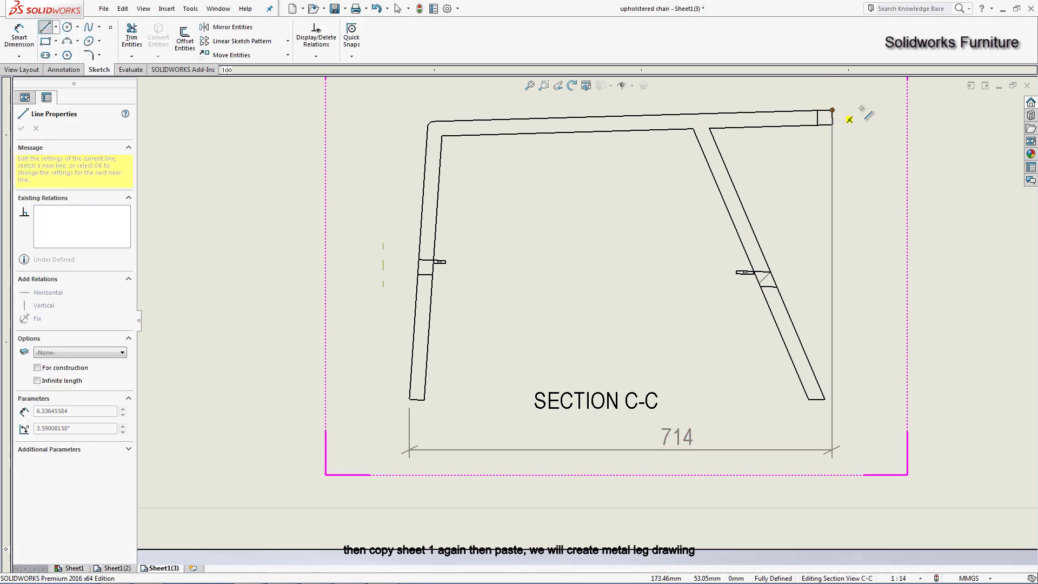
{"action": "left_click", "coordinate": [42, 28]}
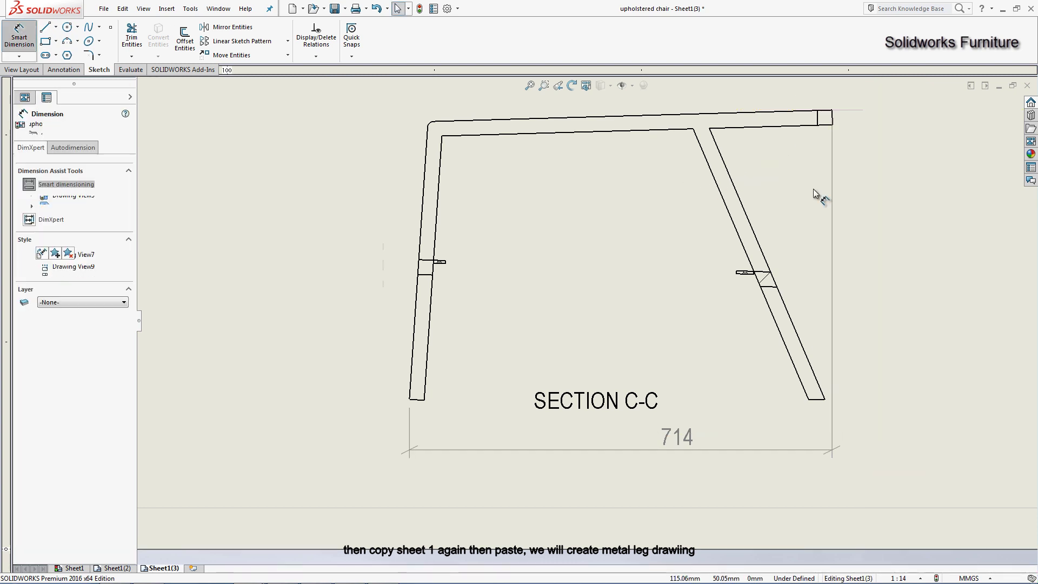
Step: Add a driven vertical 489 height dimension along the leg's right side
{"action": "left_click", "coordinate": [824, 400]}
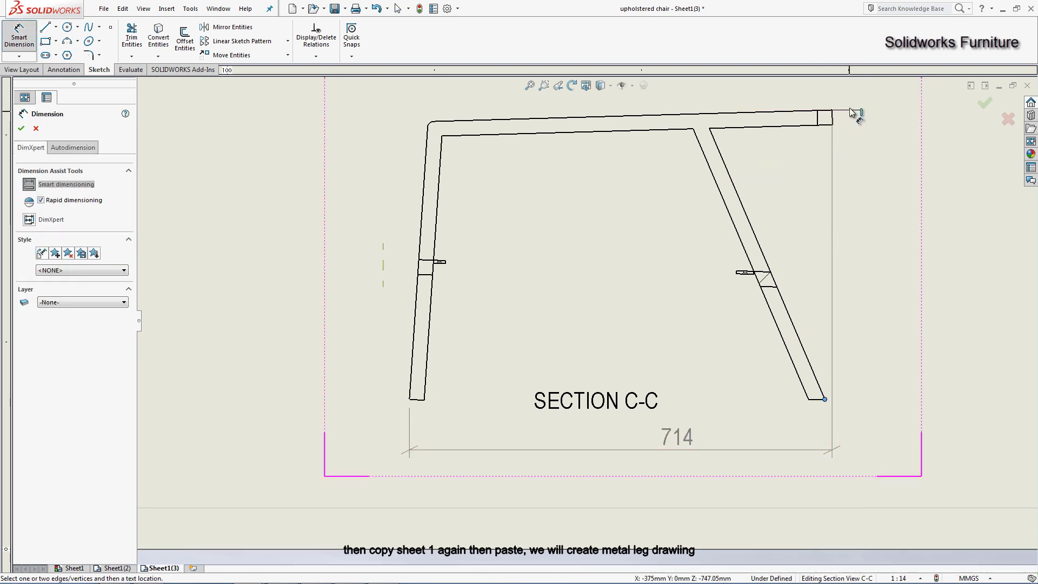
{"action": "left_click", "coordinate": [852, 110]}
{"action": "left_click", "coordinate": [889, 227]}
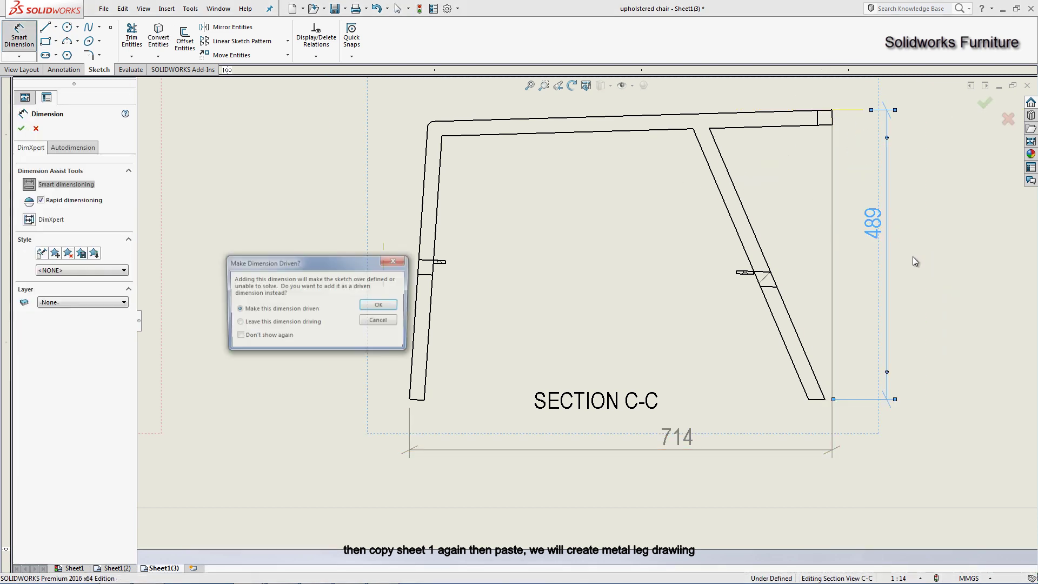
{"action": "key", "text": "Escape"}
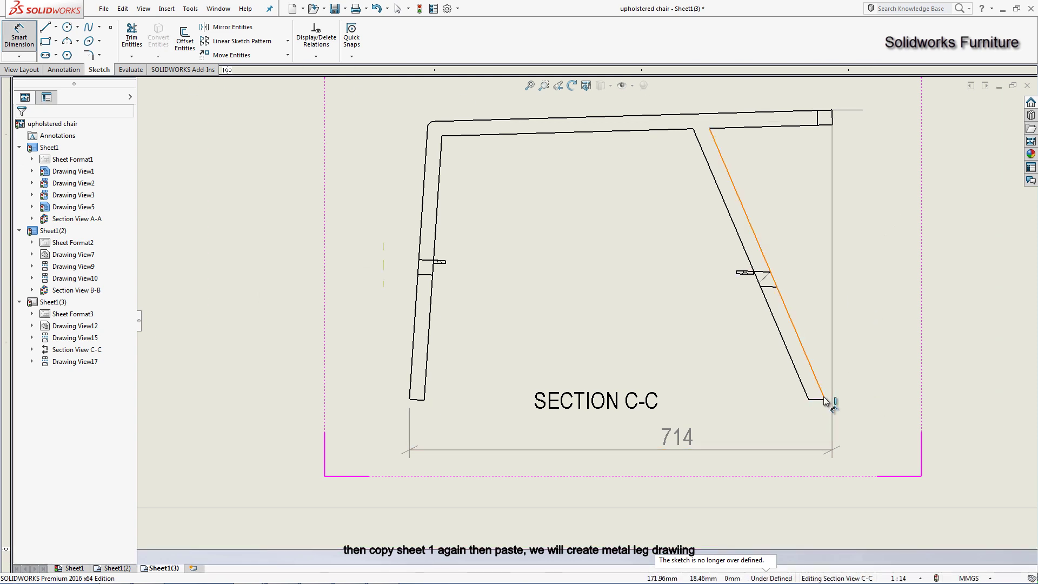
{"action": "left_click", "coordinate": [825, 400]}
{"action": "left_click", "coordinate": [849, 110]}
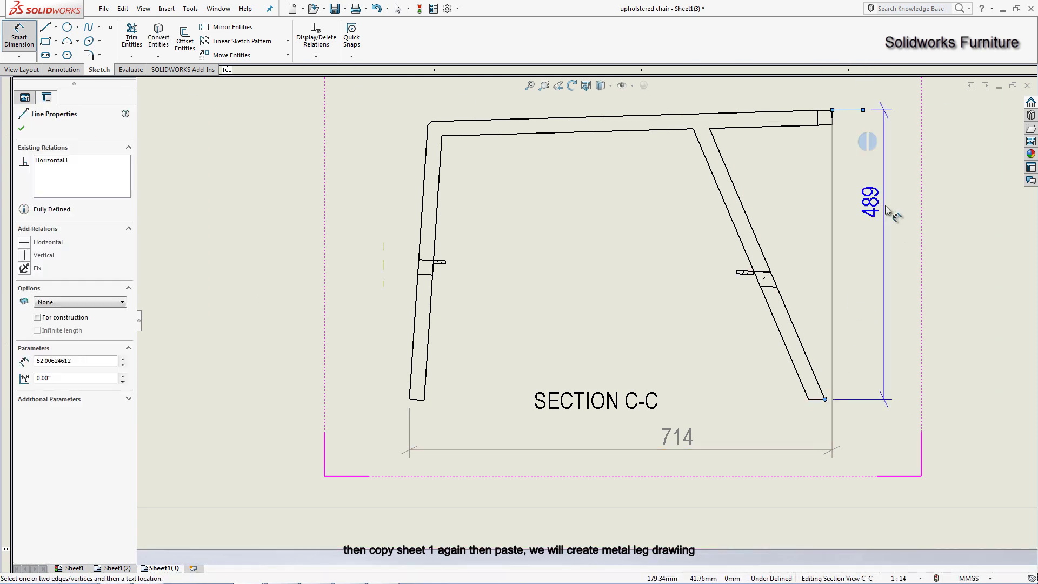
{"action": "left_click", "coordinate": [886, 216]}
{"action": "left_click", "coordinate": [380, 306]}
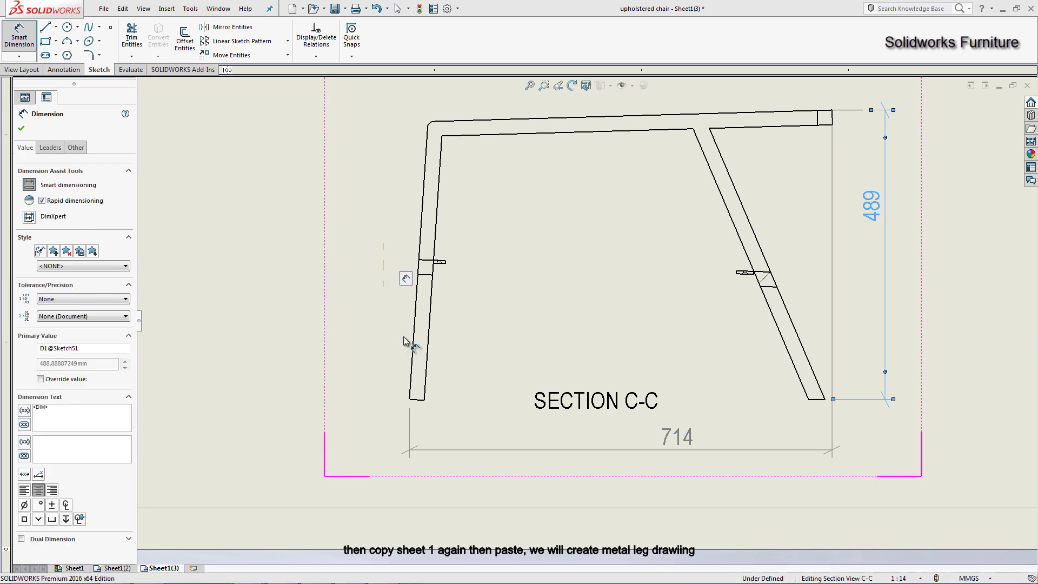
{"action": "key", "text": "Escape"}
{"action": "scroll", "coordinate": [556, 324], "scroll_direction": "up", "scroll_amount": 3}
{"action": "scroll", "coordinate": [545, 260], "scroll_direction": "up", "scroll_amount": 3}
{"action": "scroll", "coordinate": [540, 197], "scroll_direction": "up", "scroll_amount": 2}
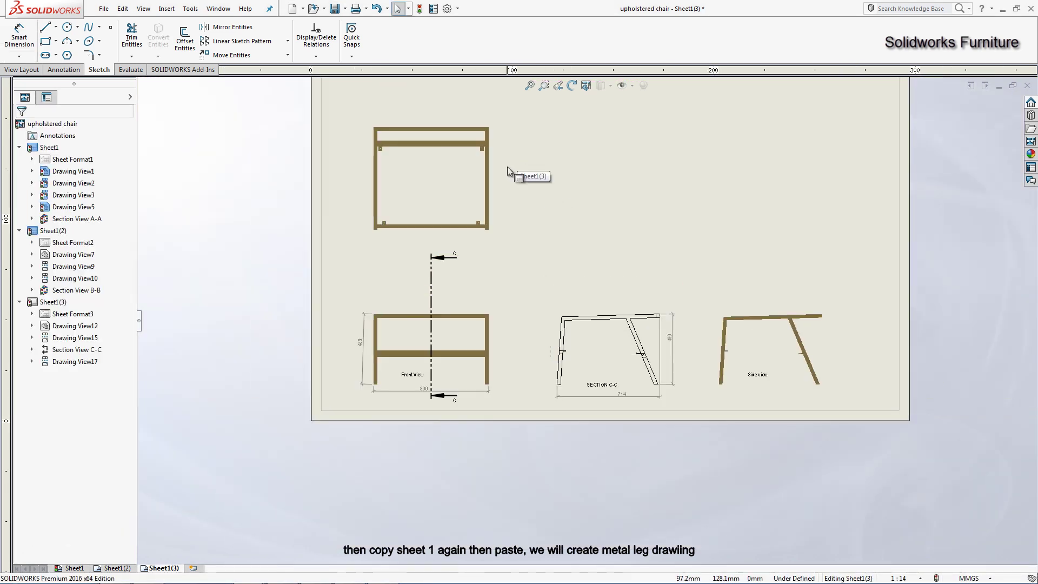
Step: Set the third sheet's scale to 1:12 in its sheet properties
{"action": "scroll", "coordinate": [507, 170], "scroll_direction": "up", "scroll_amount": 1}
{"action": "left_click", "coordinate": [519, 184]}
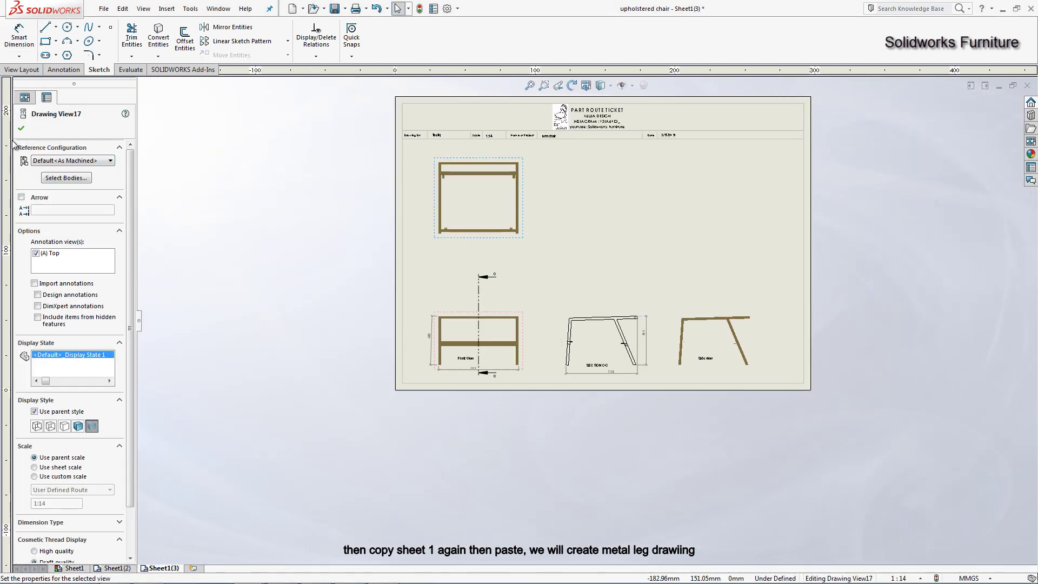
{"action": "left_click", "coordinate": [21, 128]}
{"action": "right_click", "coordinate": [59, 303]}
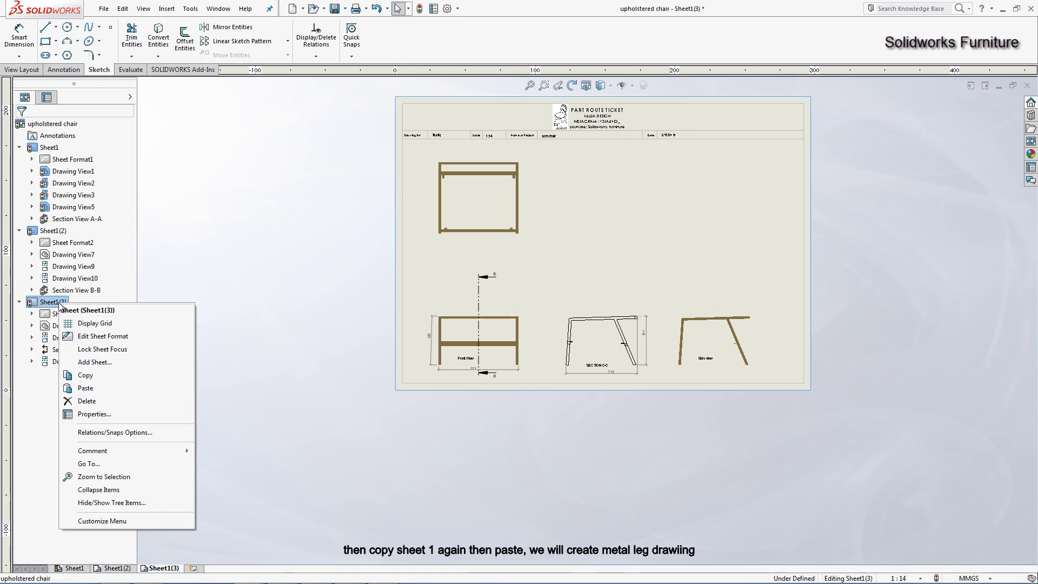
{"action": "left_click", "coordinate": [93, 414]}
{"action": "type", "text": "12"}
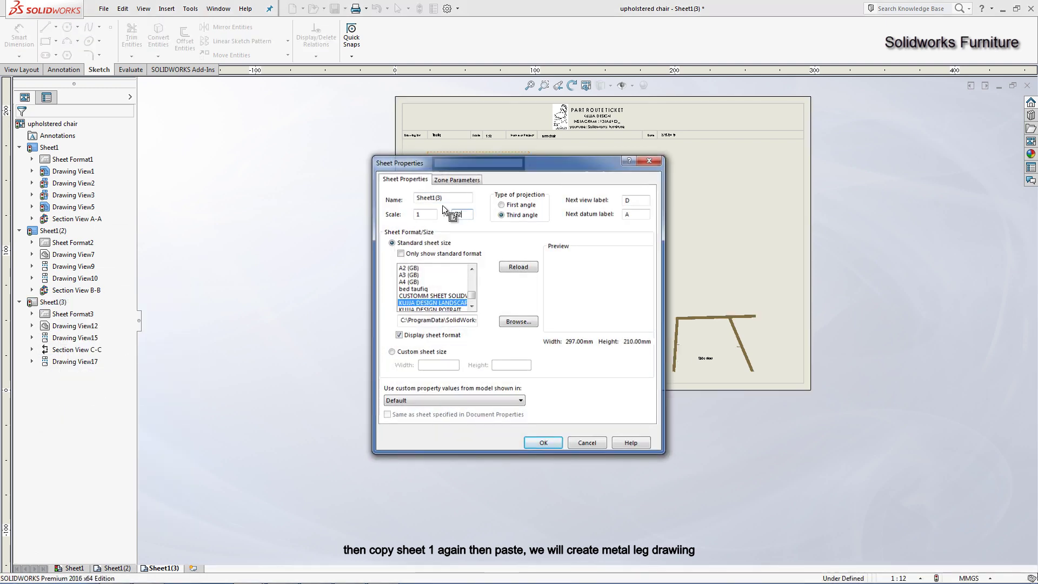
{"action": "key", "text": "Return"}
Step: Move the front view row up and shift the side view to the right
{"action": "scroll", "coordinate": [519, 292], "scroll_direction": "down", "scroll_amount": 1}
{"action": "left_click_drag", "start_coordinate": [532, 321], "coordinate": [531, 304]}
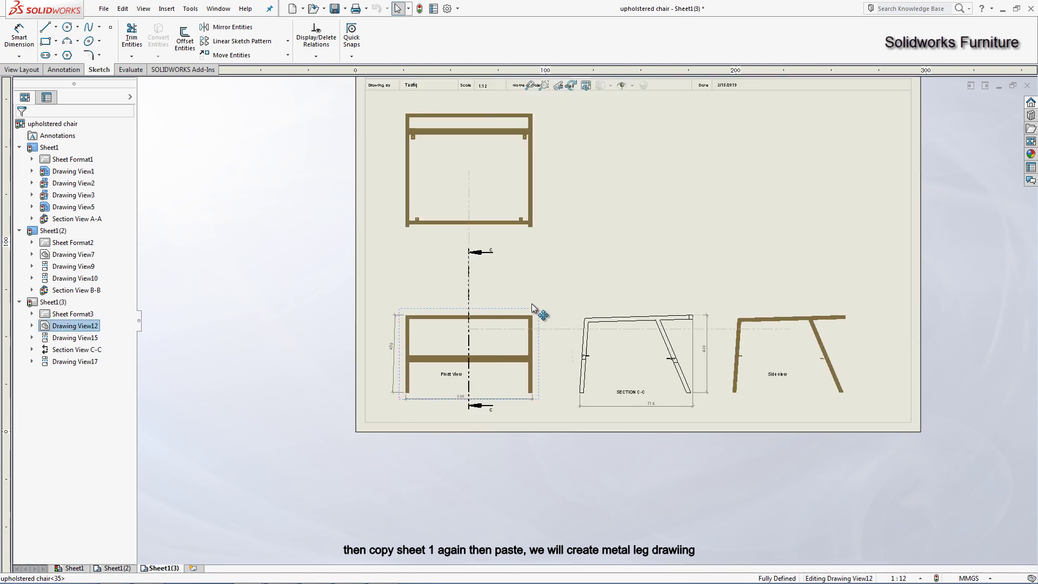
{"action": "left_click", "coordinate": [324, 251]}
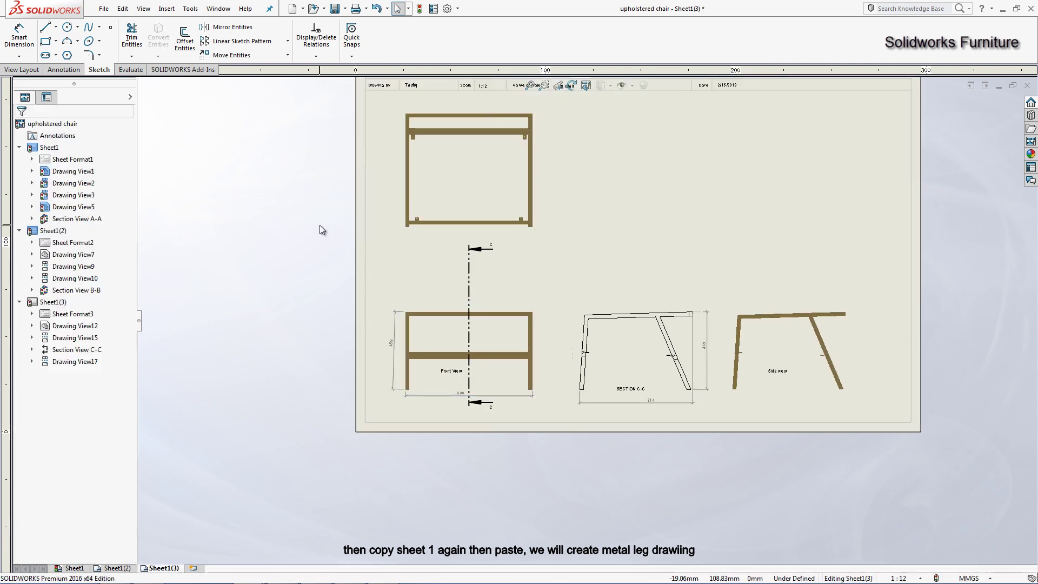
{"action": "left_click_drag", "start_coordinate": [860, 346], "coordinate": [874, 347]}
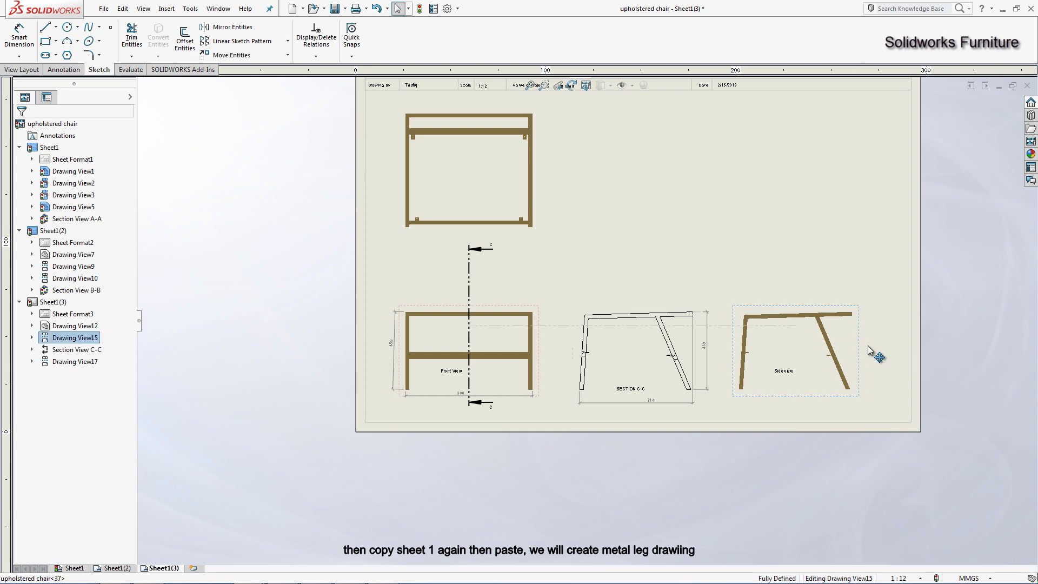
Step: Start a projected view using the front view as the parent
{"action": "left_click", "coordinate": [29, 69]}
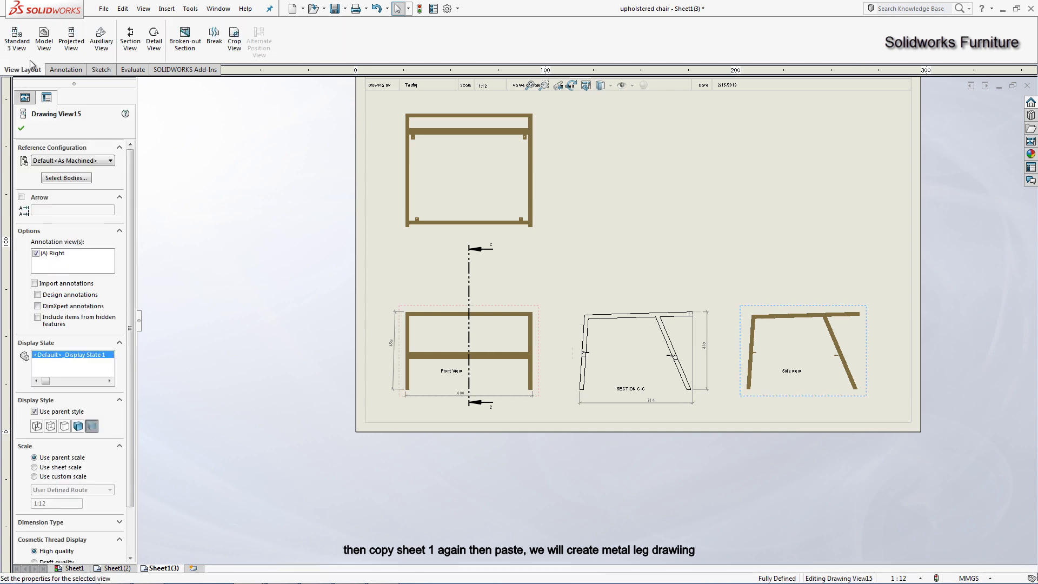
{"action": "left_click", "coordinate": [64, 41]}
{"action": "left_click", "coordinate": [501, 336]}
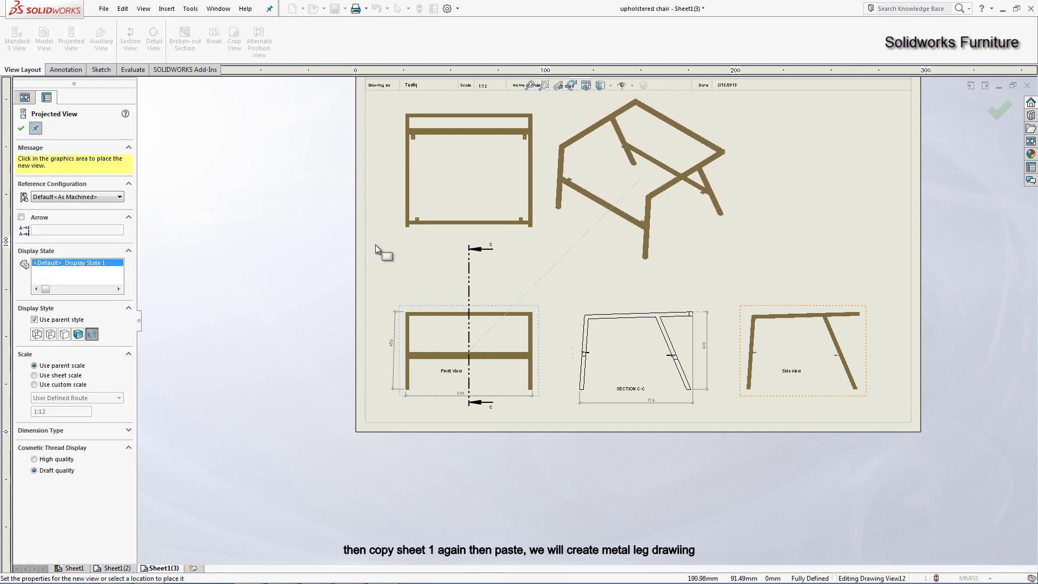
Step: Place the isometric chair-frame view and move it to the upper right of the sheet
{"action": "left_click", "coordinate": [640, 179]}
{"action": "left_click_drag", "start_coordinate": [741, 190], "coordinate": [854, 201]}
{"action": "key", "text": "Escape"}
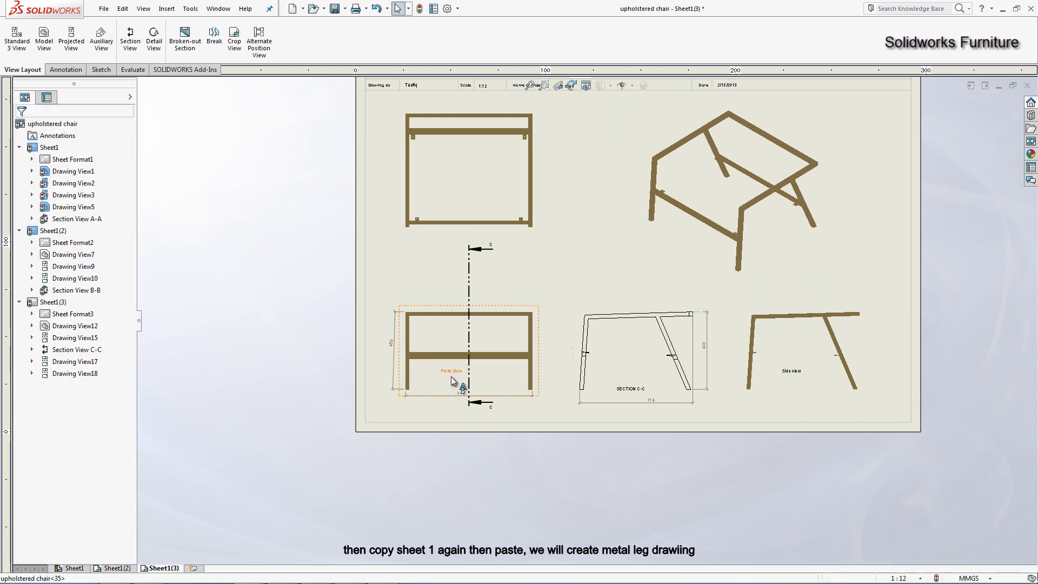
Step: Add a 'Top View' label beneath the projected top view
{"action": "left_click_drag", "start_coordinate": [452, 380], "coordinate": [453, 389]}
{"action": "double_click", "coordinate": [452, 387]}
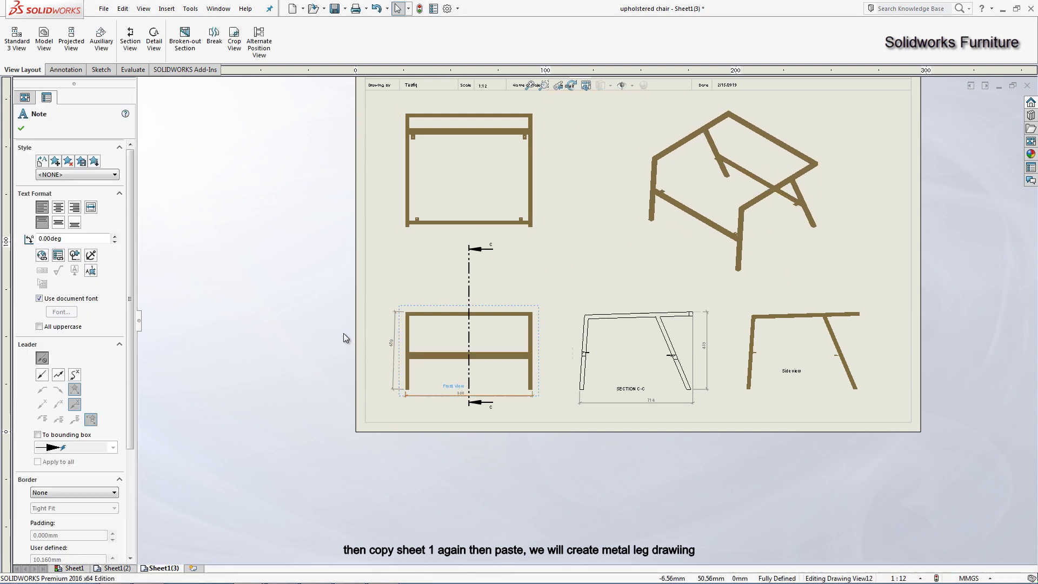
{"action": "scroll", "coordinate": [475, 371], "scroll_direction": "down", "scroll_amount": 2}
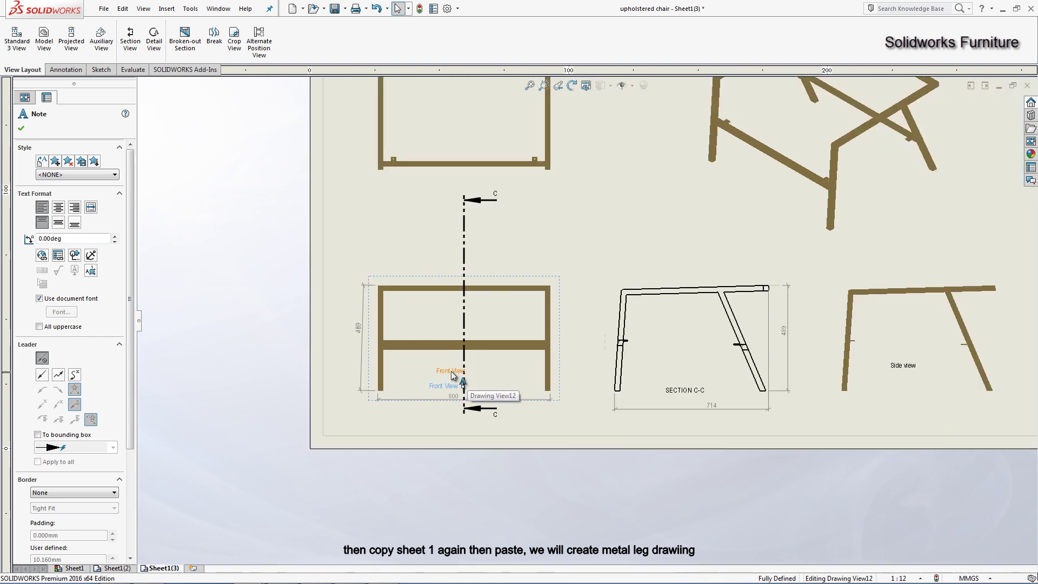
{"action": "left_click", "coordinate": [459, 186]}
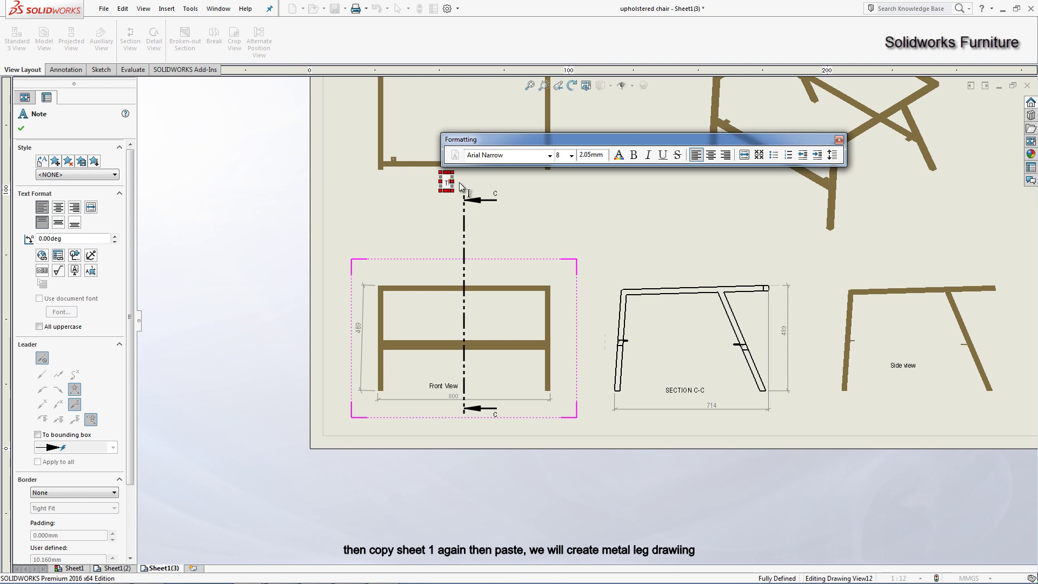
{"action": "type", "text": "TopView"}
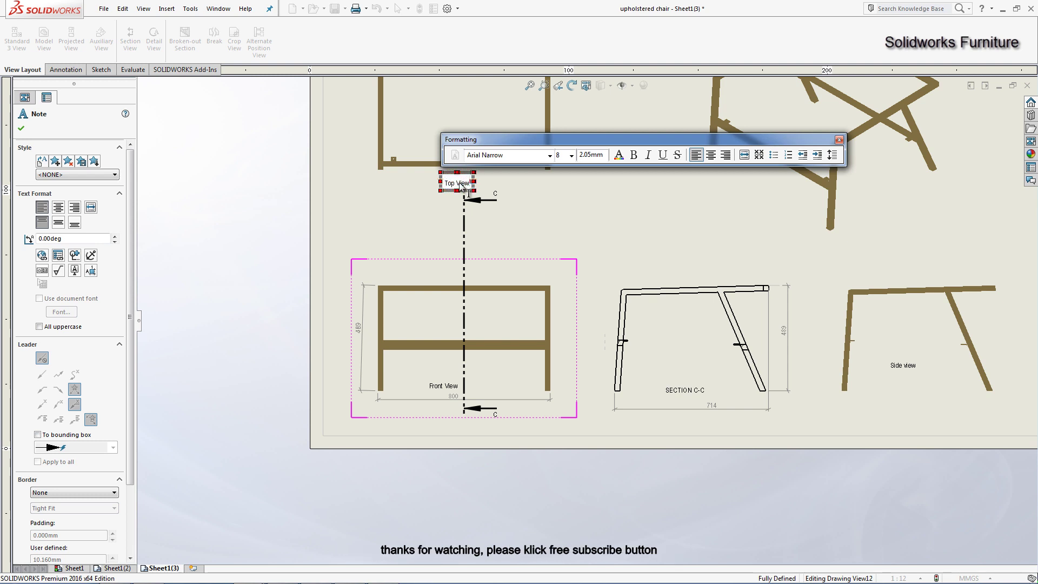
{"action": "left_click", "coordinate": [569, 228]}
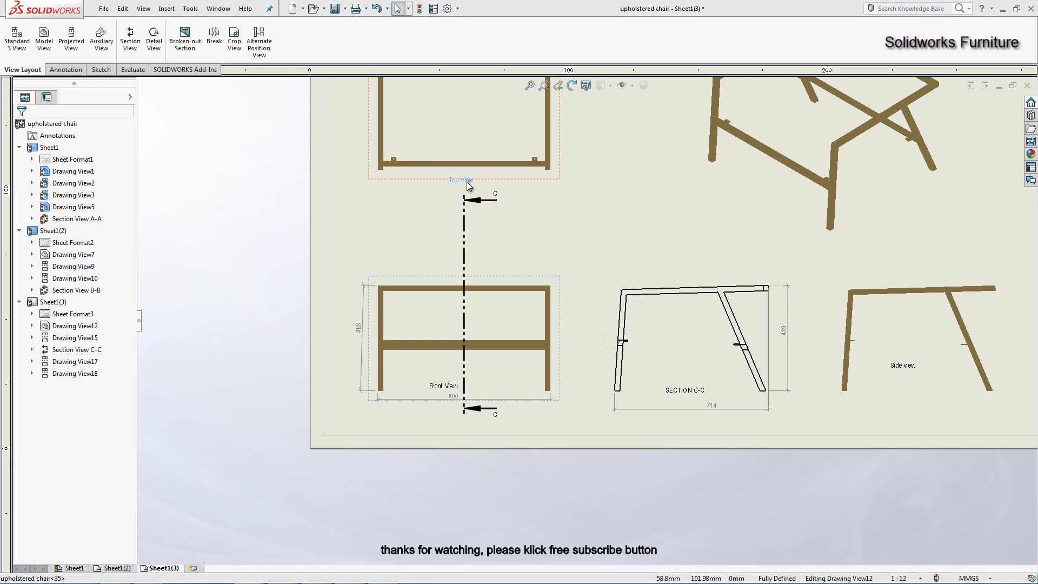
Step: Add a '3d design' note below the isometric view and fit the sheet in the window
{"action": "key", "text": "Return"}
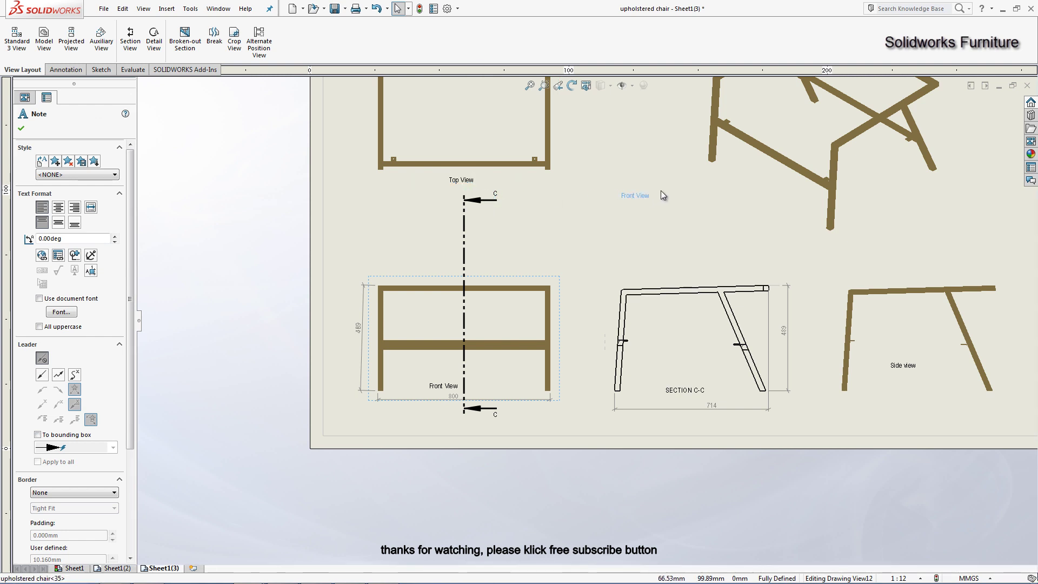
{"action": "left_click", "coordinate": [748, 192]}
{"action": "type", "text": "3d design"}
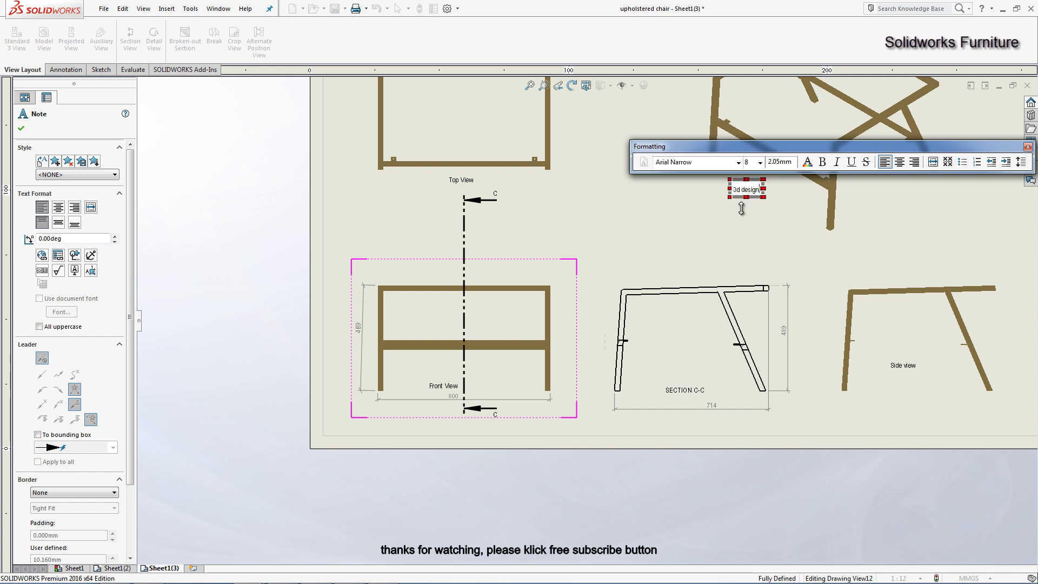
{"action": "left_click", "coordinate": [736, 227]}
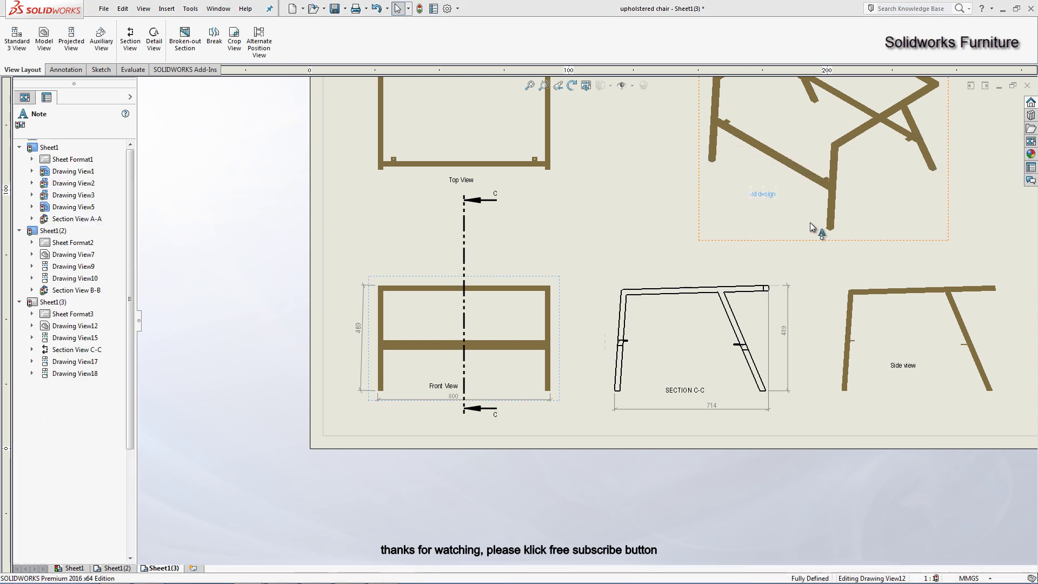
{"action": "key", "text": "f"}
{"action": "key", "text": "Escape"}
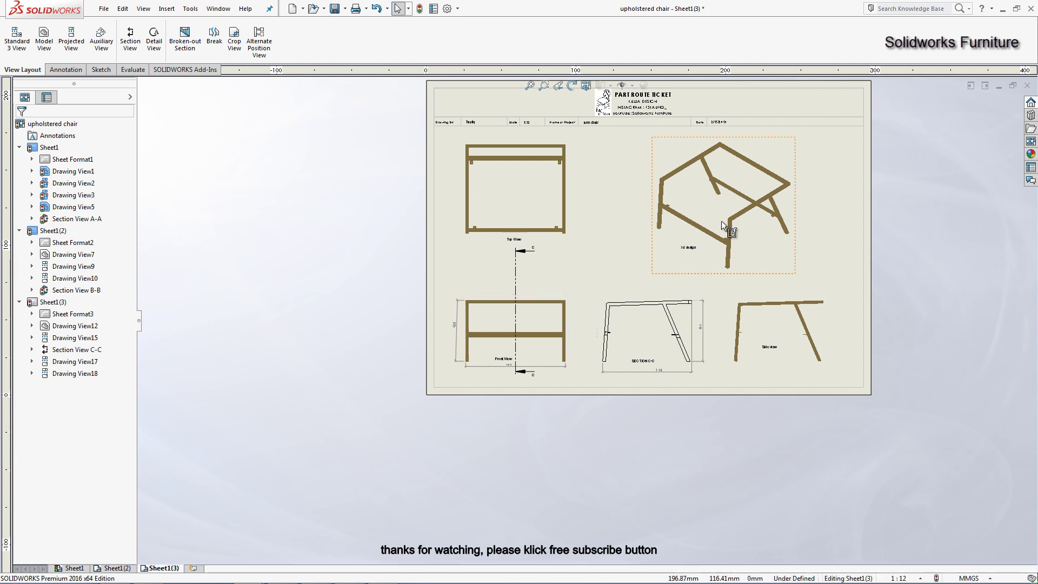
Step: Switch to Sheet1 and rebuild the drawing to refresh out-of-date views
{"action": "left_click", "coordinate": [468, 327]}
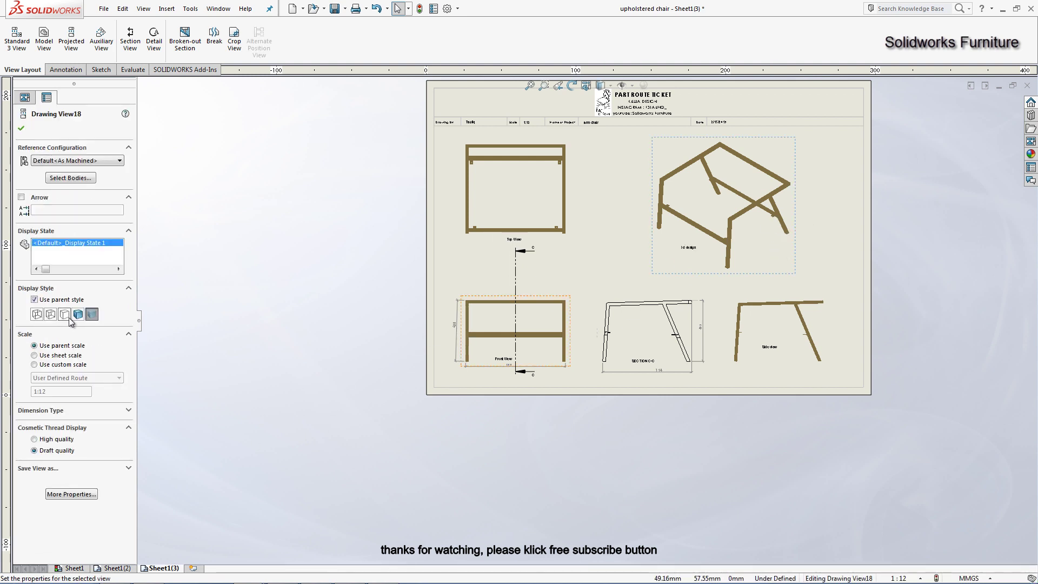
{"action": "left_click", "coordinate": [251, 319]}
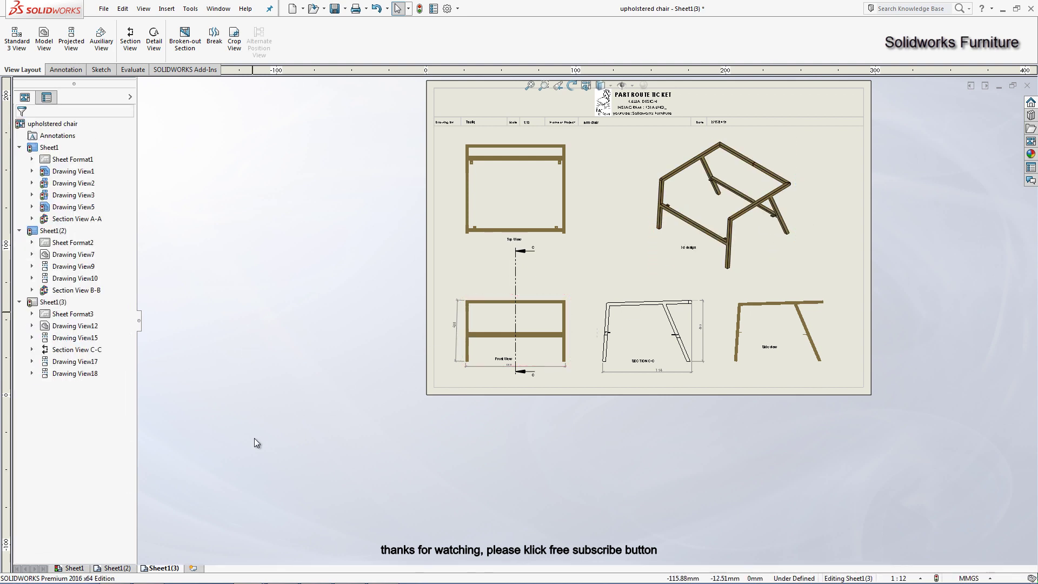
{"action": "left_click", "coordinate": [83, 566]}
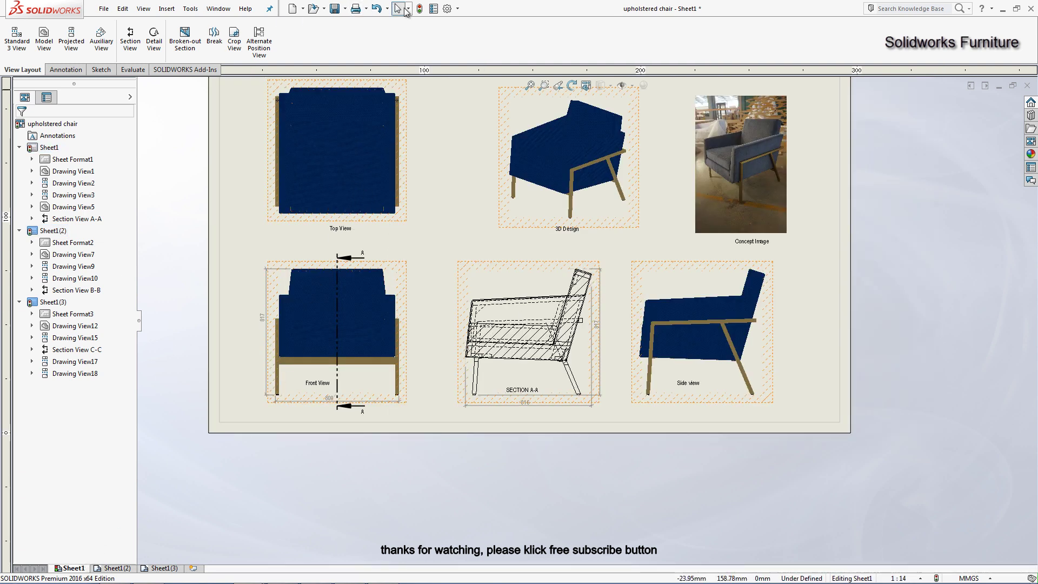
{"action": "left_click", "coordinate": [415, 9]}
Step: Set the Front View display style to Shaded With Edges
{"action": "scroll", "coordinate": [319, 400], "scroll_direction": "down", "scroll_amount": 3}
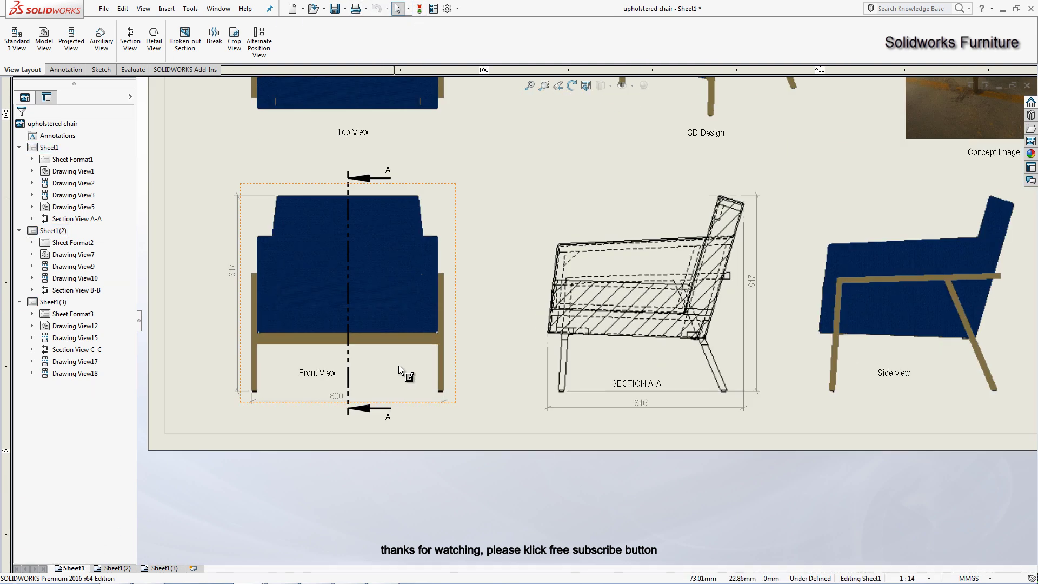
{"action": "left_click", "coordinate": [402, 361]}
{"action": "left_click", "coordinate": [82, 420]}
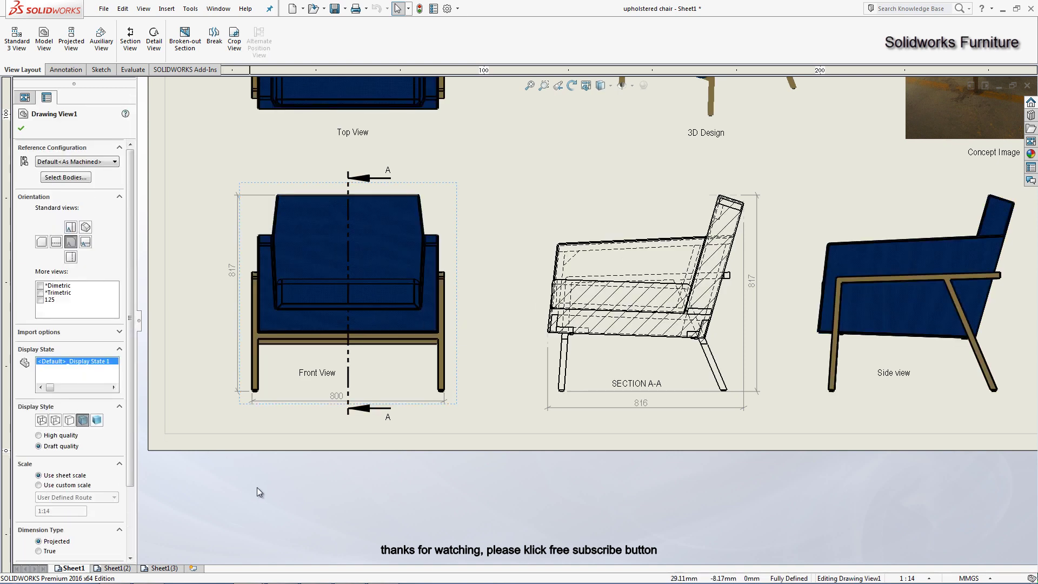
{"action": "left_click", "coordinate": [257, 488]}
Step: Set the 3D Design view to Shaded With Edges and fit the whole sheet
{"action": "scroll", "coordinate": [454, 335], "scroll_direction": "up", "scroll_amount": 2}
{"action": "scroll", "coordinate": [606, 188], "scroll_direction": "up", "scroll_amount": 2}
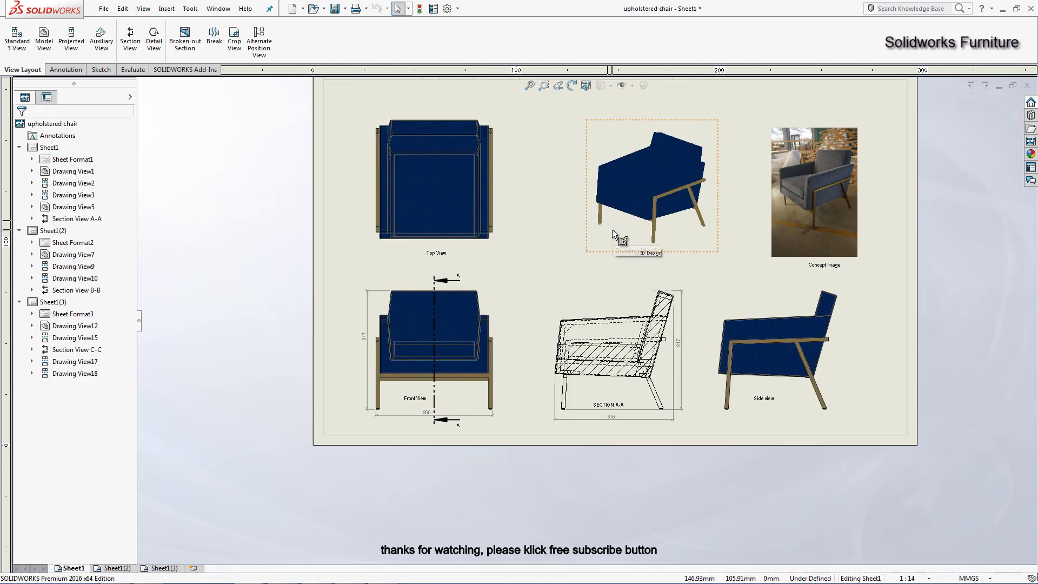
{"action": "left_click", "coordinate": [612, 229]}
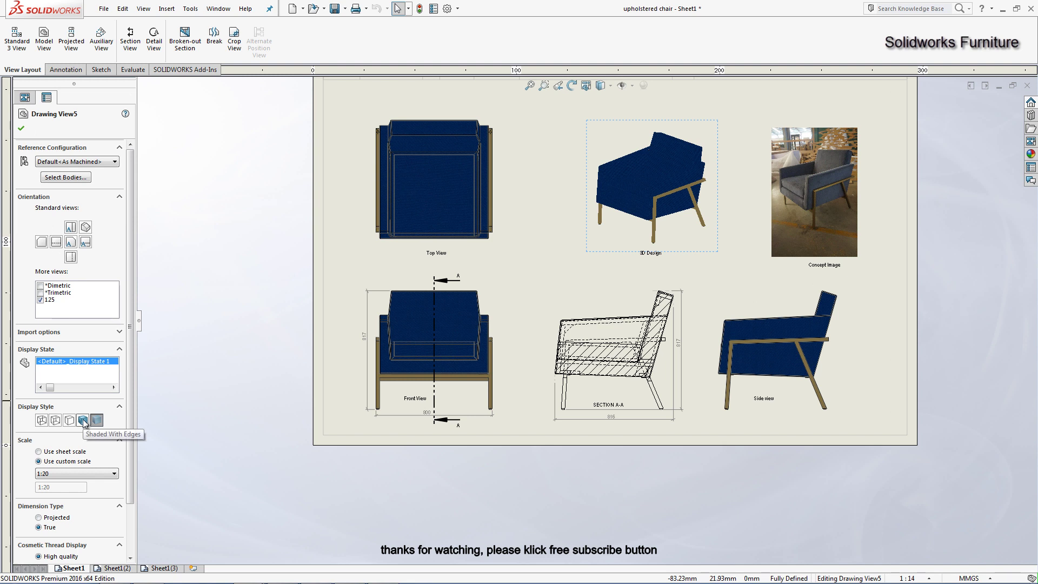
{"action": "left_click", "coordinate": [84, 421]}
{"action": "left_click", "coordinate": [228, 339]}
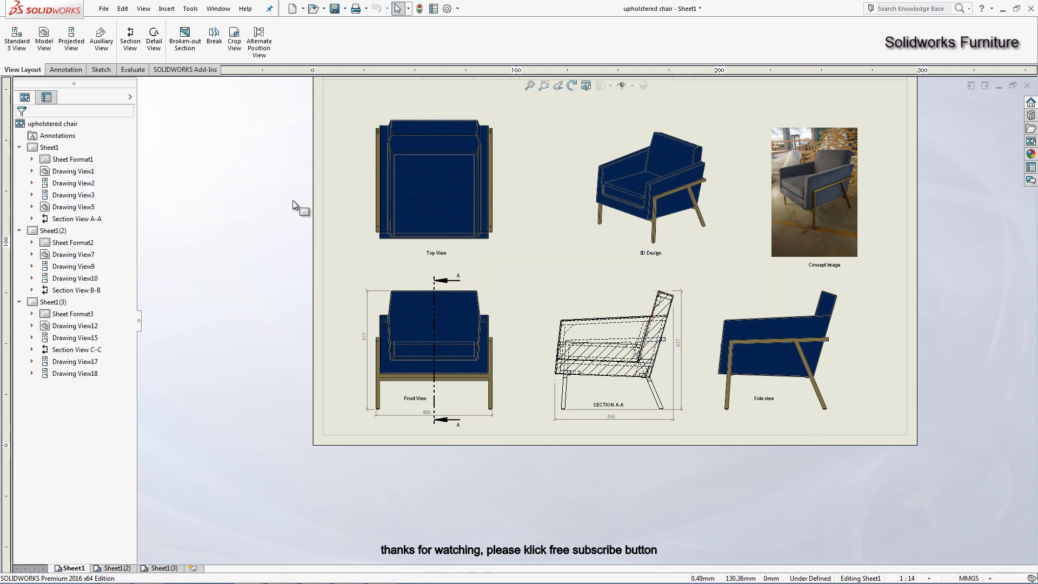
{"action": "middle_click_drag", "start_coordinate": [297, 372], "coordinate": [263, 395], "text": "ctrl"}
{"action": "key", "text": "f"}
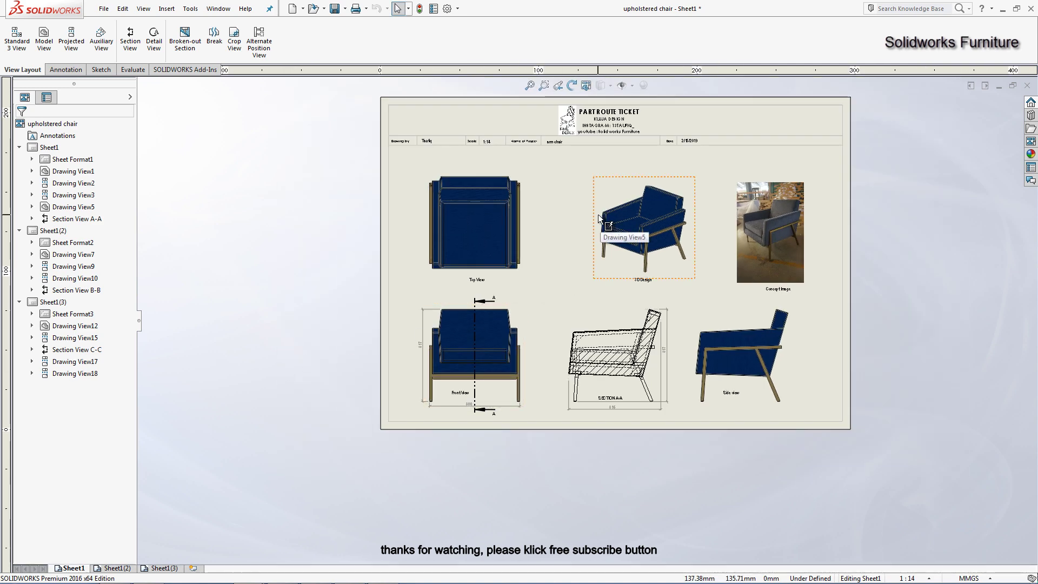
Step: Save all documents as 'upholstered chair', updating views on the inactive sheets
{"action": "left_click", "coordinate": [339, 15]}
{"action": "left_click", "coordinate": [226, 170]}
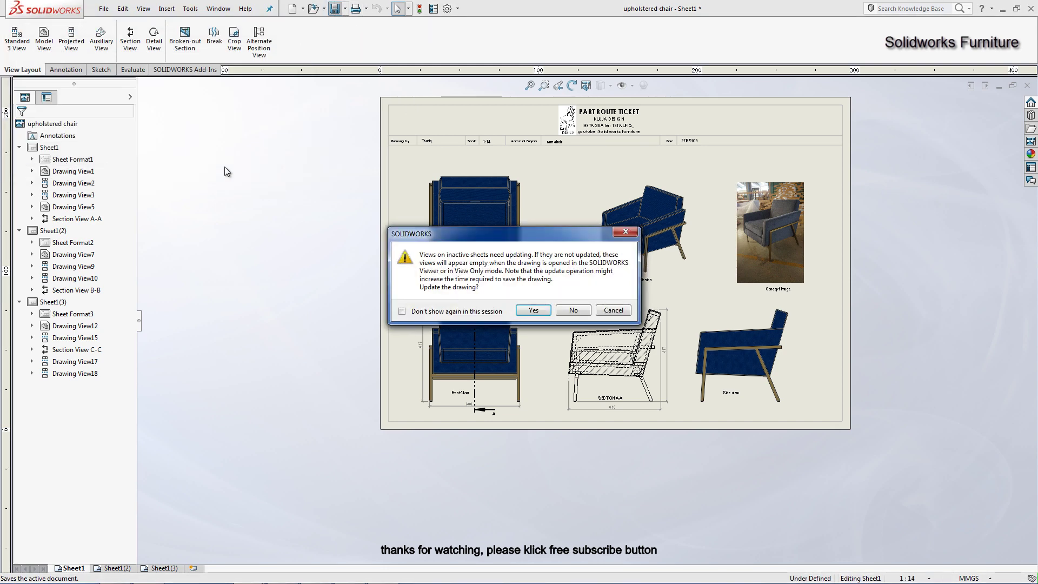
{"action": "left_click", "coordinate": [545, 313]}
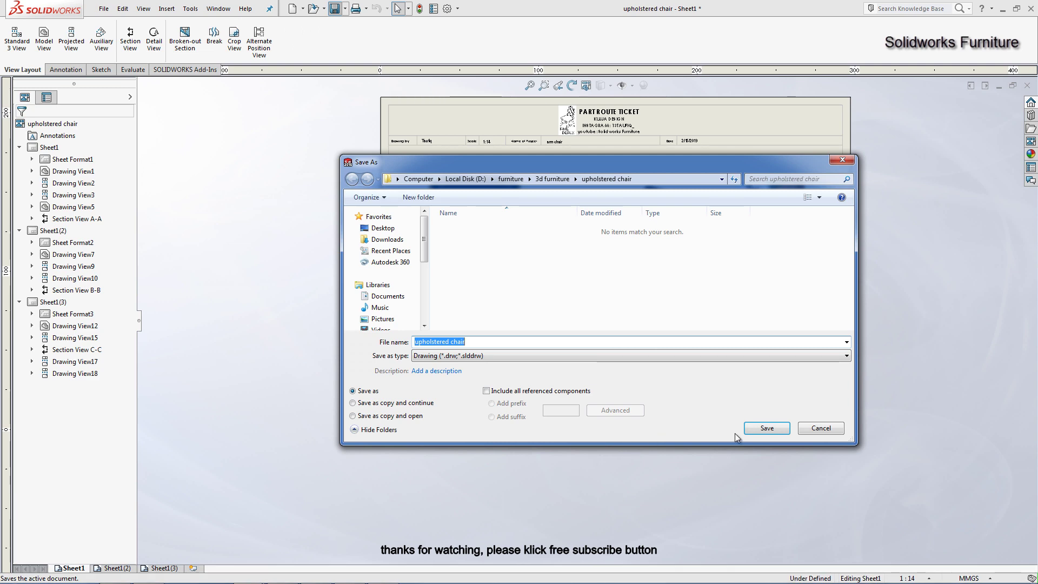
{"action": "left_click", "coordinate": [752, 430]}
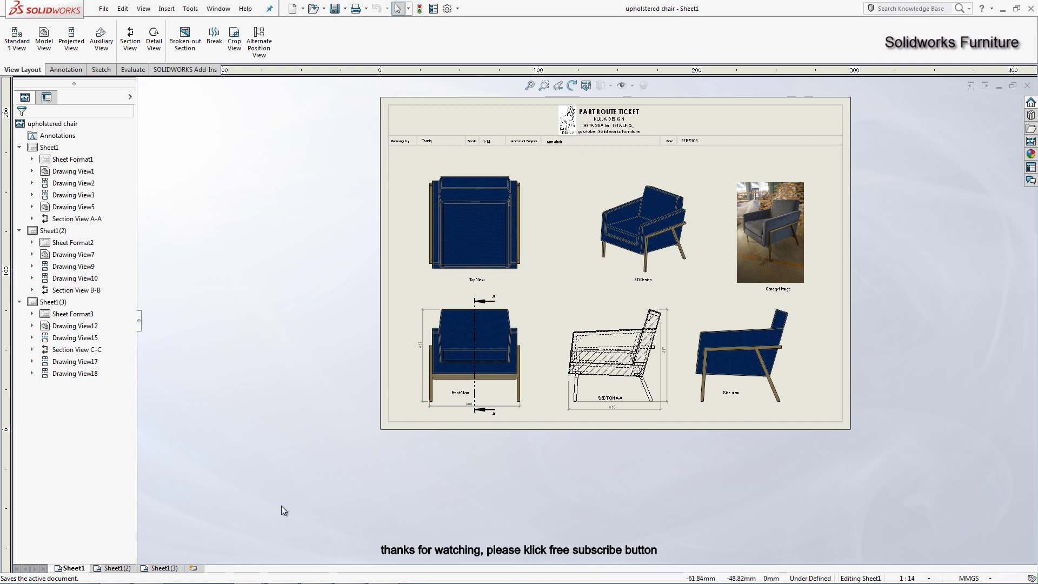
Step: On Sheet1(2), project an isometric view from the Front View and move it to the upper right
{"action": "left_click", "coordinate": [122, 568]}
{"action": "mouse_move", "coordinate": [160, 567]}
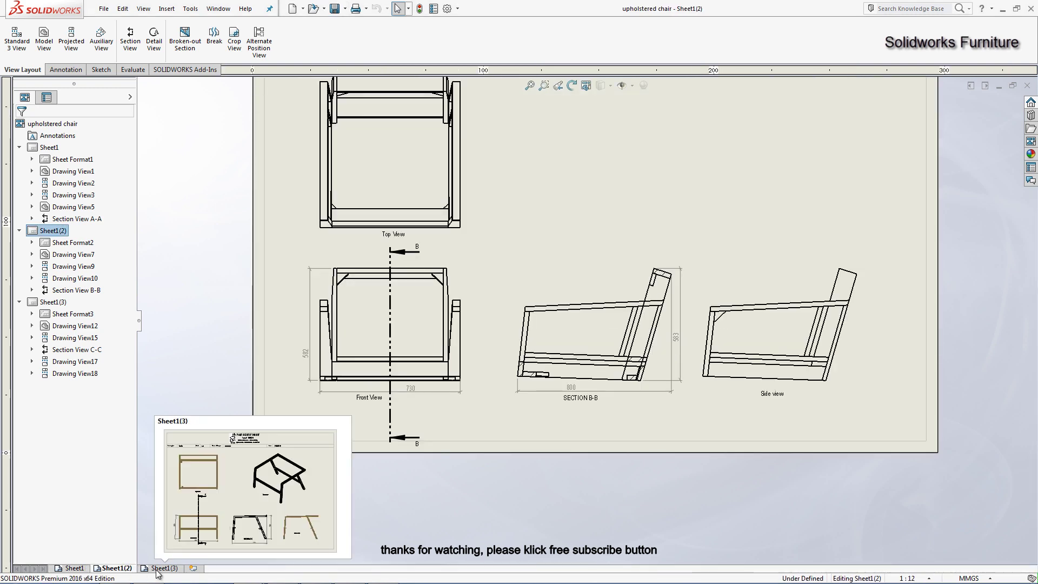
{"action": "scroll", "coordinate": [594, 313], "scroll_direction": "up", "scroll_amount": 3}
{"action": "scroll", "coordinate": [594, 313], "scroll_direction": "down", "scroll_amount": 2}
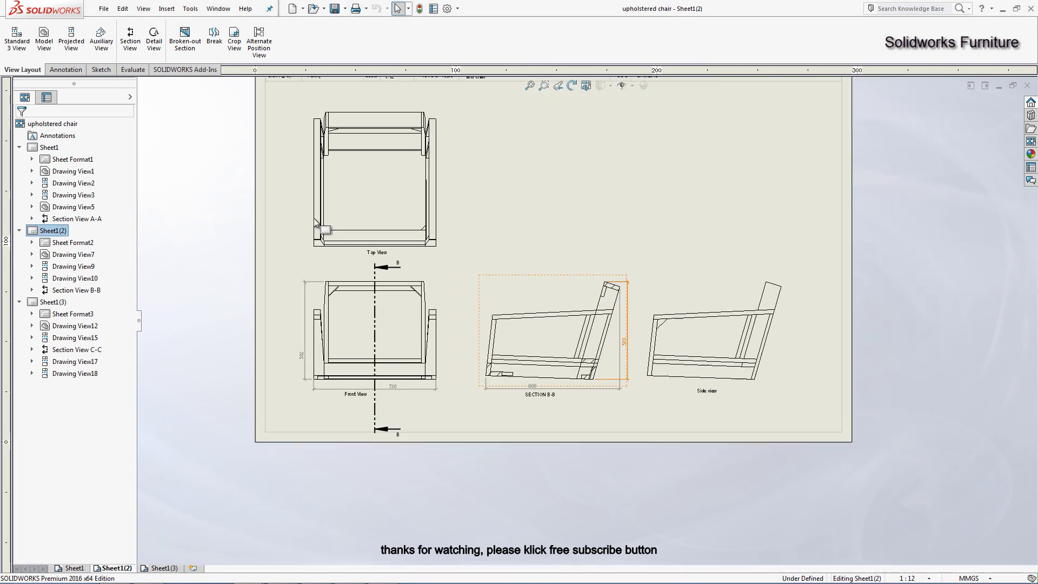
{"action": "left_click", "coordinate": [78, 44]}
{"action": "left_click", "coordinate": [402, 342]}
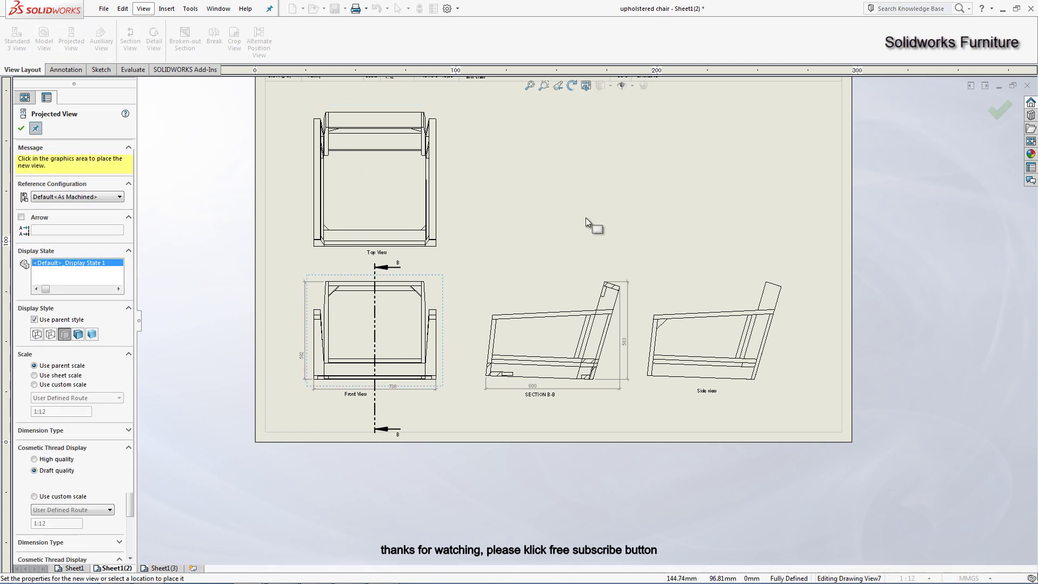
{"action": "left_click", "coordinate": [21, 128]}
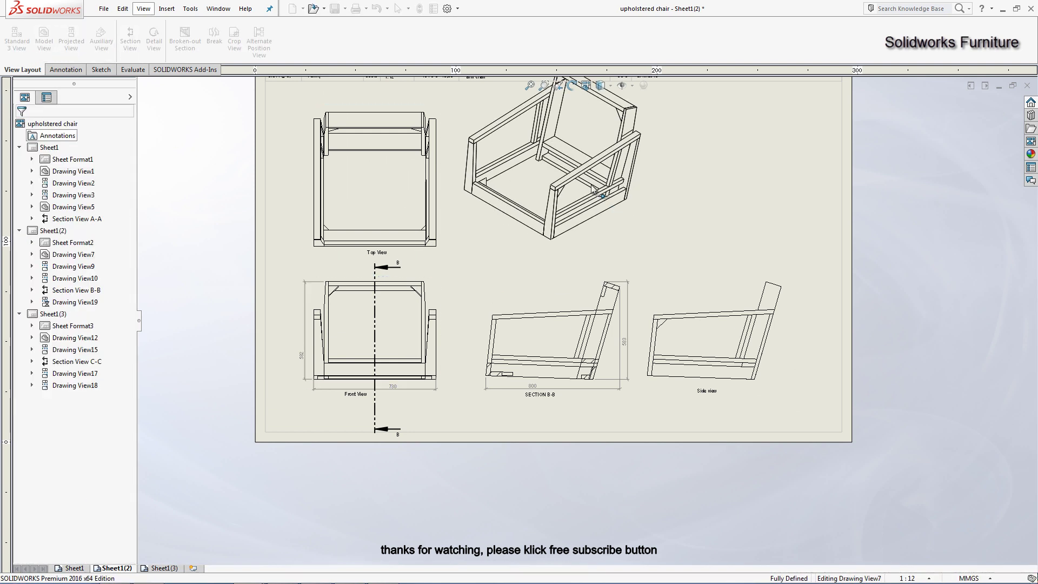
{"action": "left_click_drag", "start_coordinate": [659, 208], "coordinate": [771, 235]}
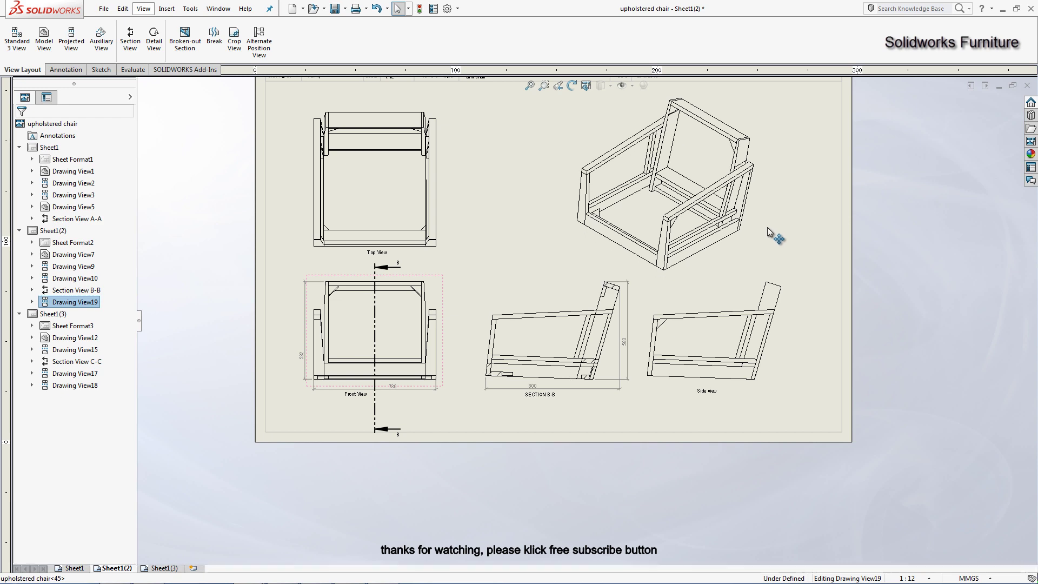
Step: Add a '3D design' note beneath the isometric view
{"action": "left_click", "coordinate": [388, 252]}
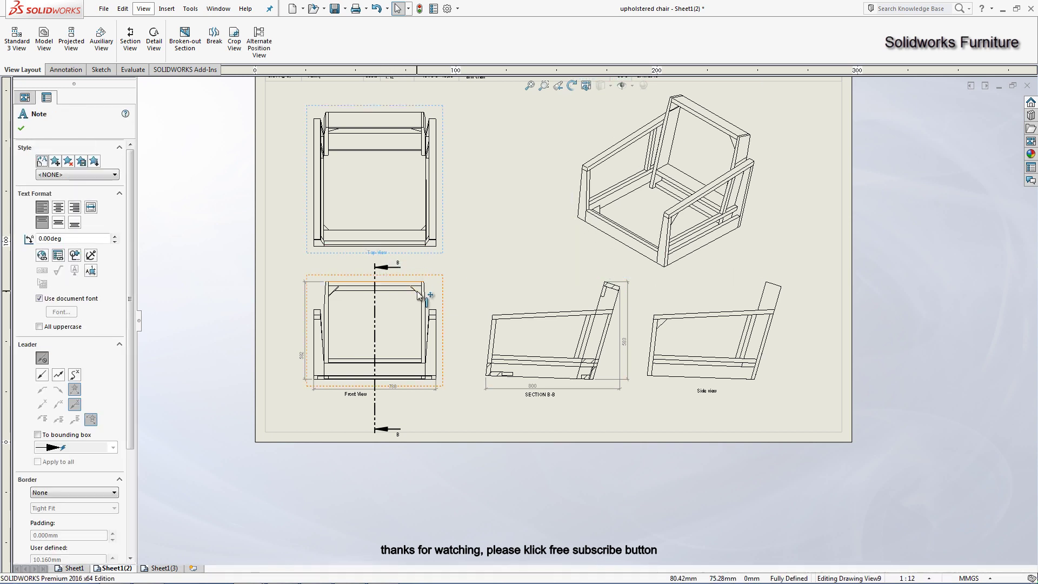
{"action": "scroll", "coordinate": [369, 266], "scroll_direction": "down", "scroll_amount": 3}
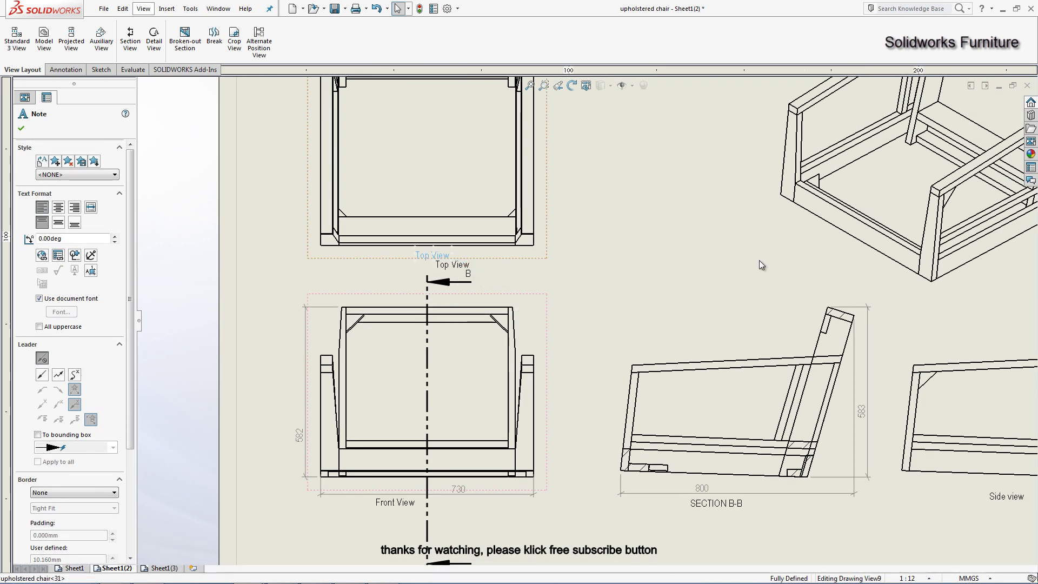
{"action": "left_click", "coordinate": [853, 263]}
{"action": "type", "text": "3D design"}
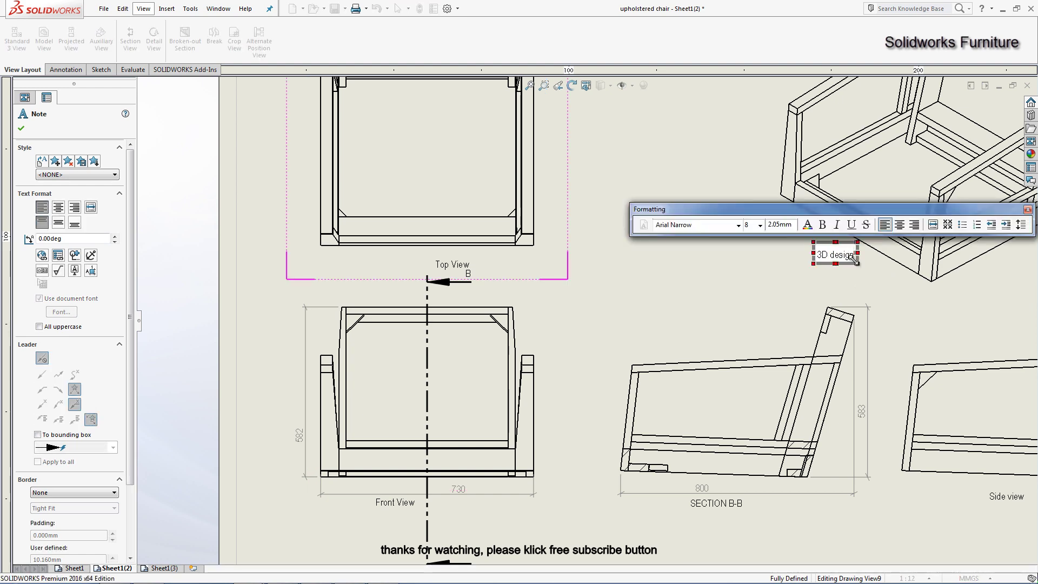
{"action": "left_click", "coordinate": [771, 271]}
Step: Fit the whole Sheet1(2) in the window and save the drawing
{"action": "scroll", "coordinate": [771, 271], "scroll_direction": "up", "scroll_amount": 5}
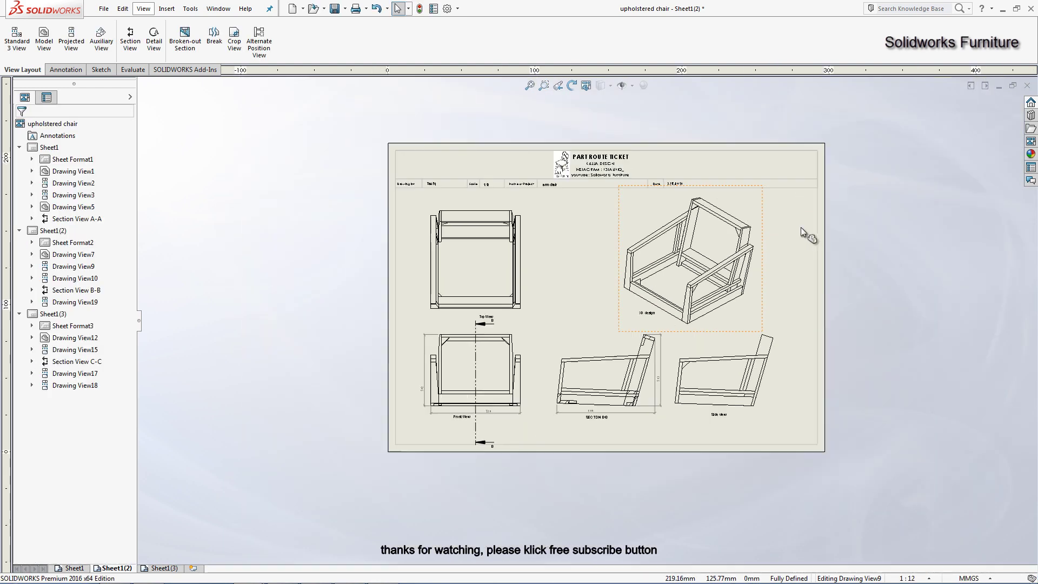
{"action": "left_click", "coordinate": [757, 224]}
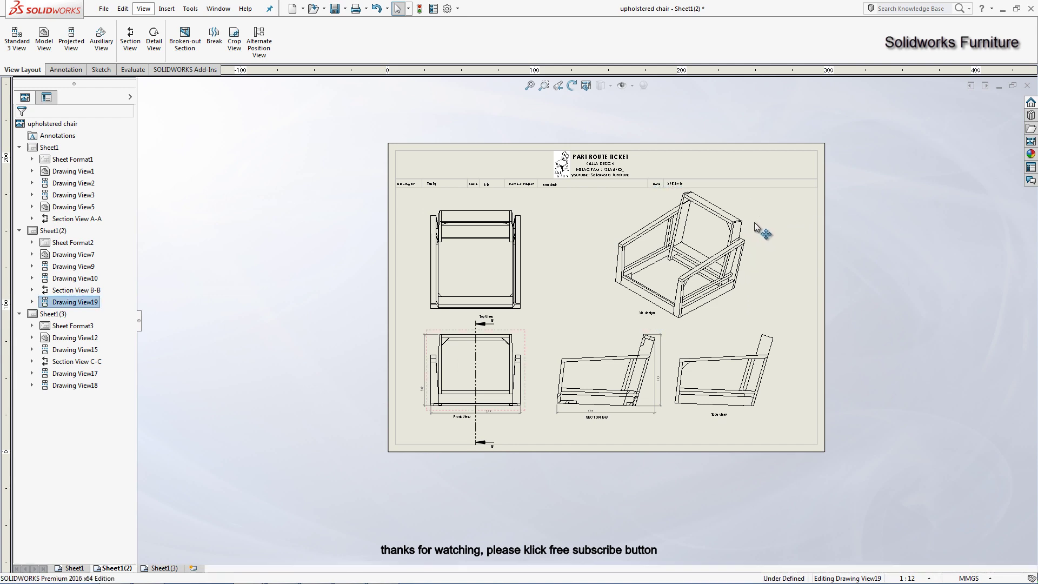
{"action": "scroll", "coordinate": [719, 305], "scroll_direction": "down", "scroll_amount": 2}
{"action": "scroll", "coordinate": [682, 313], "scroll_direction": "down", "scroll_amount": 2}
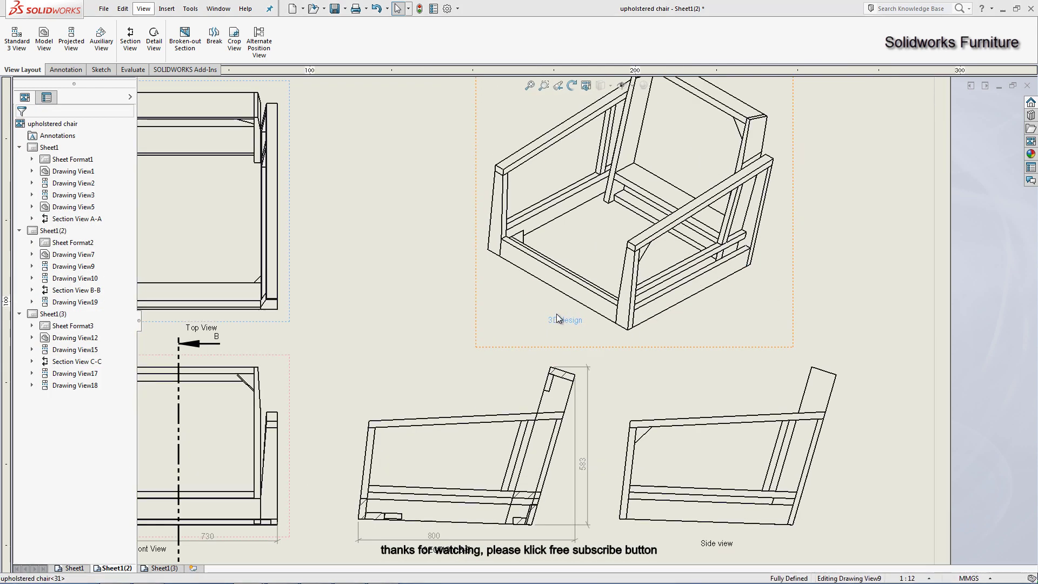
{"action": "key", "text": "f"}
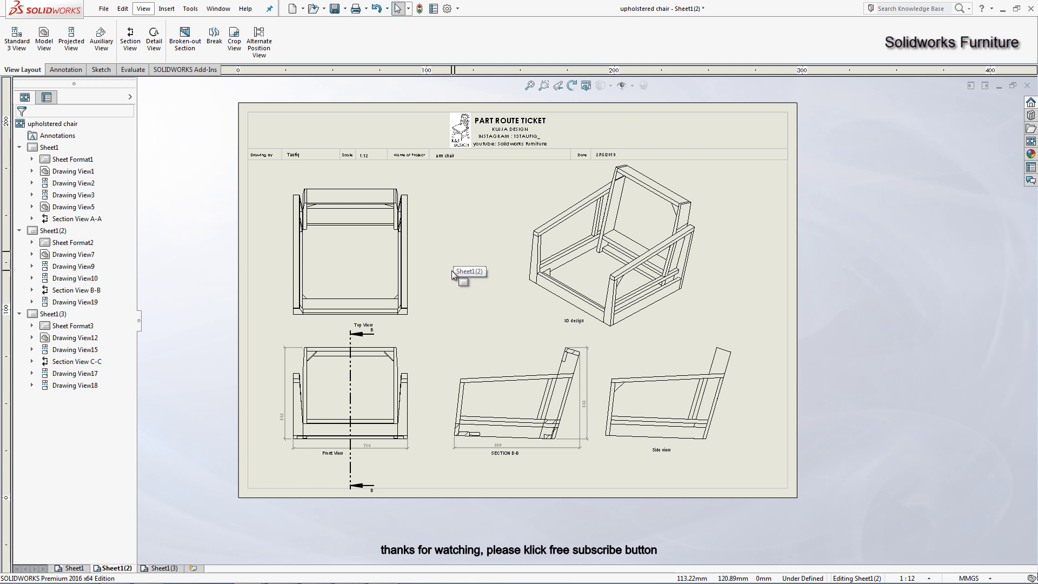
{"action": "left_click", "coordinate": [335, 8]}
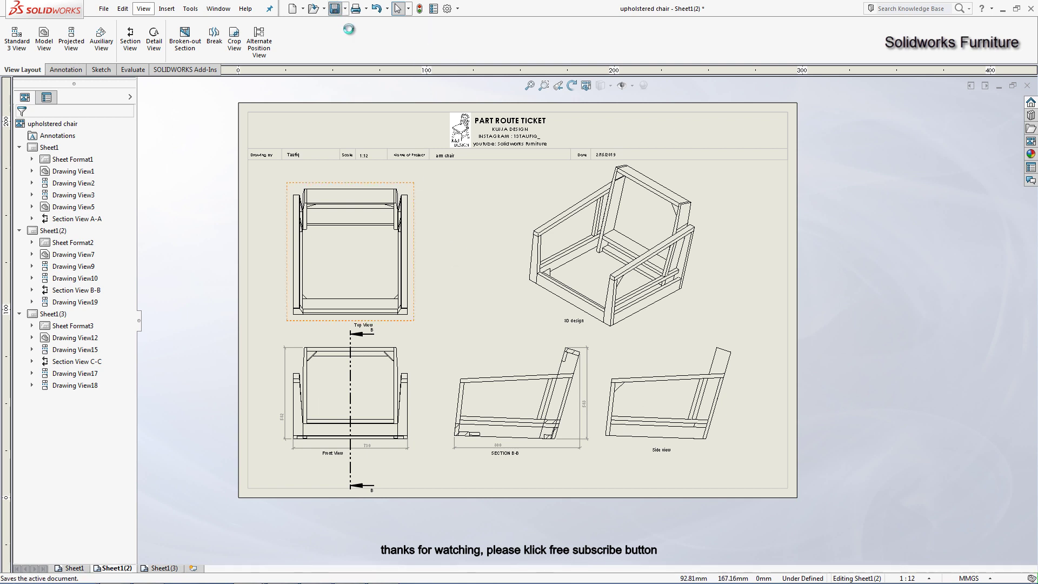